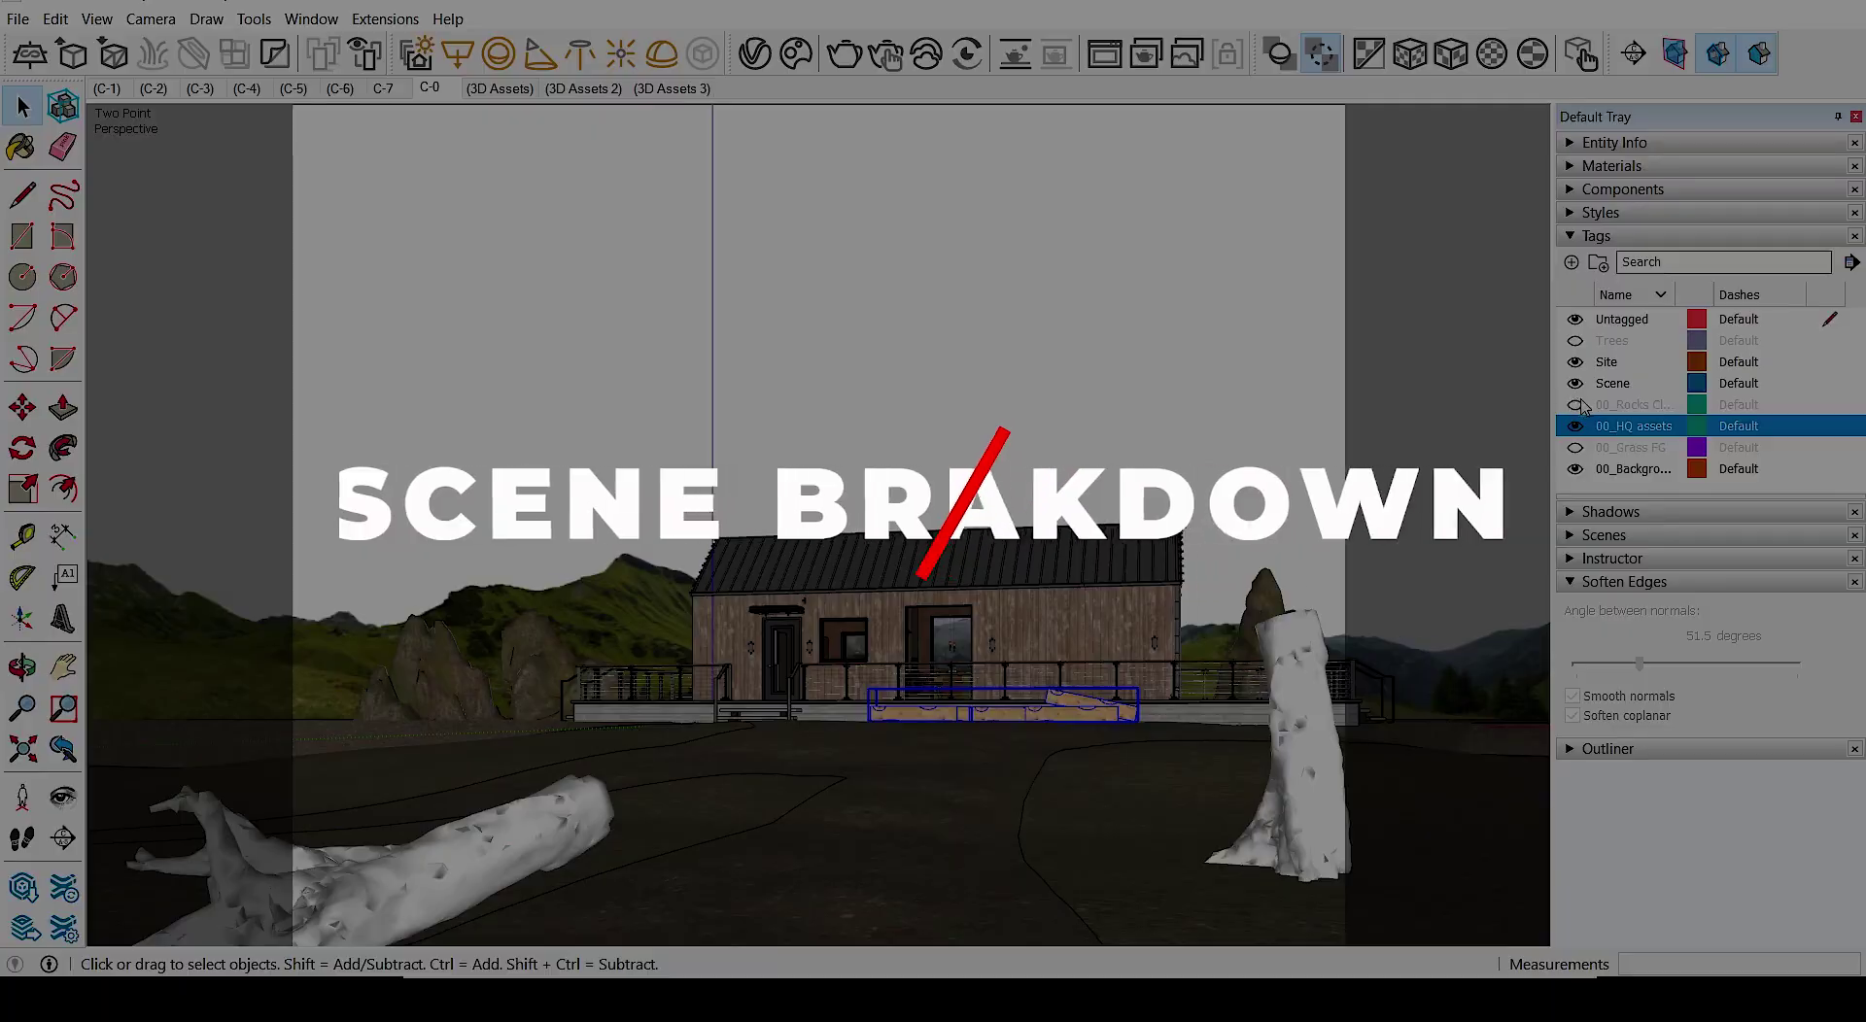
# - Turn on the 00_Rocks and Trees tags so rocks and trees reappear around the cabin
pyautogui.click(1575, 405)
pyautogui.click(1575, 341)
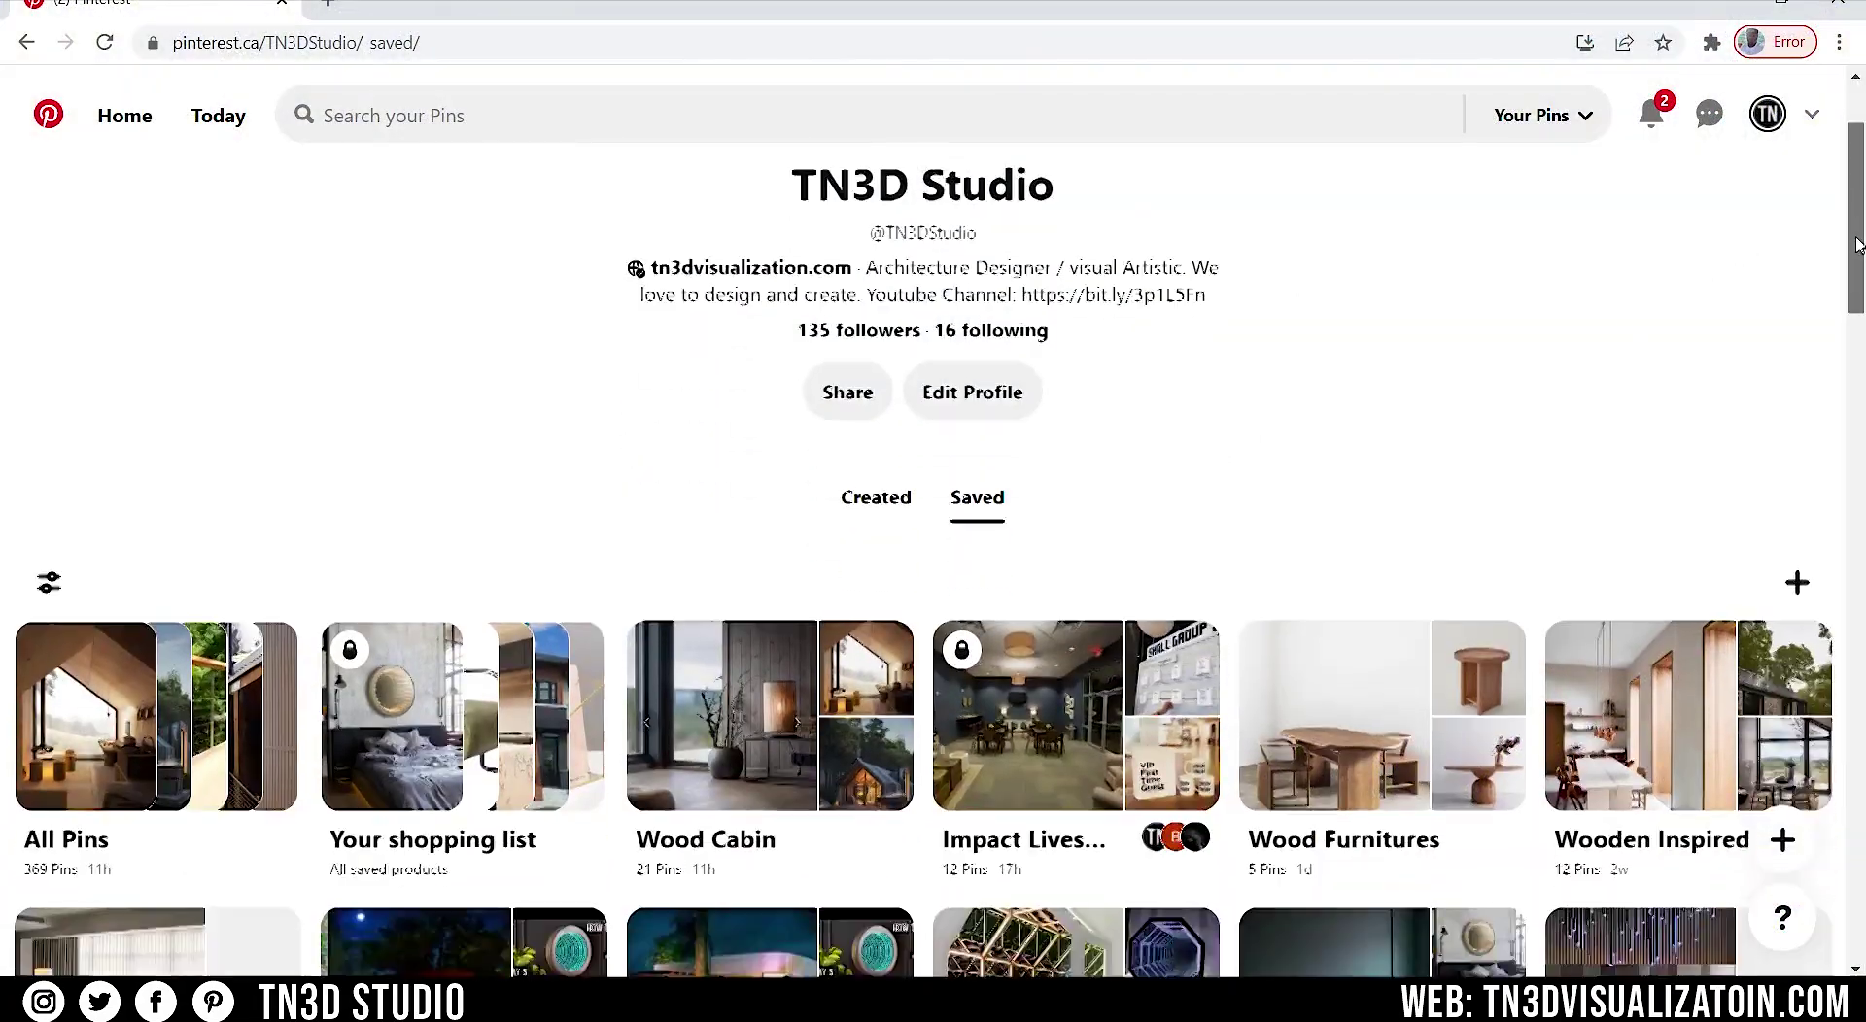
# - Scroll the saved Pinterest boards and open the Wood Cabin reference board
pyautogui.scroll(-3, 1856, 243)
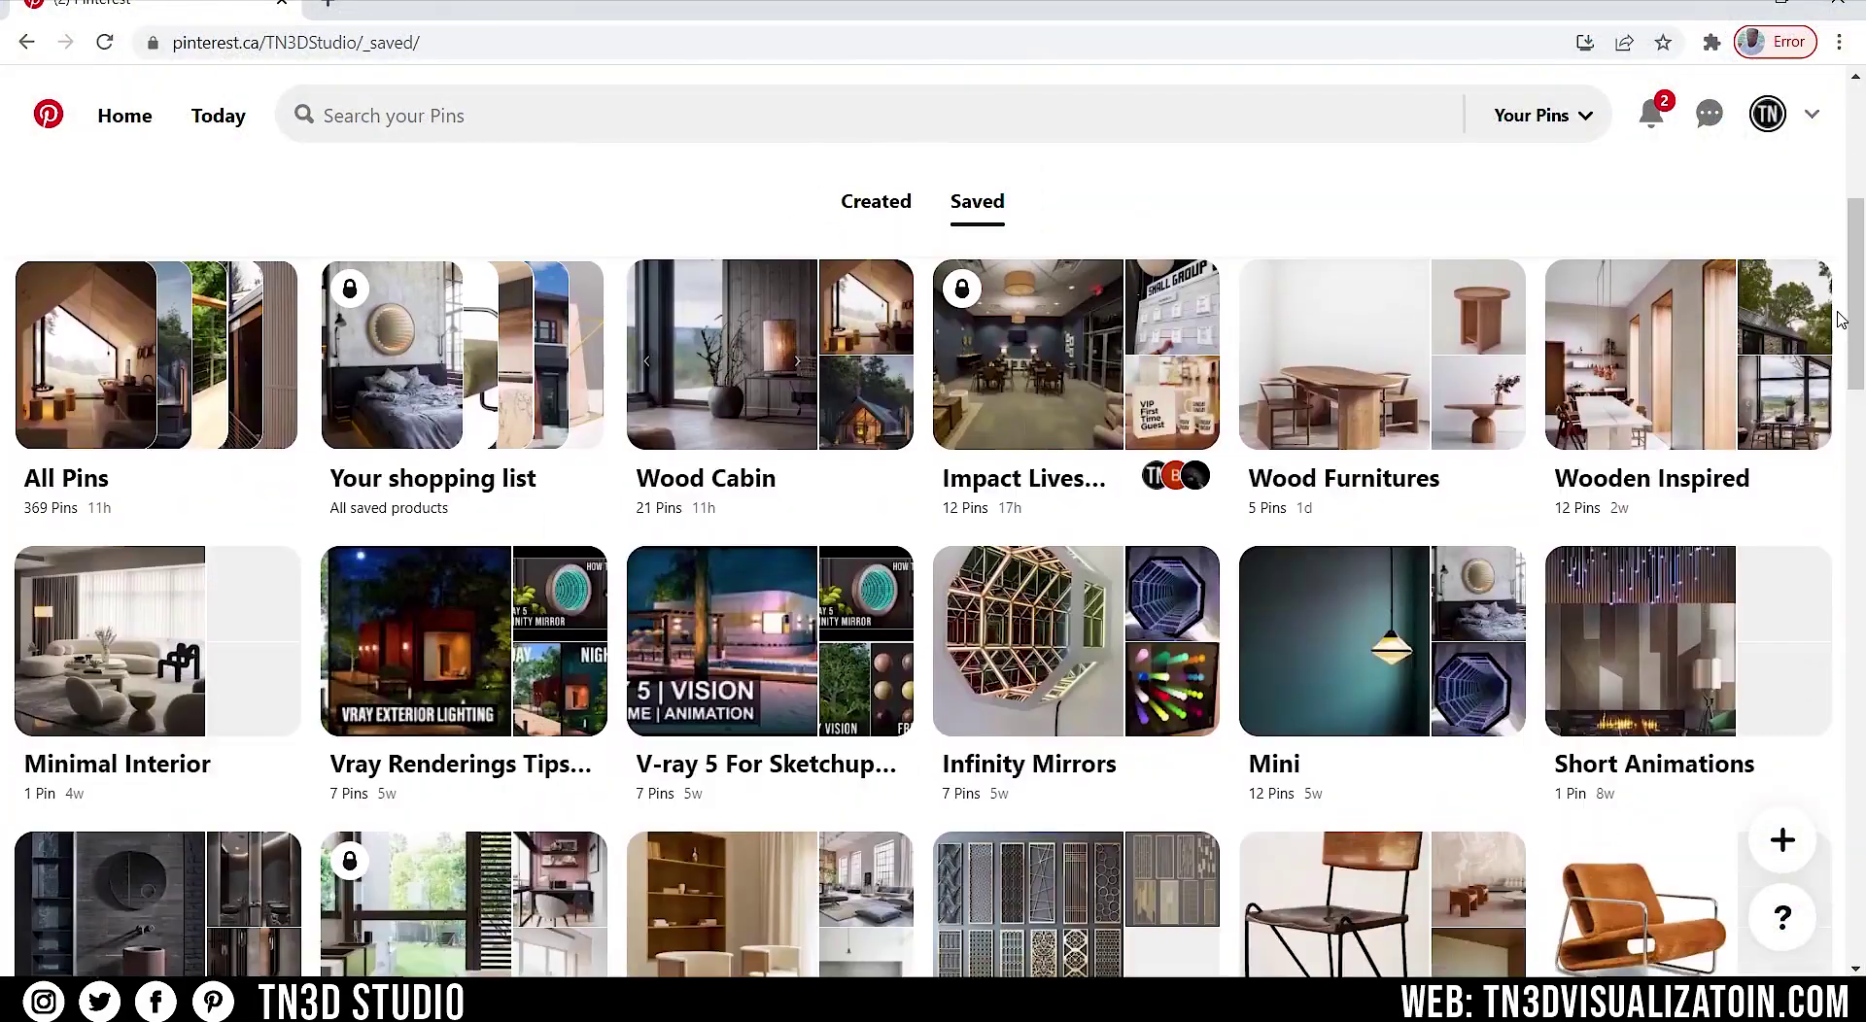
pyautogui.click(746, 345)
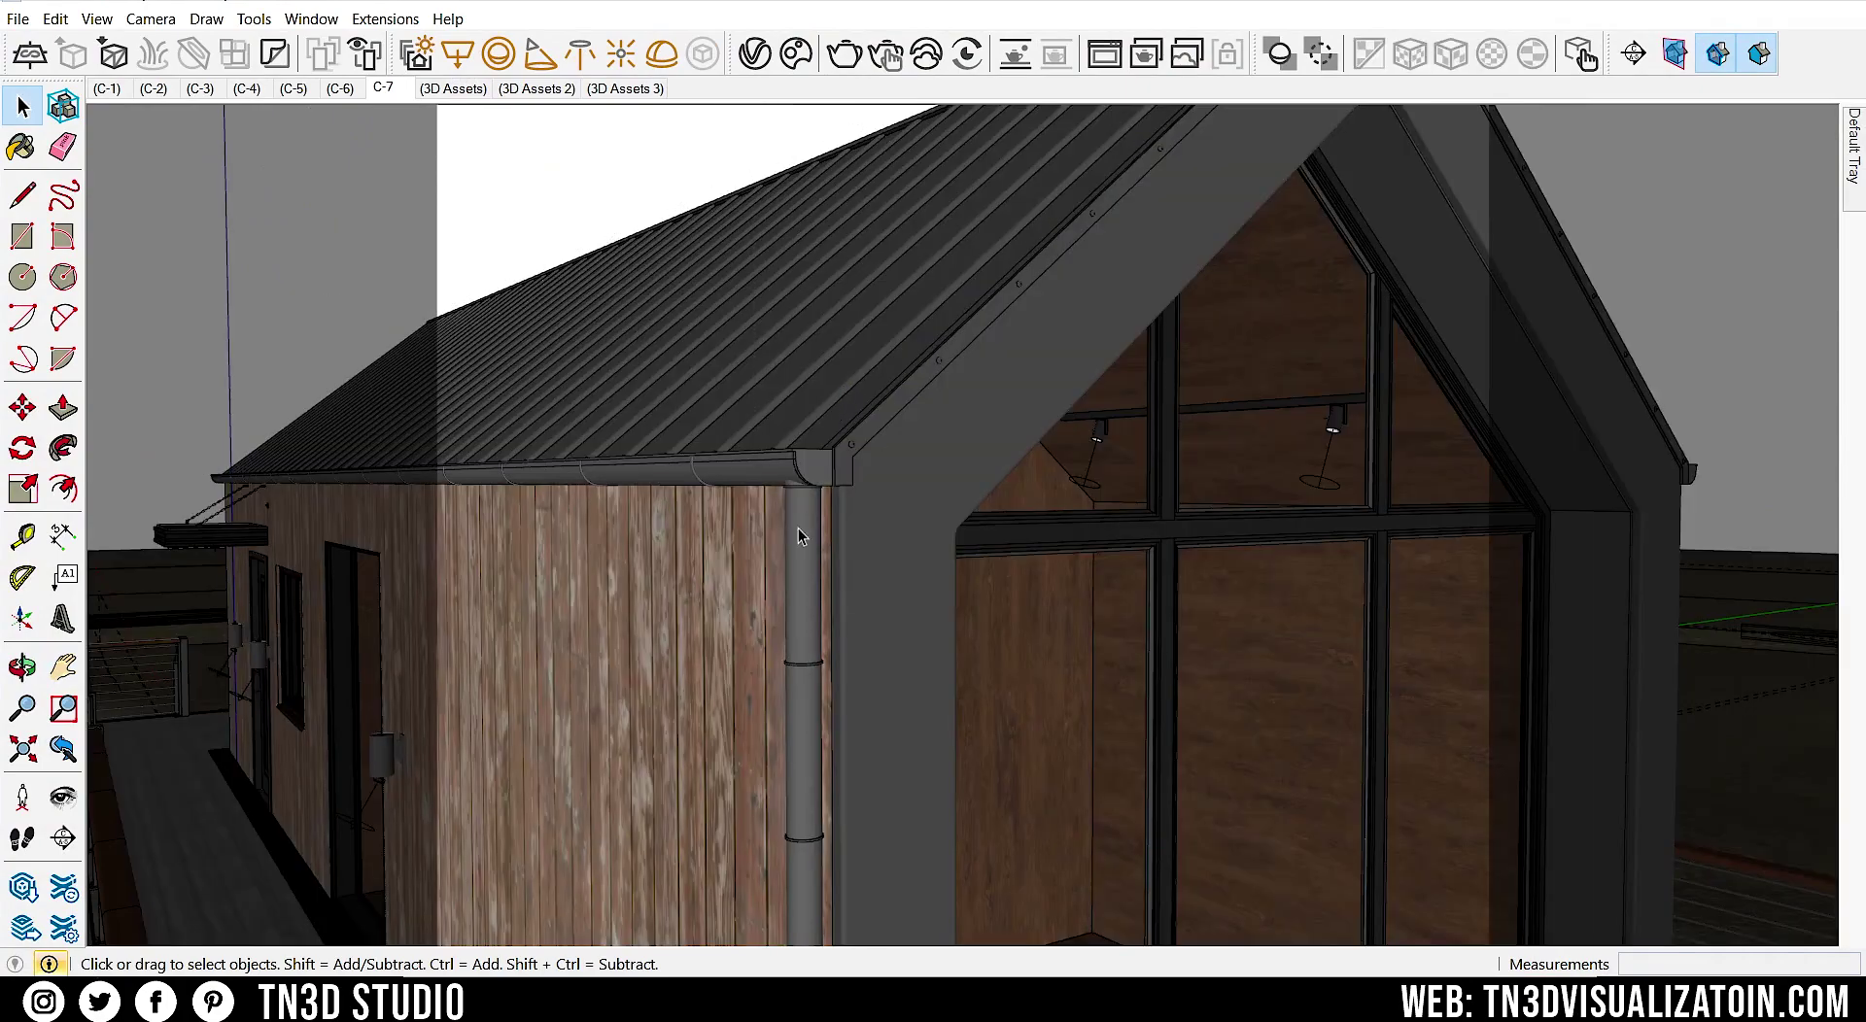
pyautogui.click(797, 528)
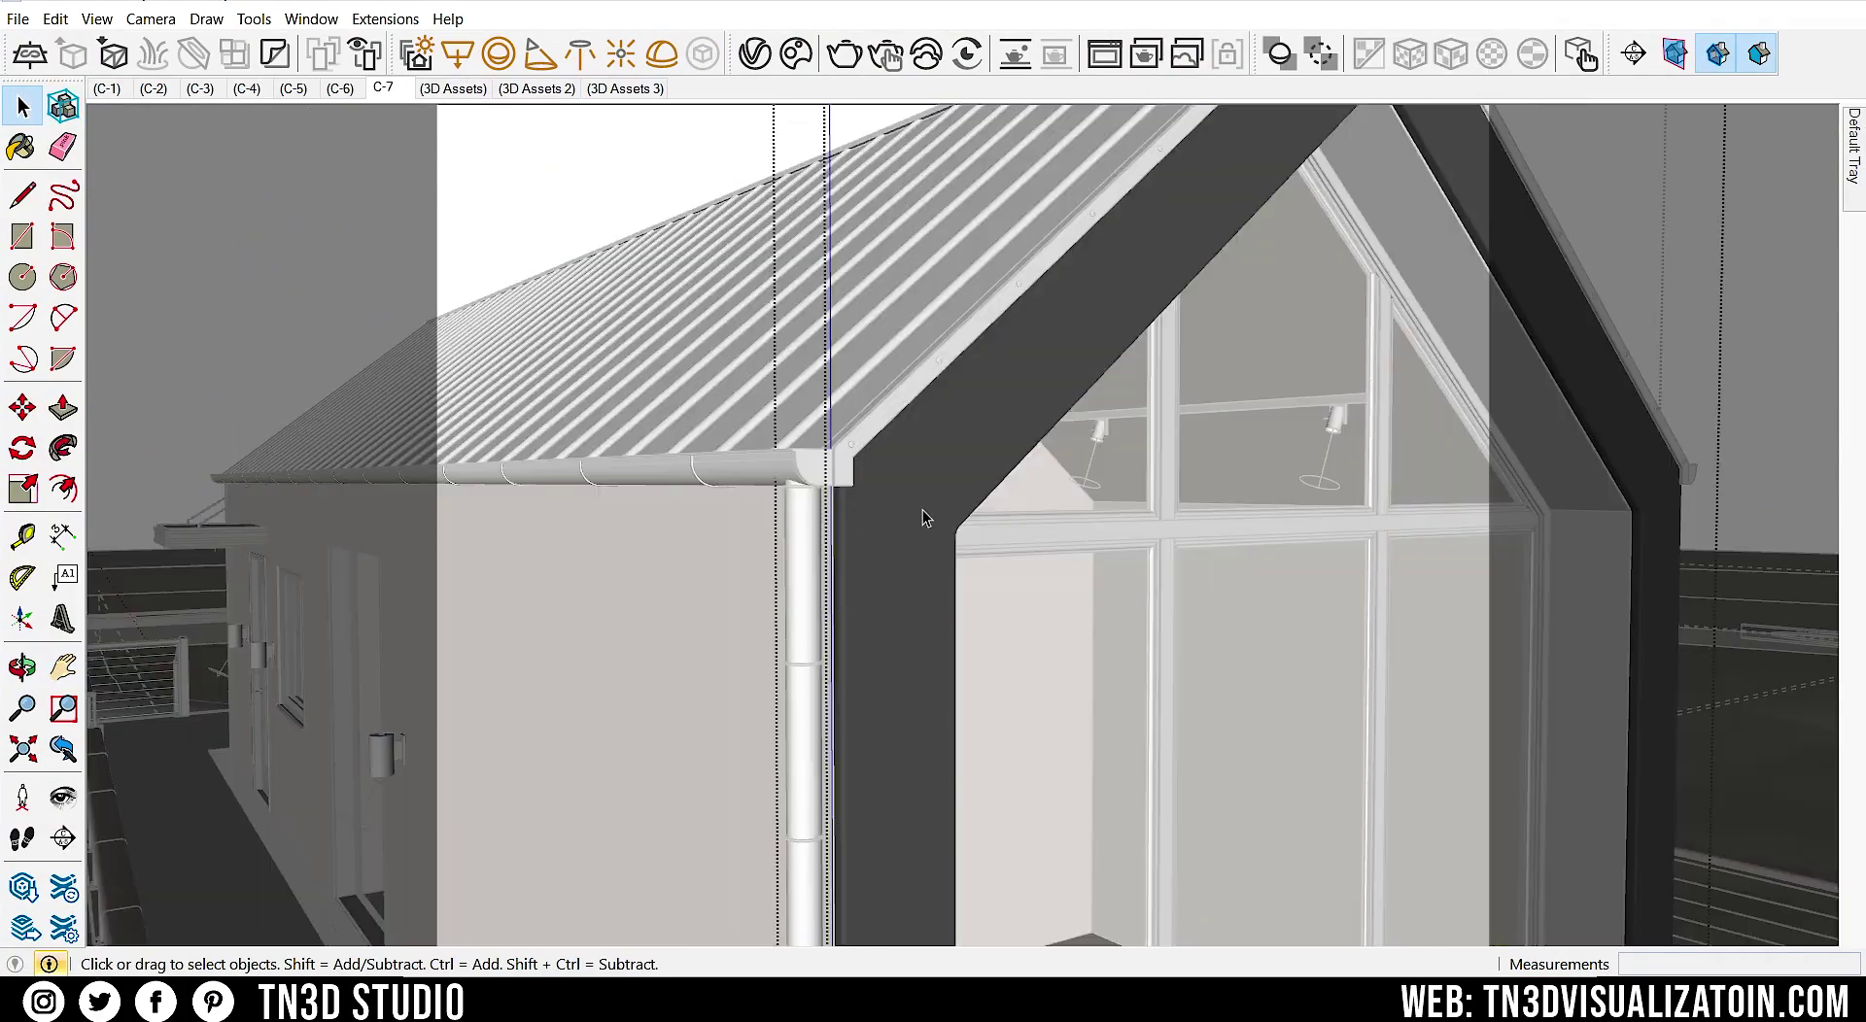
pyautogui.doubleClick(923, 518)
pyautogui.scroll(2, 923, 518)
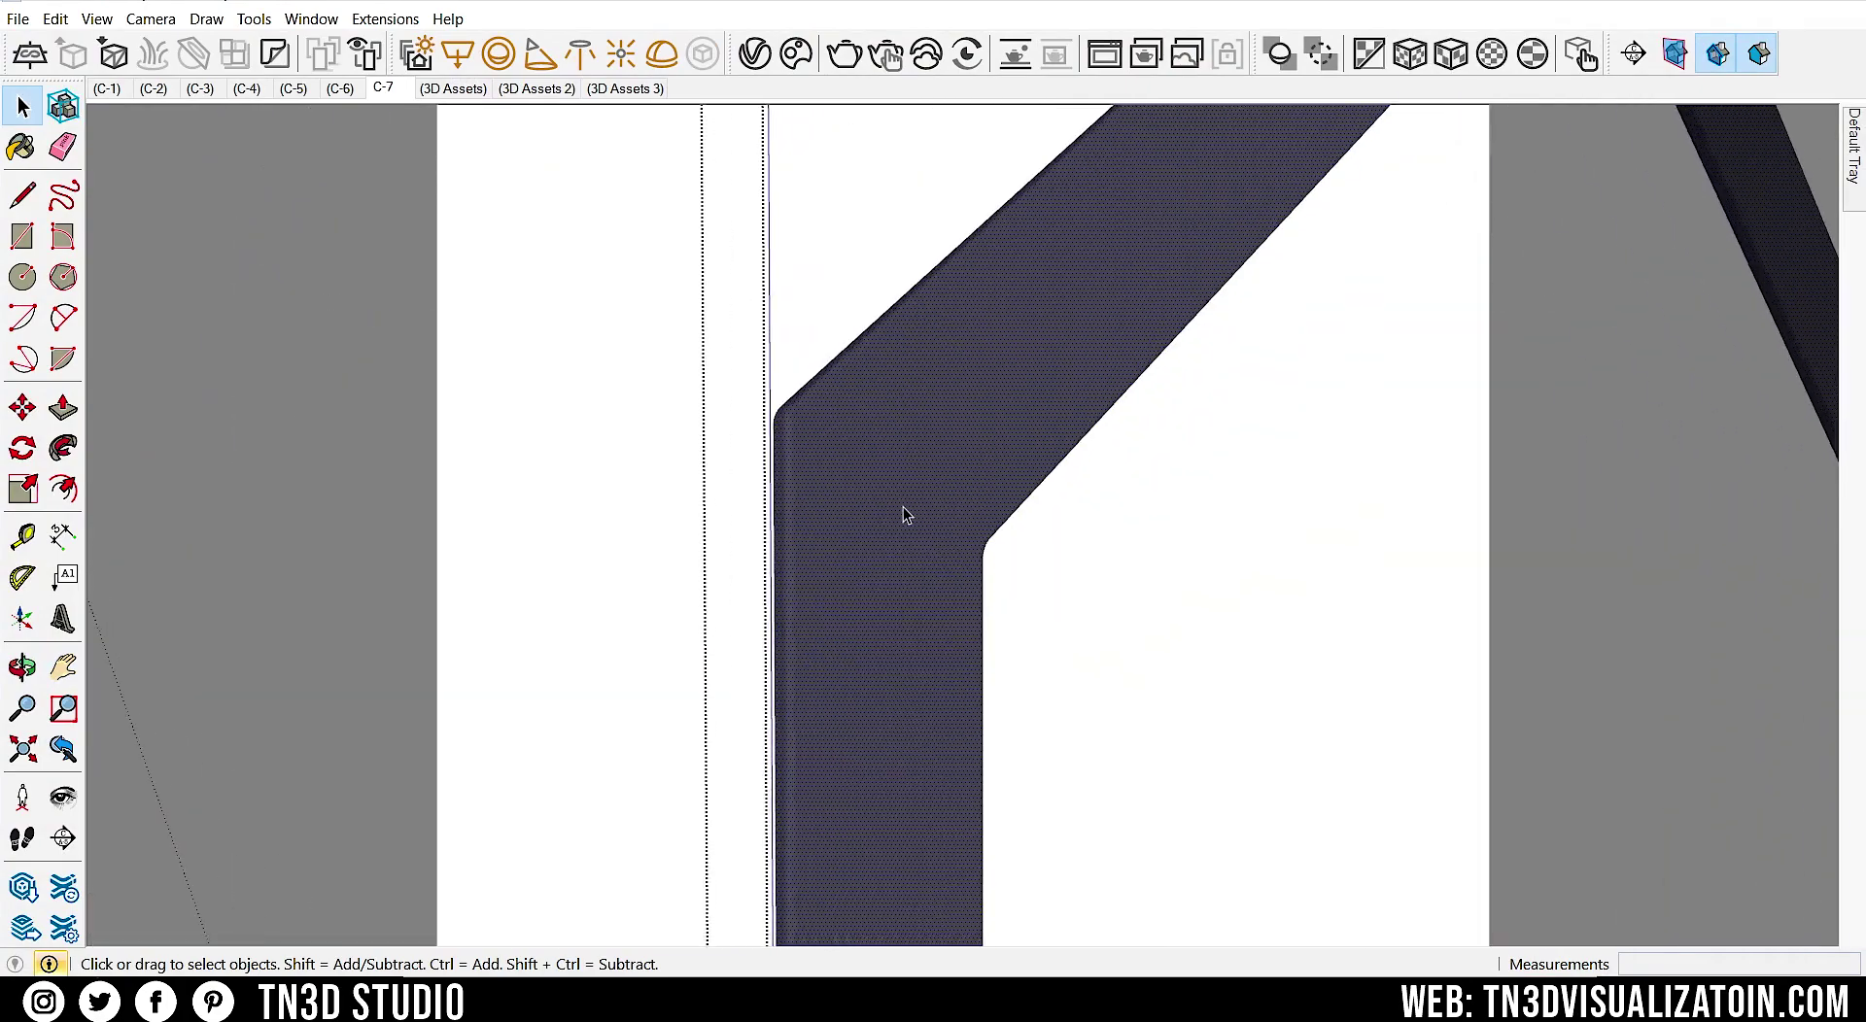
pyautogui.moveTo(904, 512)
pyautogui.mouseDown(button='middle')
pyautogui.moveTo(1104, 500)
pyautogui.moveTo(887, 491)
pyautogui.mouseUp(button='middle')
pyautogui.press('Escape')
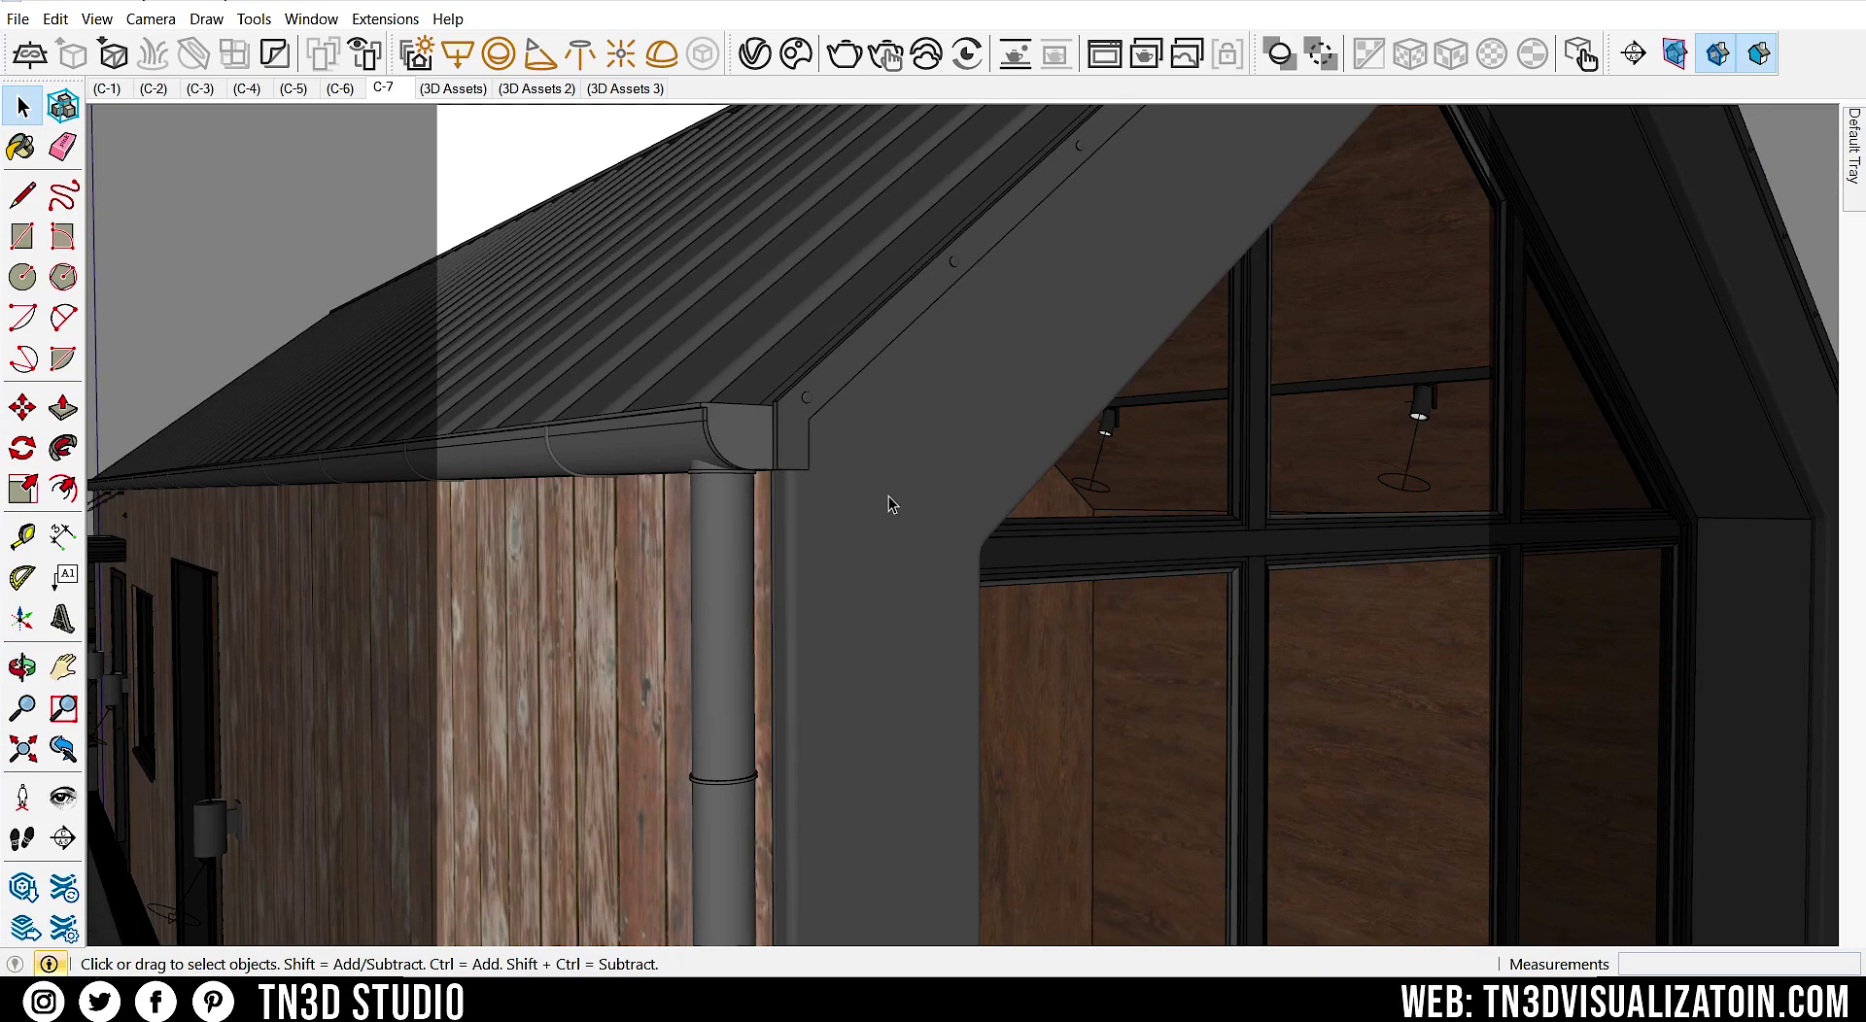
pyautogui.press('h')
pyautogui.scroll(-3, 820, 554)
pyautogui.moveTo(821, 554); pyautogui.dragTo(943, 467)
pyautogui.scroll(-2, 942, 467)
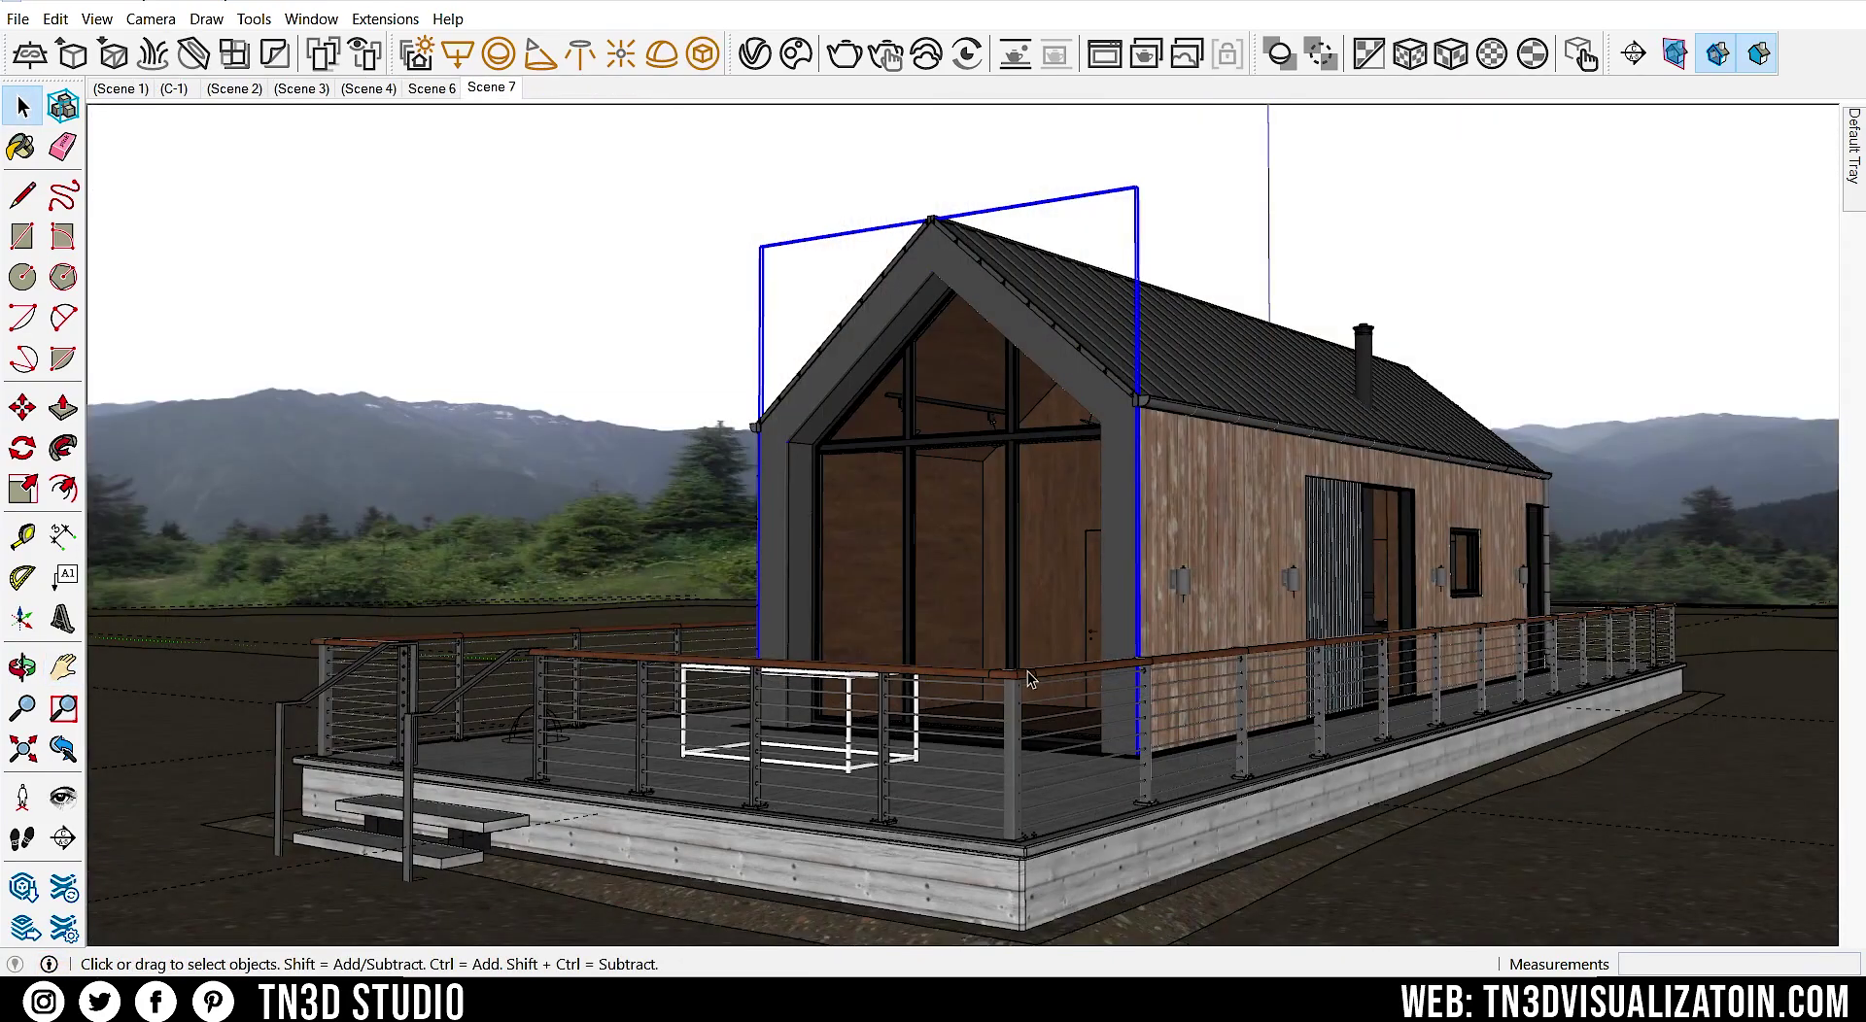
pyautogui.doubleClick(1025, 681)
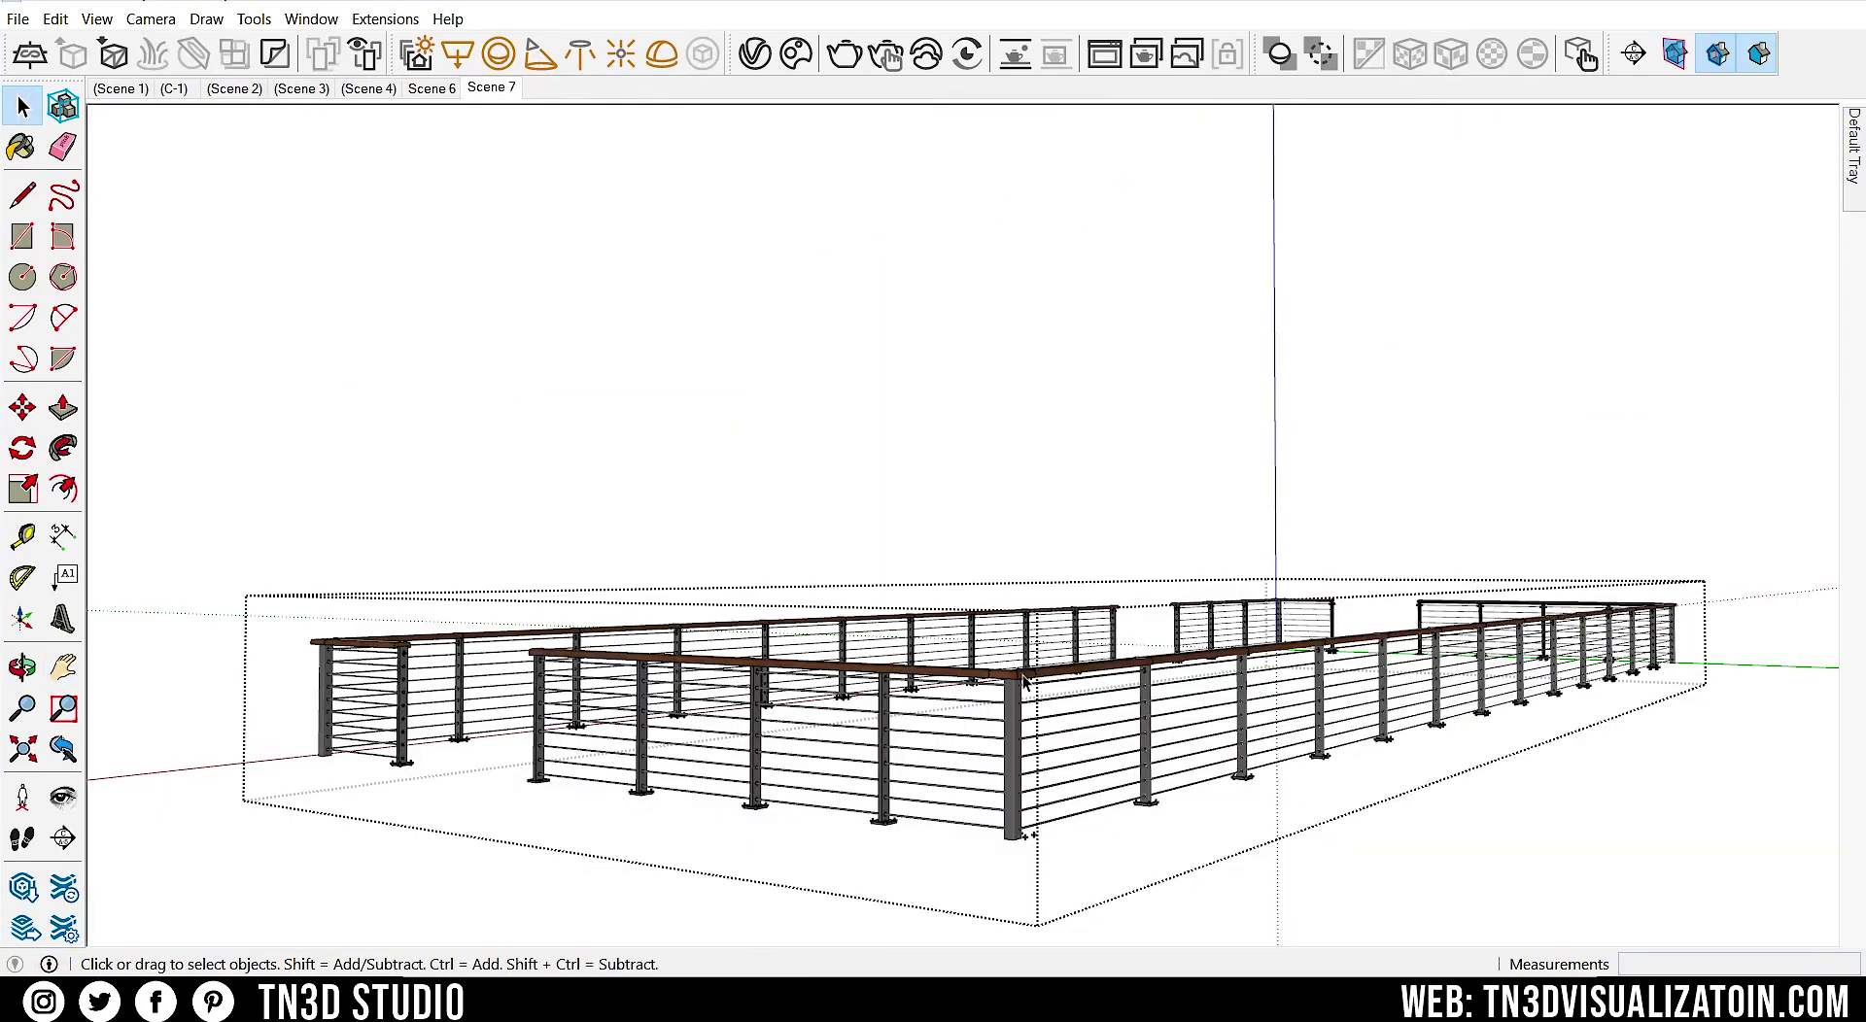
pyautogui.moveTo(1021, 685); pyautogui.dragTo(925, 702, button='middle')
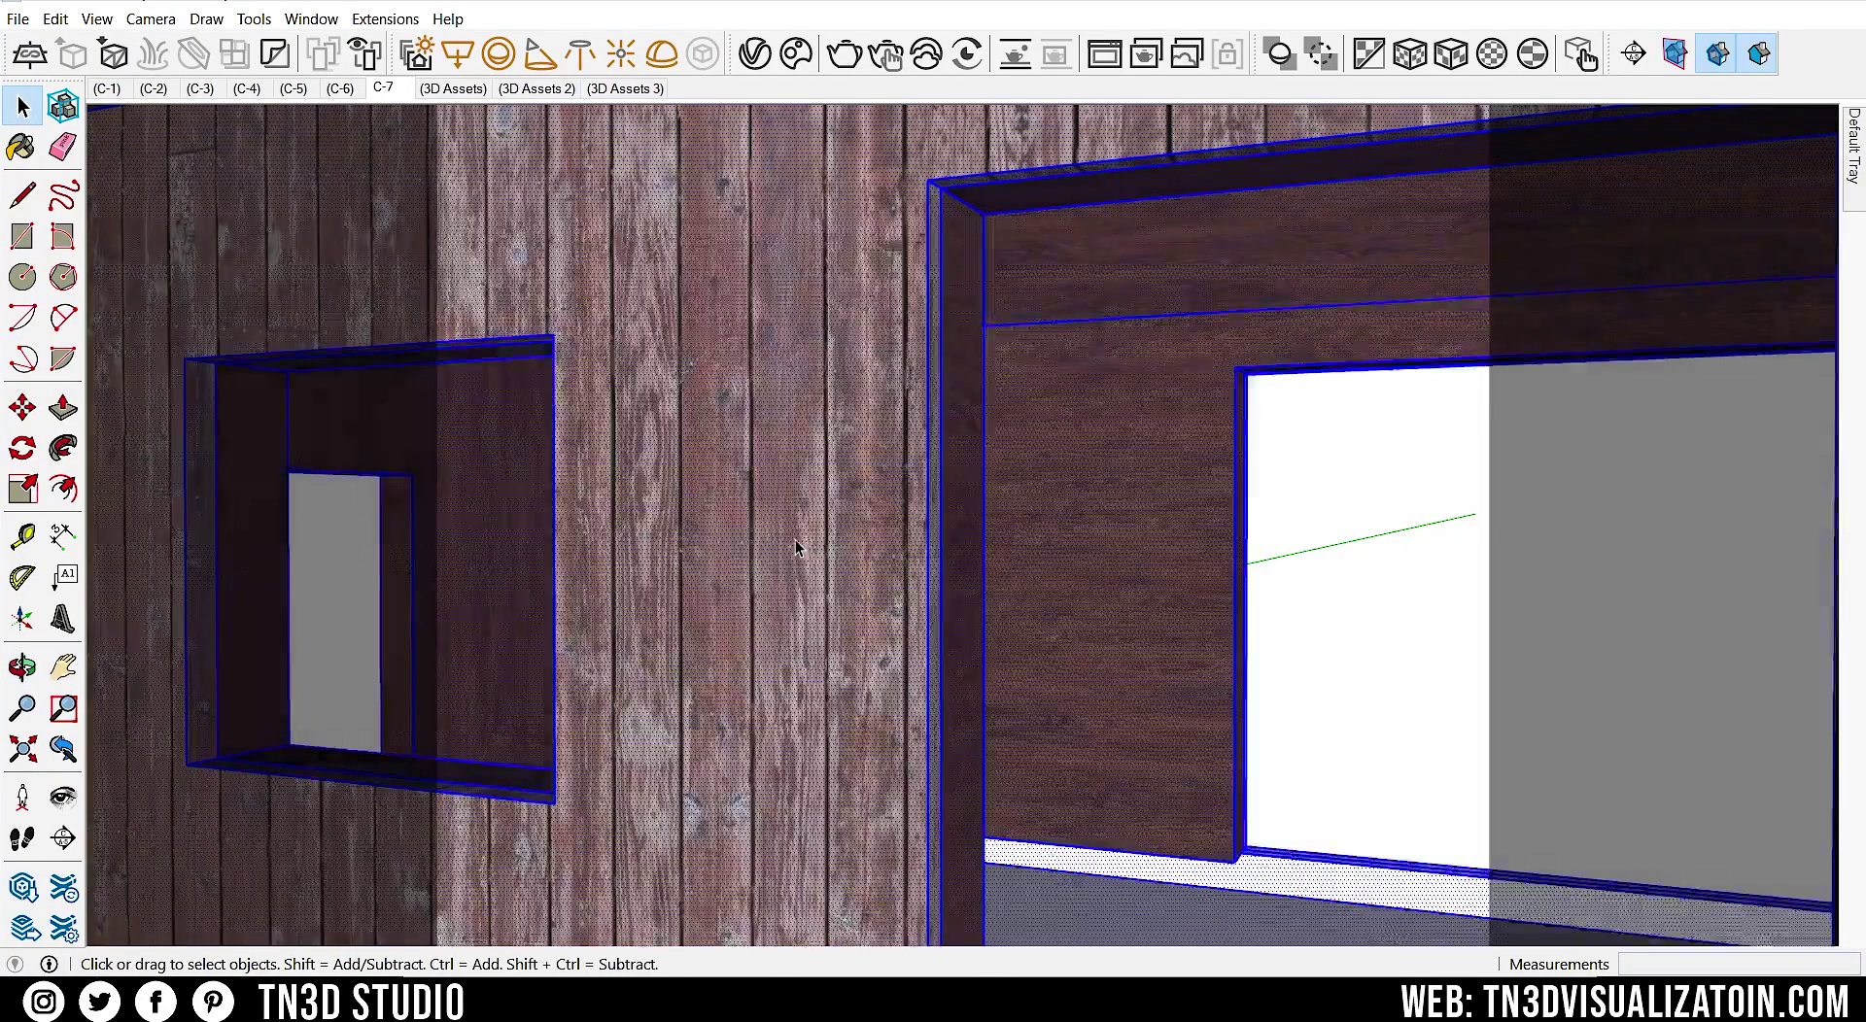
pyautogui.scroll(-6, 795, 539)
pyautogui.moveTo(1380, 445); pyautogui.dragTo(1203, 451, button='middle')
pyautogui.scroll(10, 1204, 451)
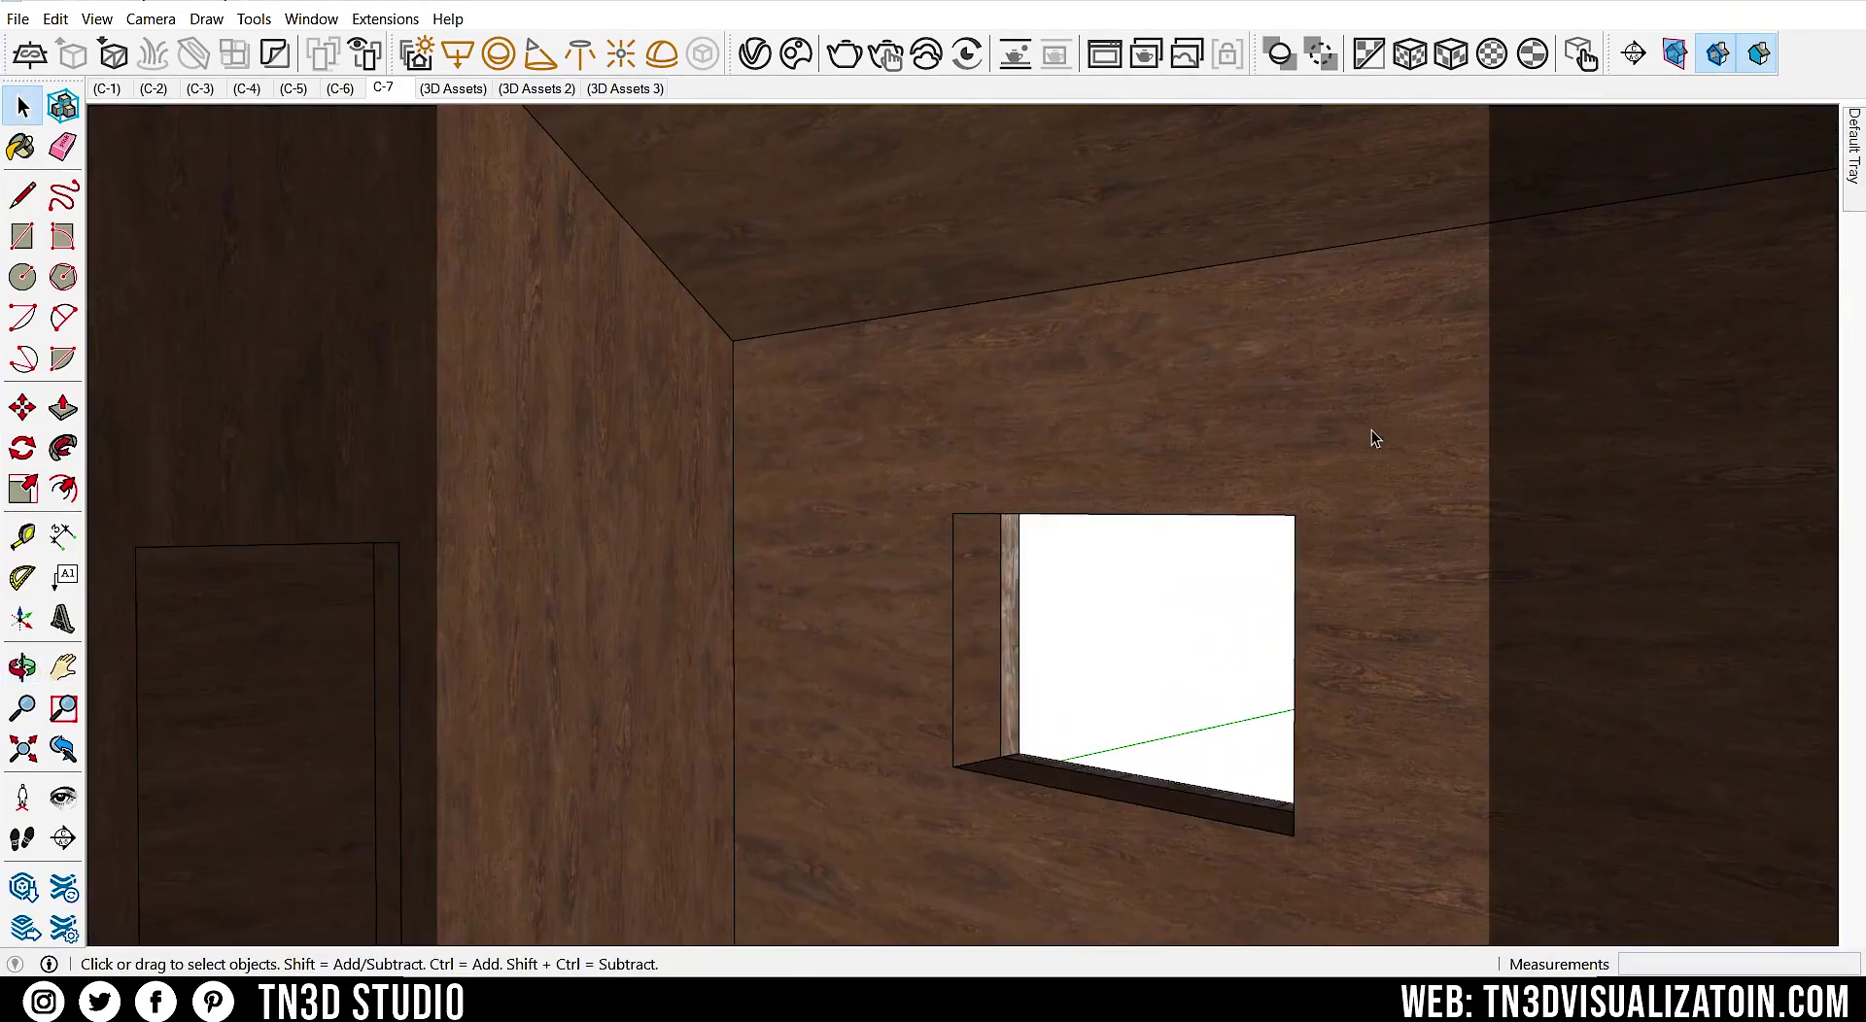
pyautogui.moveTo(1373, 432); pyautogui.dragTo(1473, 423, button='middle')
pyautogui.scroll(-3, 1398, 439)
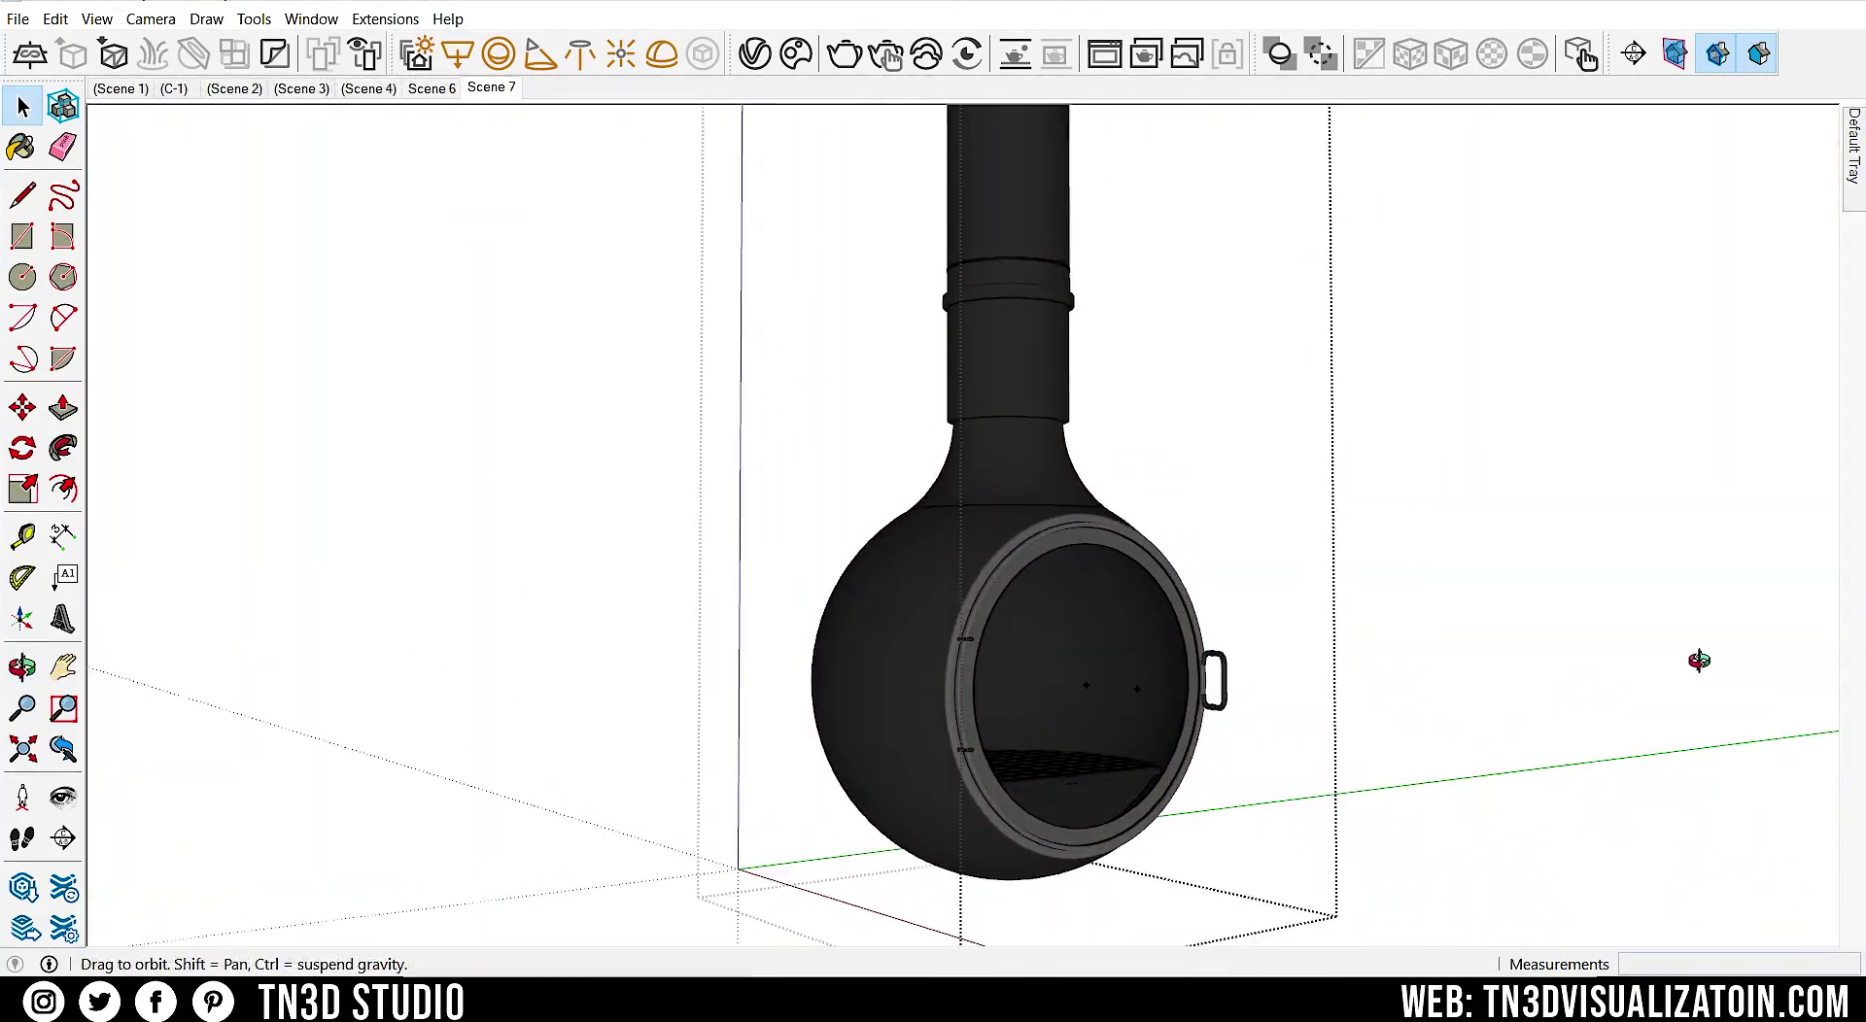
pyautogui.moveTo(1699, 661); pyautogui.dragTo(1395, 664, button='middle')
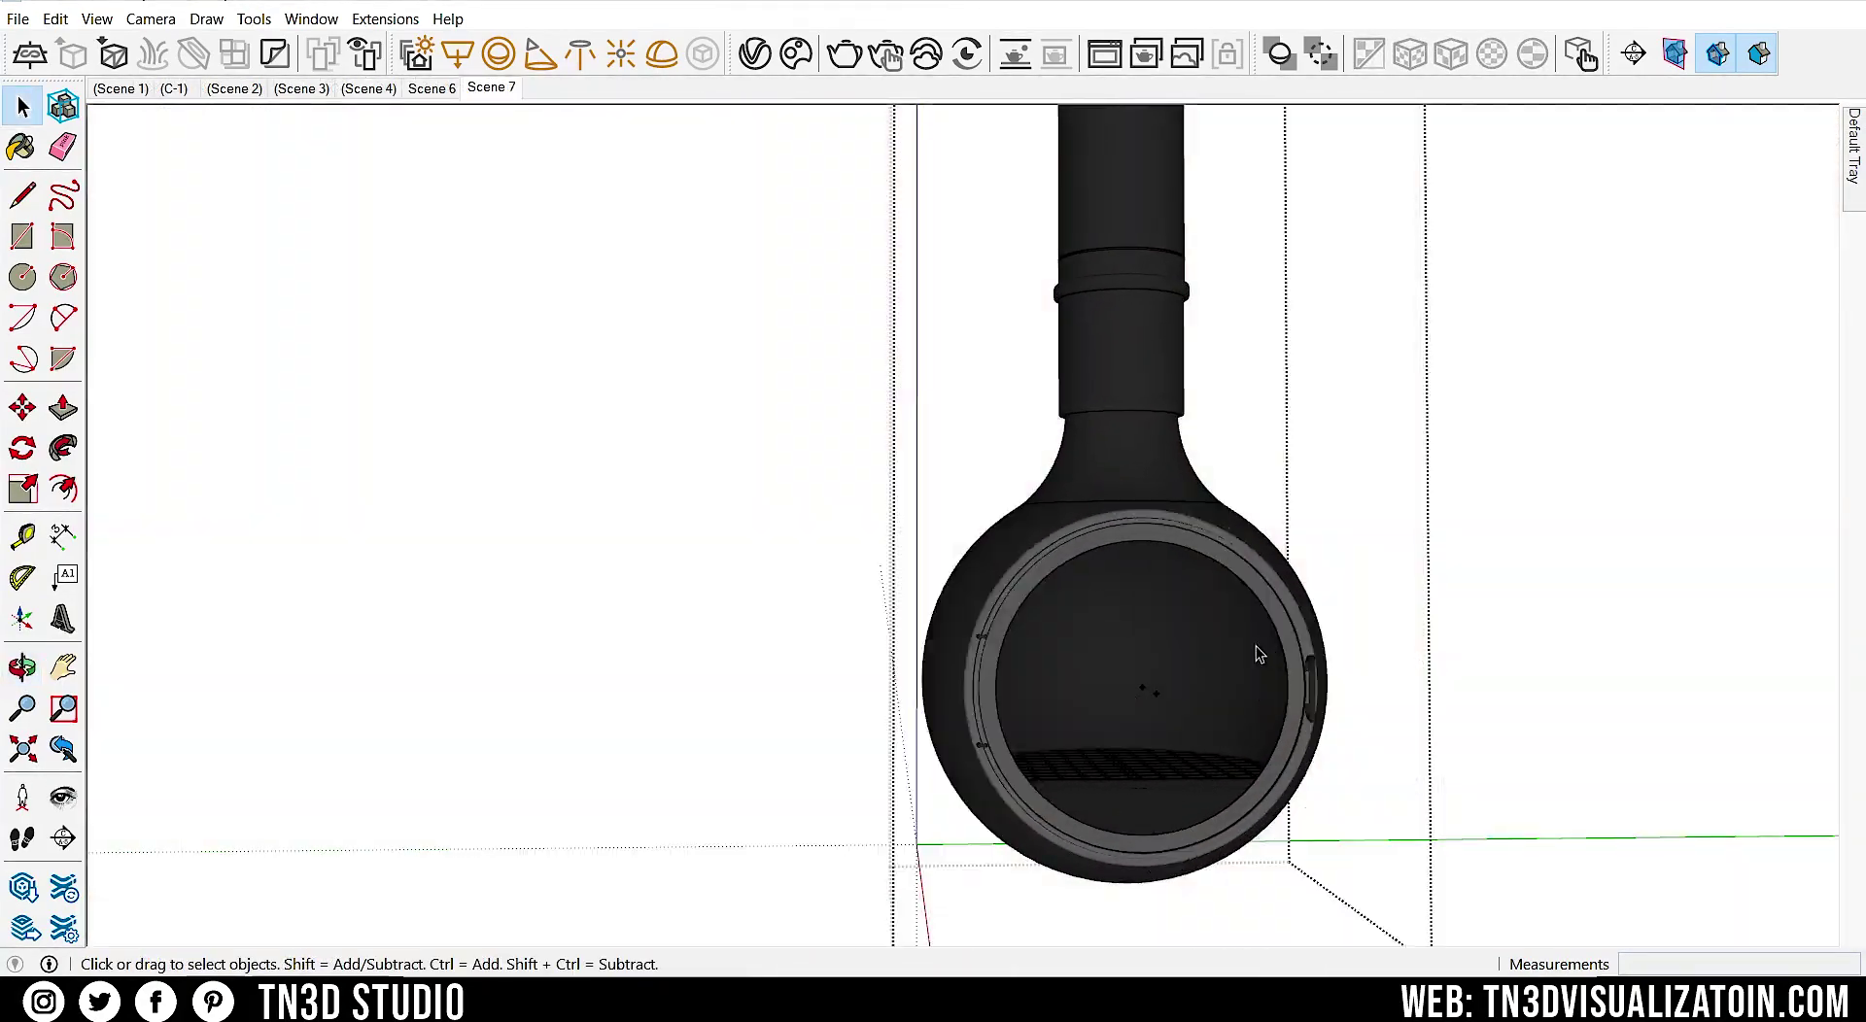
pyautogui.moveTo(1256, 645); pyautogui.dragTo(1643, 637, button='middle')
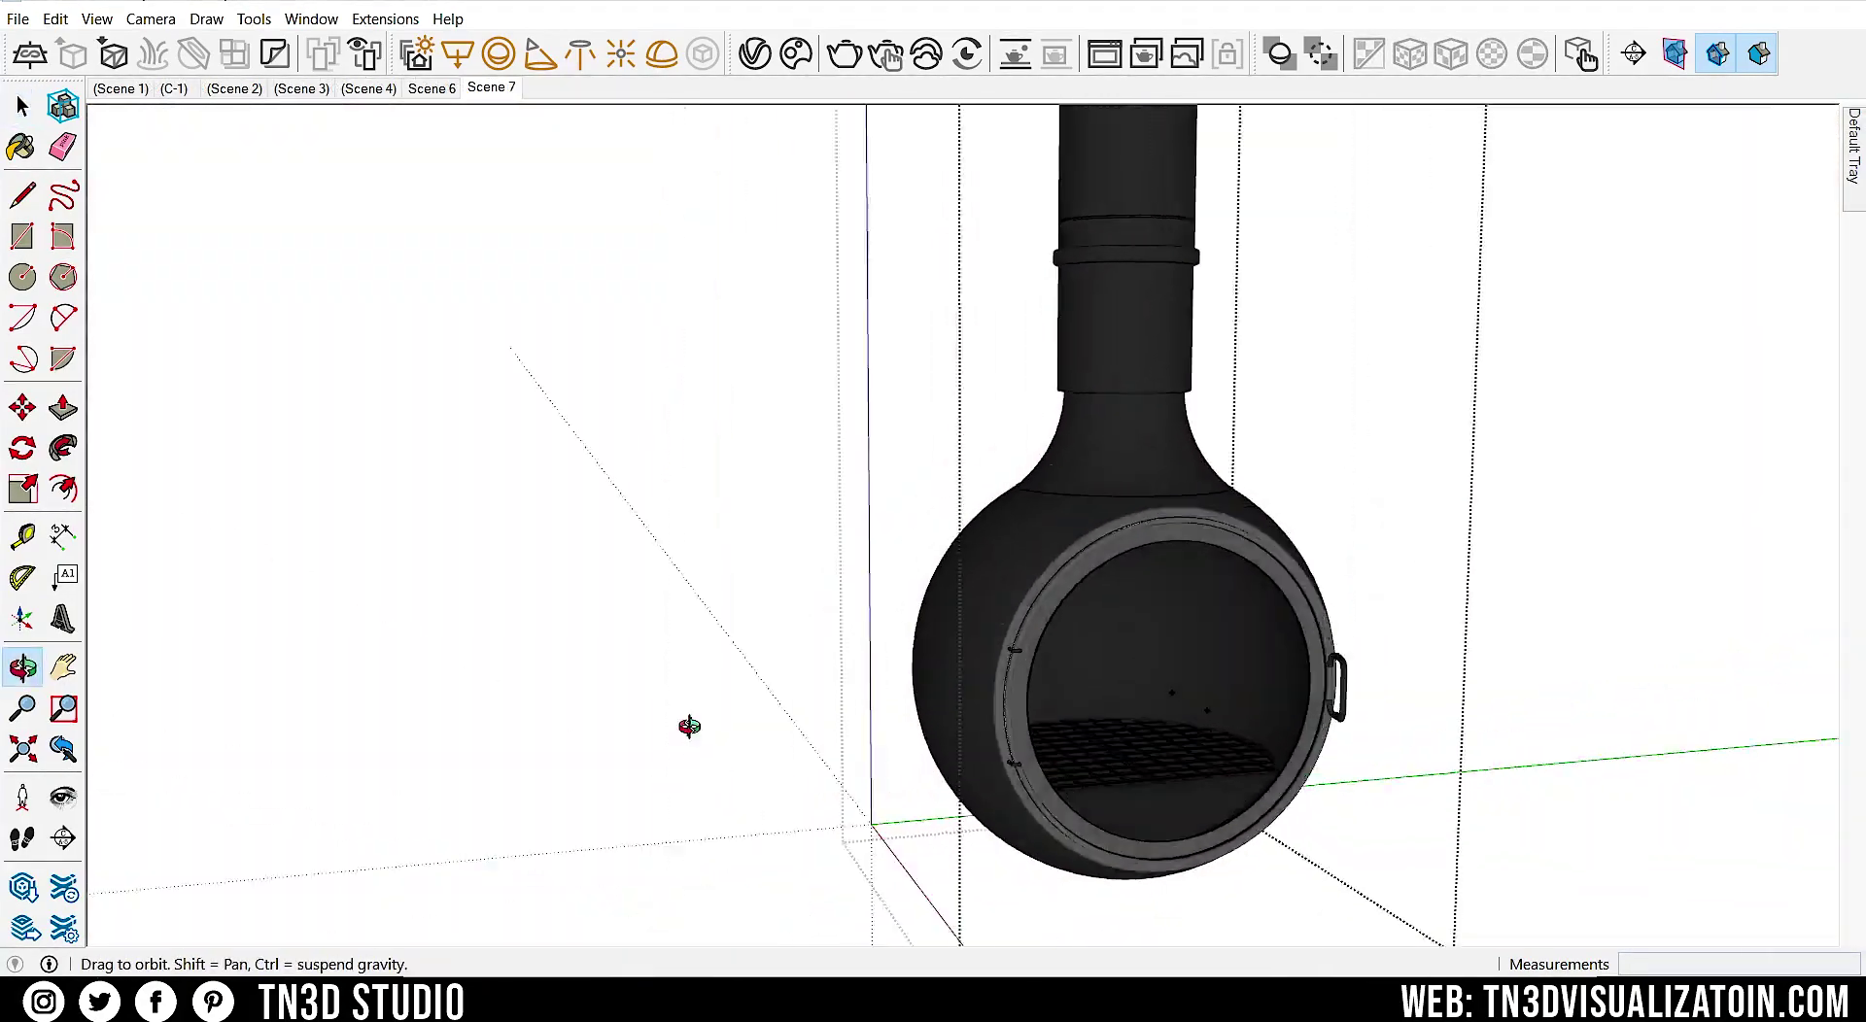
pyautogui.moveTo(687, 730); pyautogui.dragTo(1091, 709, button='middle')
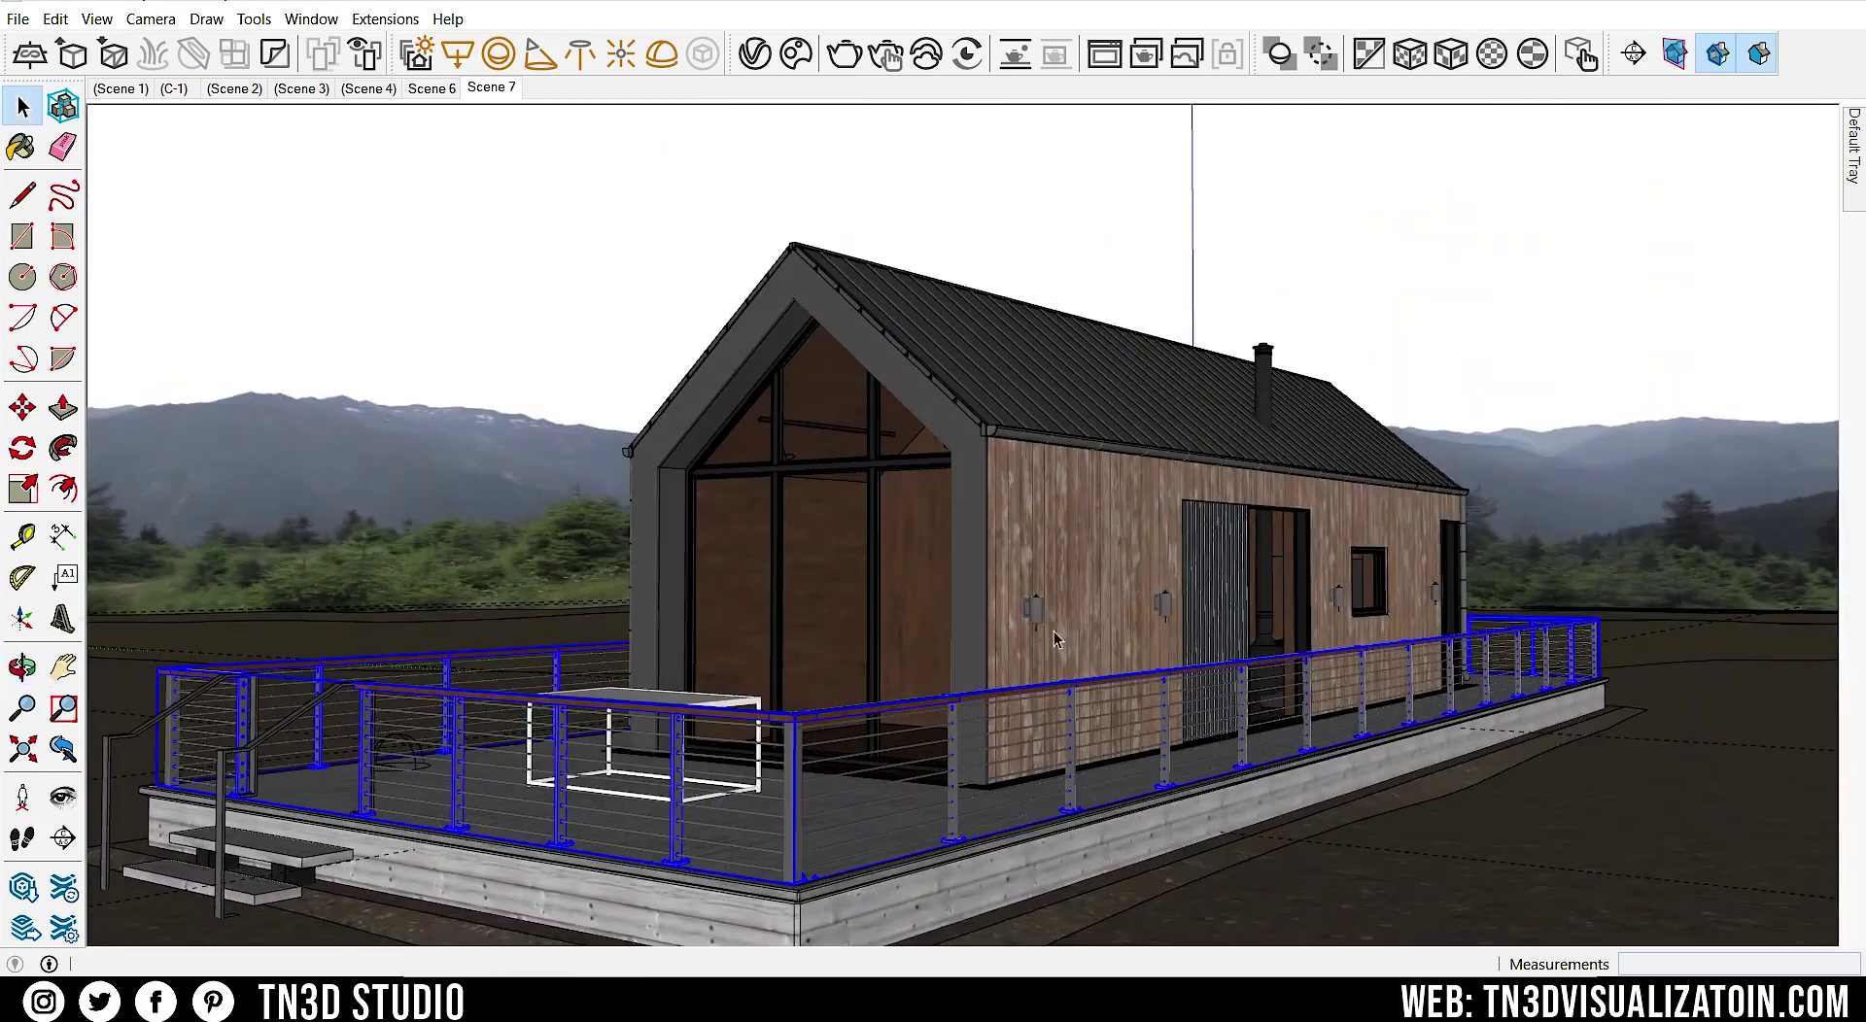
pyautogui.keyDown('shift'); pyautogui.moveTo(1056, 638); pyautogui.dragTo(1205, 637, button='middle'); pyautogui.keyUp('shift')
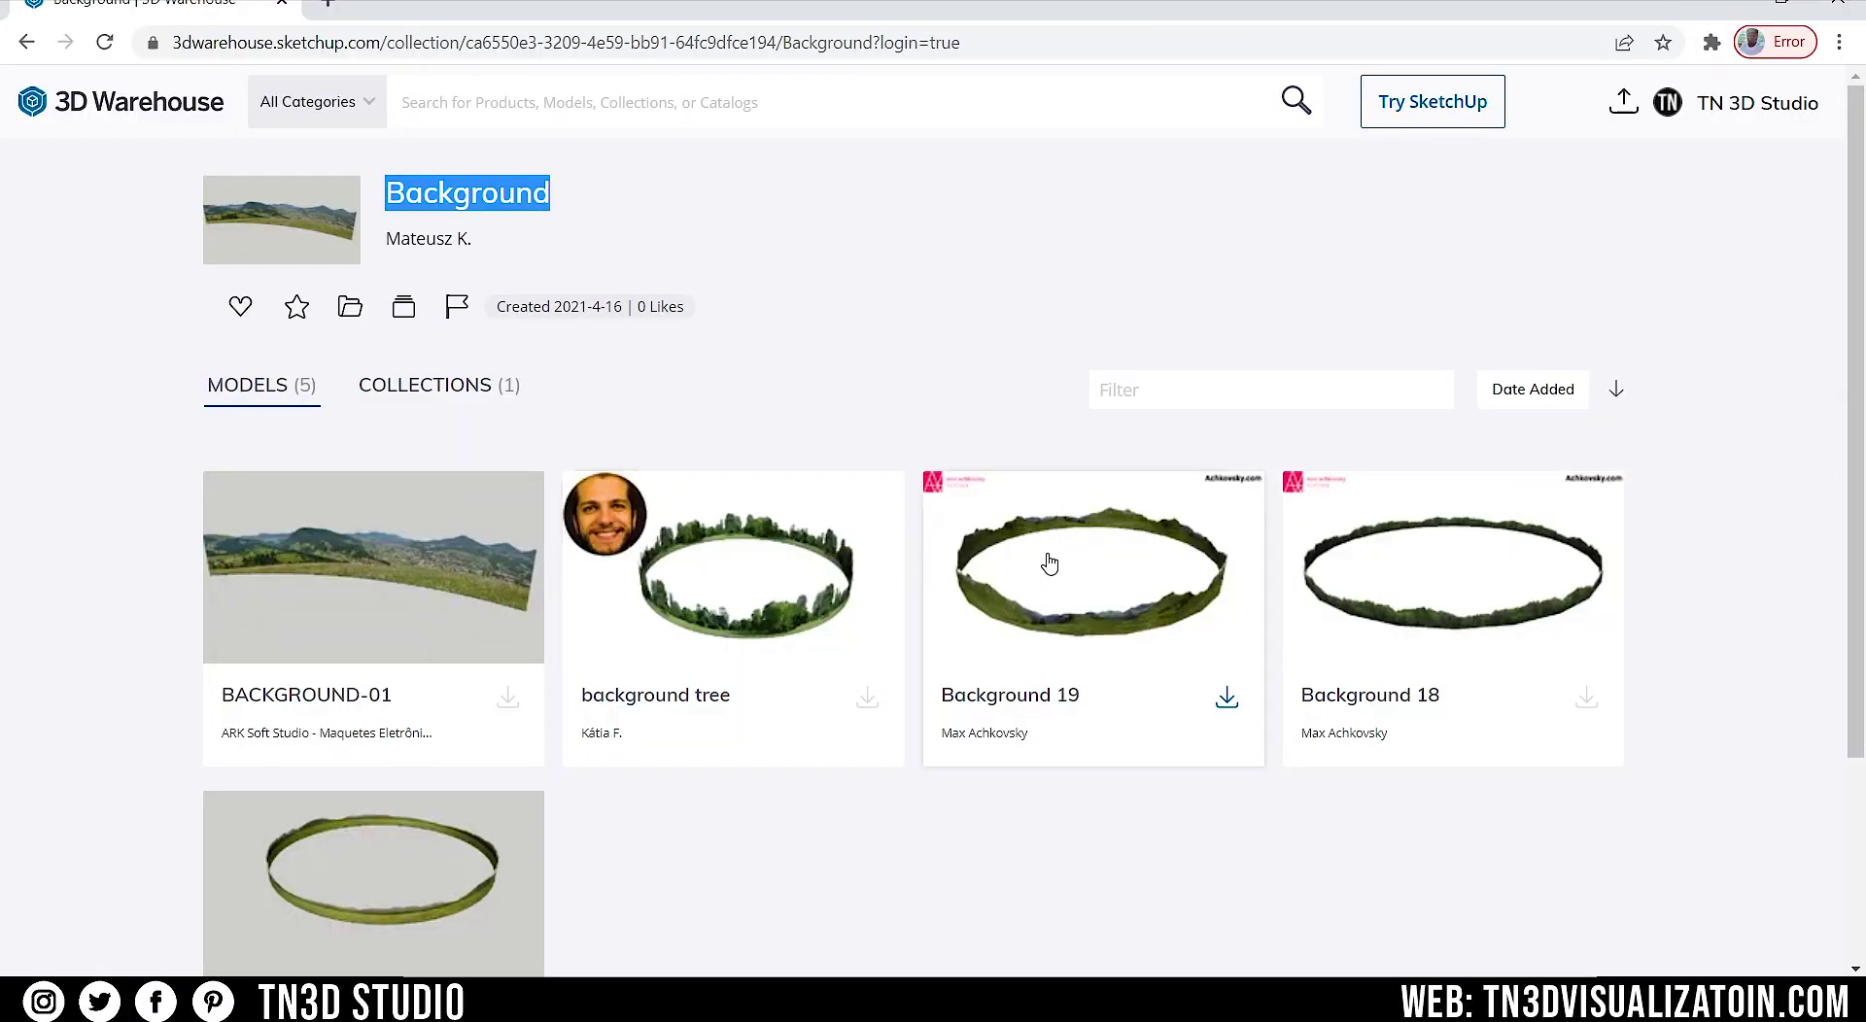
# - Open the Background 19 model preview and show its SketchUp and Collada download options
pyautogui.click(1049, 563)
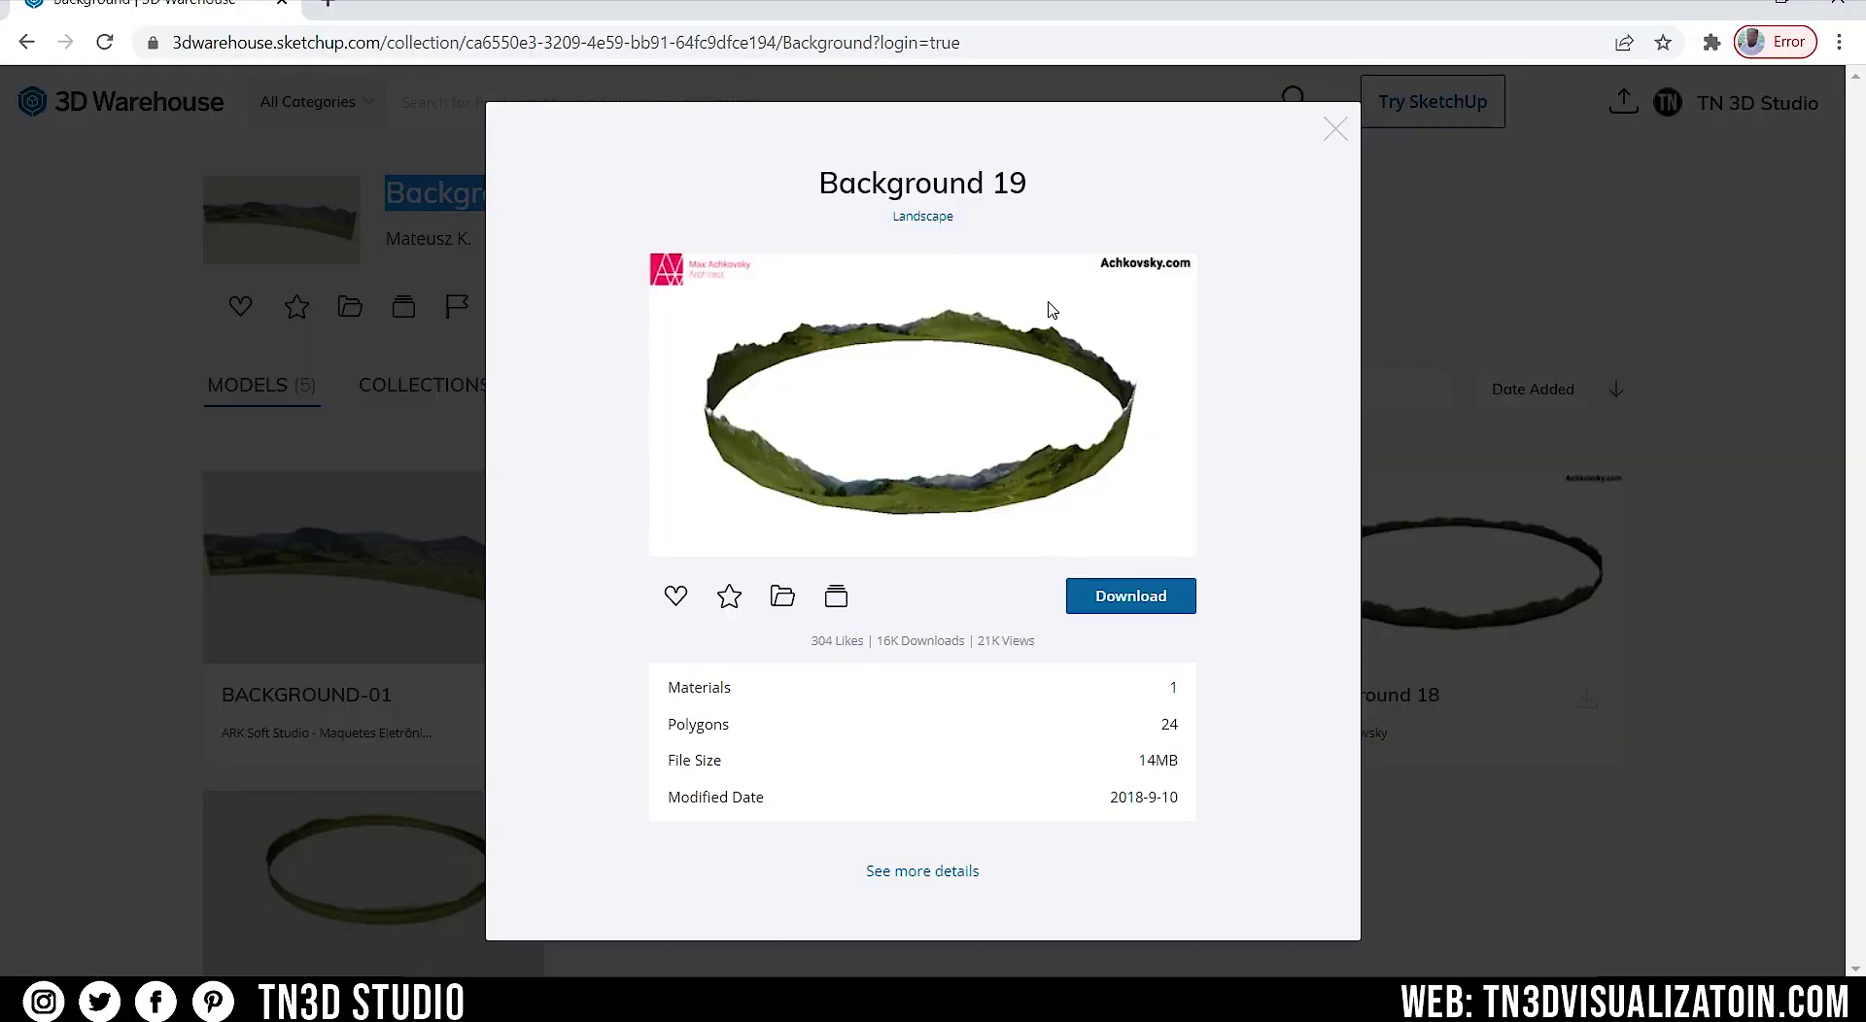
pyautogui.click(1098, 595)
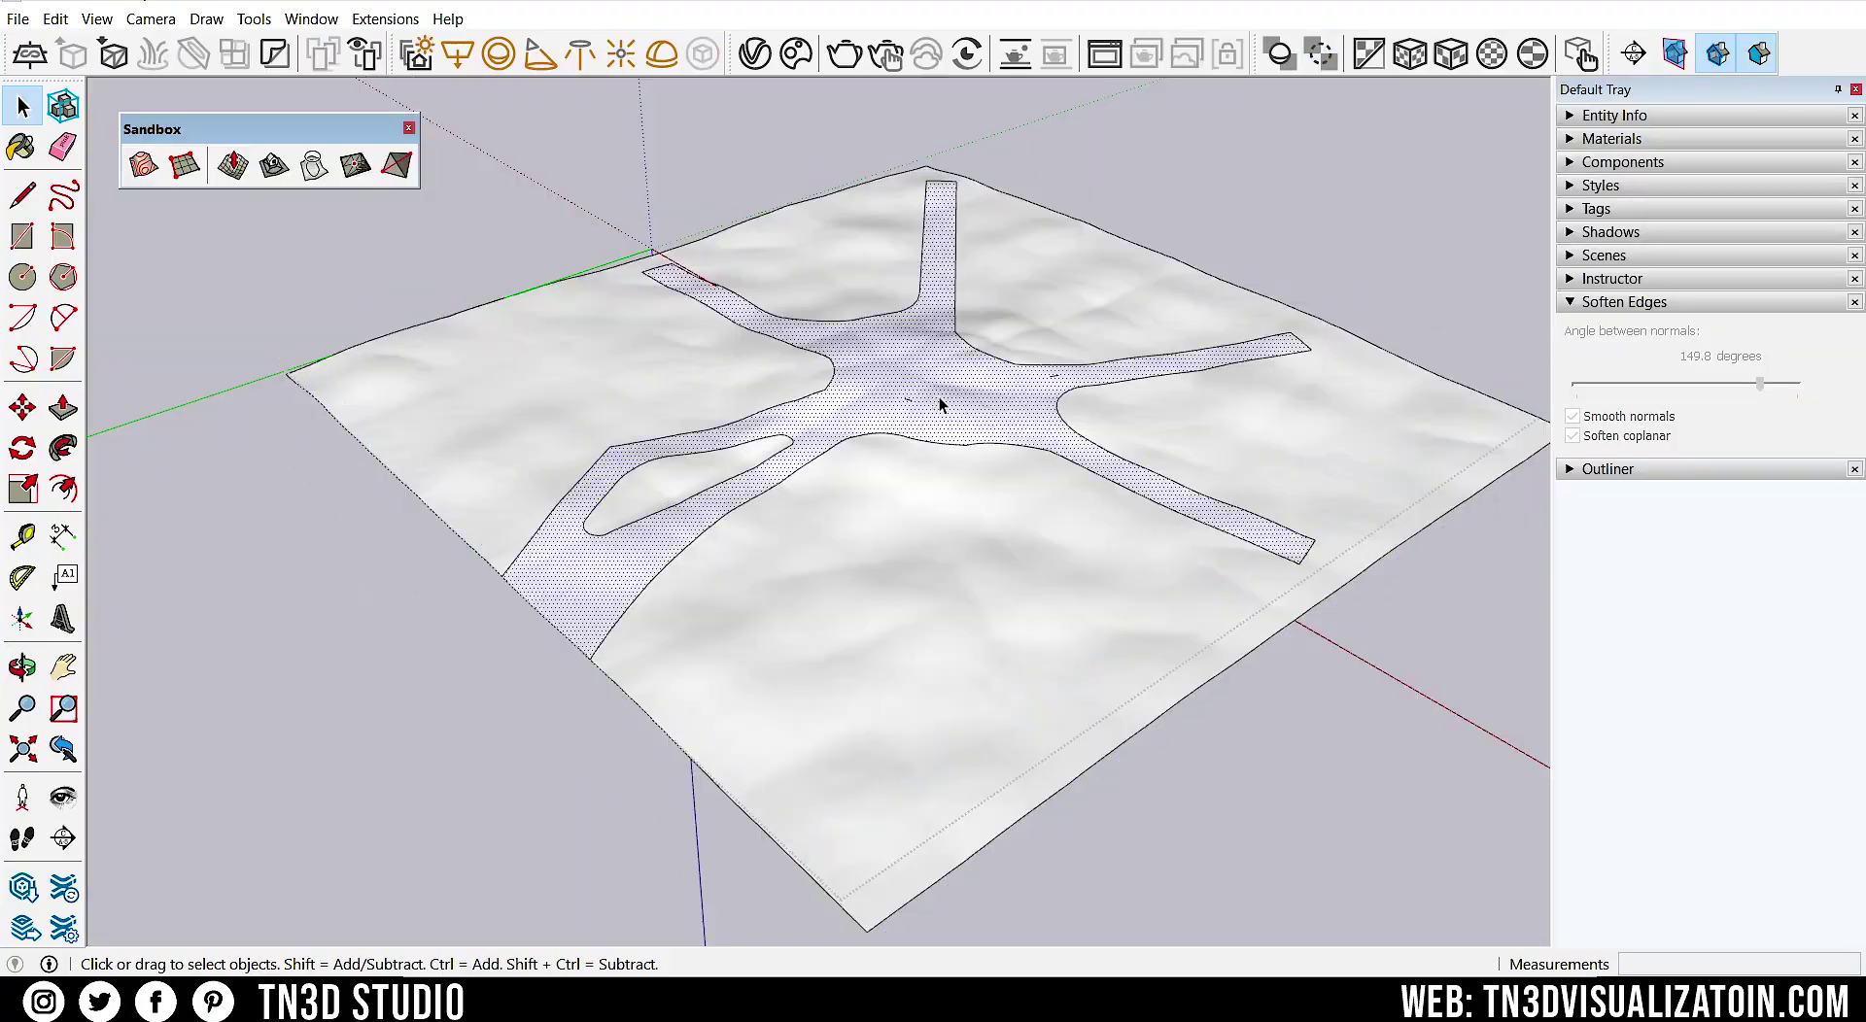
# - Select the road surface and the surrounding terrain faces
pyautogui.scroll(5, 939, 397)
pyautogui.click(812, 347)
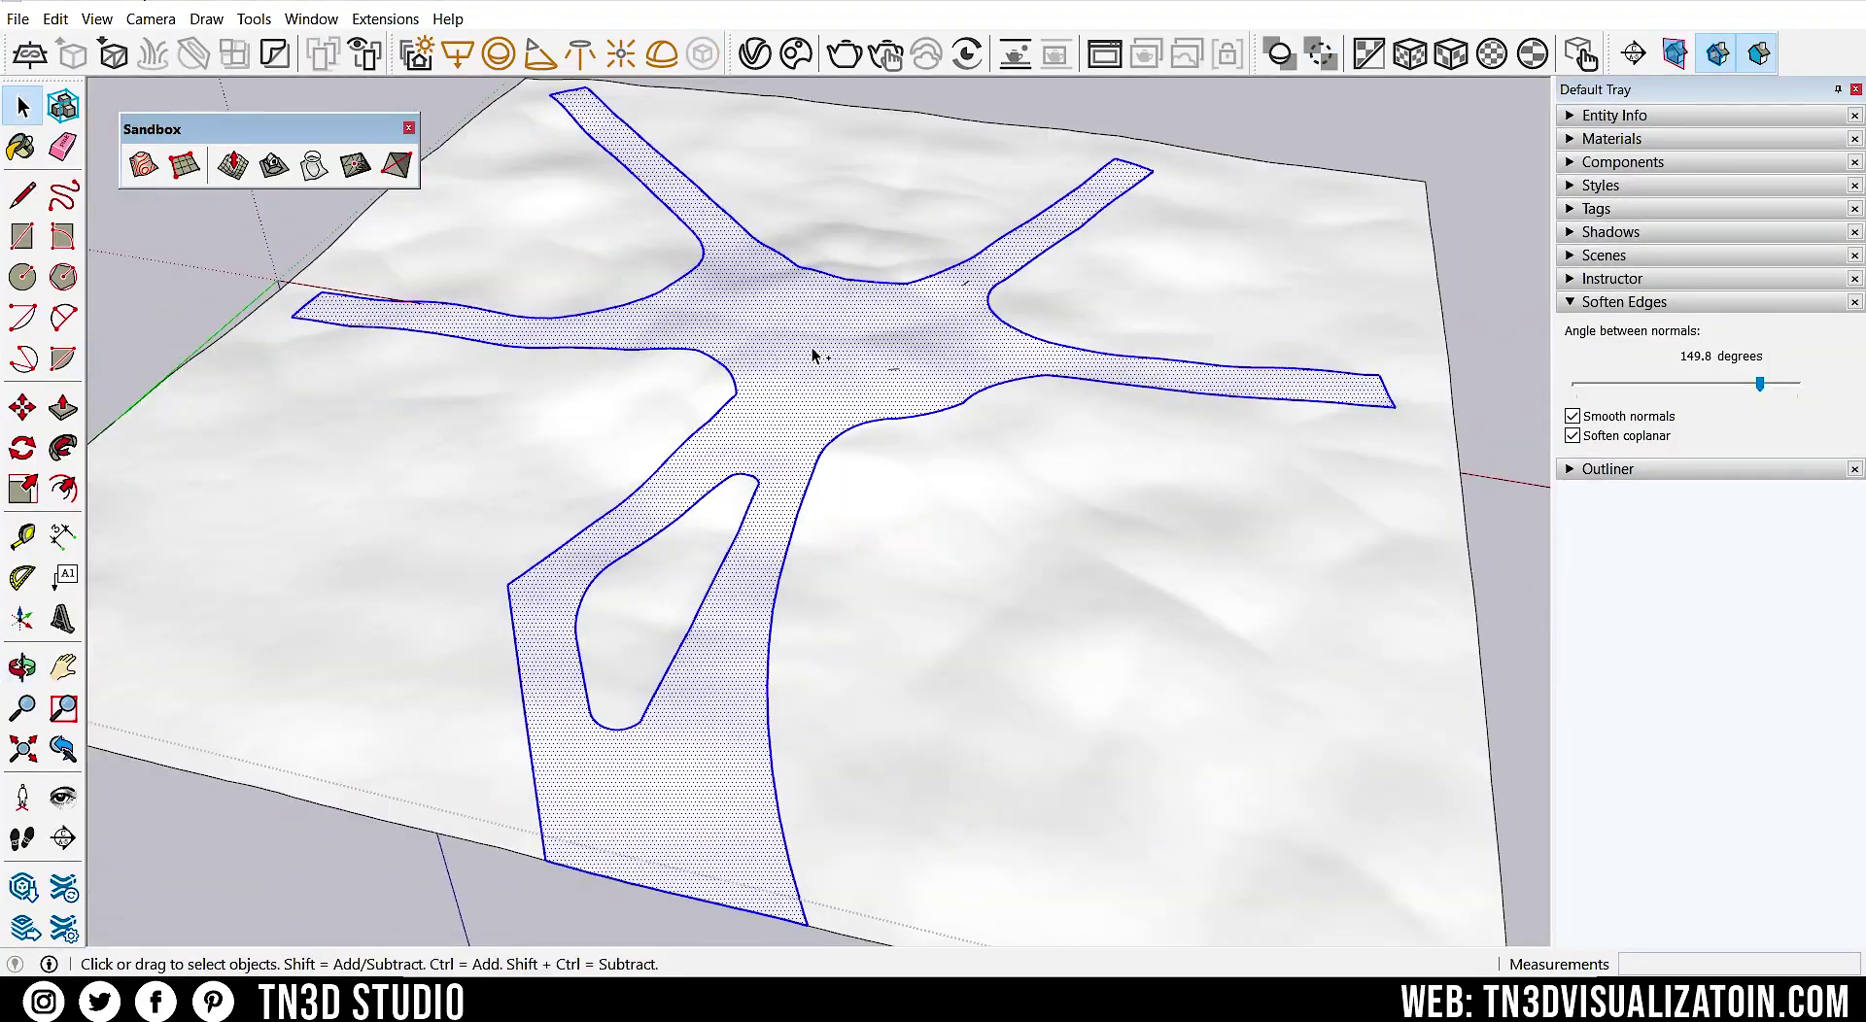
pyautogui.click(896, 525)
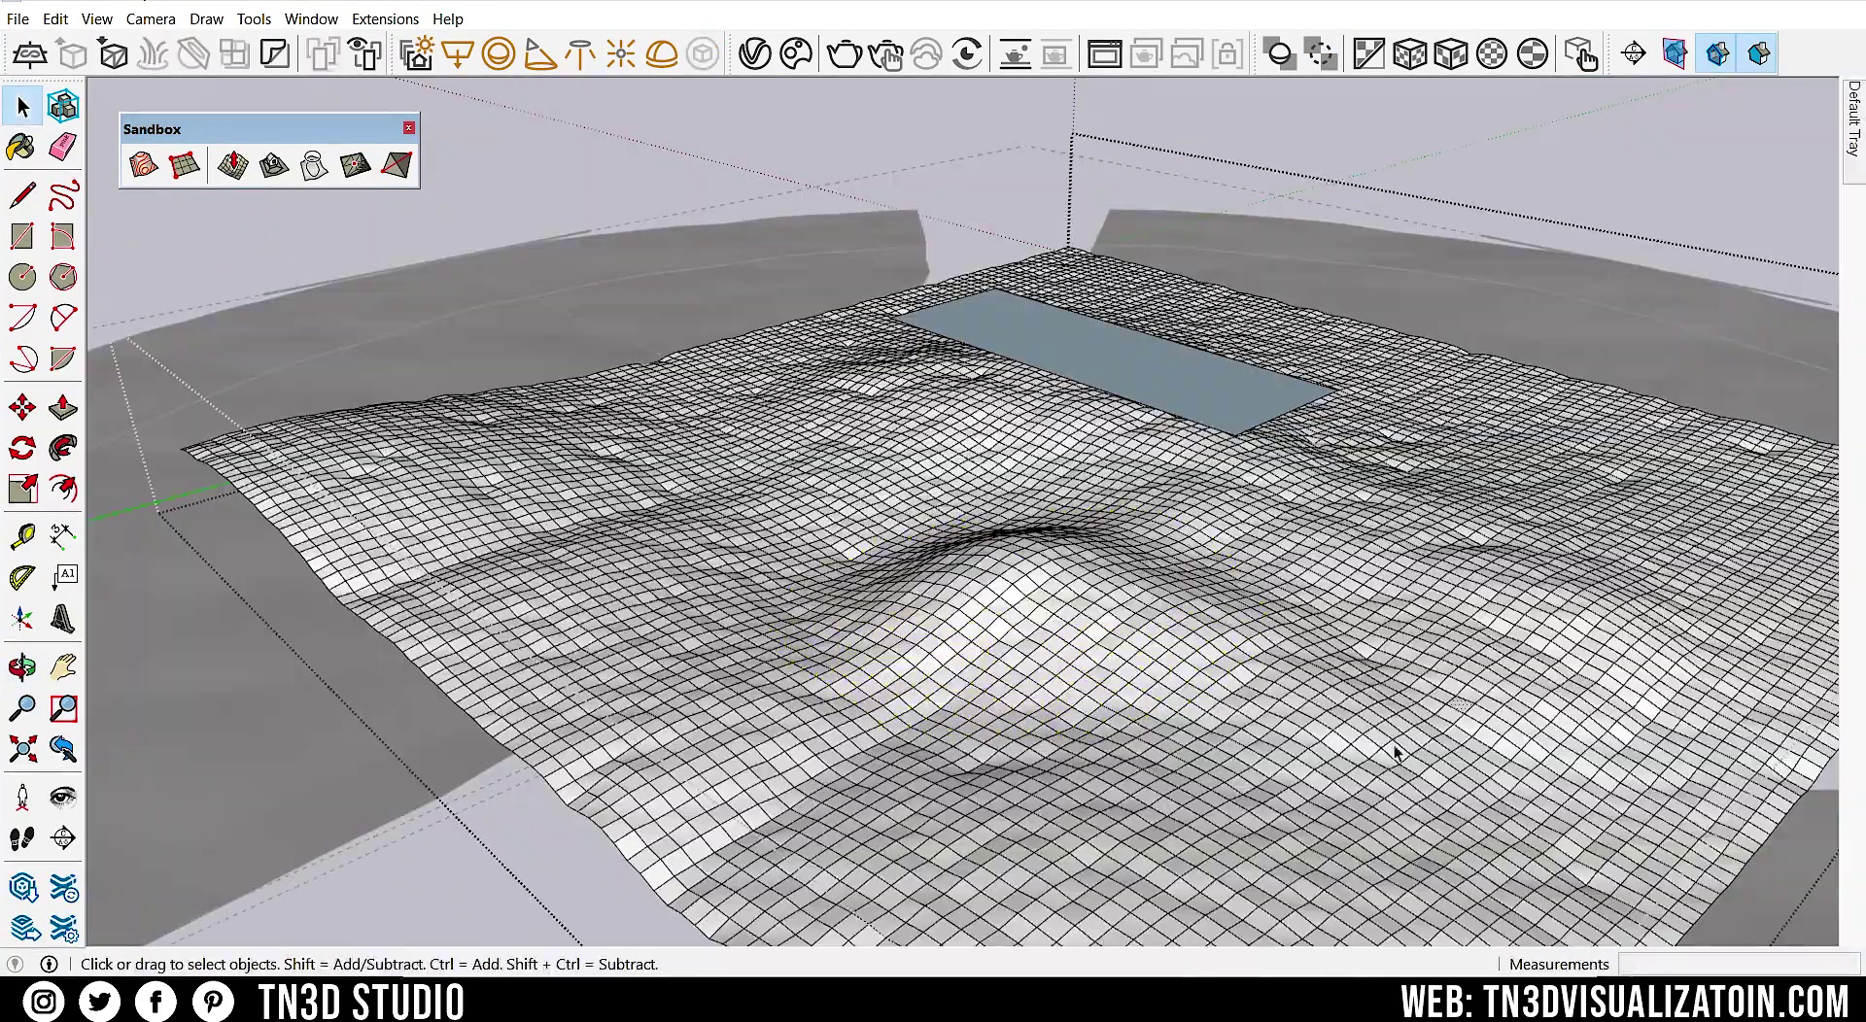
pyautogui.moveTo(1395, 754); pyautogui.dragTo(1230, 540, button='middle')
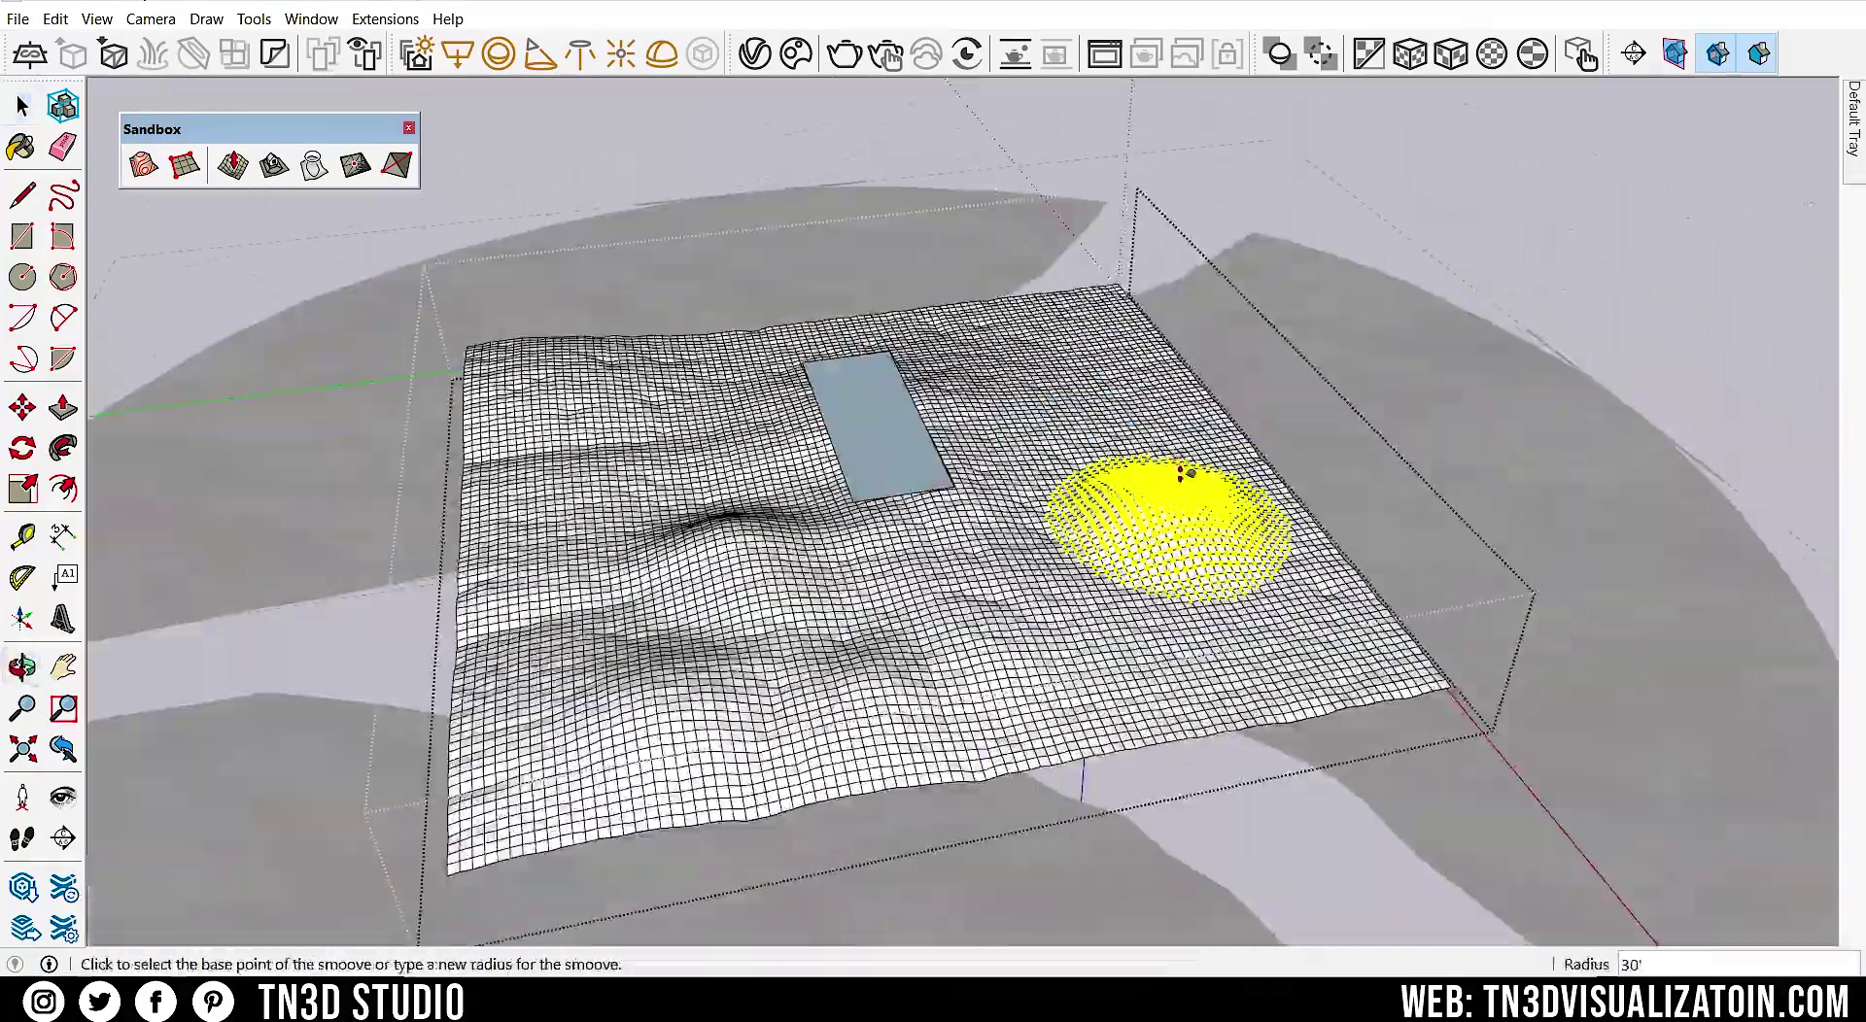
# - Raise two smooth bumps in the terrain with the Sandbox Smoove tool
pyautogui.click(1187, 476)
pyautogui.click(1187, 448)
pyautogui.click(1190, 642)
pyautogui.click(1195, 573)
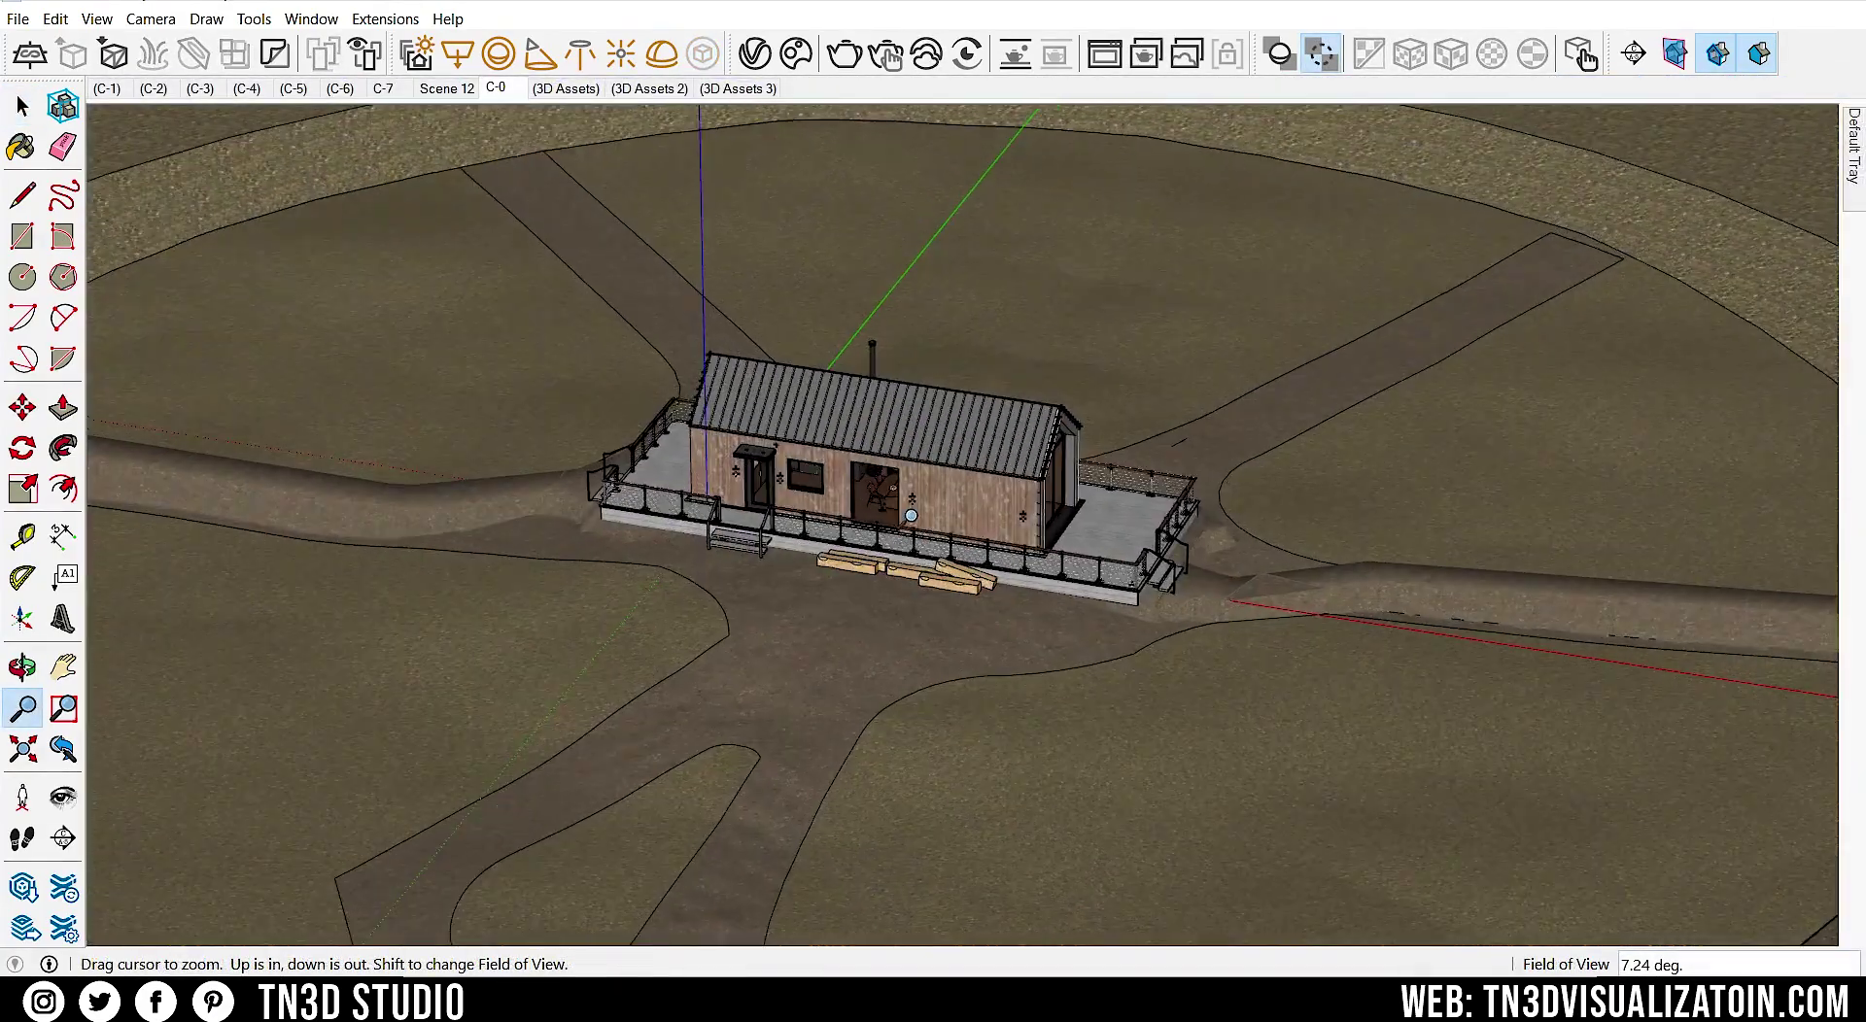
pyautogui.moveTo(911, 515); pyautogui.dragTo(271, 268, button='middle')
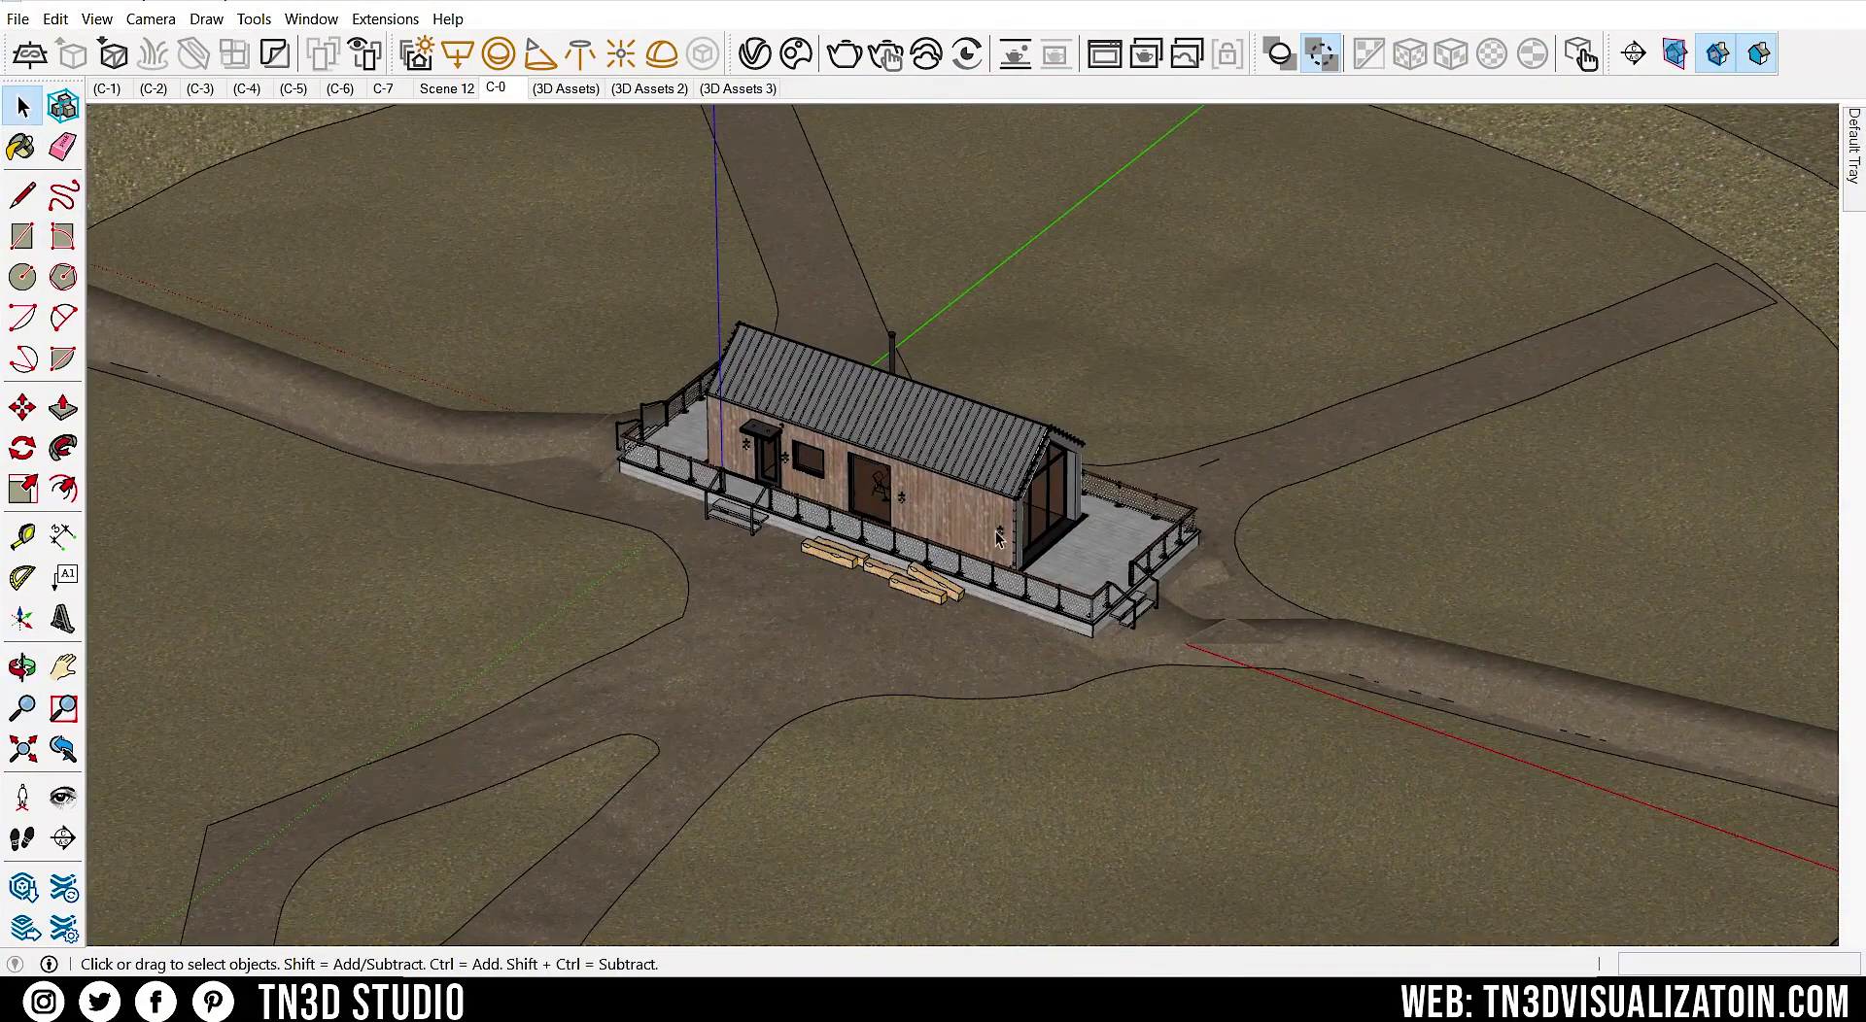
pyautogui.press('h')
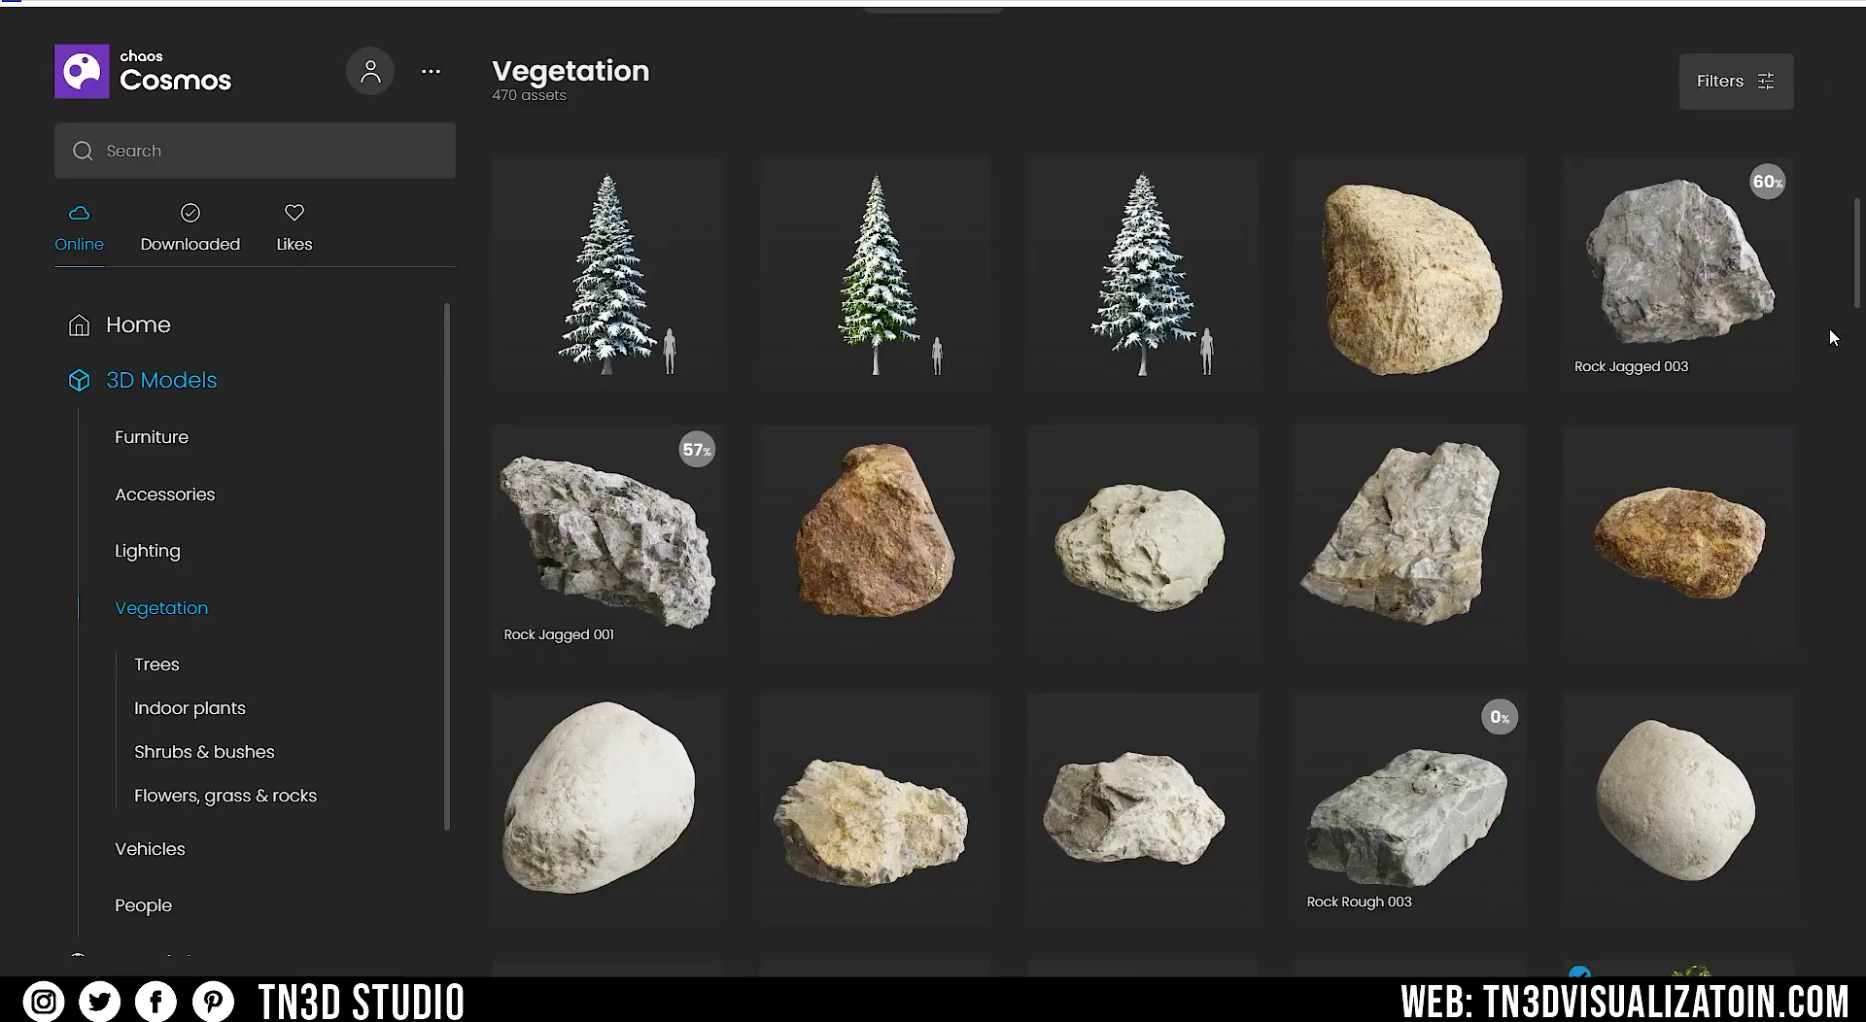
# - Preview the liked Rock Rough 004, Rock Rough 003 and Rock Jagged 001 assets
pyautogui.moveTo(1860, 289); pyautogui.dragTo(1788, 733)
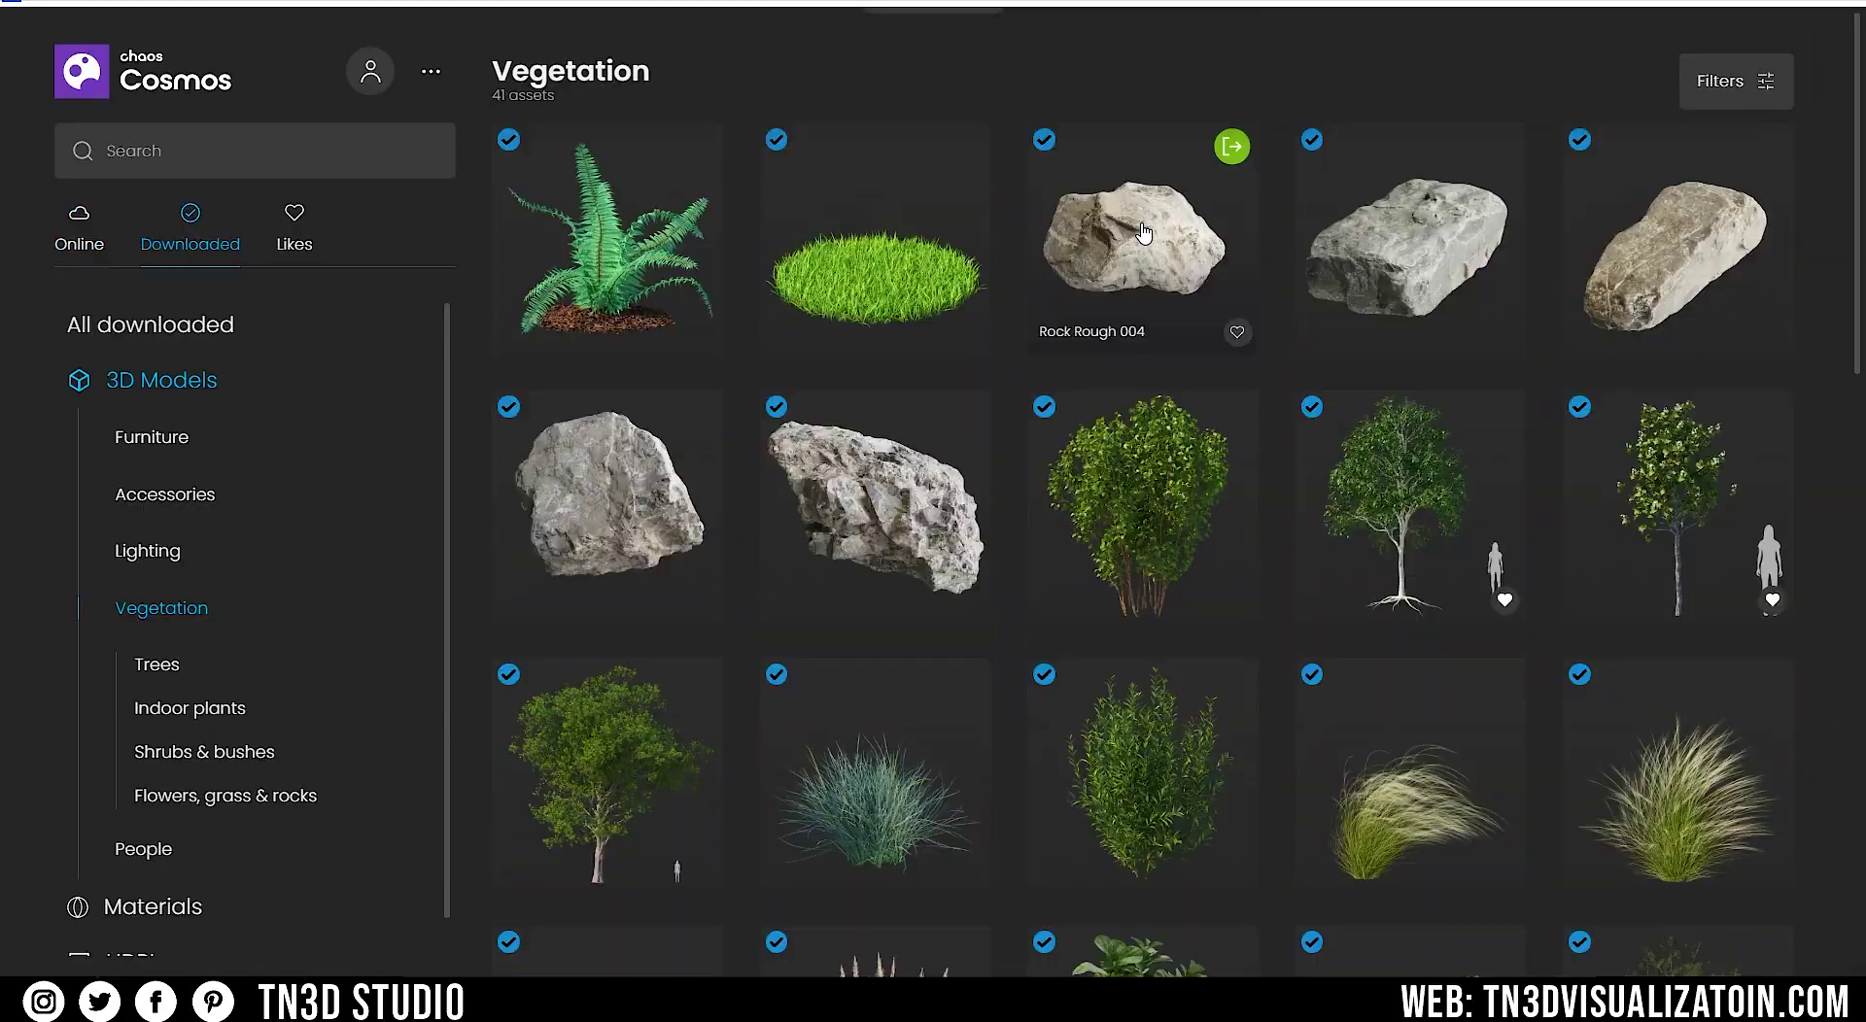
pyautogui.click(1137, 224)
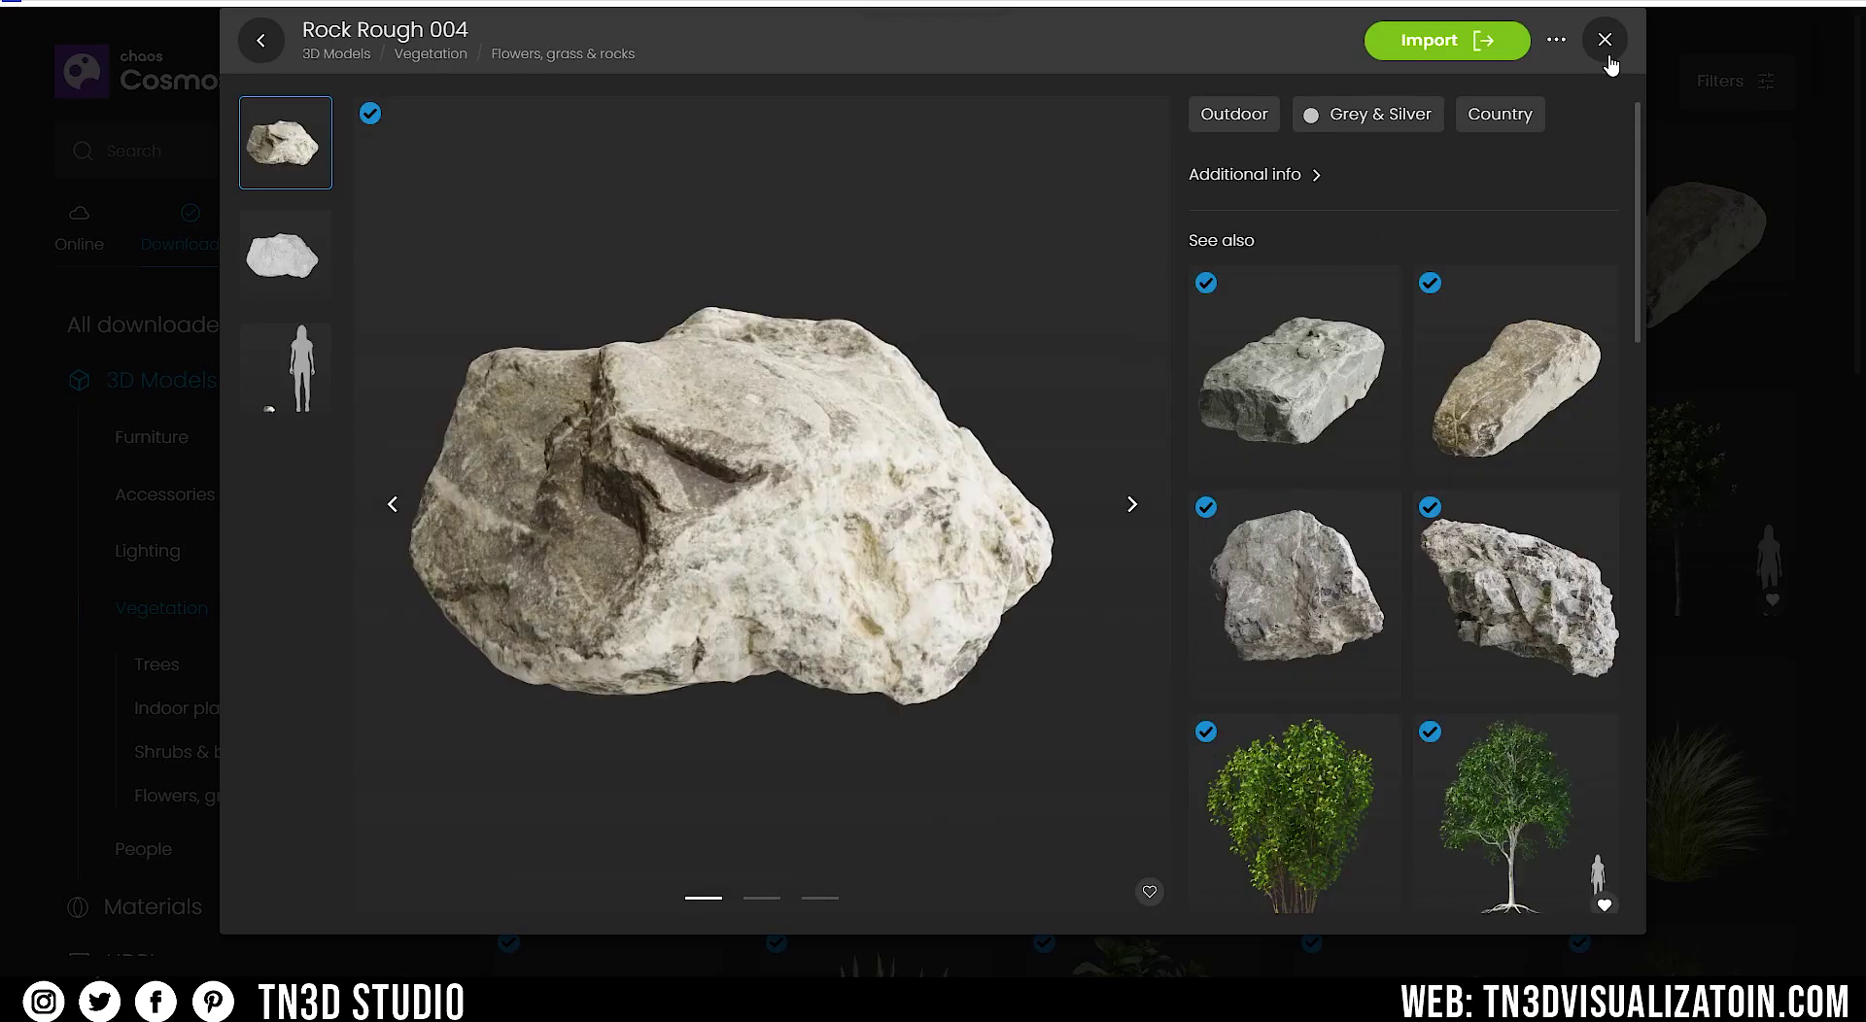
pyautogui.click(1606, 48)
pyautogui.click(1456, 233)
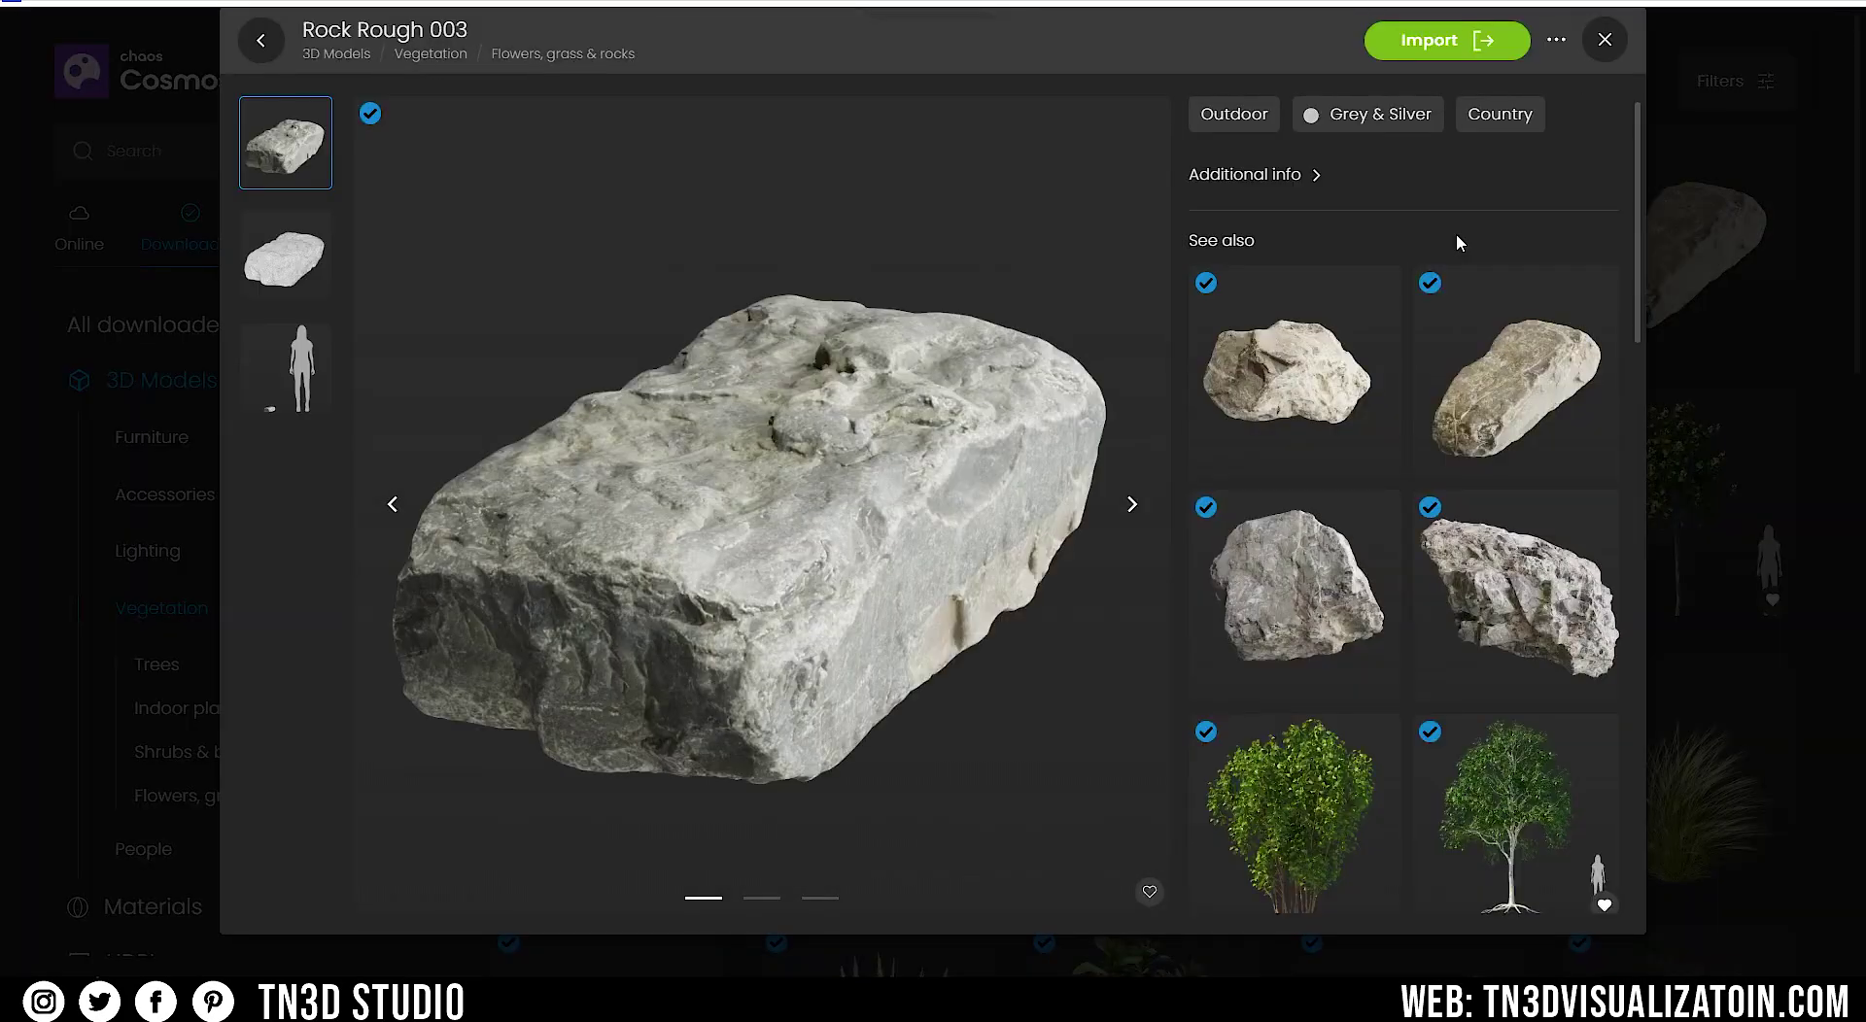
pyautogui.click(1605, 40)
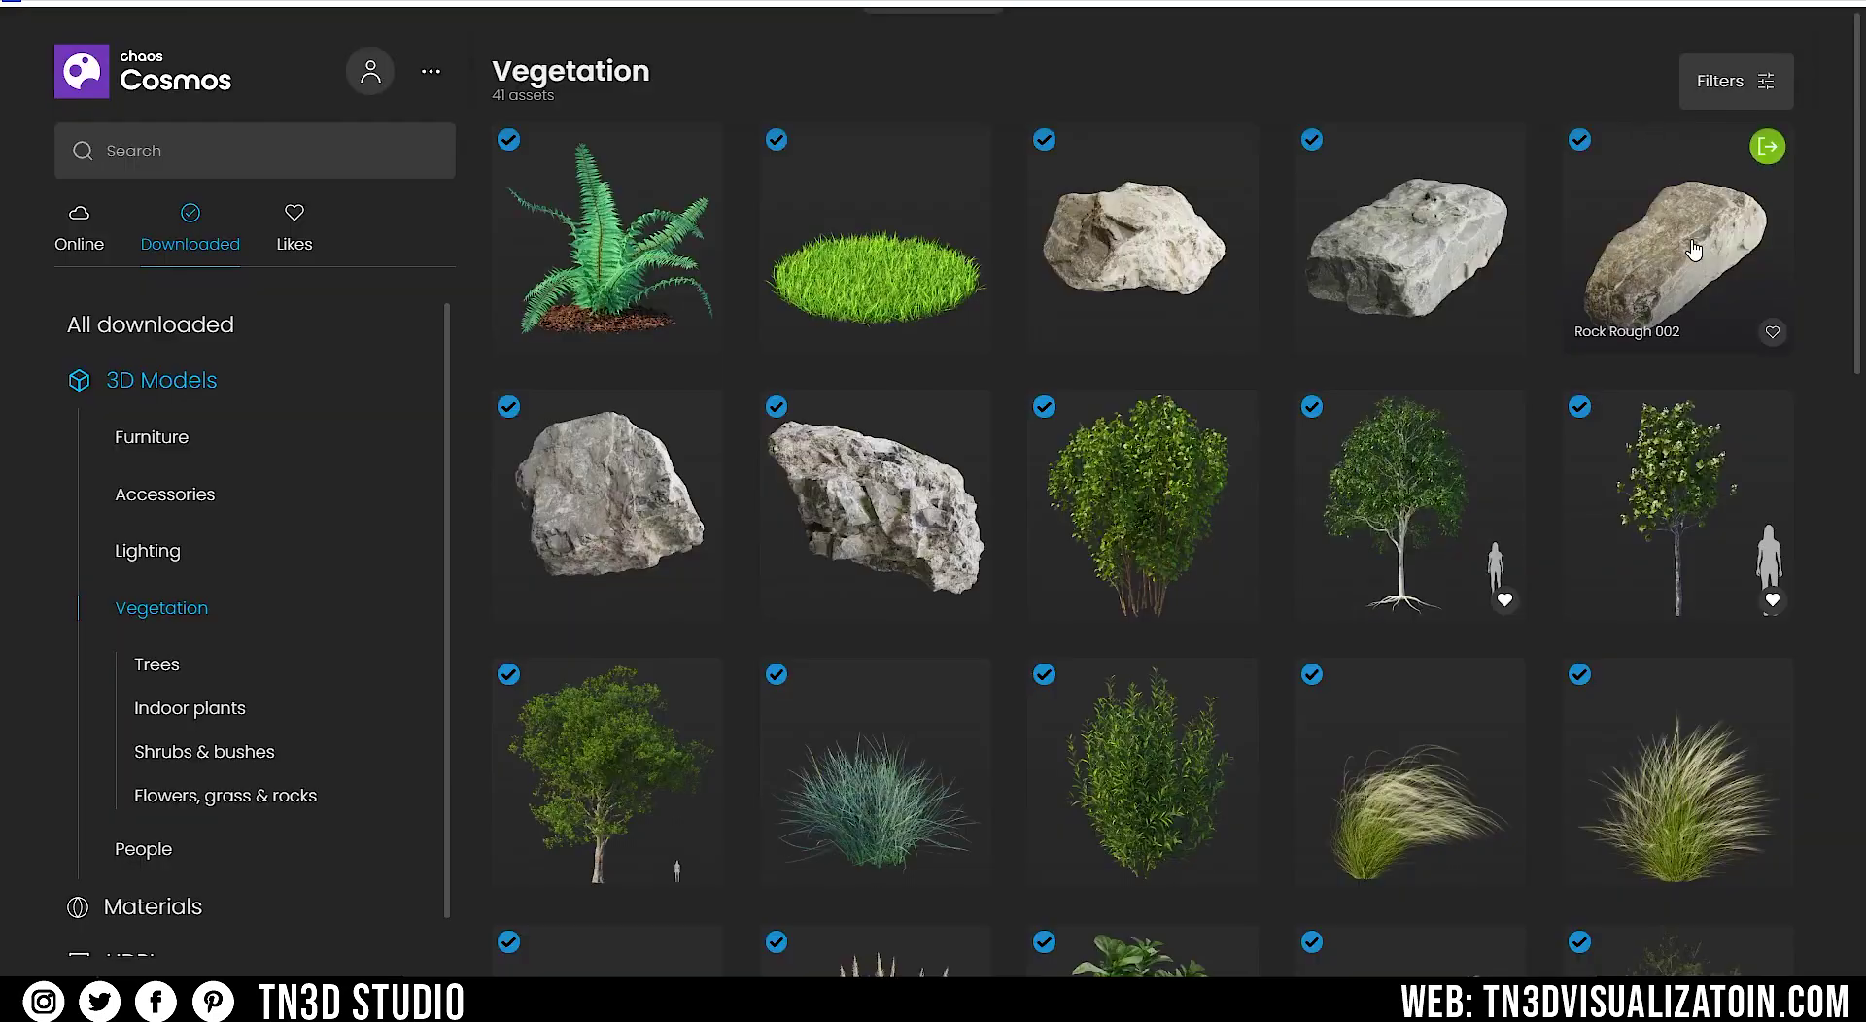
pyautogui.click(883, 517)
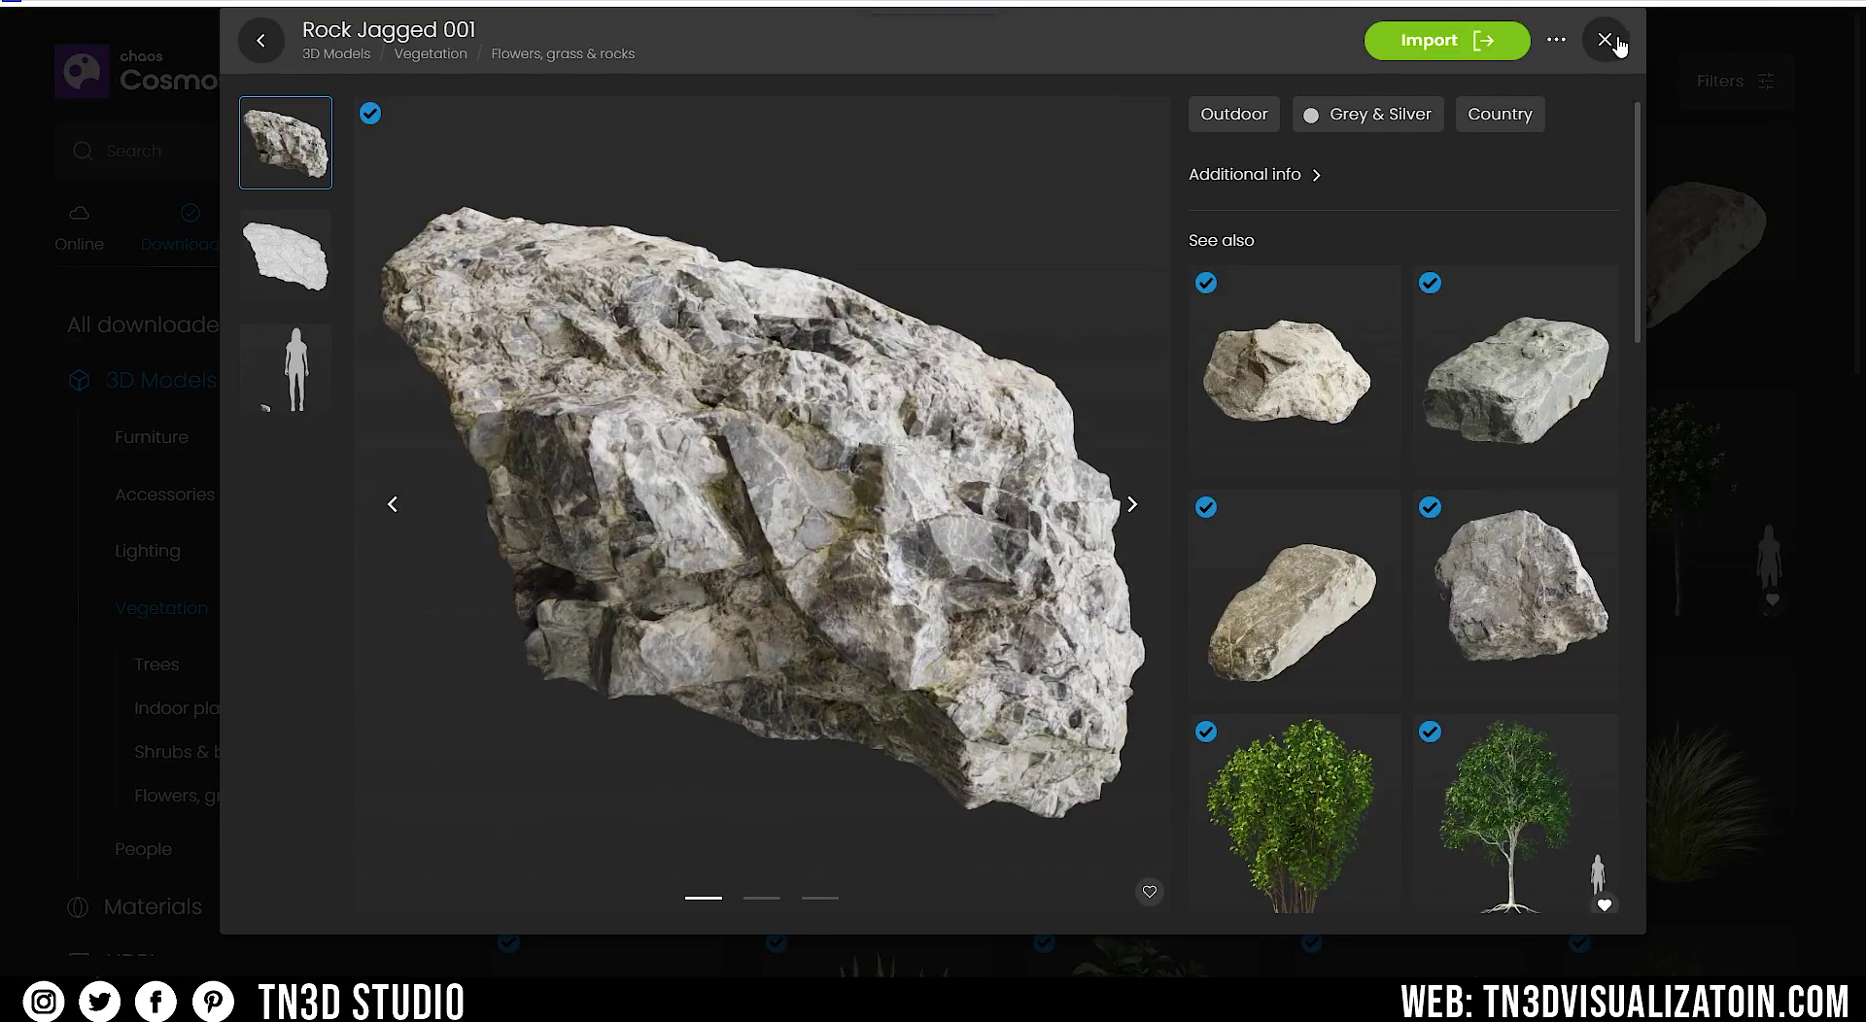
pyautogui.click(1606, 41)
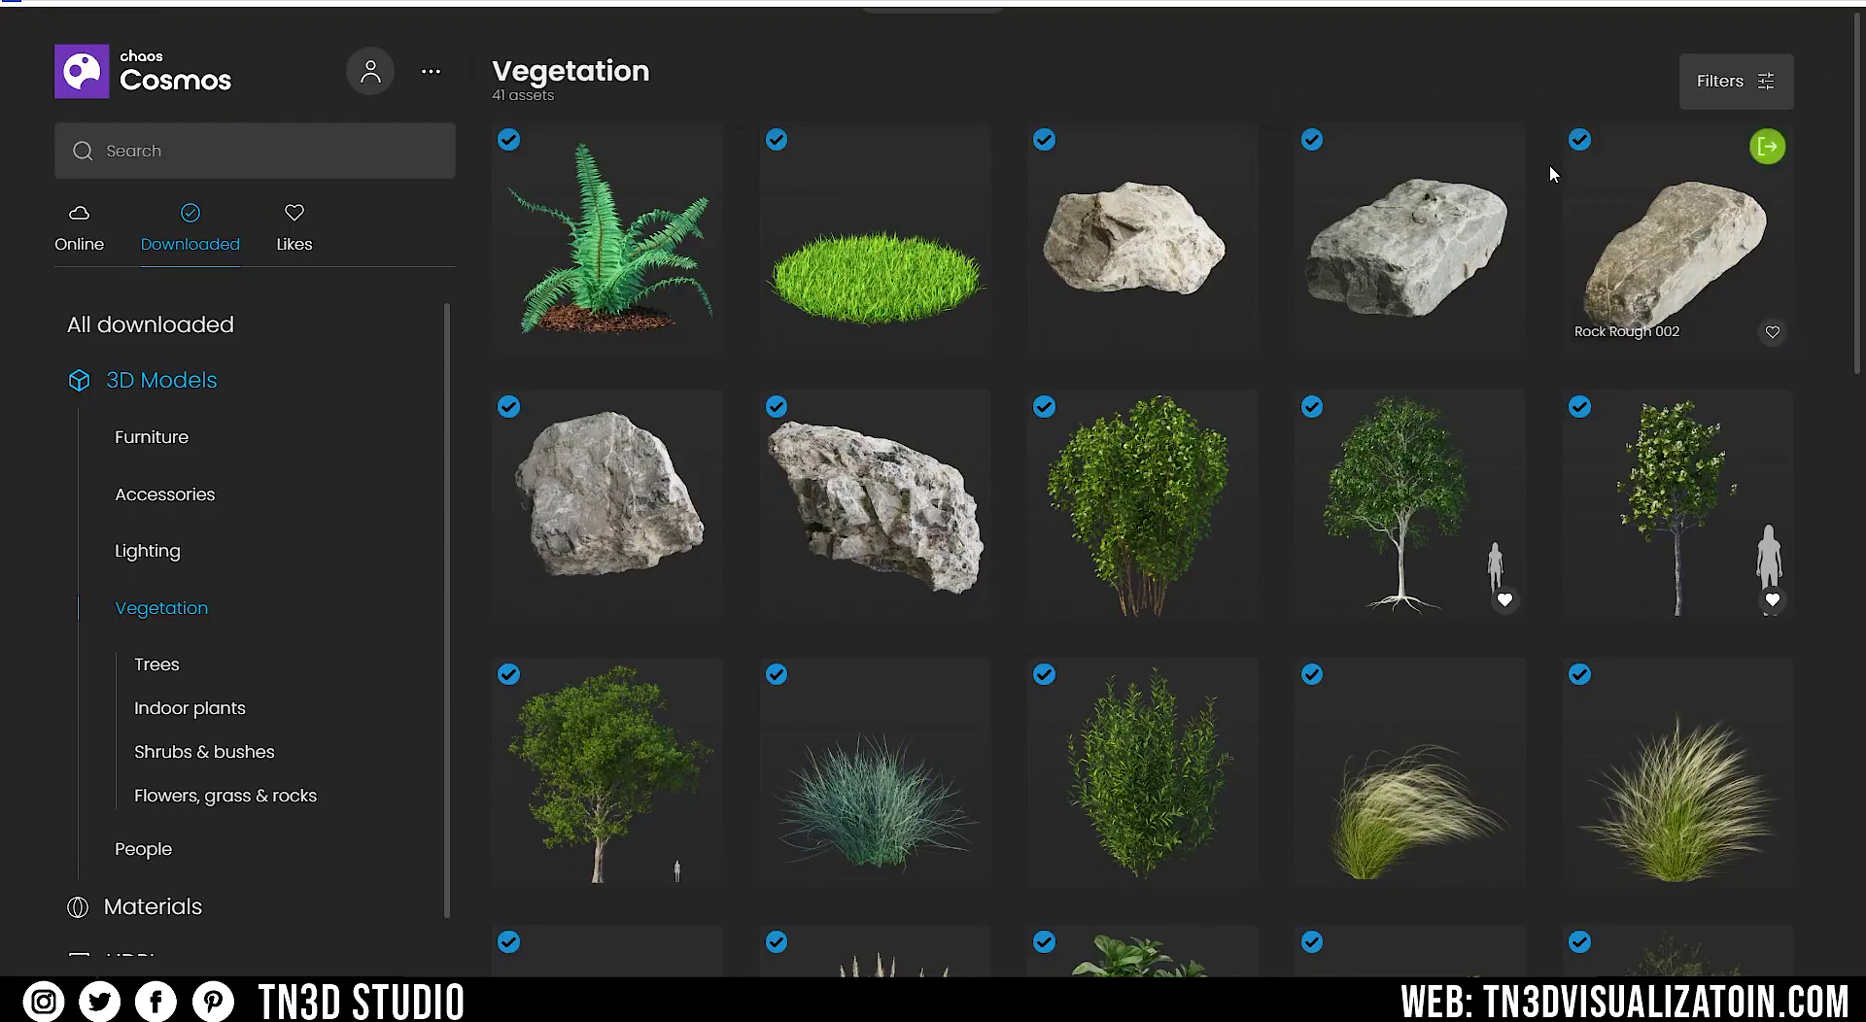
# - Preview the Slash Pine 003 close-up and the Scots Pine 002 asset details
pyautogui.scroll(-6, 1555, 297)
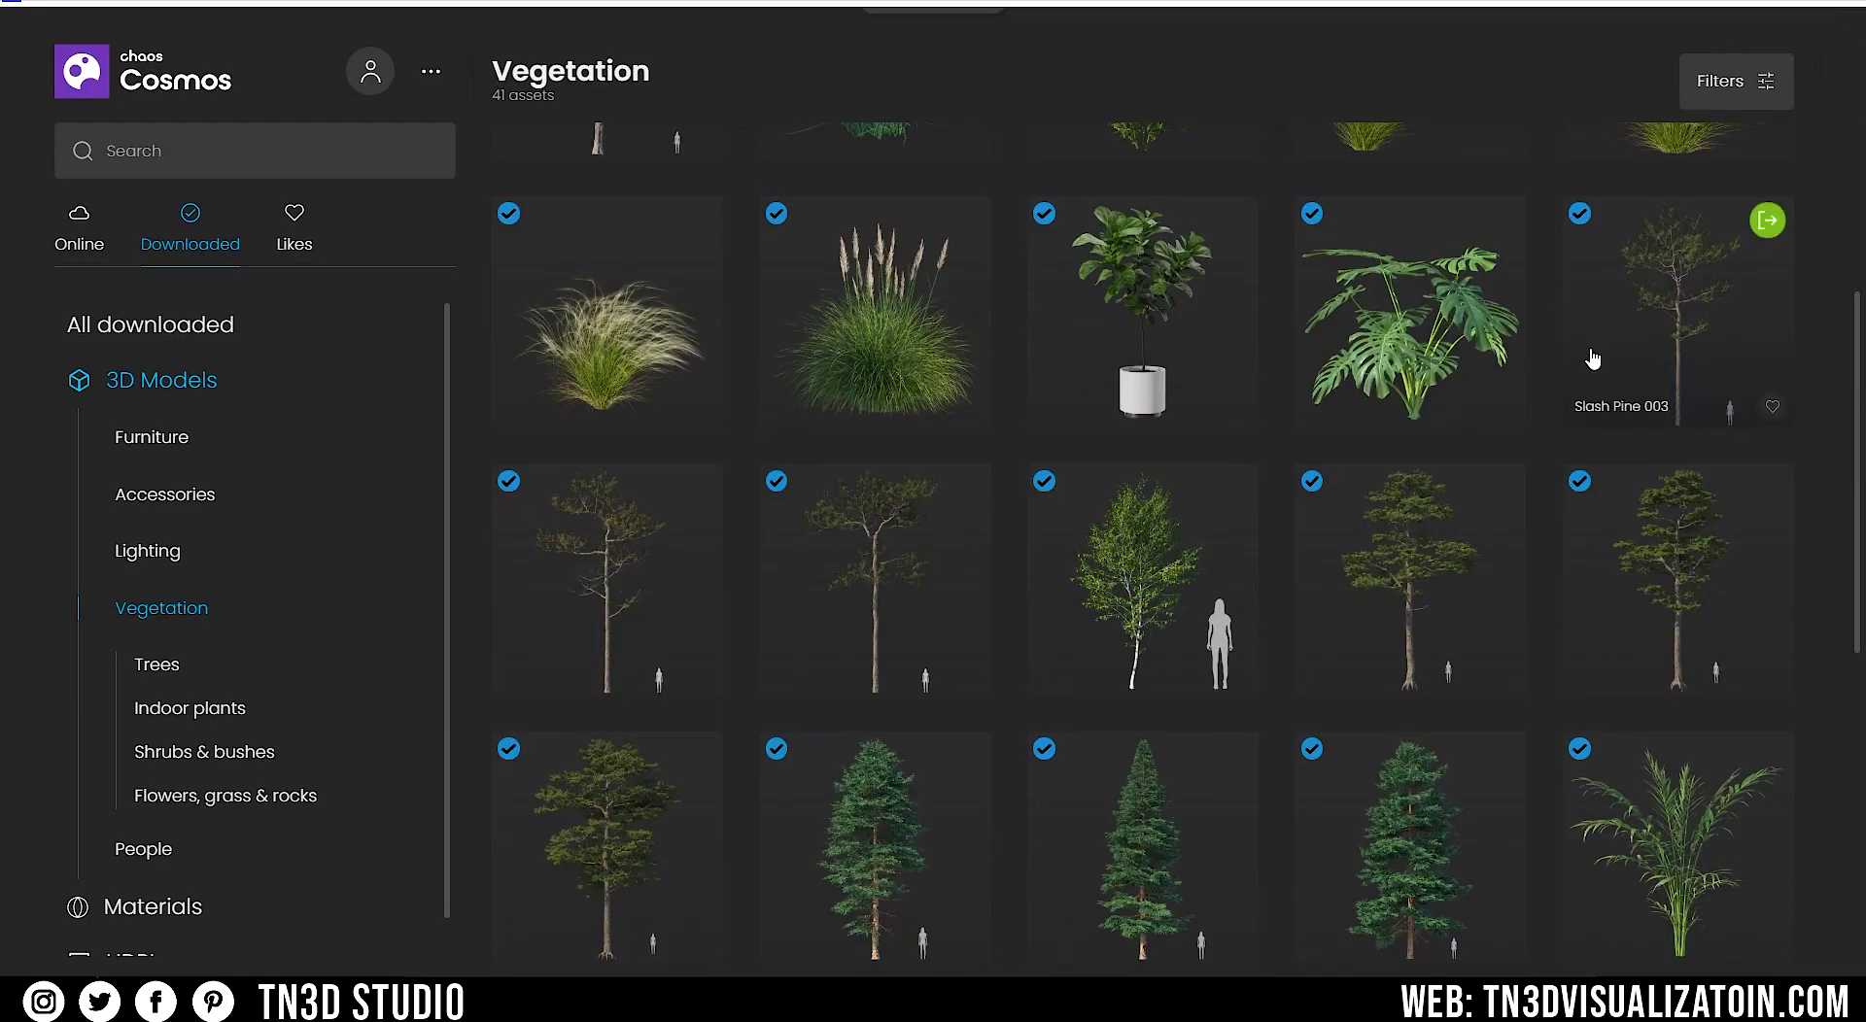
pyautogui.click(1717, 301)
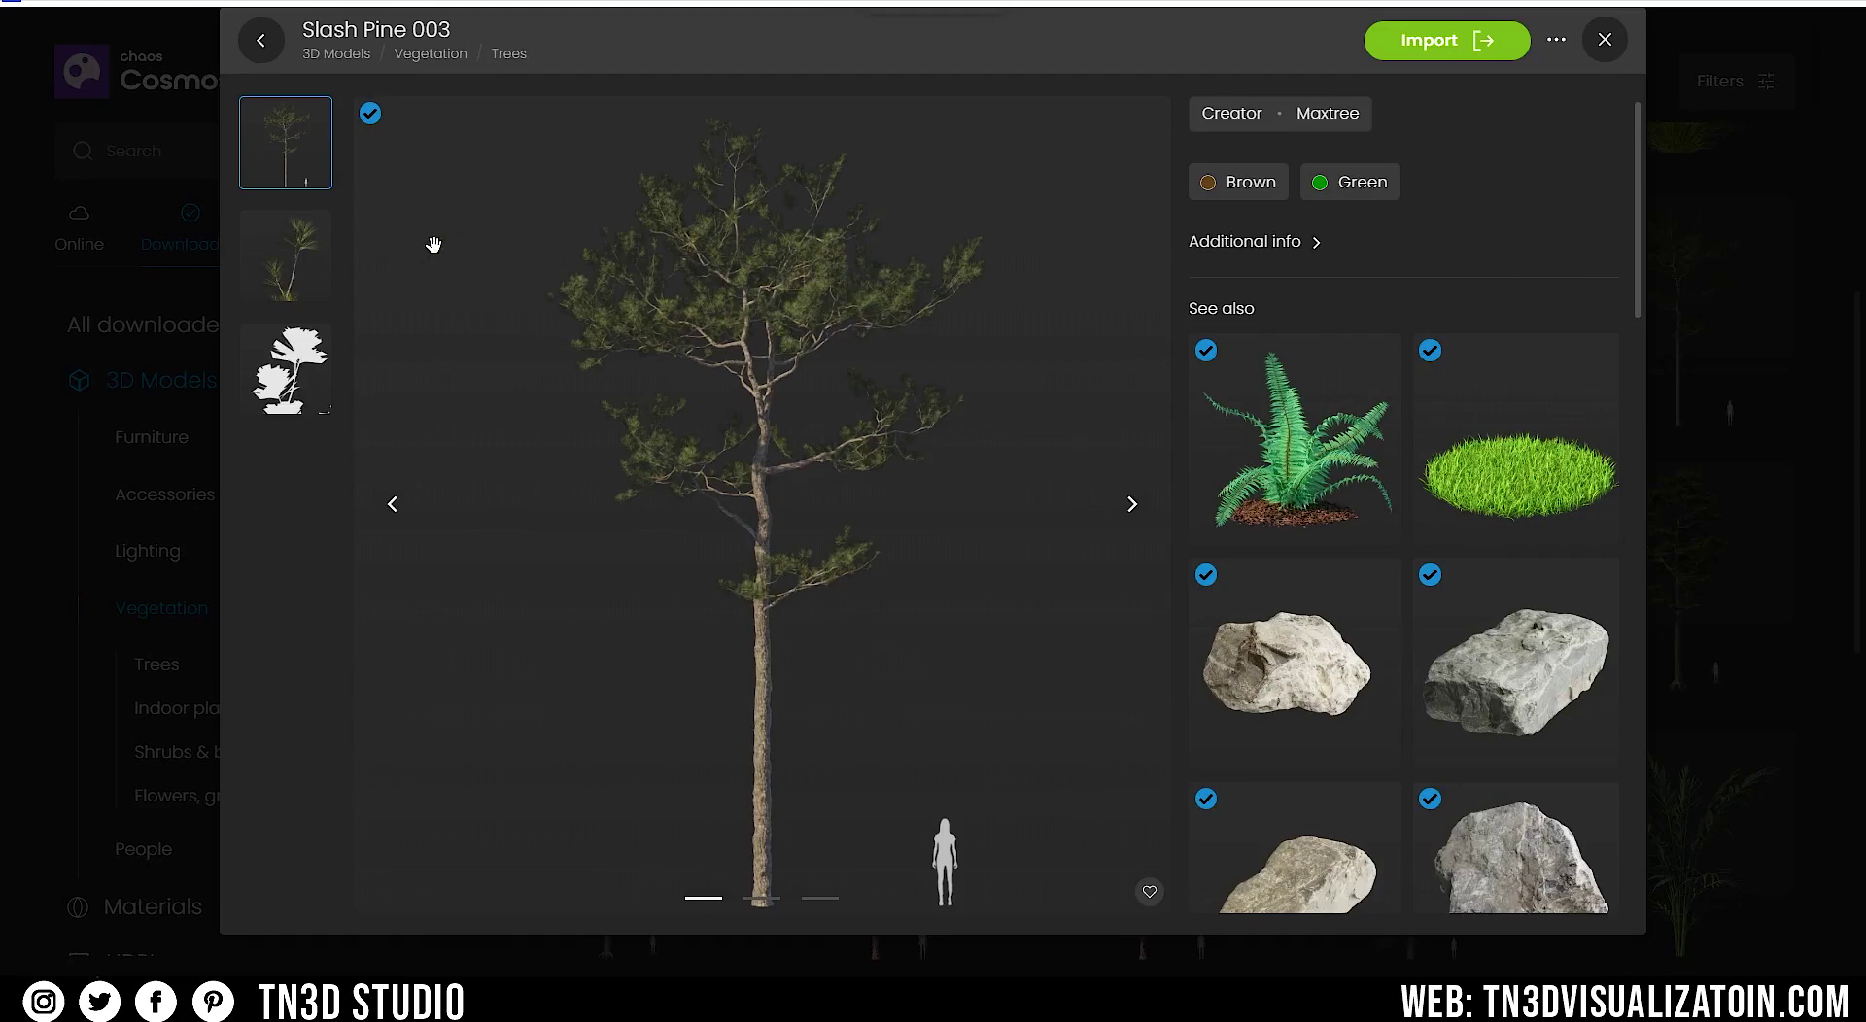
pyautogui.click(299, 251)
pyautogui.click(291, 169)
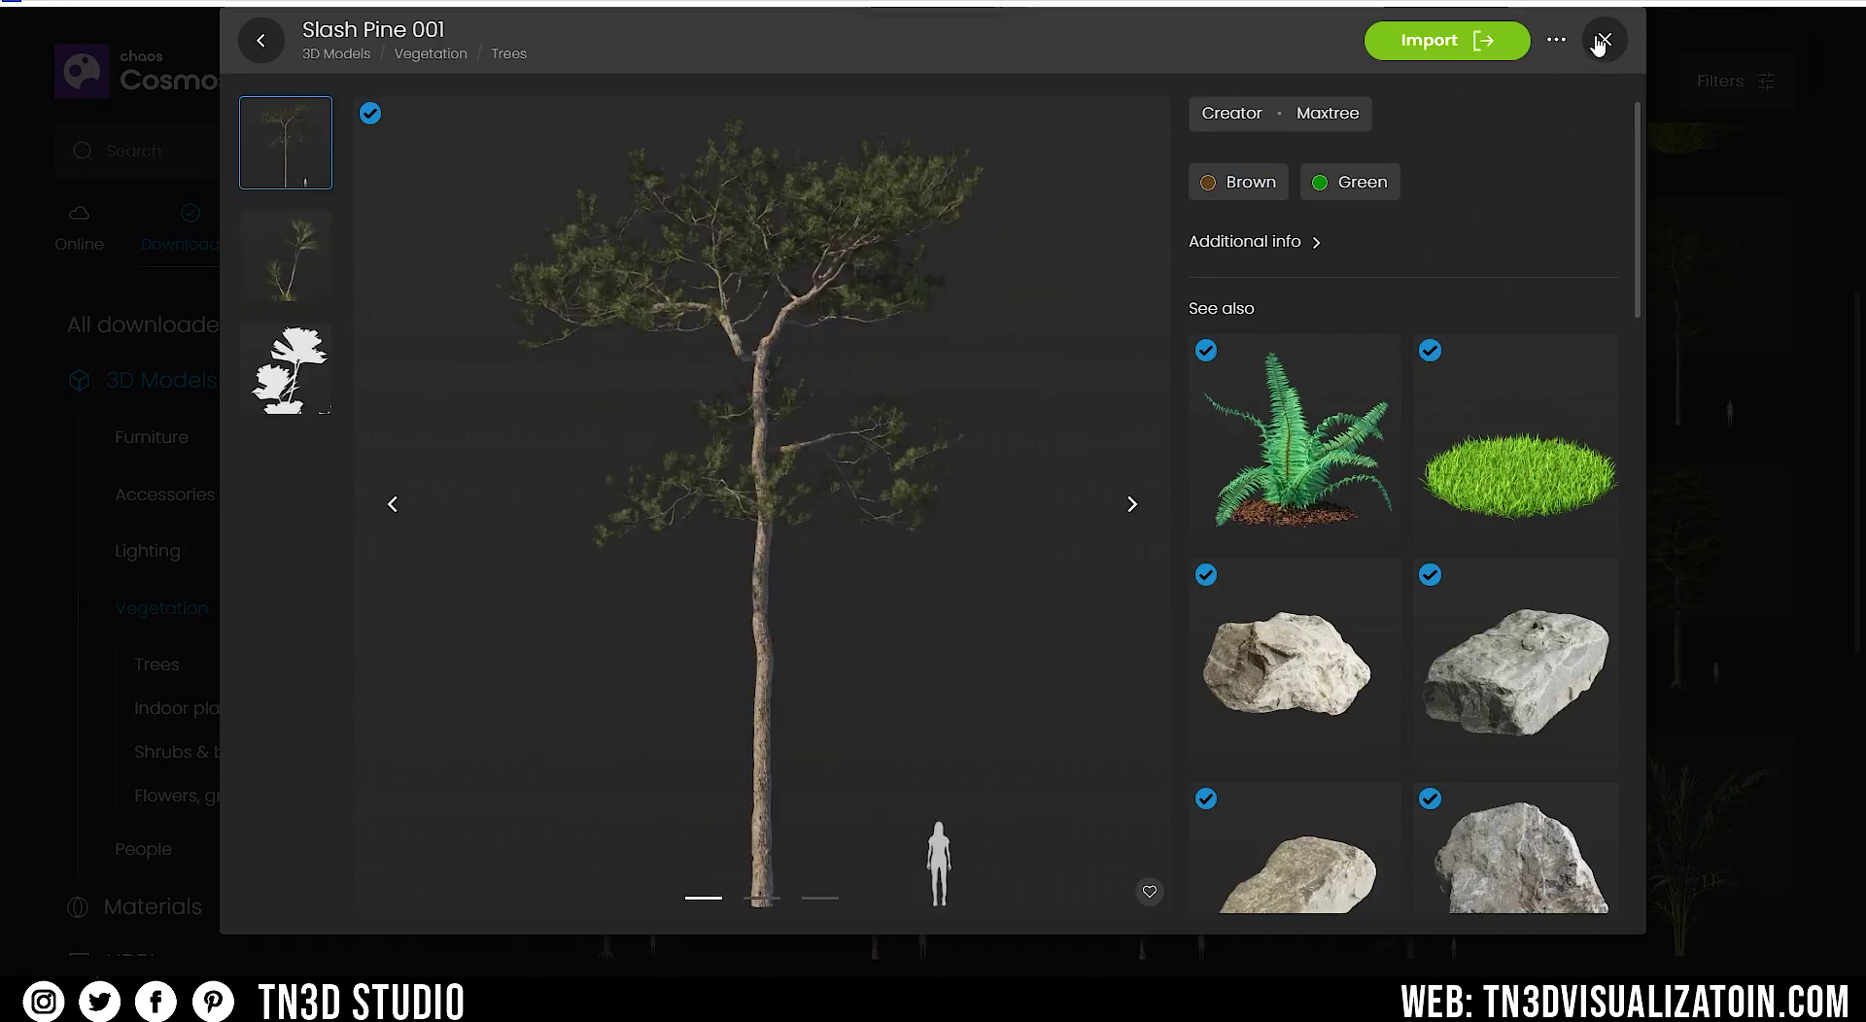
pyautogui.click(1602, 41)
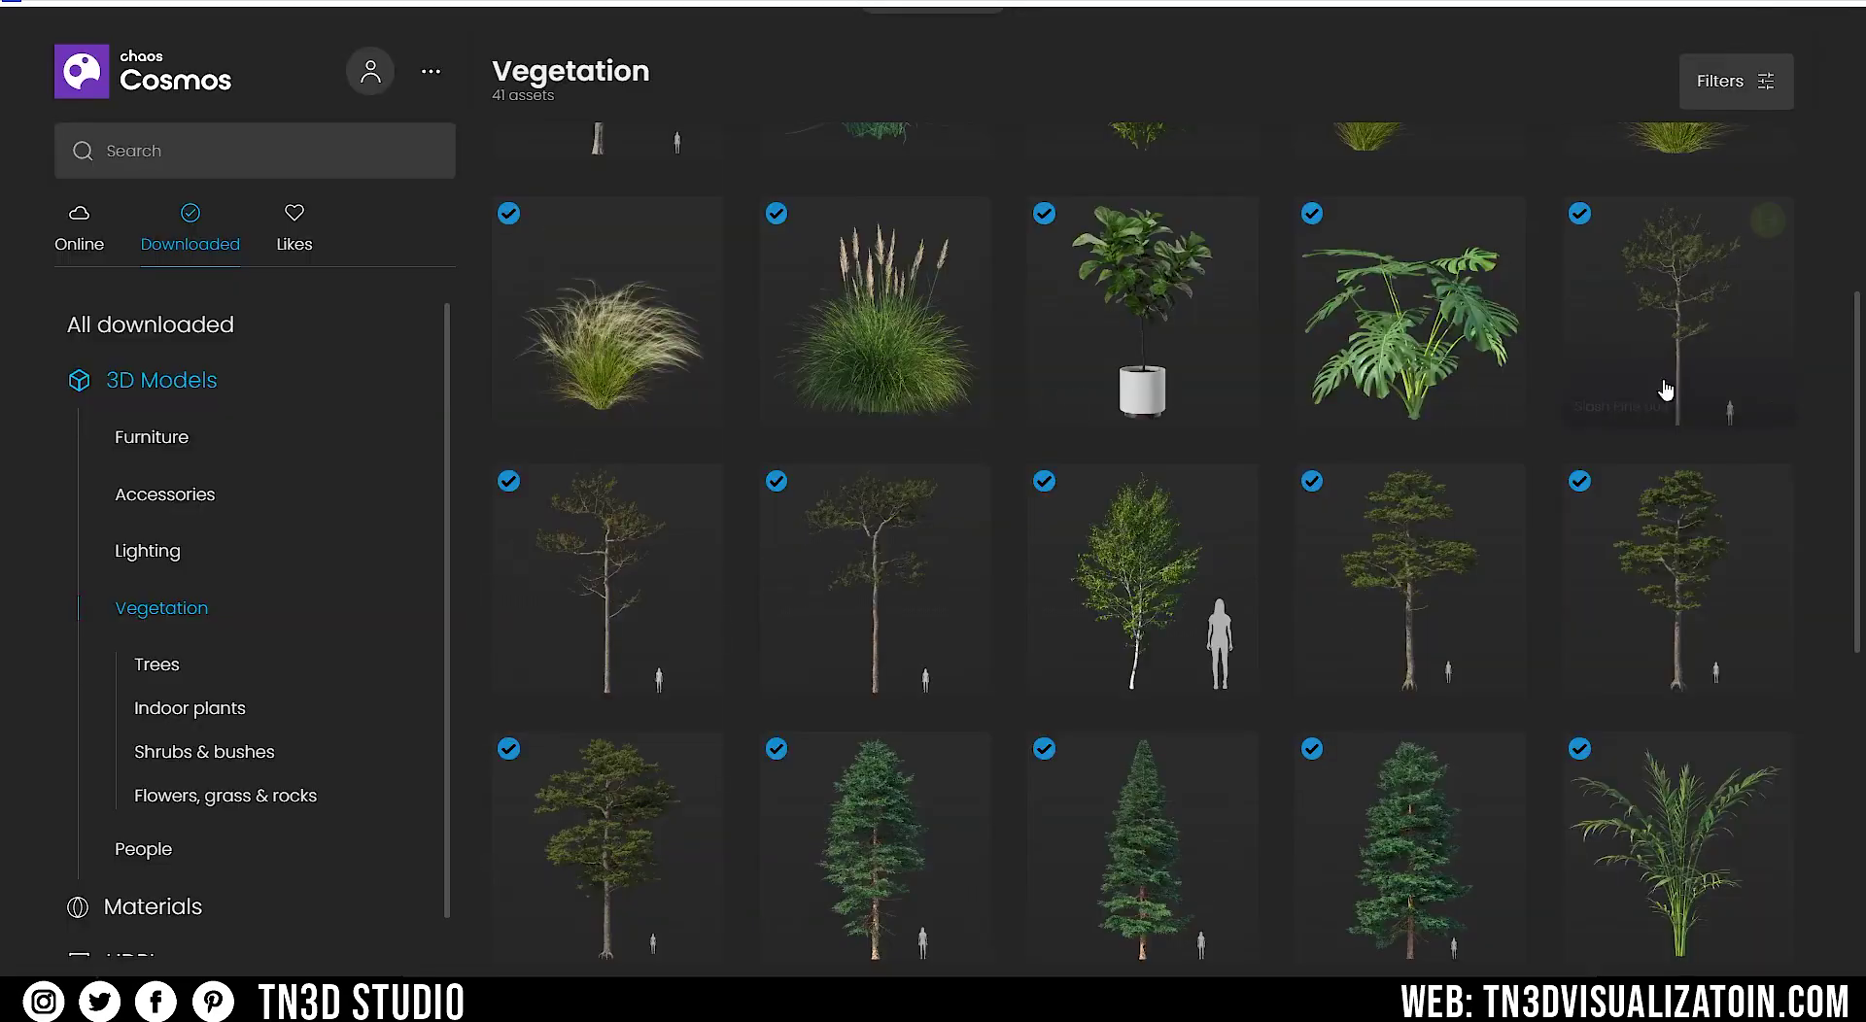
pyautogui.click(1692, 554)
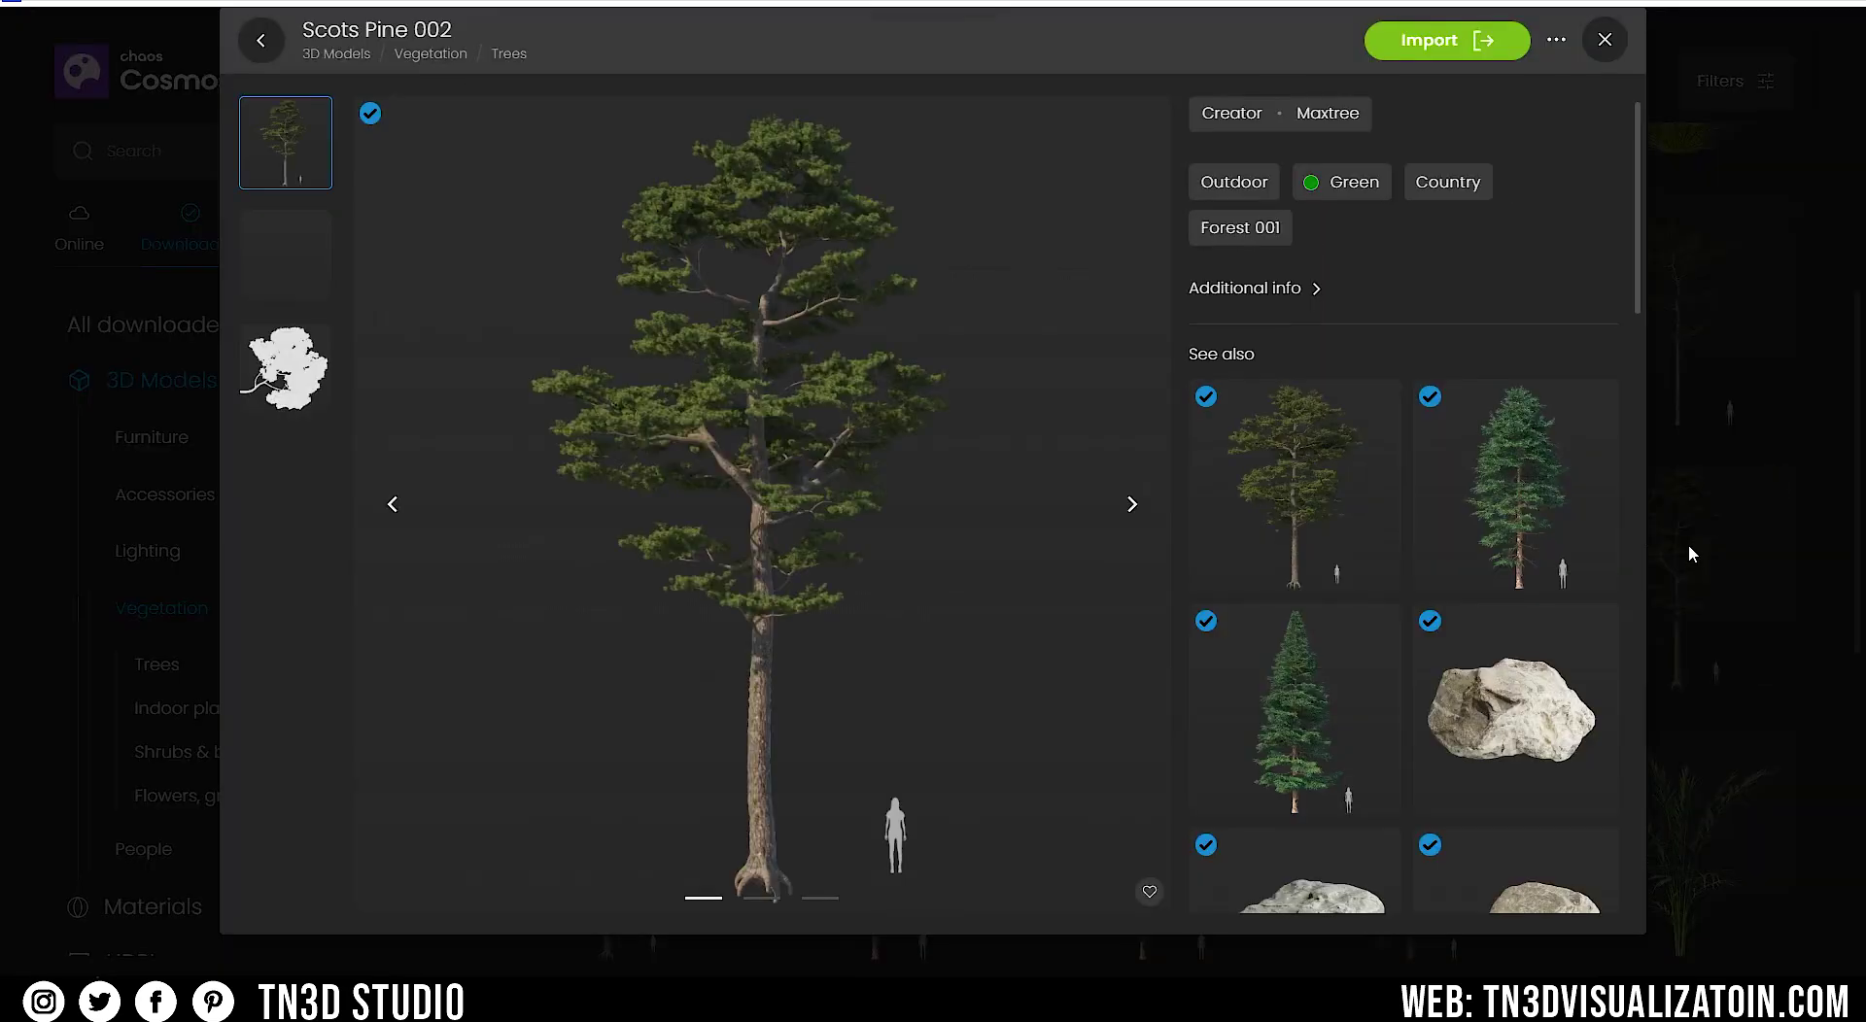
pyautogui.click(1604, 41)
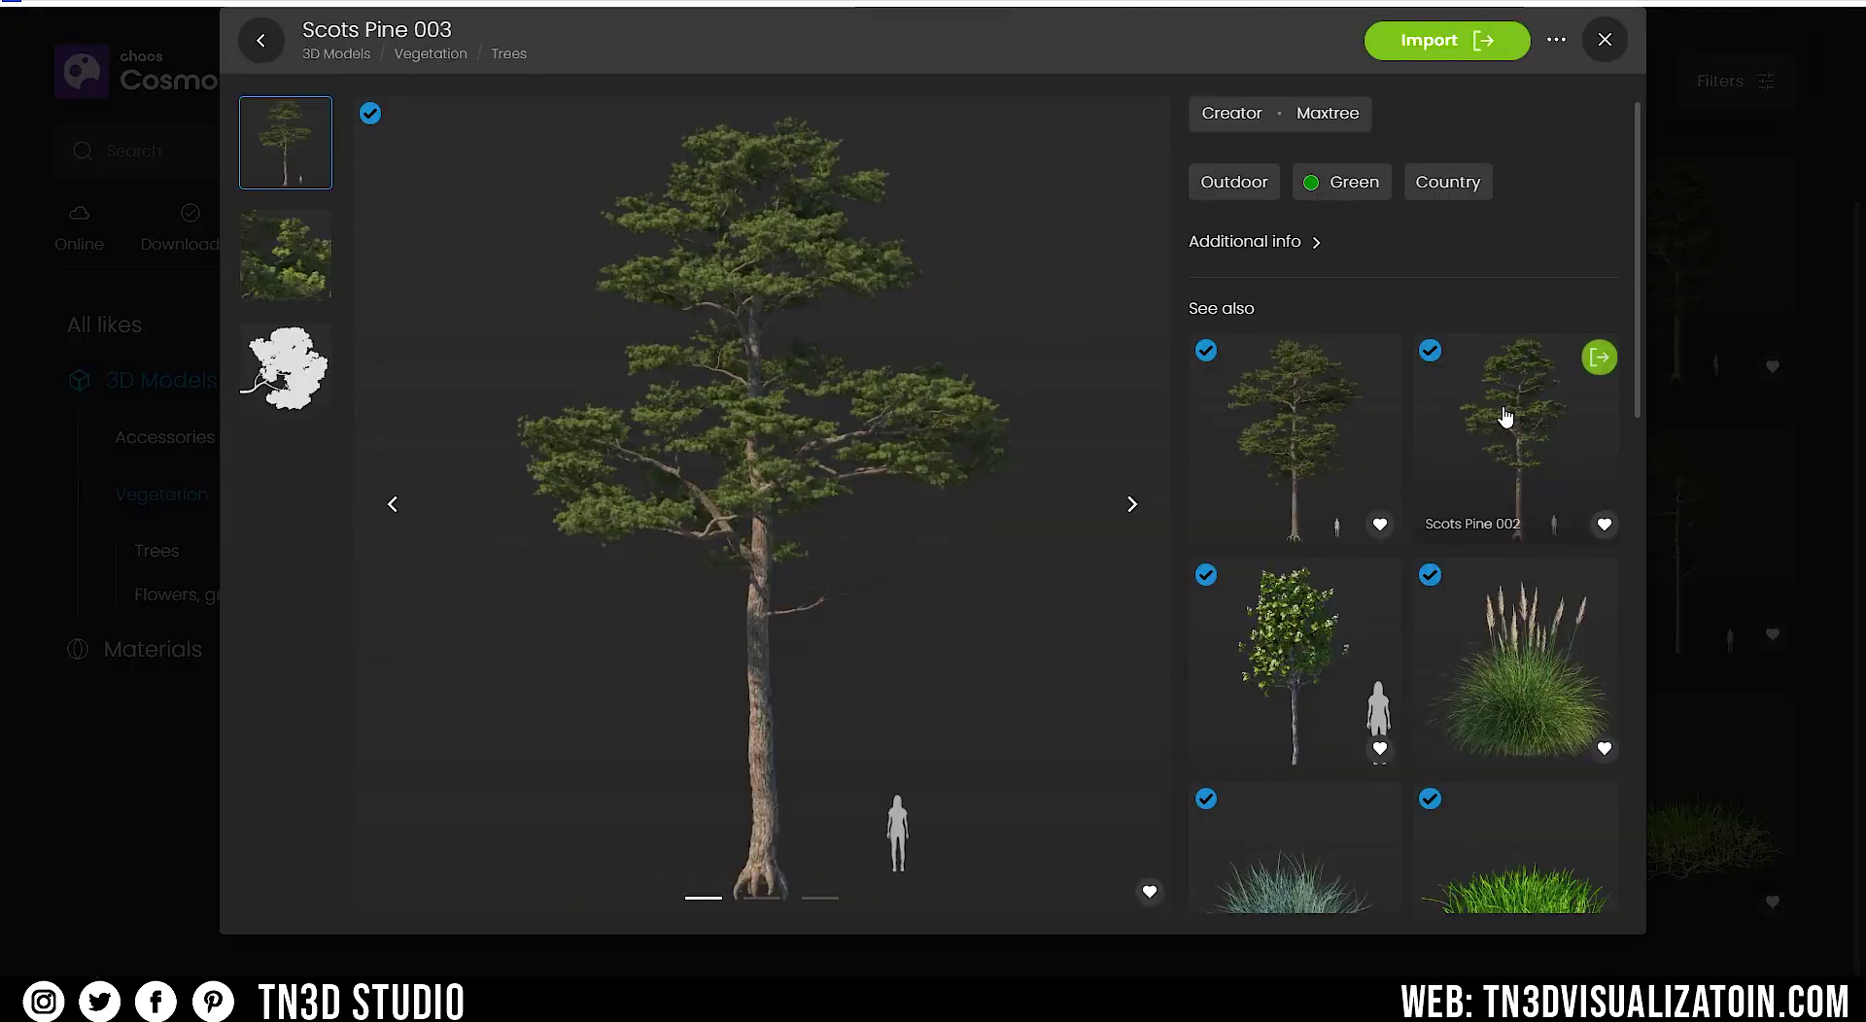
pyautogui.click(1502, 408)
pyautogui.scroll(-2, 1501, 407)
pyautogui.press('Escape')
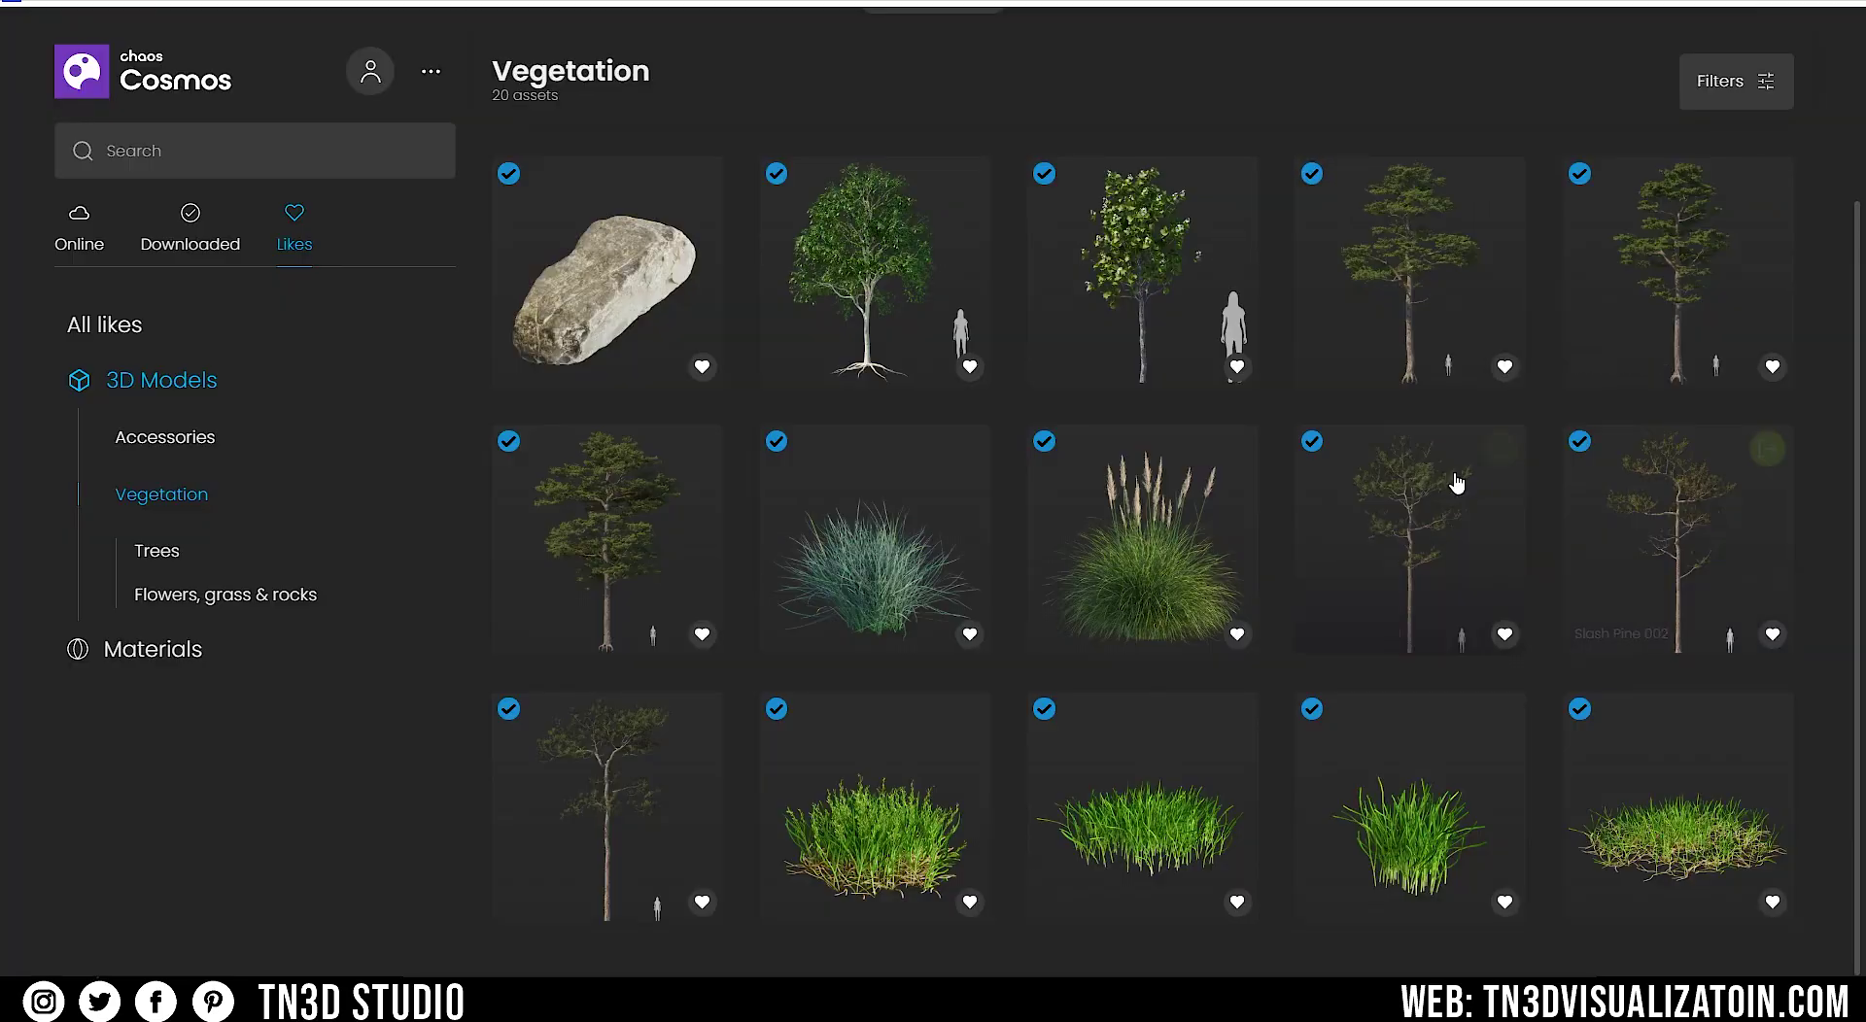
# - Browse Field Grass 010, 008, 007, Pampas Grass 002 and Blue Fescue 001 details
pyautogui.click(896, 839)
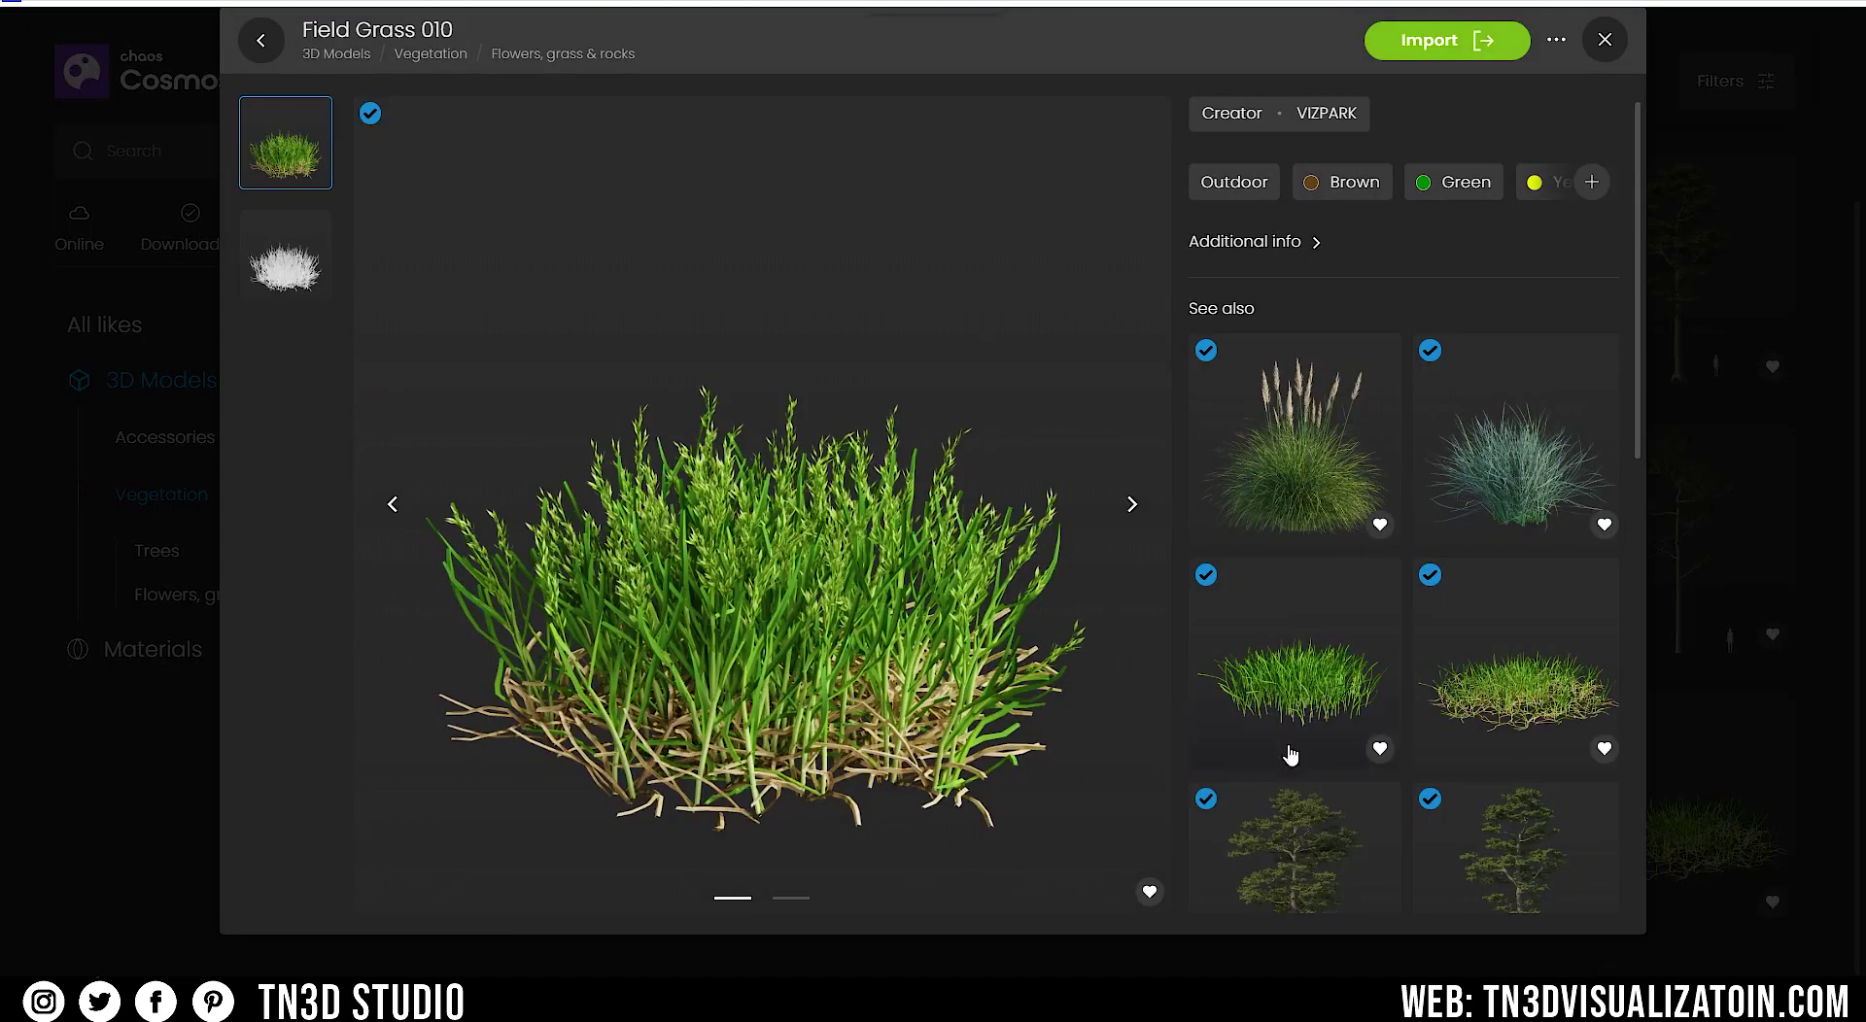
pyautogui.click(1342, 681)
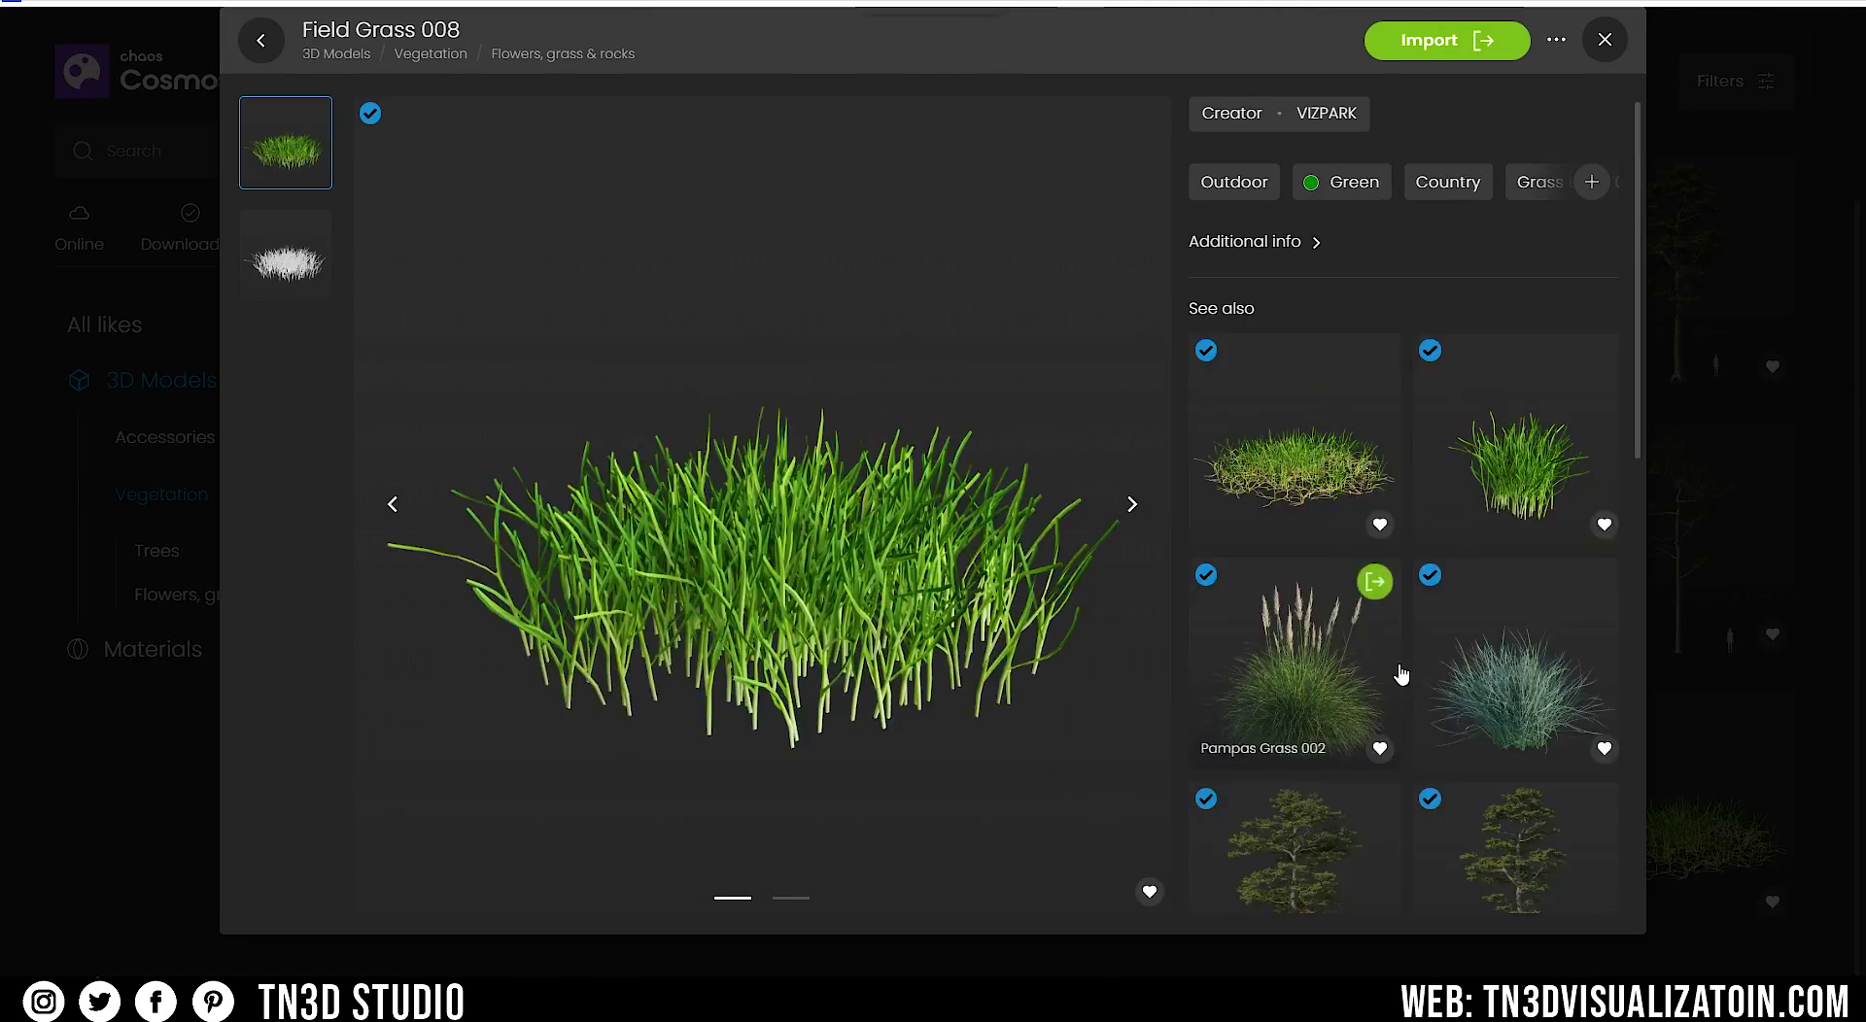
pyautogui.click(1527, 475)
pyautogui.click(1310, 700)
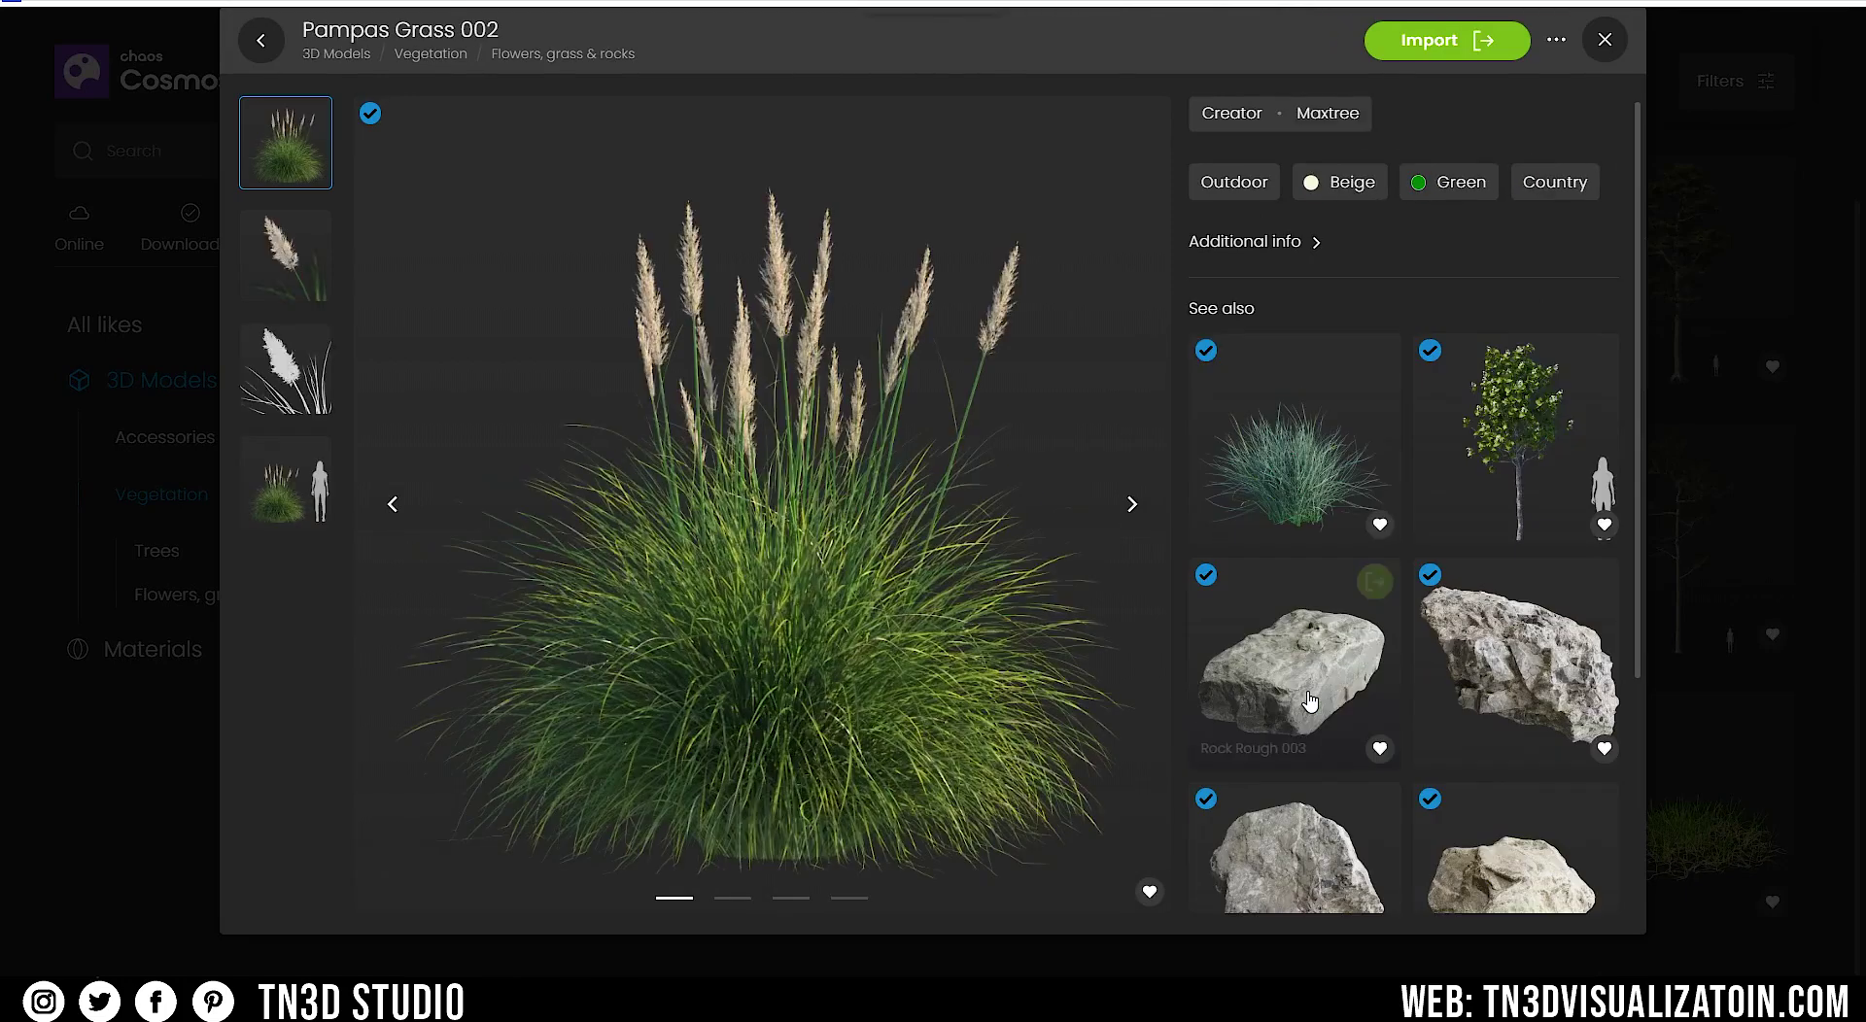
pyautogui.click(1303, 473)
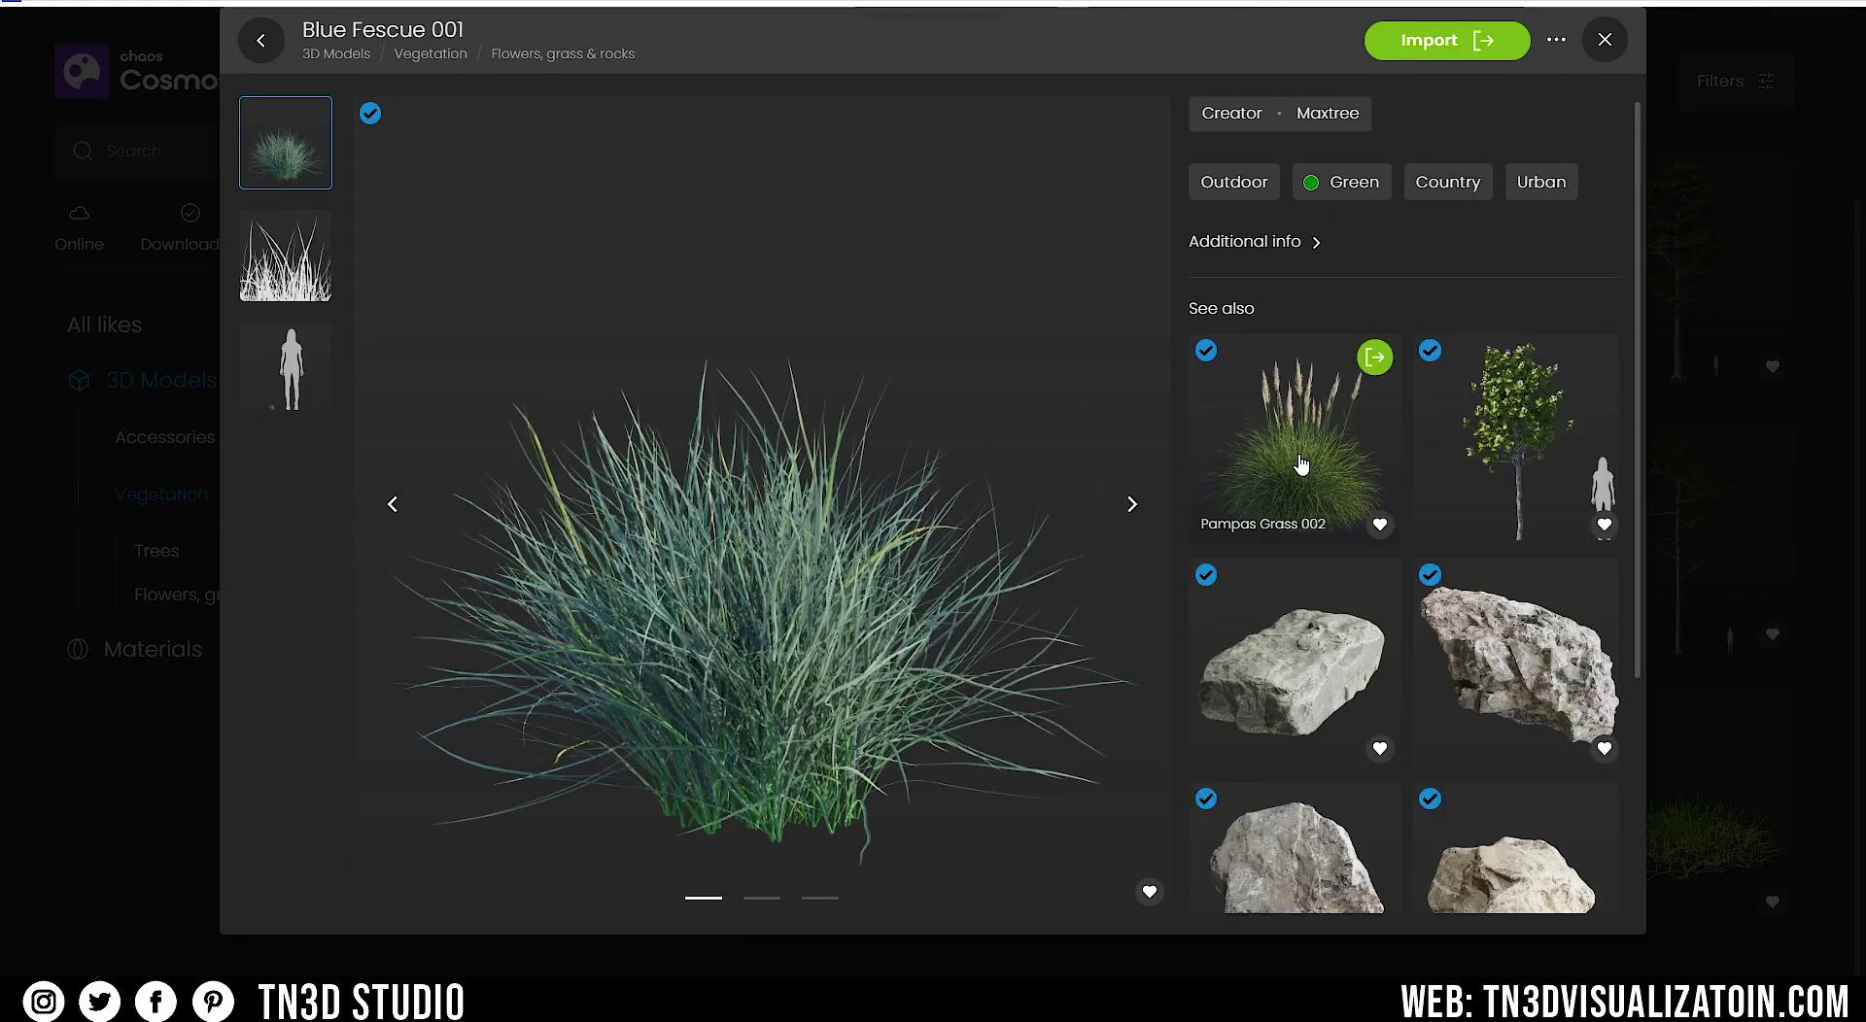
pyautogui.scroll(-3, 1301, 470)
pyautogui.scroll(3, 1301, 470)
pyautogui.click(1605, 40)
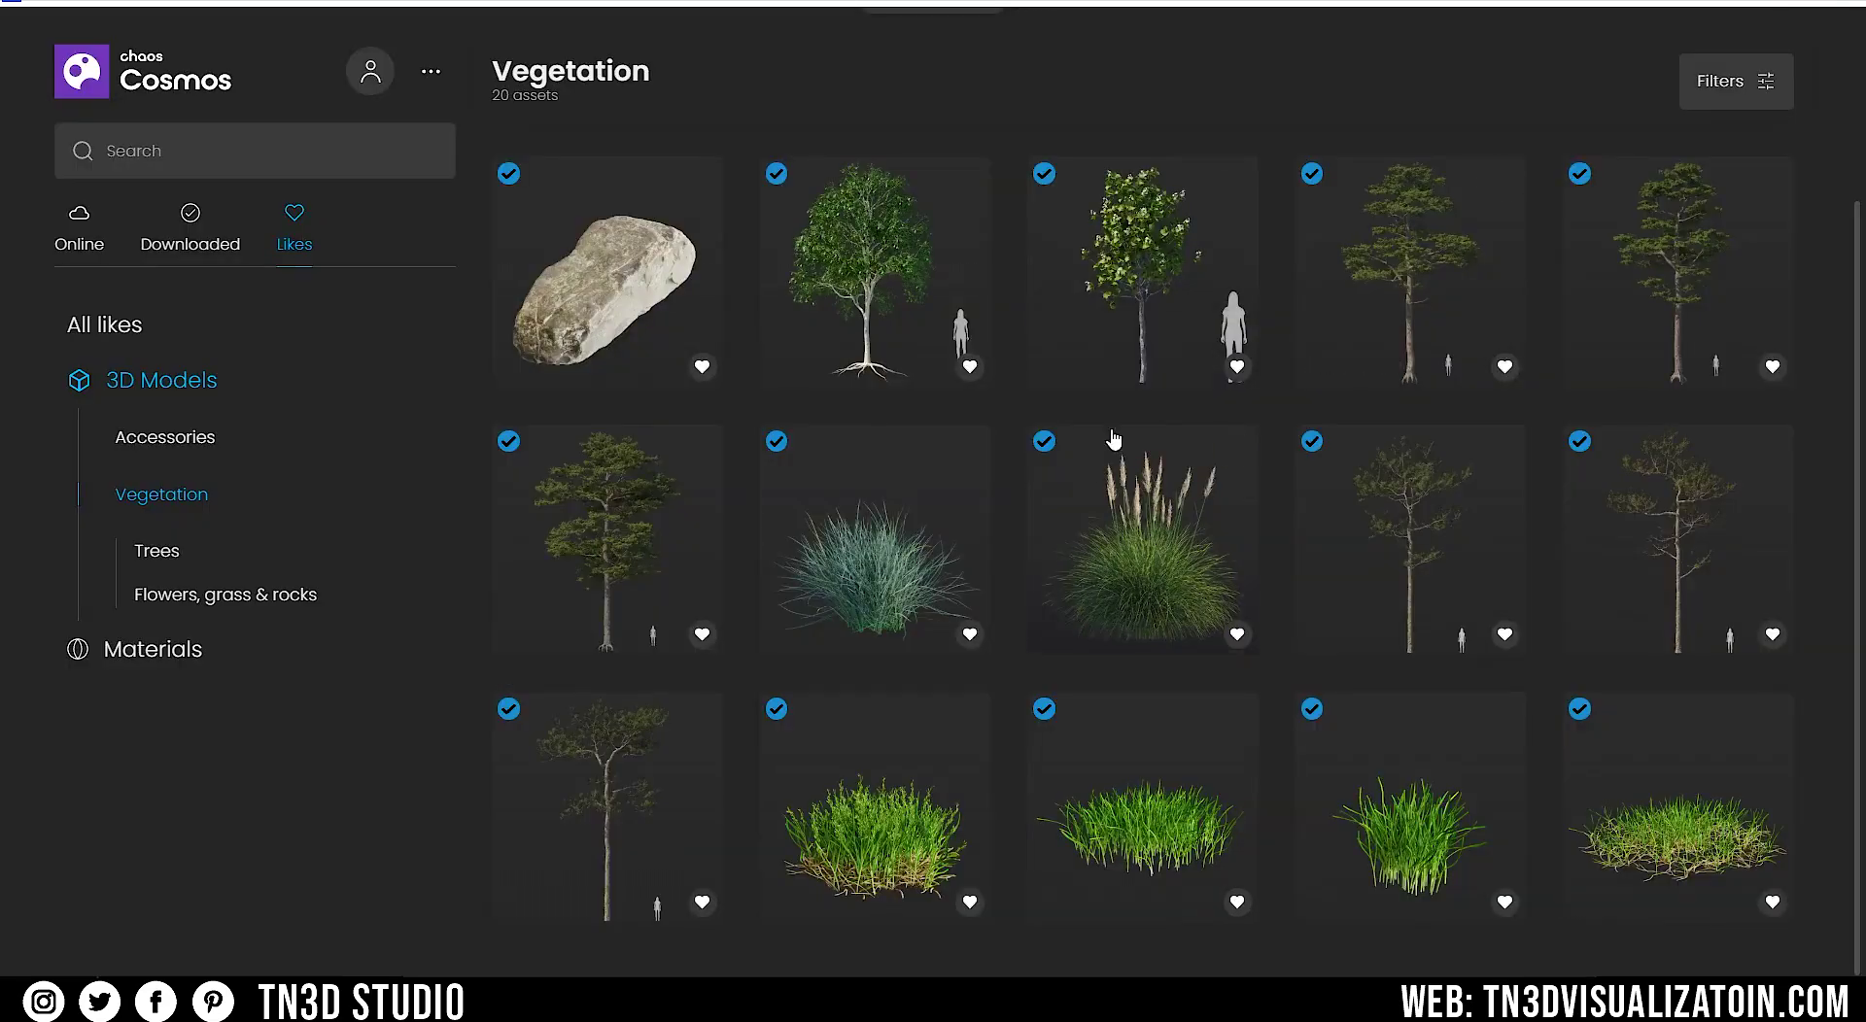
# - Check the Man Fern, Cliff Rocks and Wood Log details before reaching the Wood beam model
pyautogui.scroll(3, 1089, 486)
pyautogui.click(622, 229)
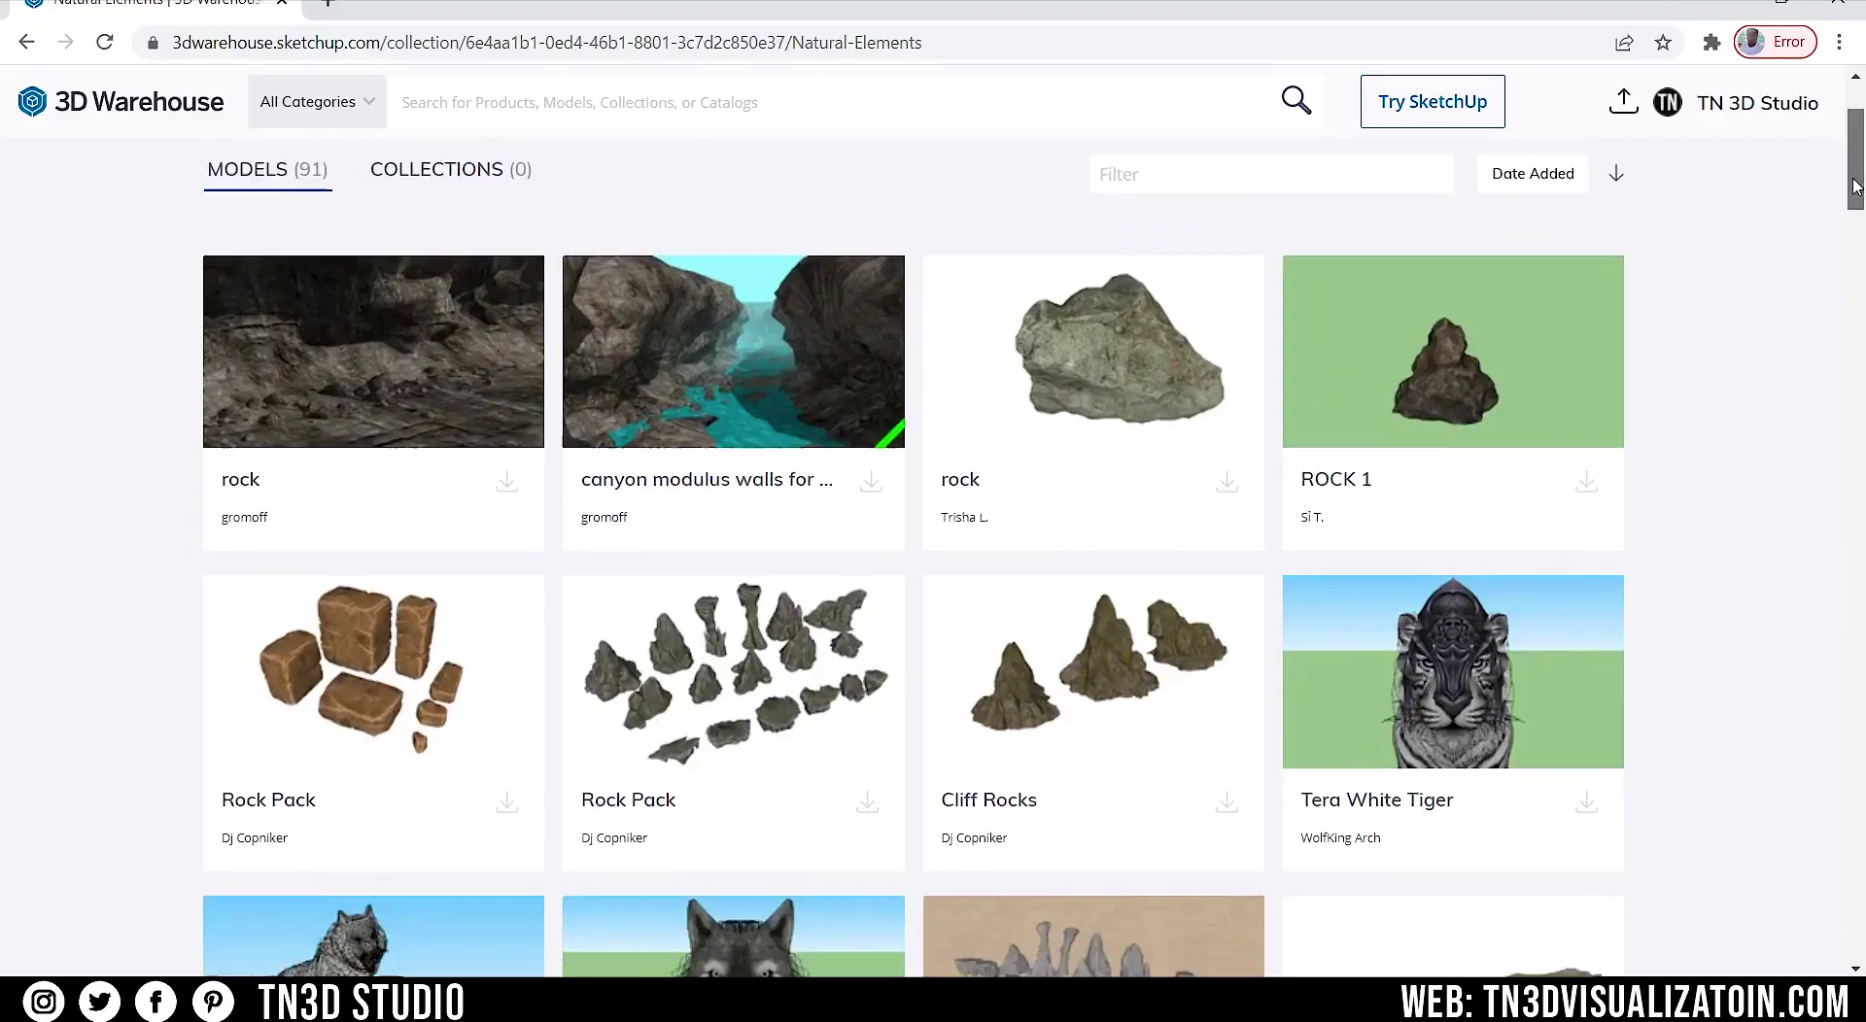
pyautogui.scroll(-3, 1288, 318)
pyautogui.click(1120, 368)
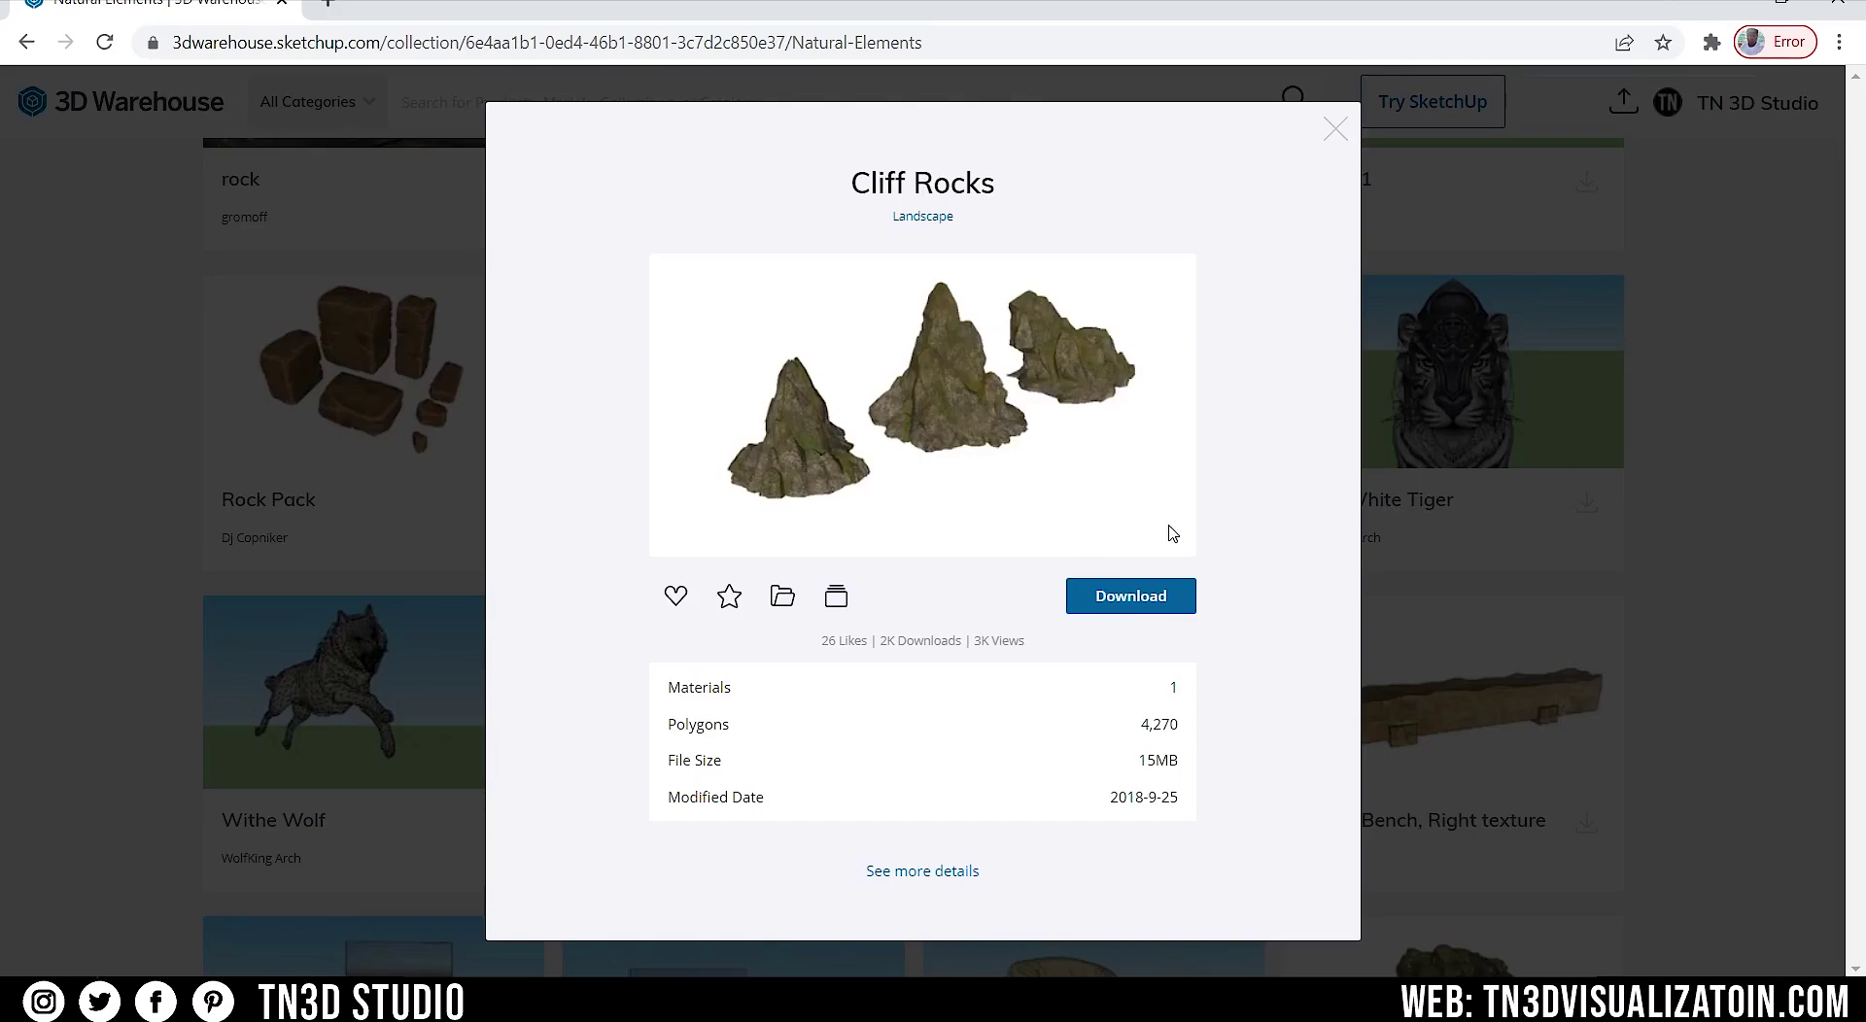
pyautogui.click(1168, 601)
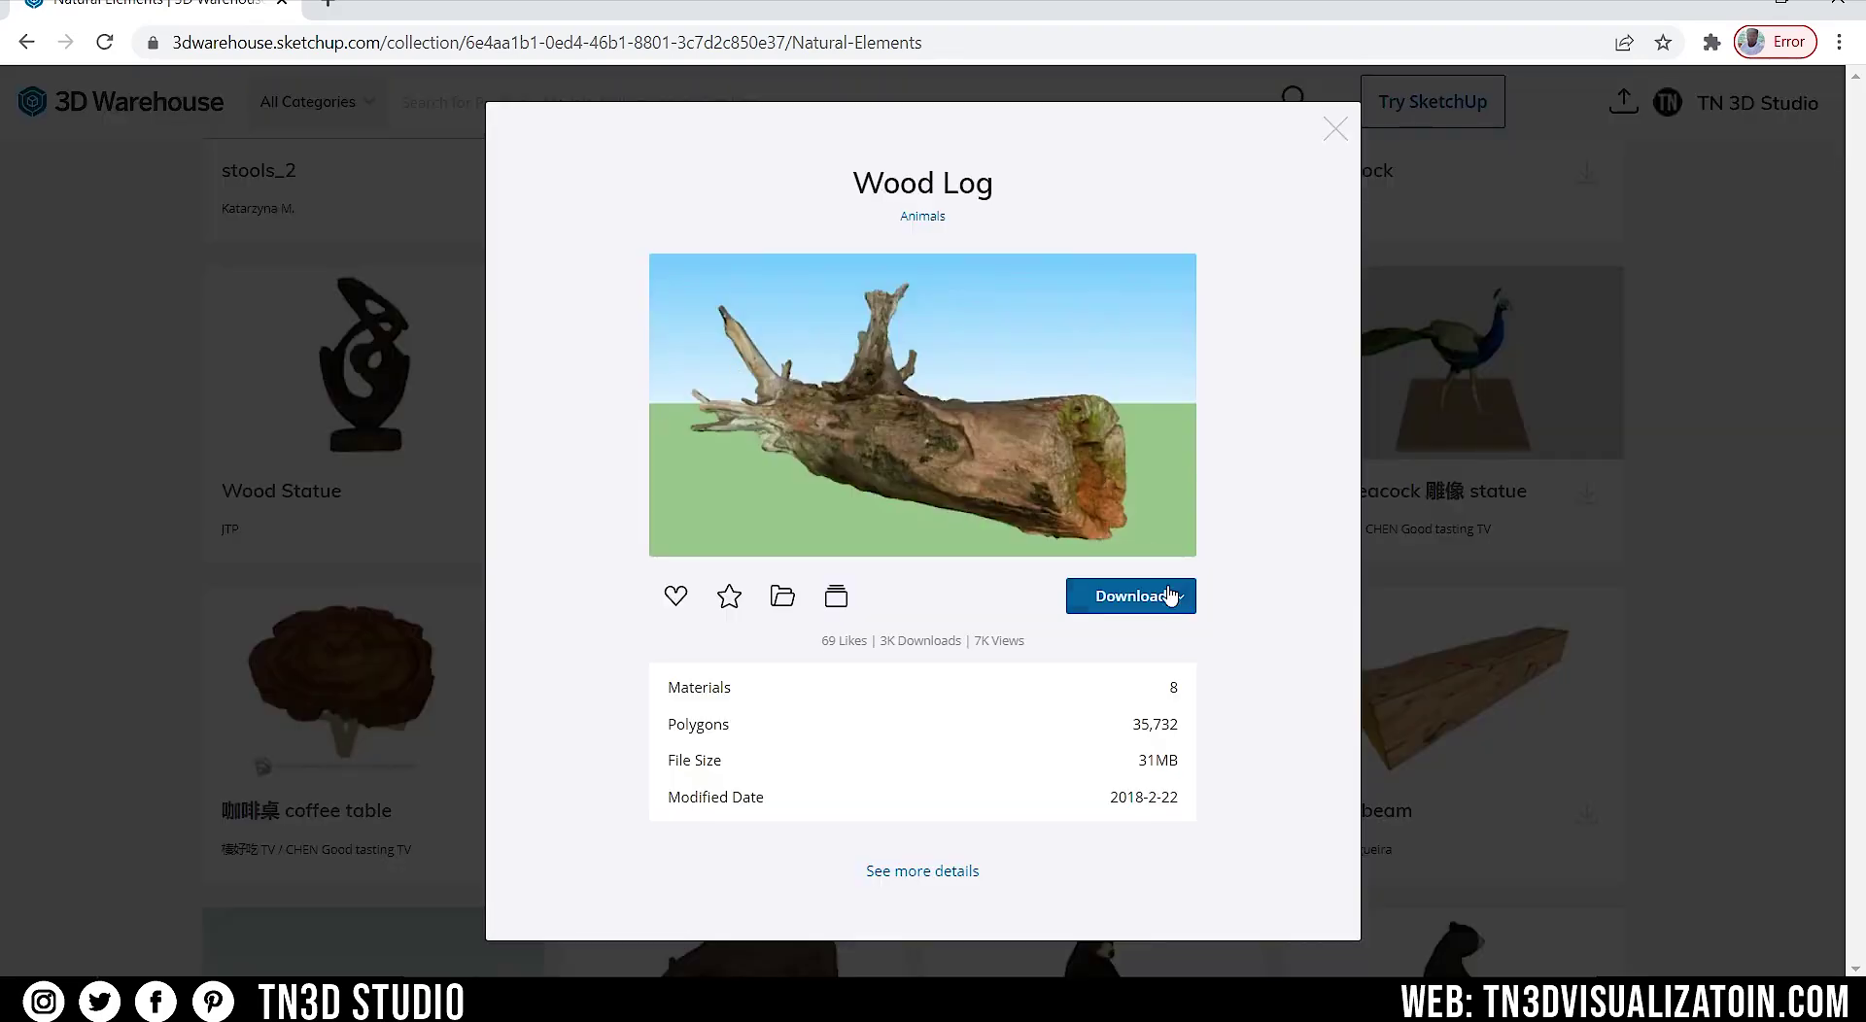
pyautogui.click(1171, 597)
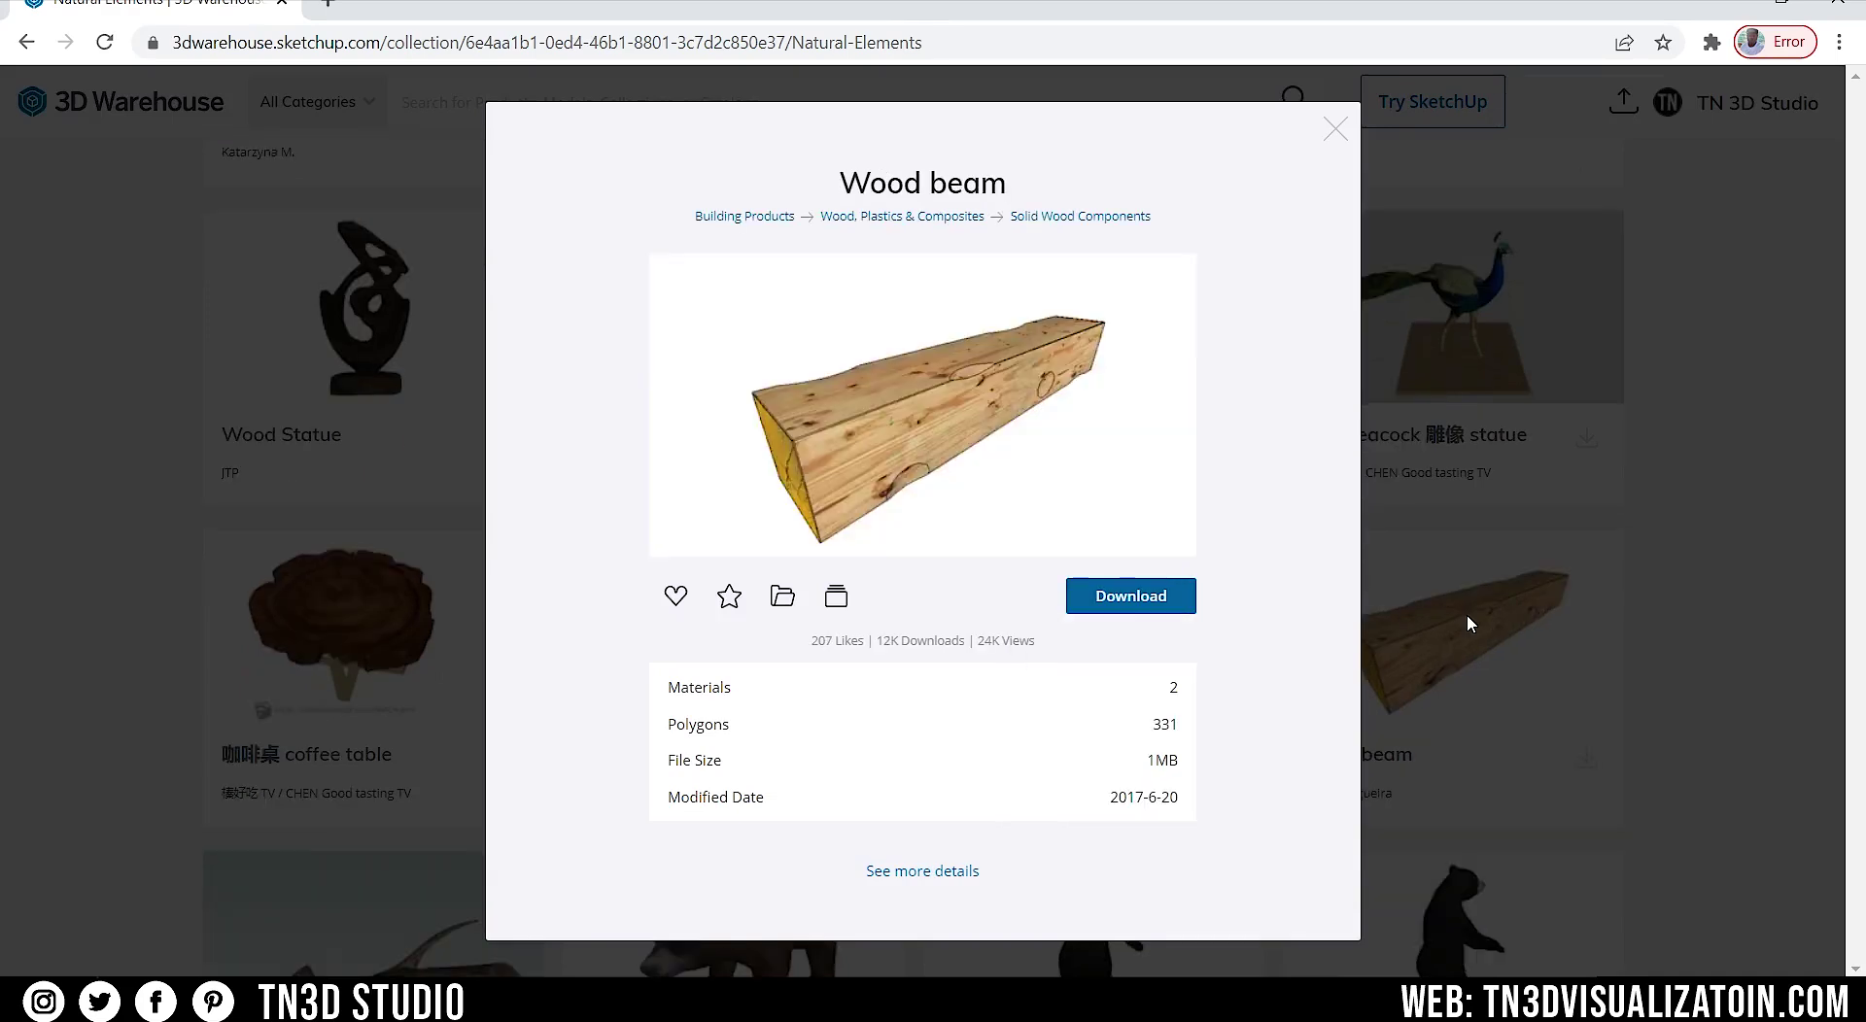
# - Export the tree-stump log as a V-Ray proxy with 5000 preview faces, replacing the original
pyautogui.click(1183, 597)
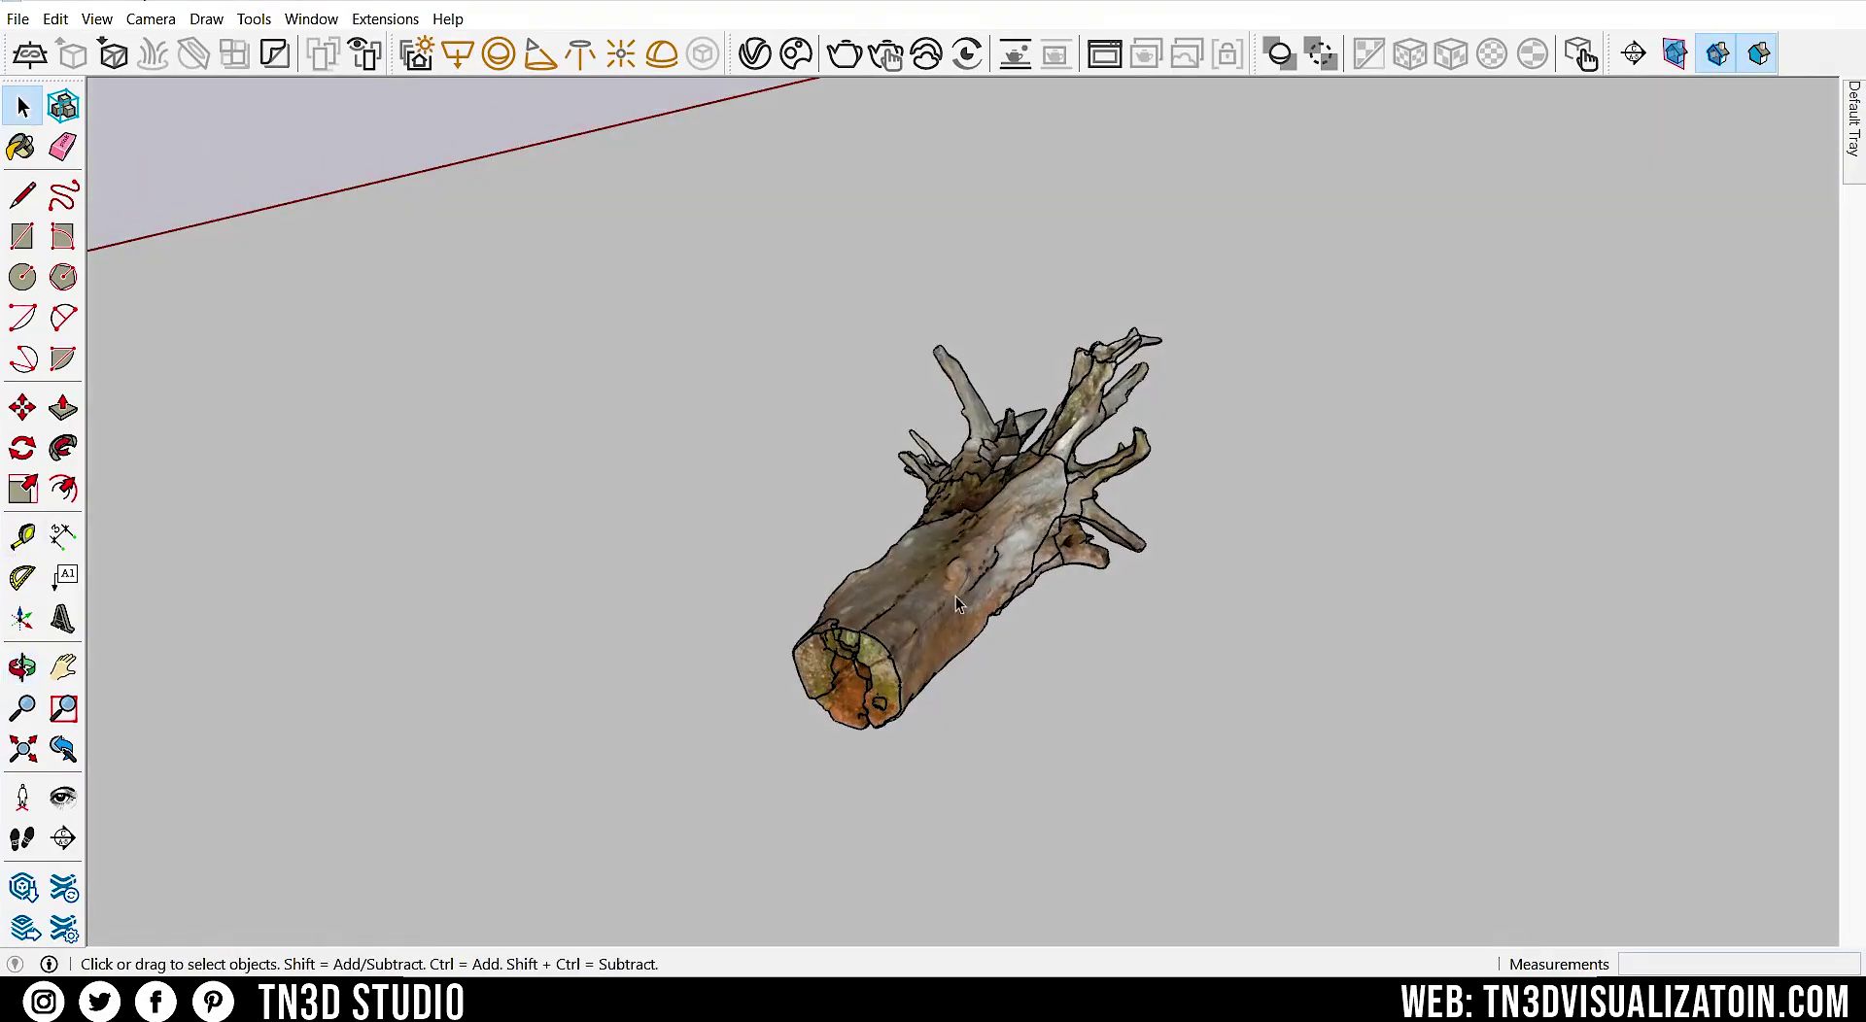
pyautogui.click(955, 598)
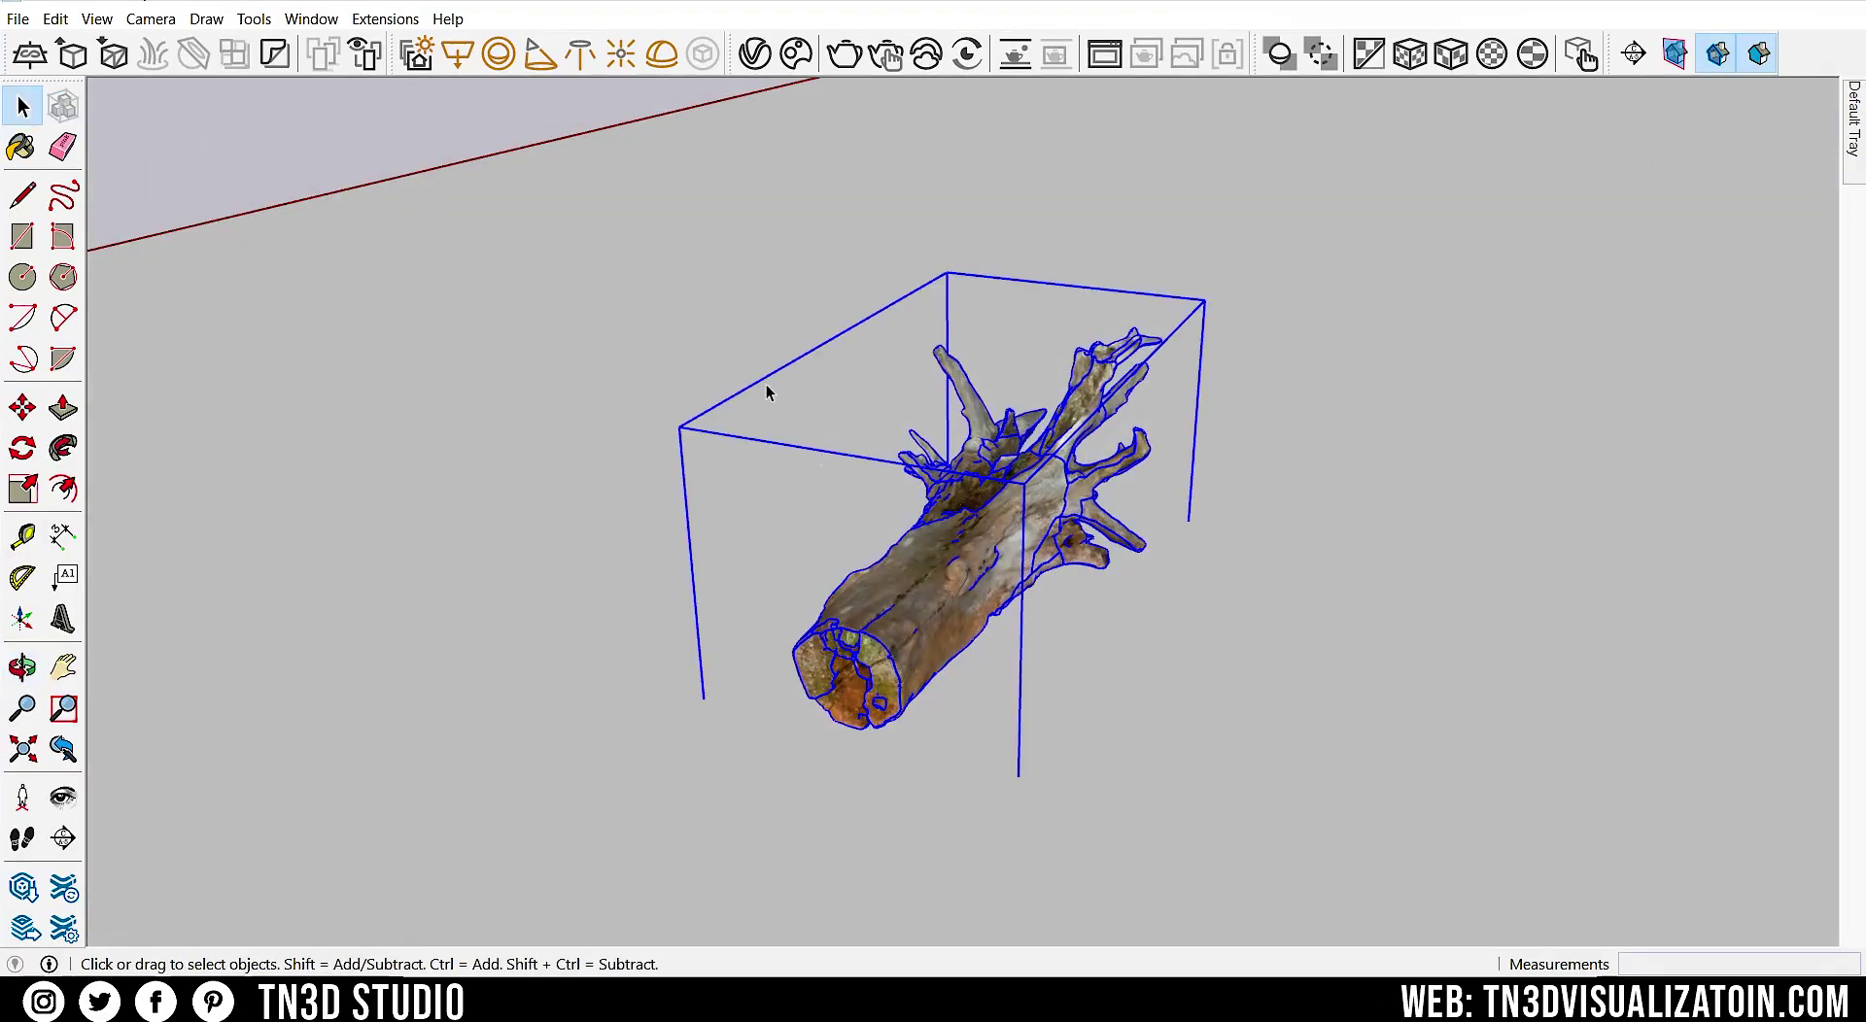
pyautogui.click(76, 54)
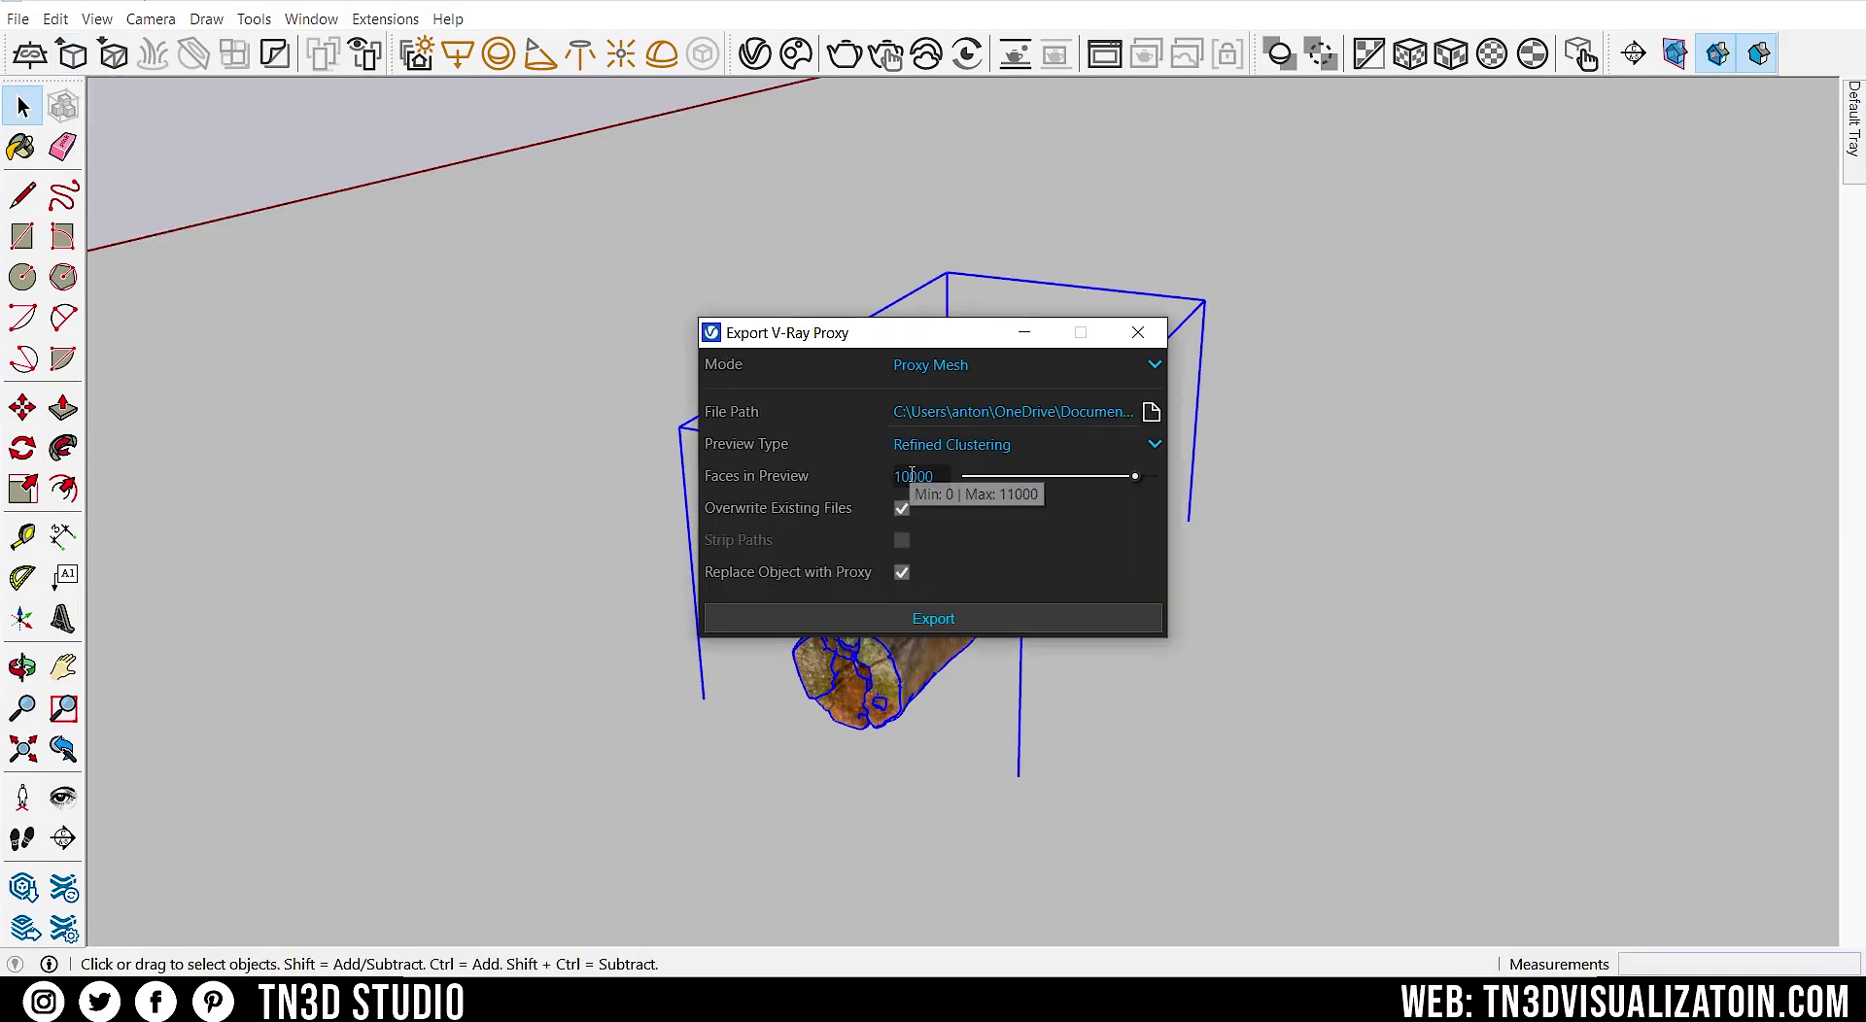
pyautogui.moveTo(911, 475); pyautogui.dragTo(814, 483)
pyautogui.write('5000')
pyautogui.press('Return')
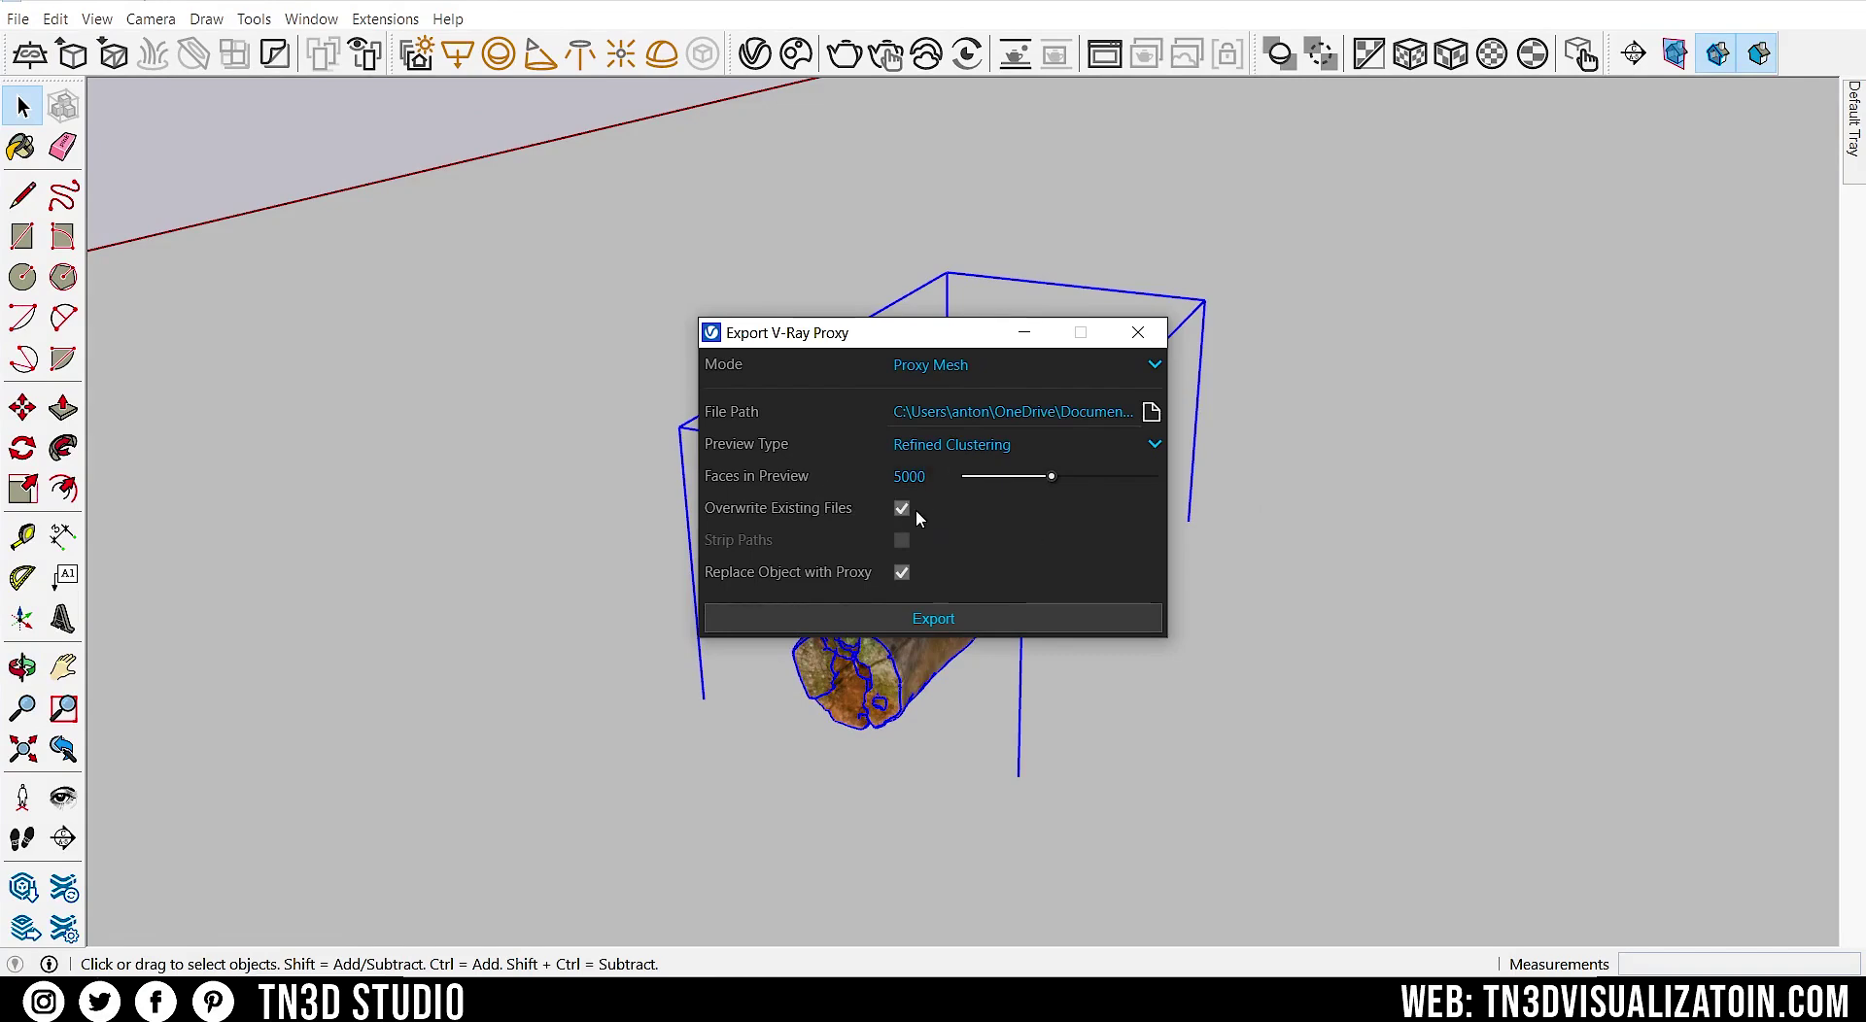
pyautogui.click(939, 624)
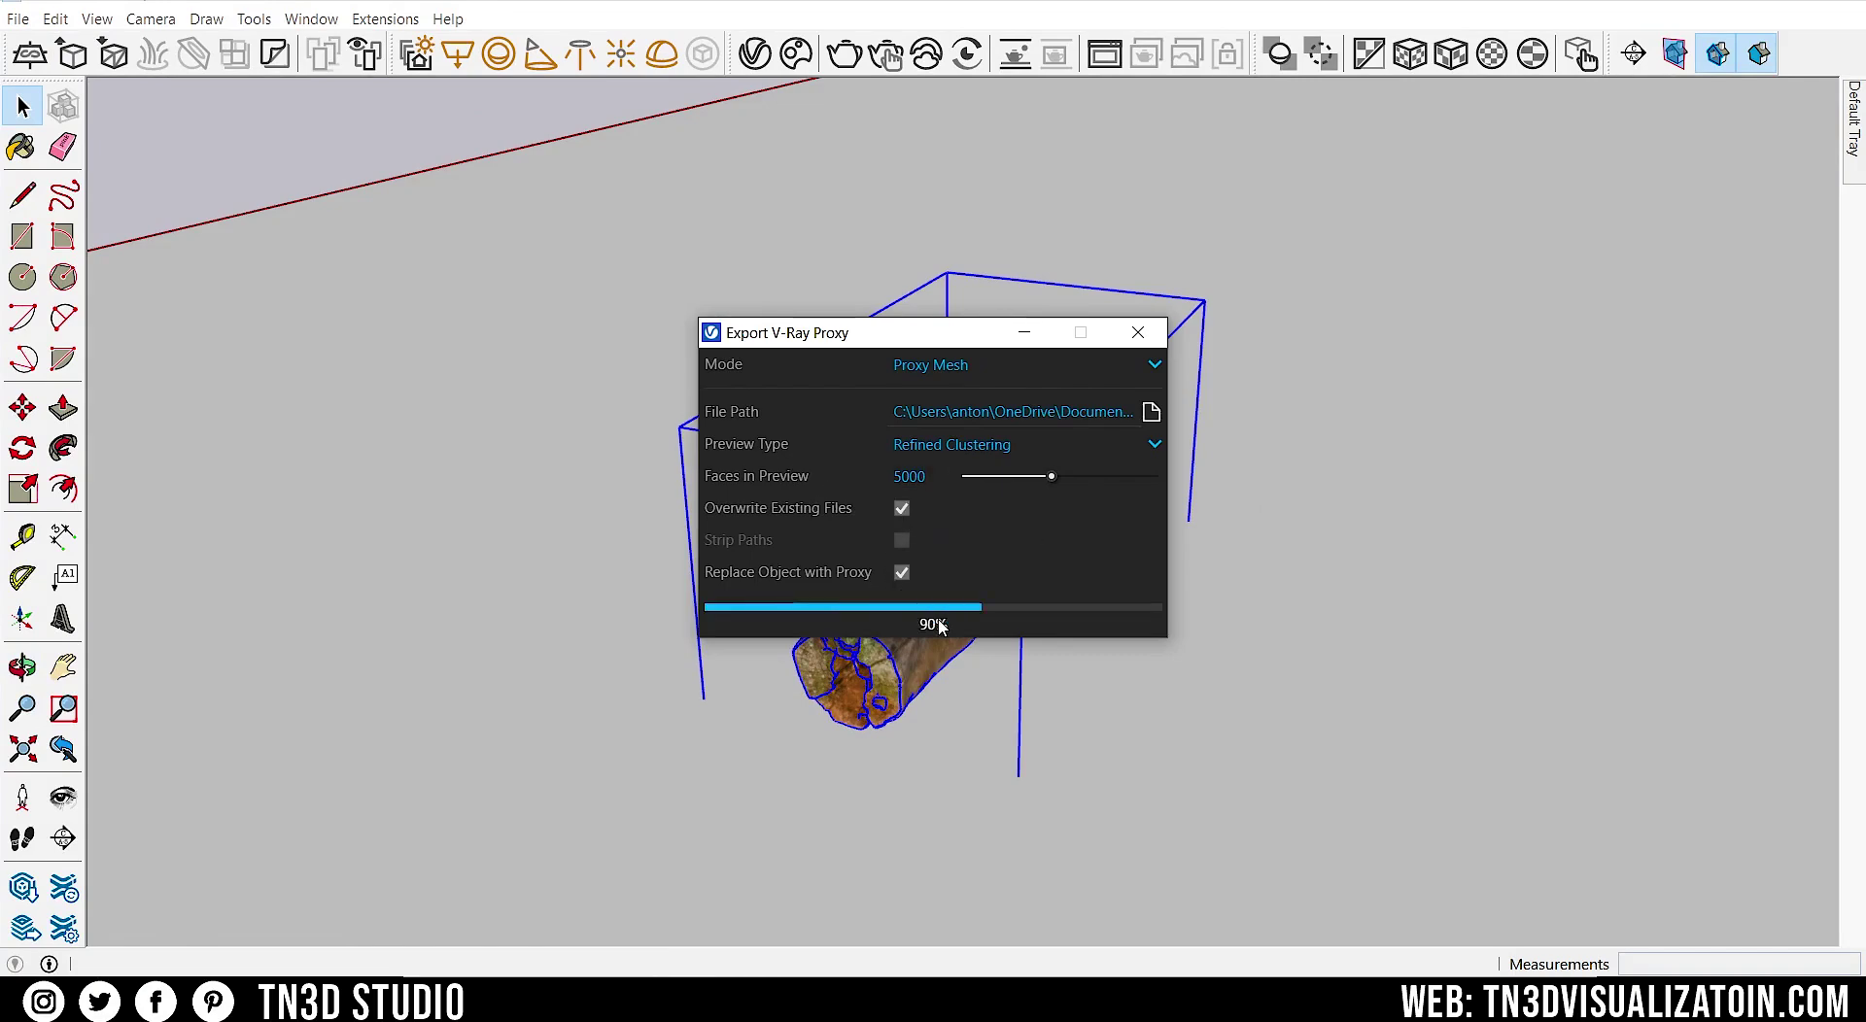
pyautogui.moveTo(981, 589); pyautogui.dragTo(921, 638, button='middle')
pyautogui.click(987, 470)
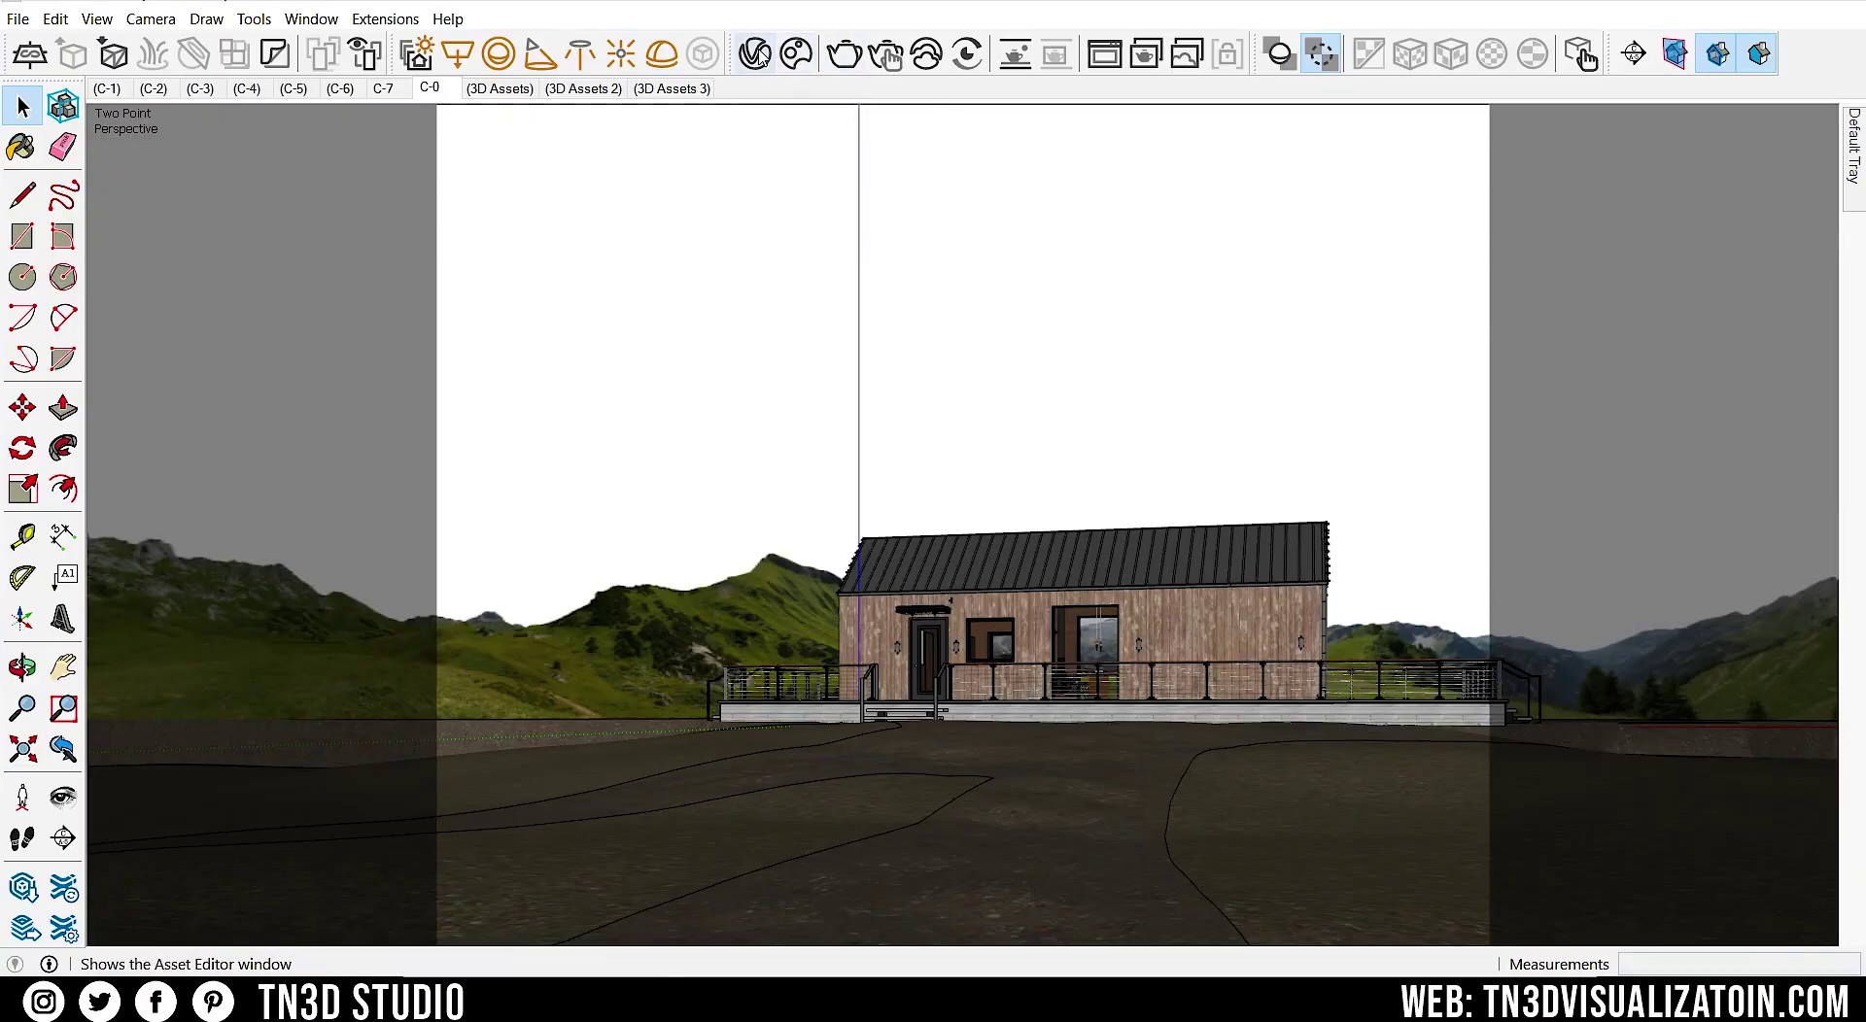
# - Glance at the V-Ray Asset Editor, then make the 00_HQ assets tag visible
pyautogui.click(755, 53)
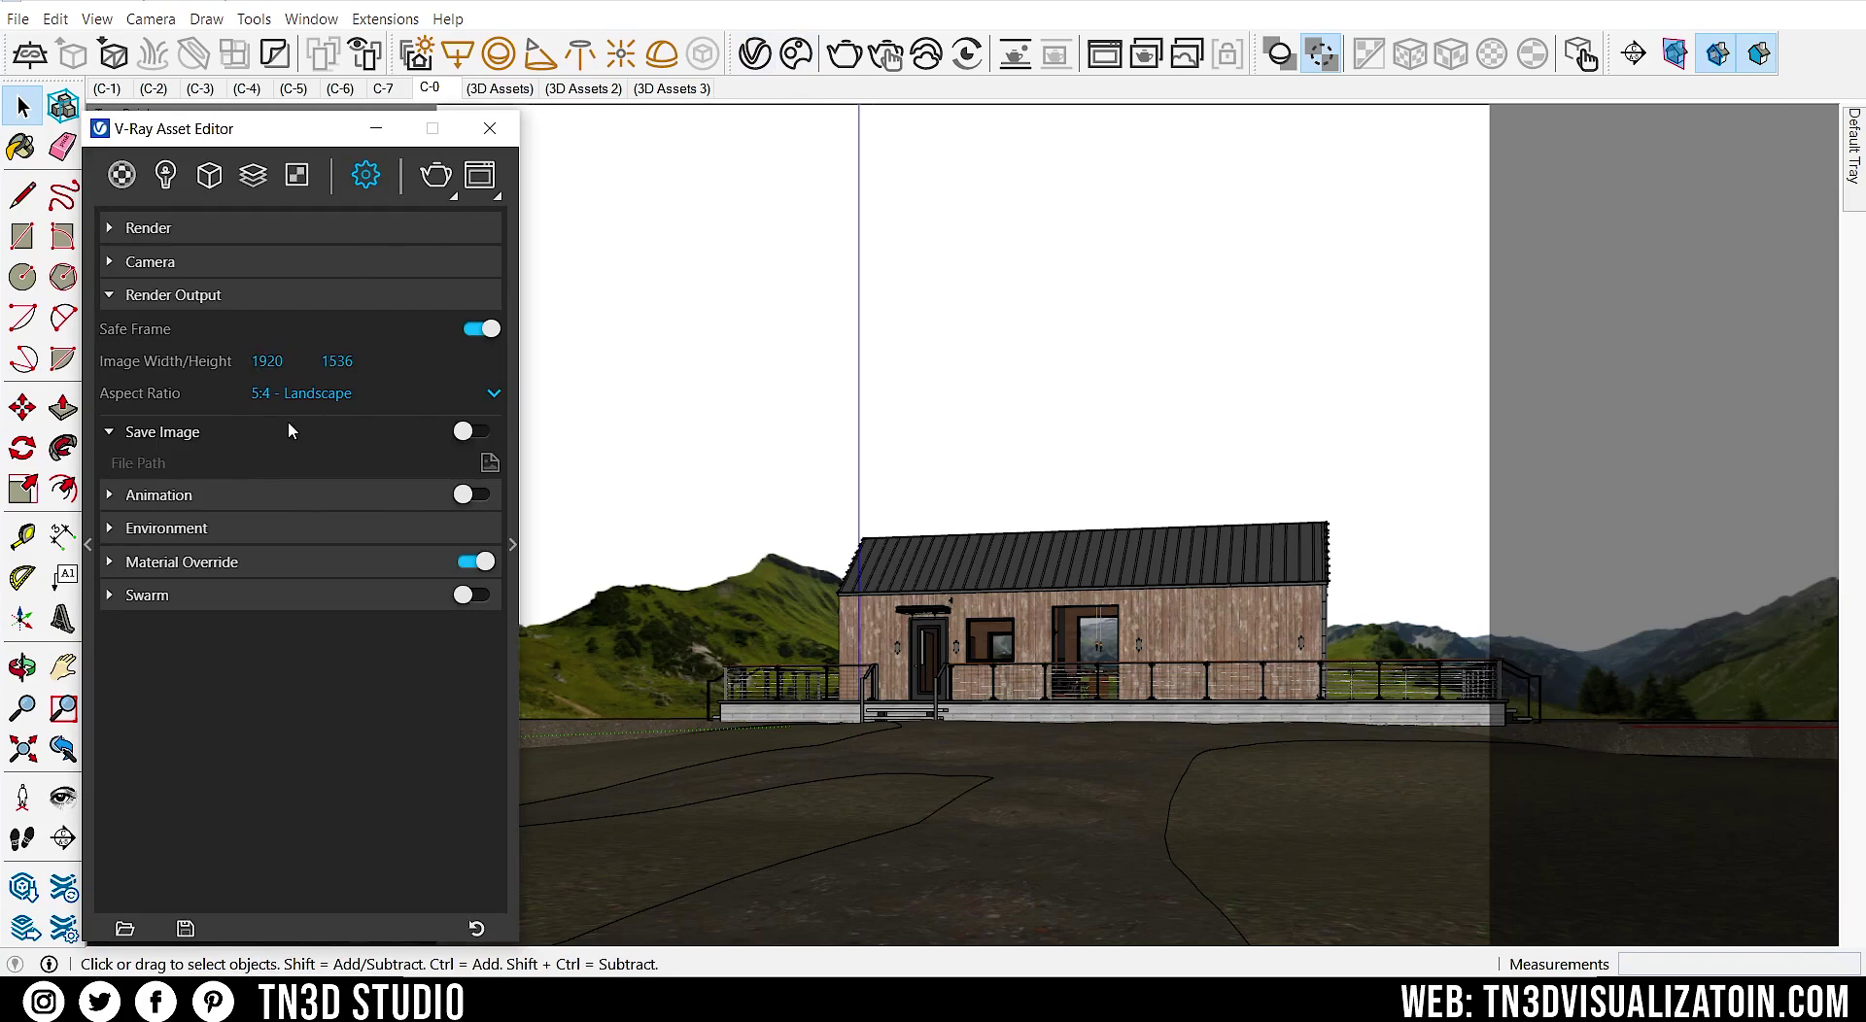
pyautogui.click(489, 127)
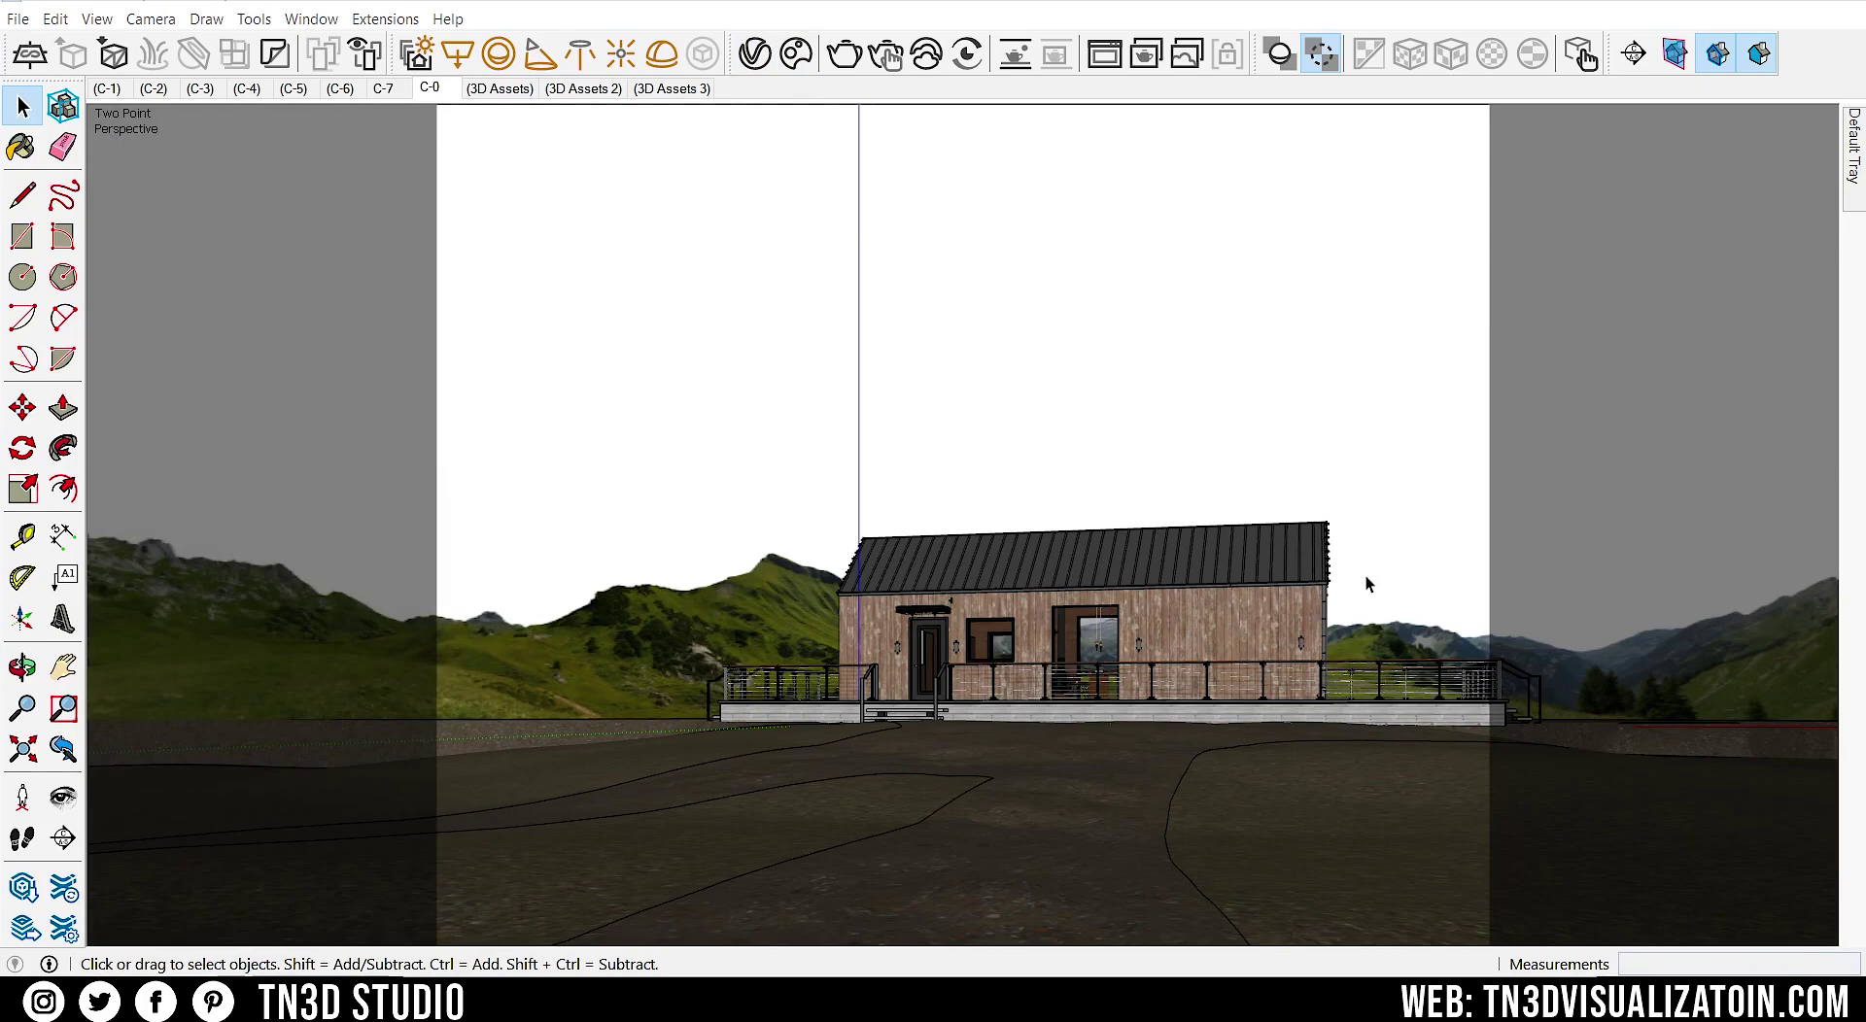
pyautogui.click(1853, 146)
pyautogui.click(1575, 427)
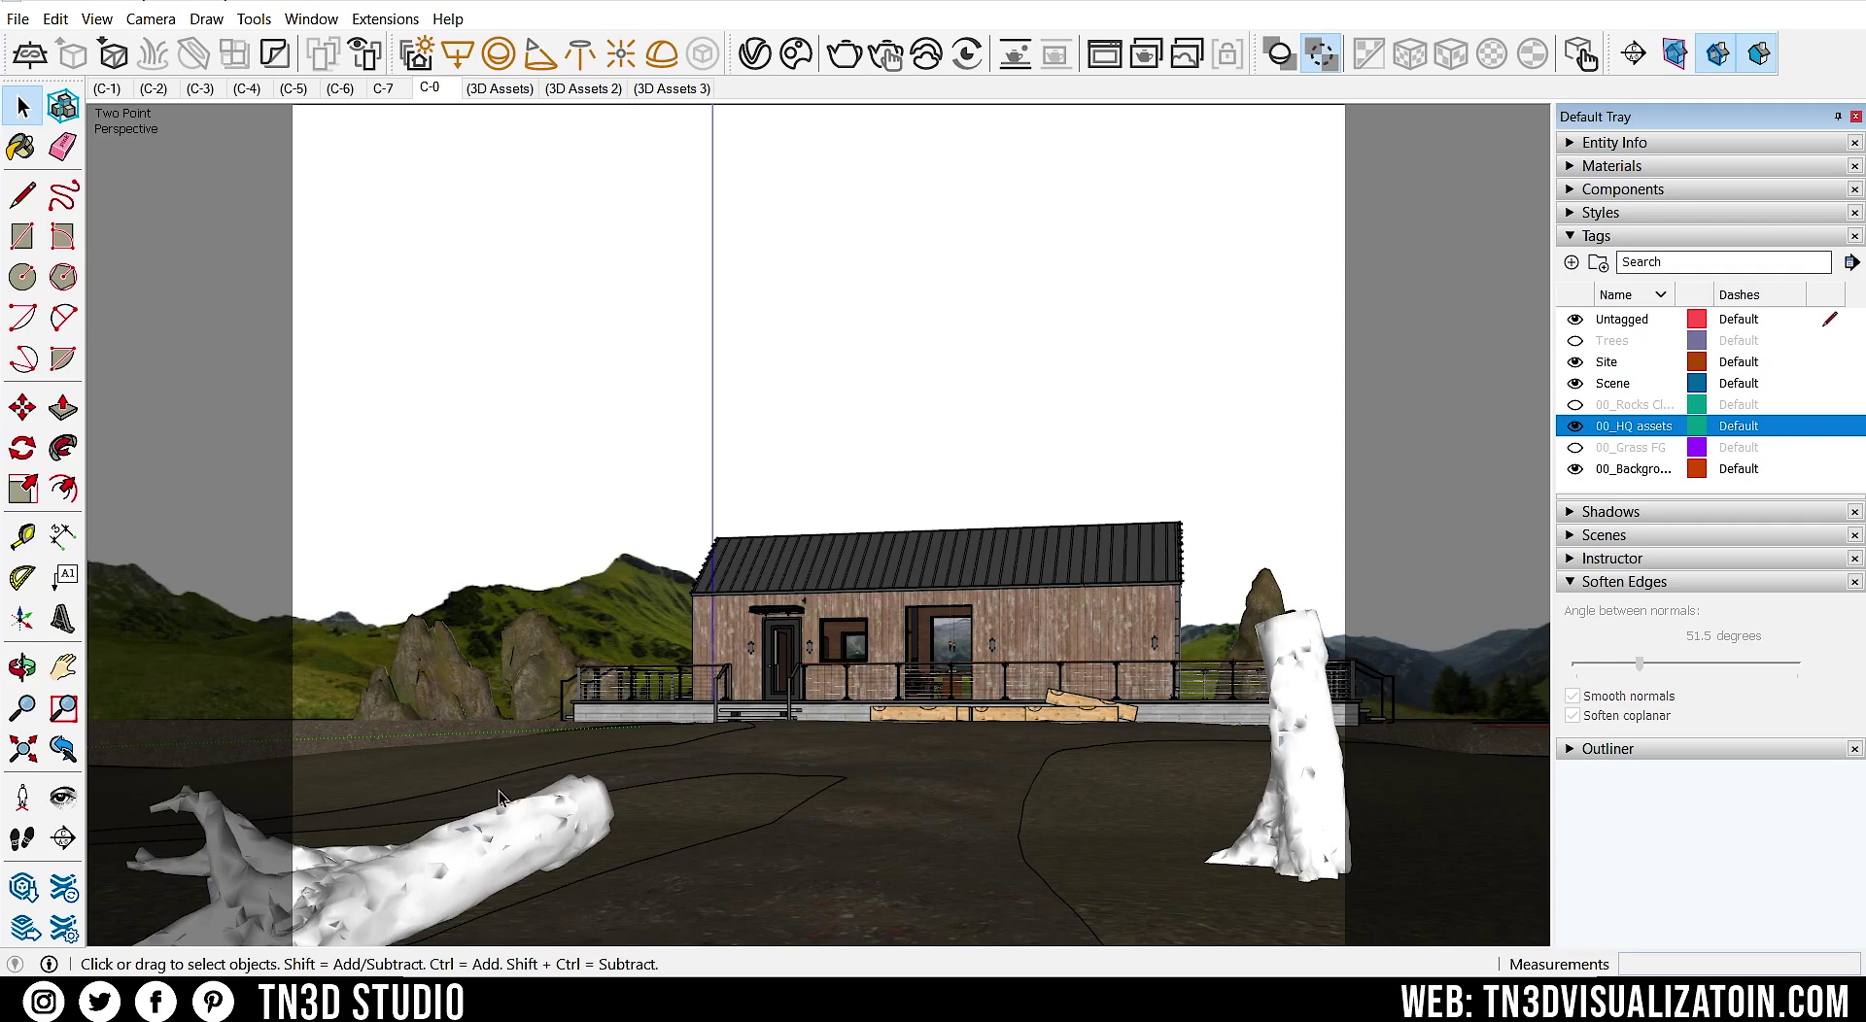
# - Select the lying white log, standing white trunk and porch plank to inspect them
pyautogui.click(537, 836)
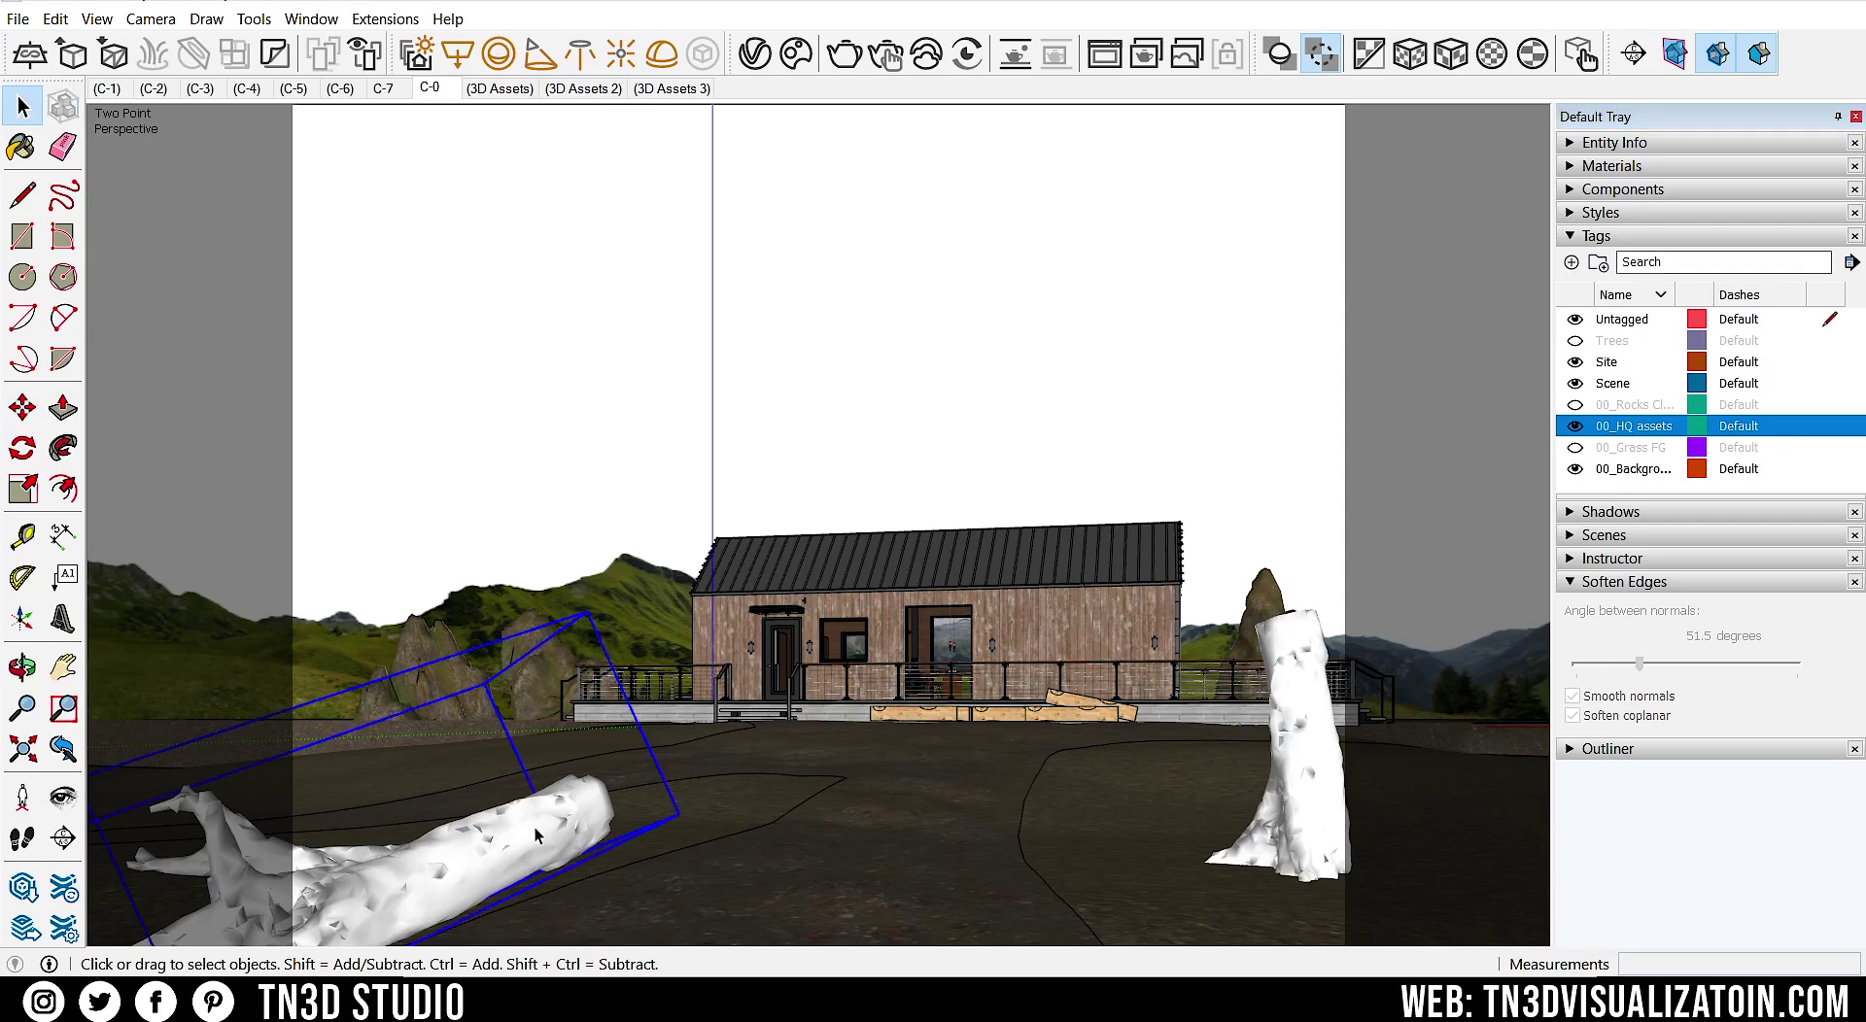
pyautogui.click(1318, 823)
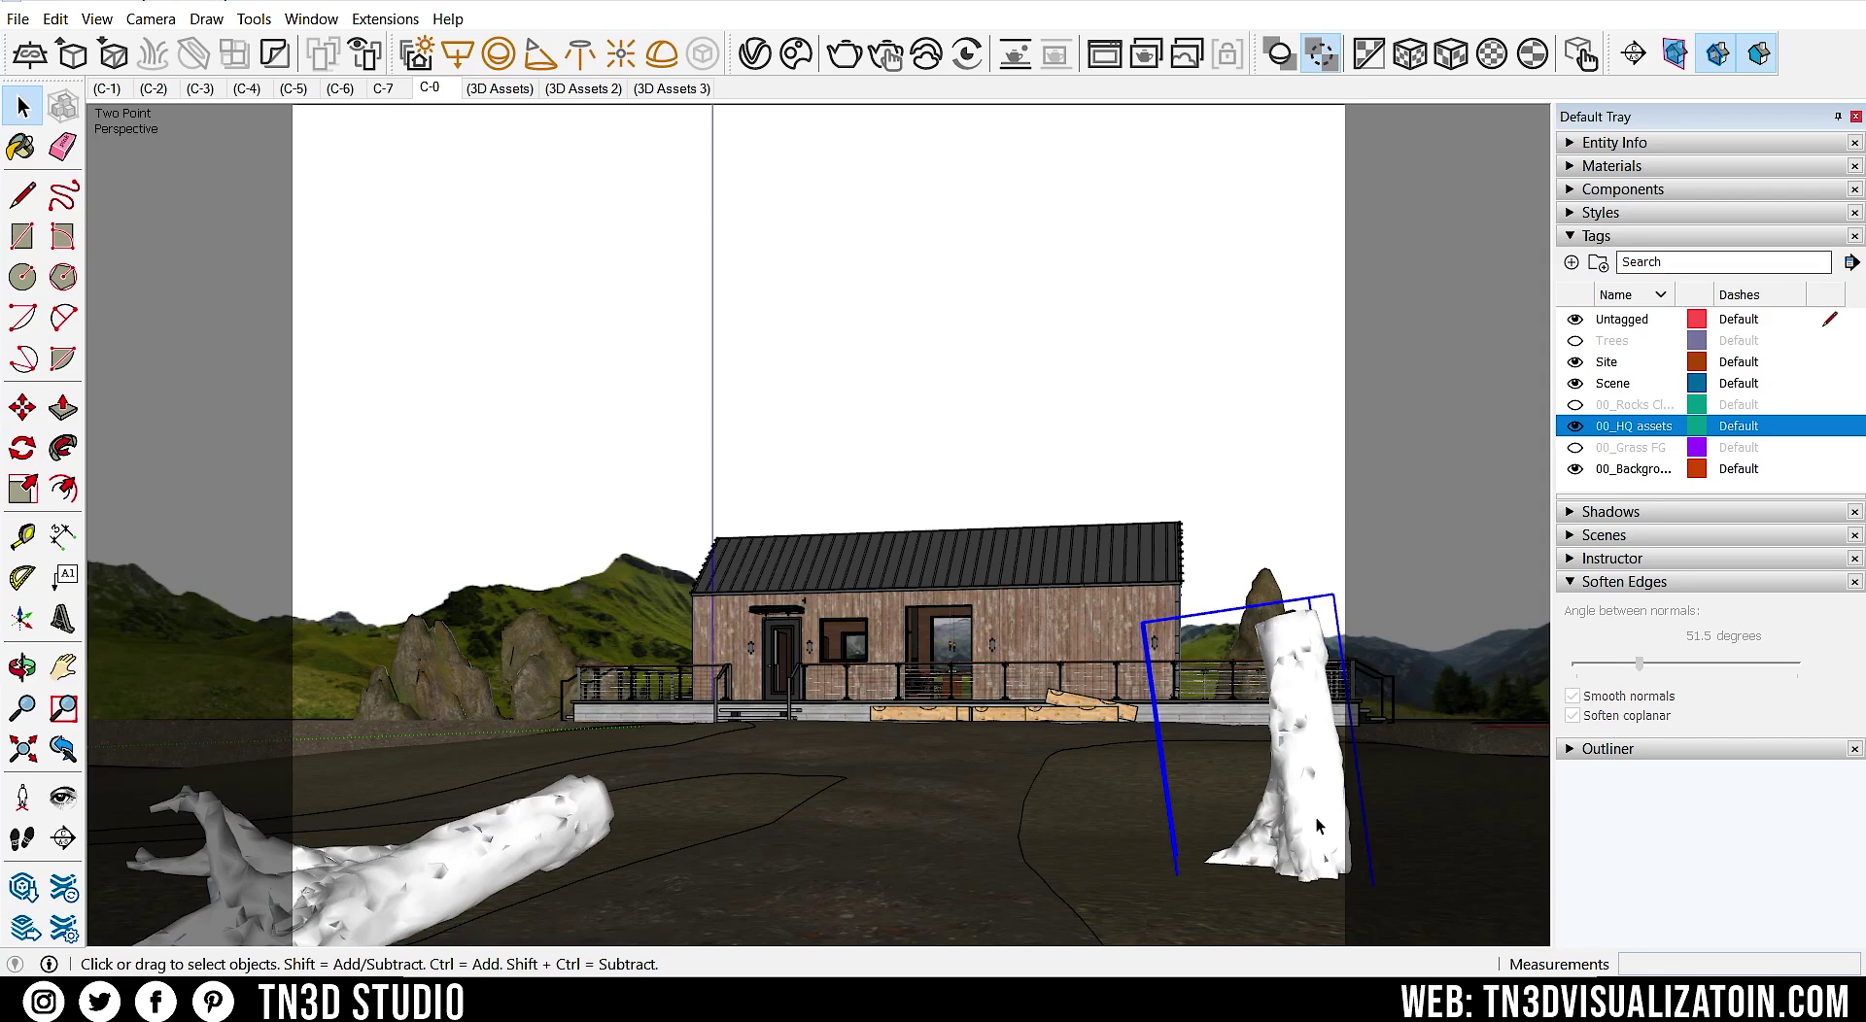
pyautogui.click(1070, 714)
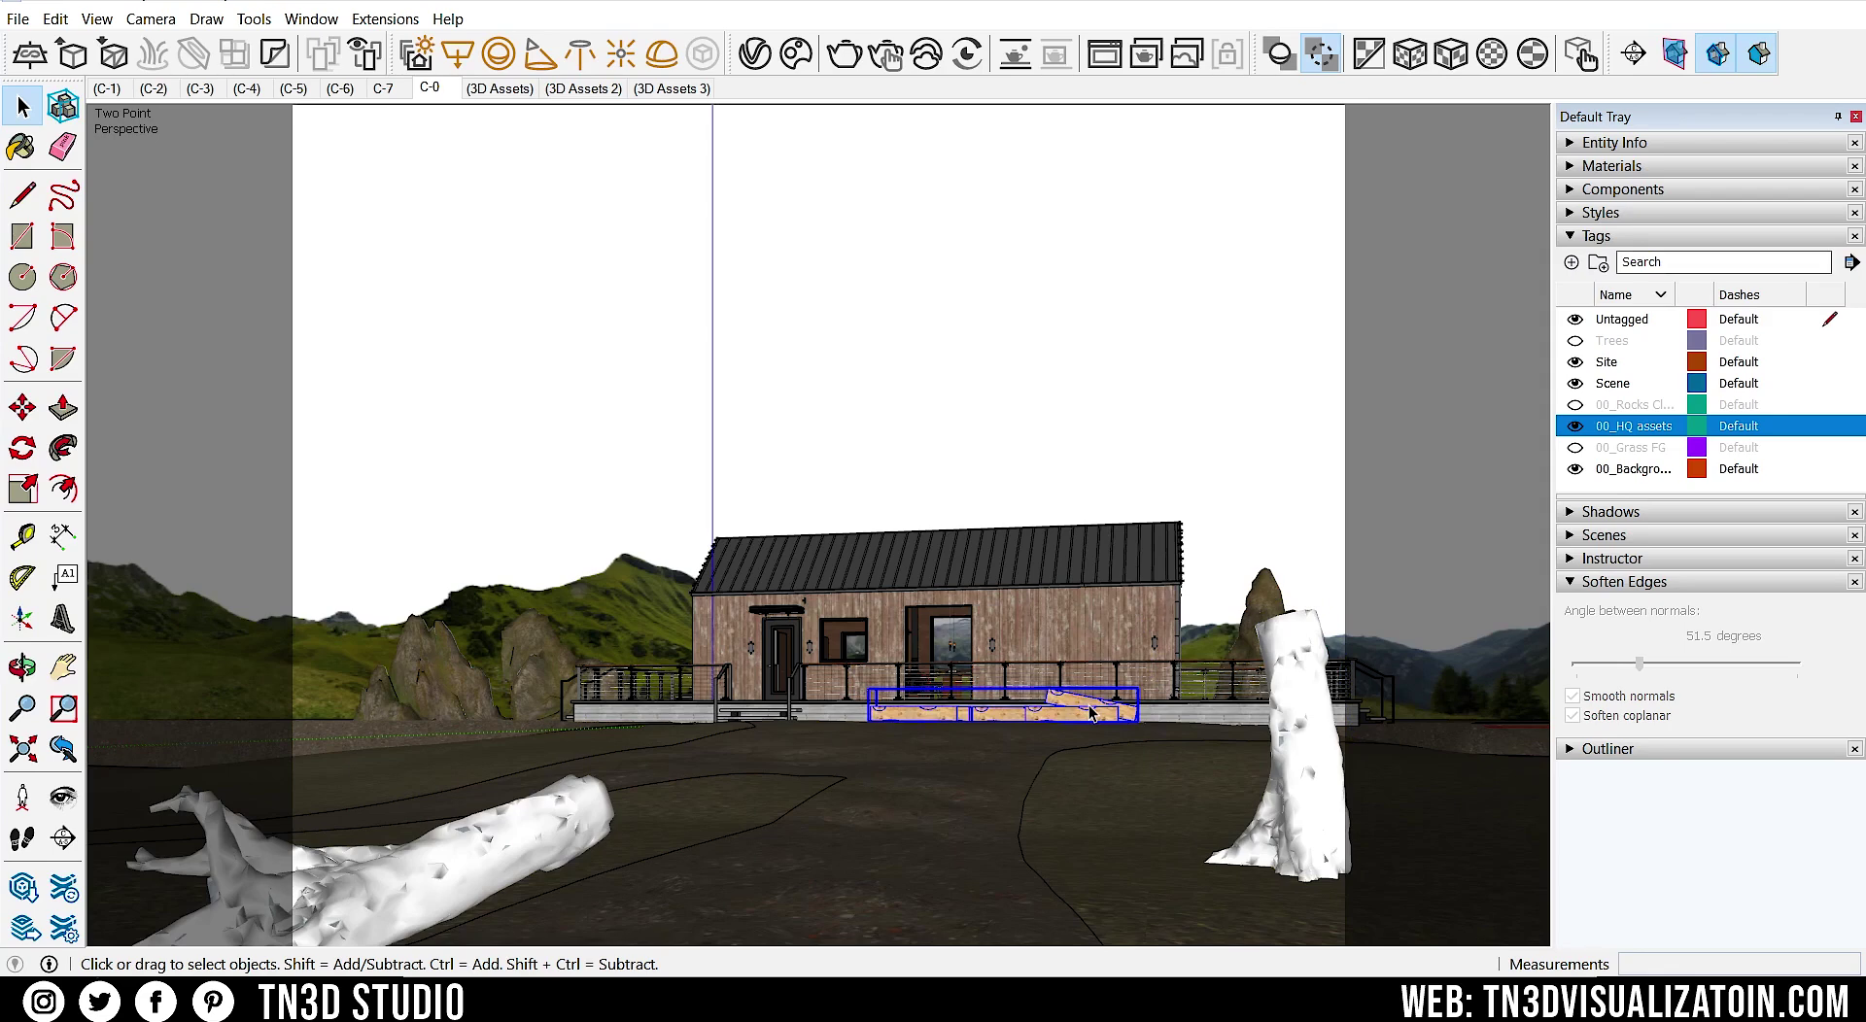
# - Turn on the rocks and Trees tags, collapse Tags and set the side panels to auto-hide
pyautogui.click(1576, 405)
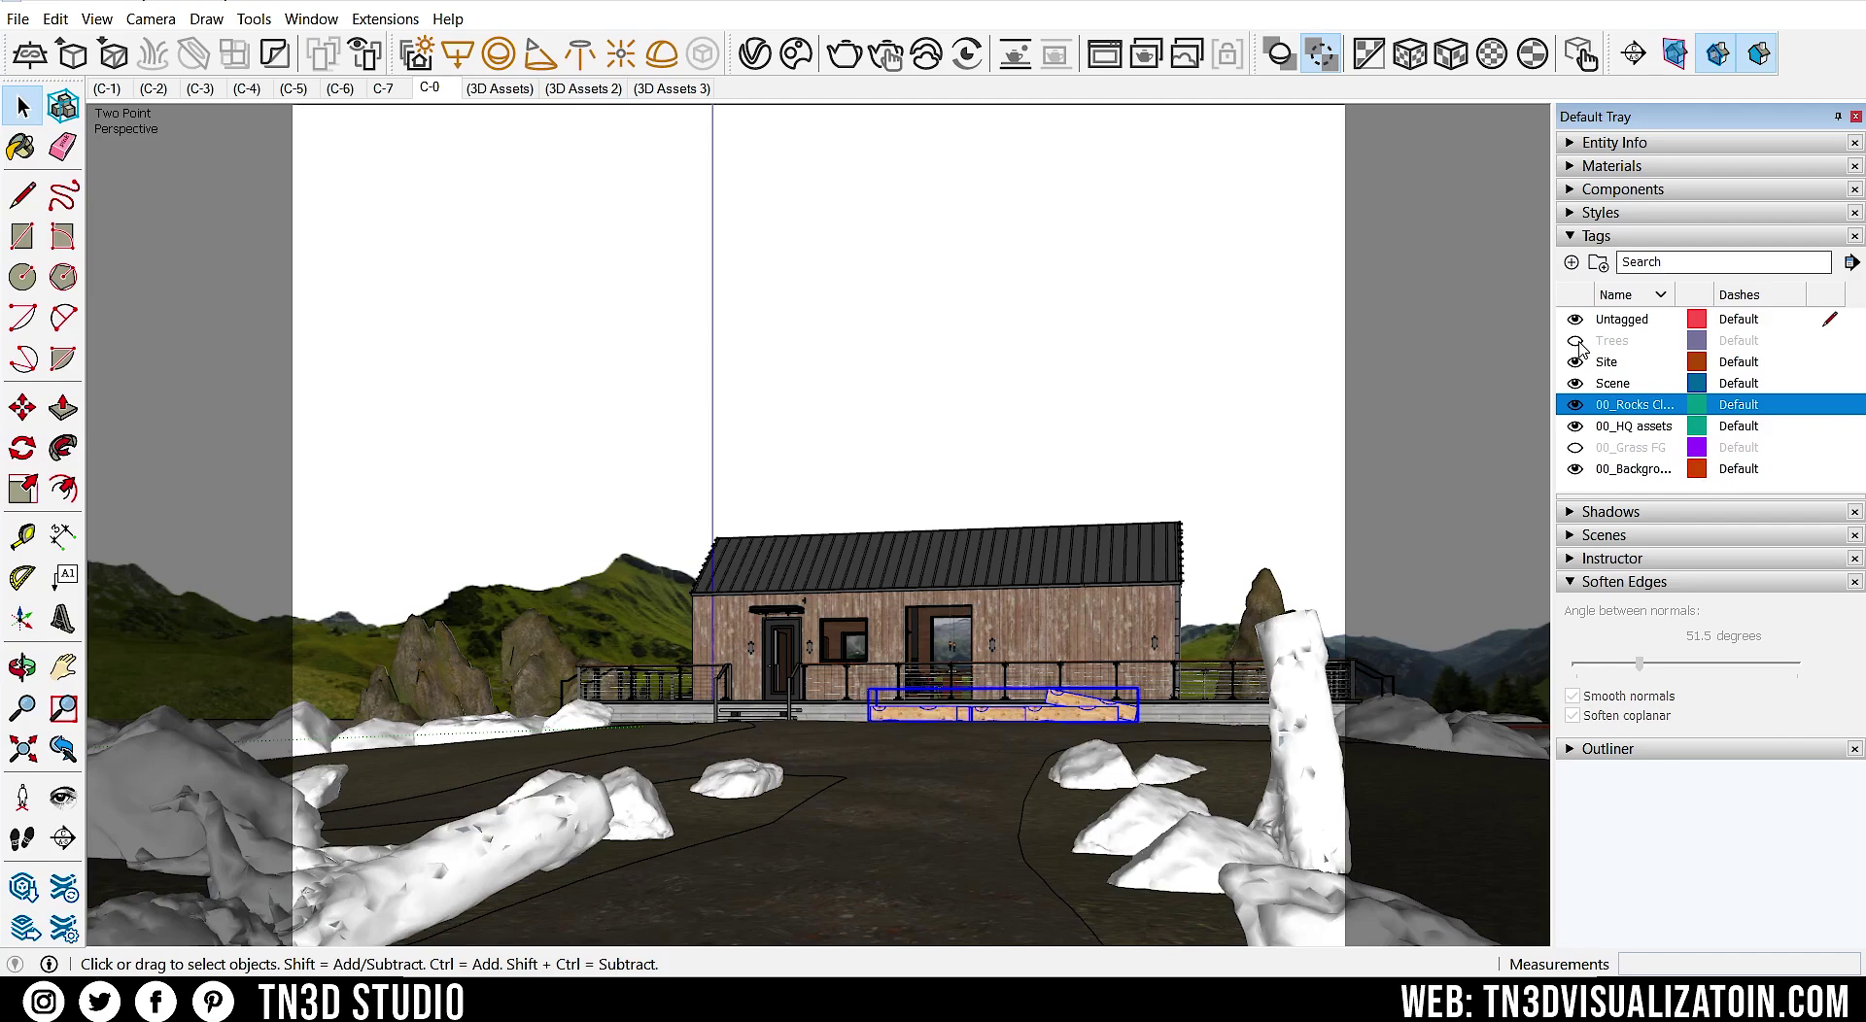
pyautogui.click(1576, 341)
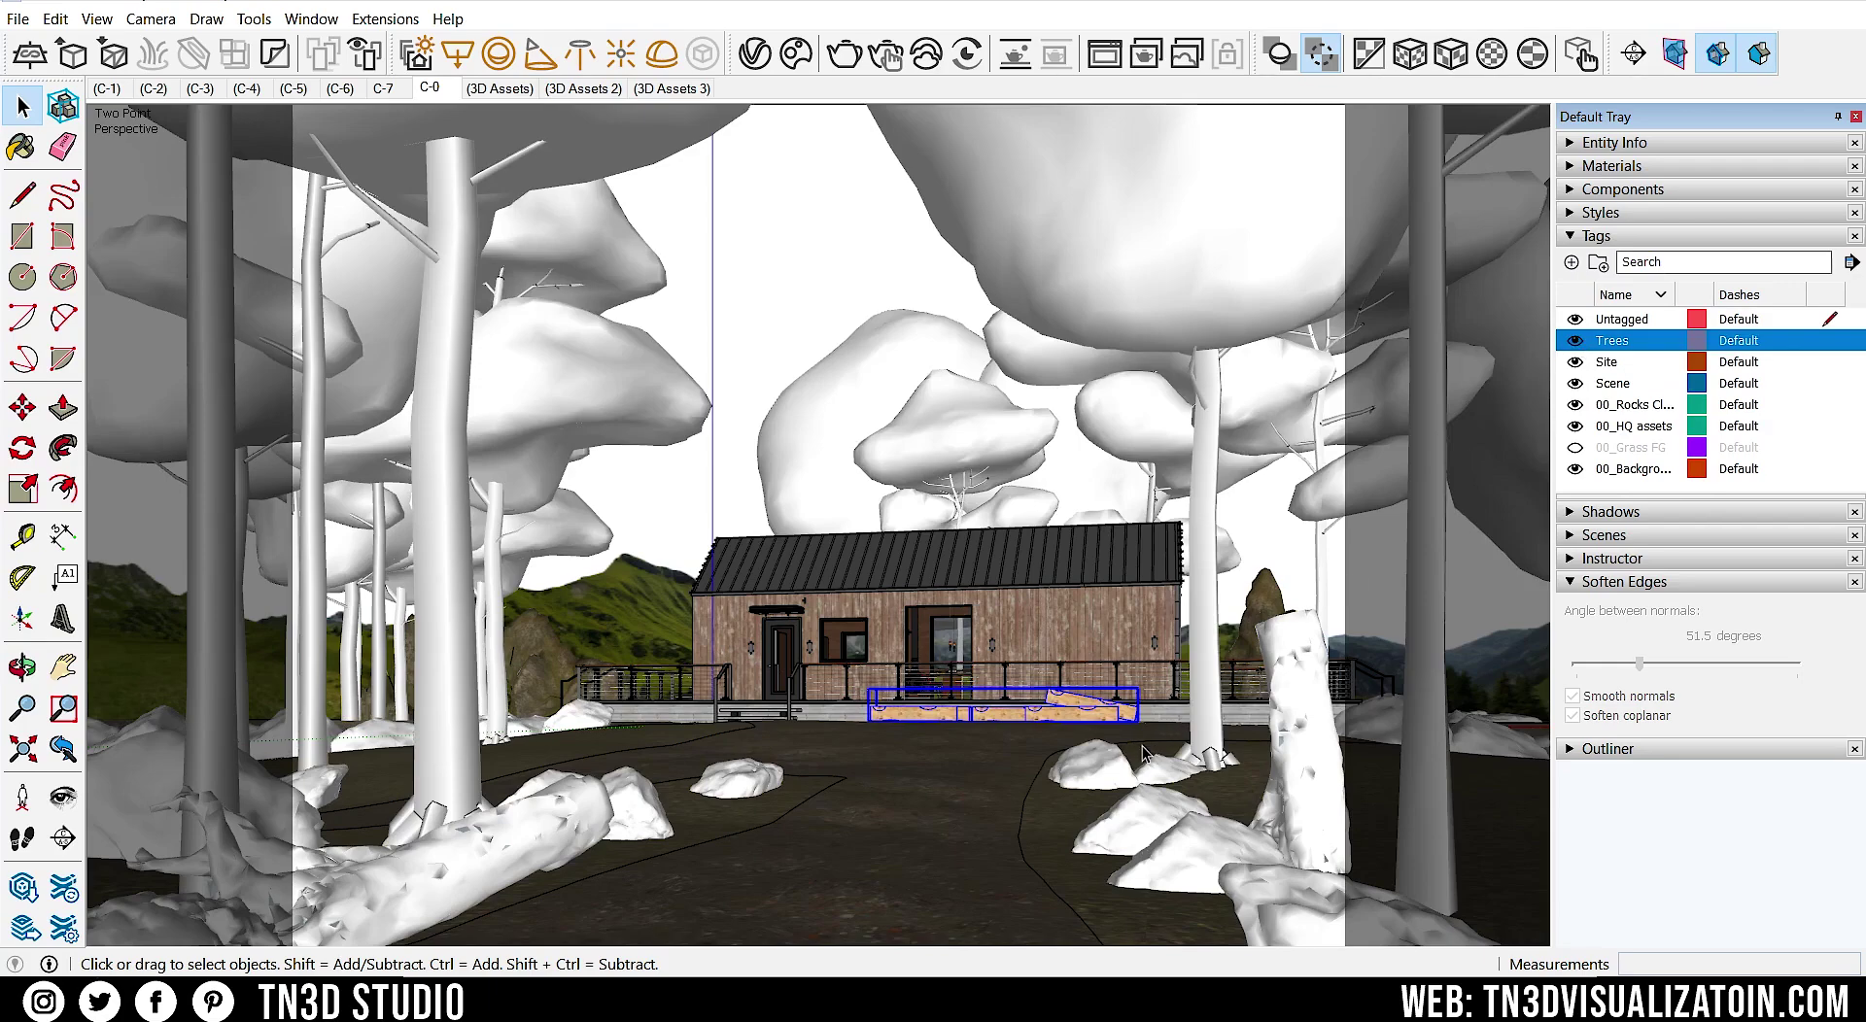
pyautogui.click(1630, 238)
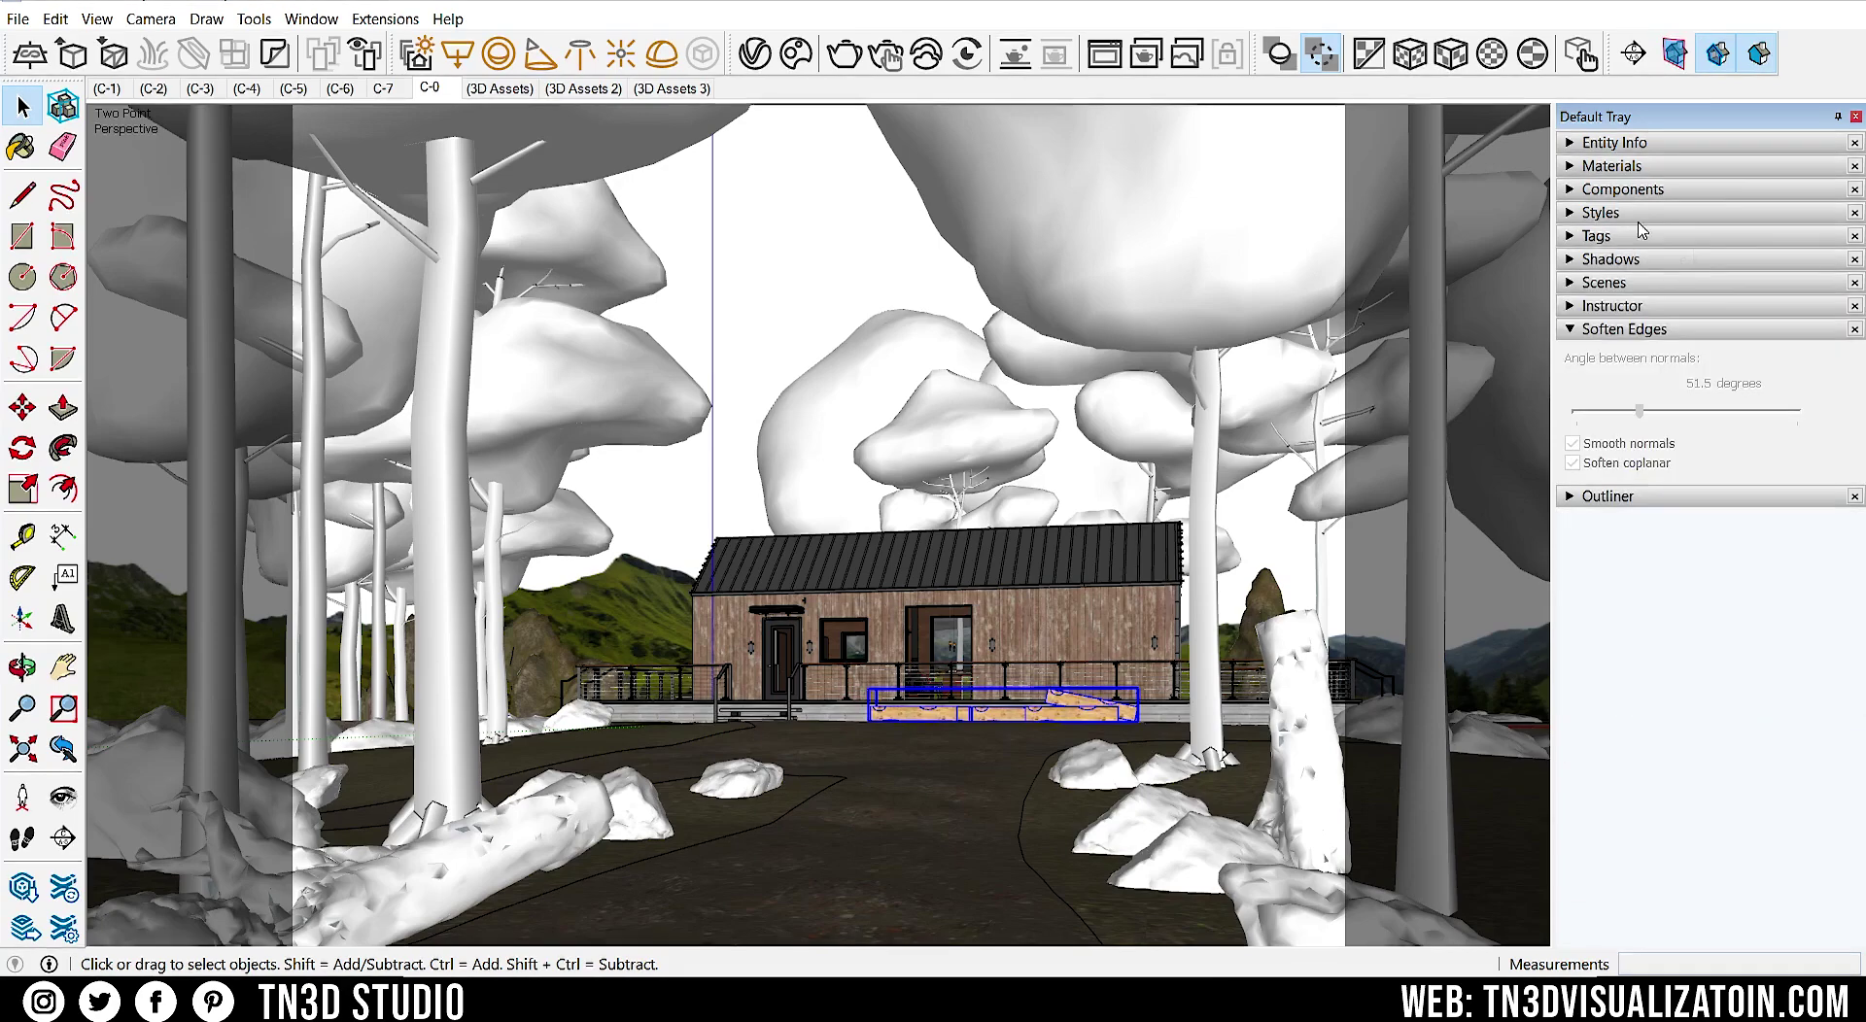
pyautogui.click(1837, 117)
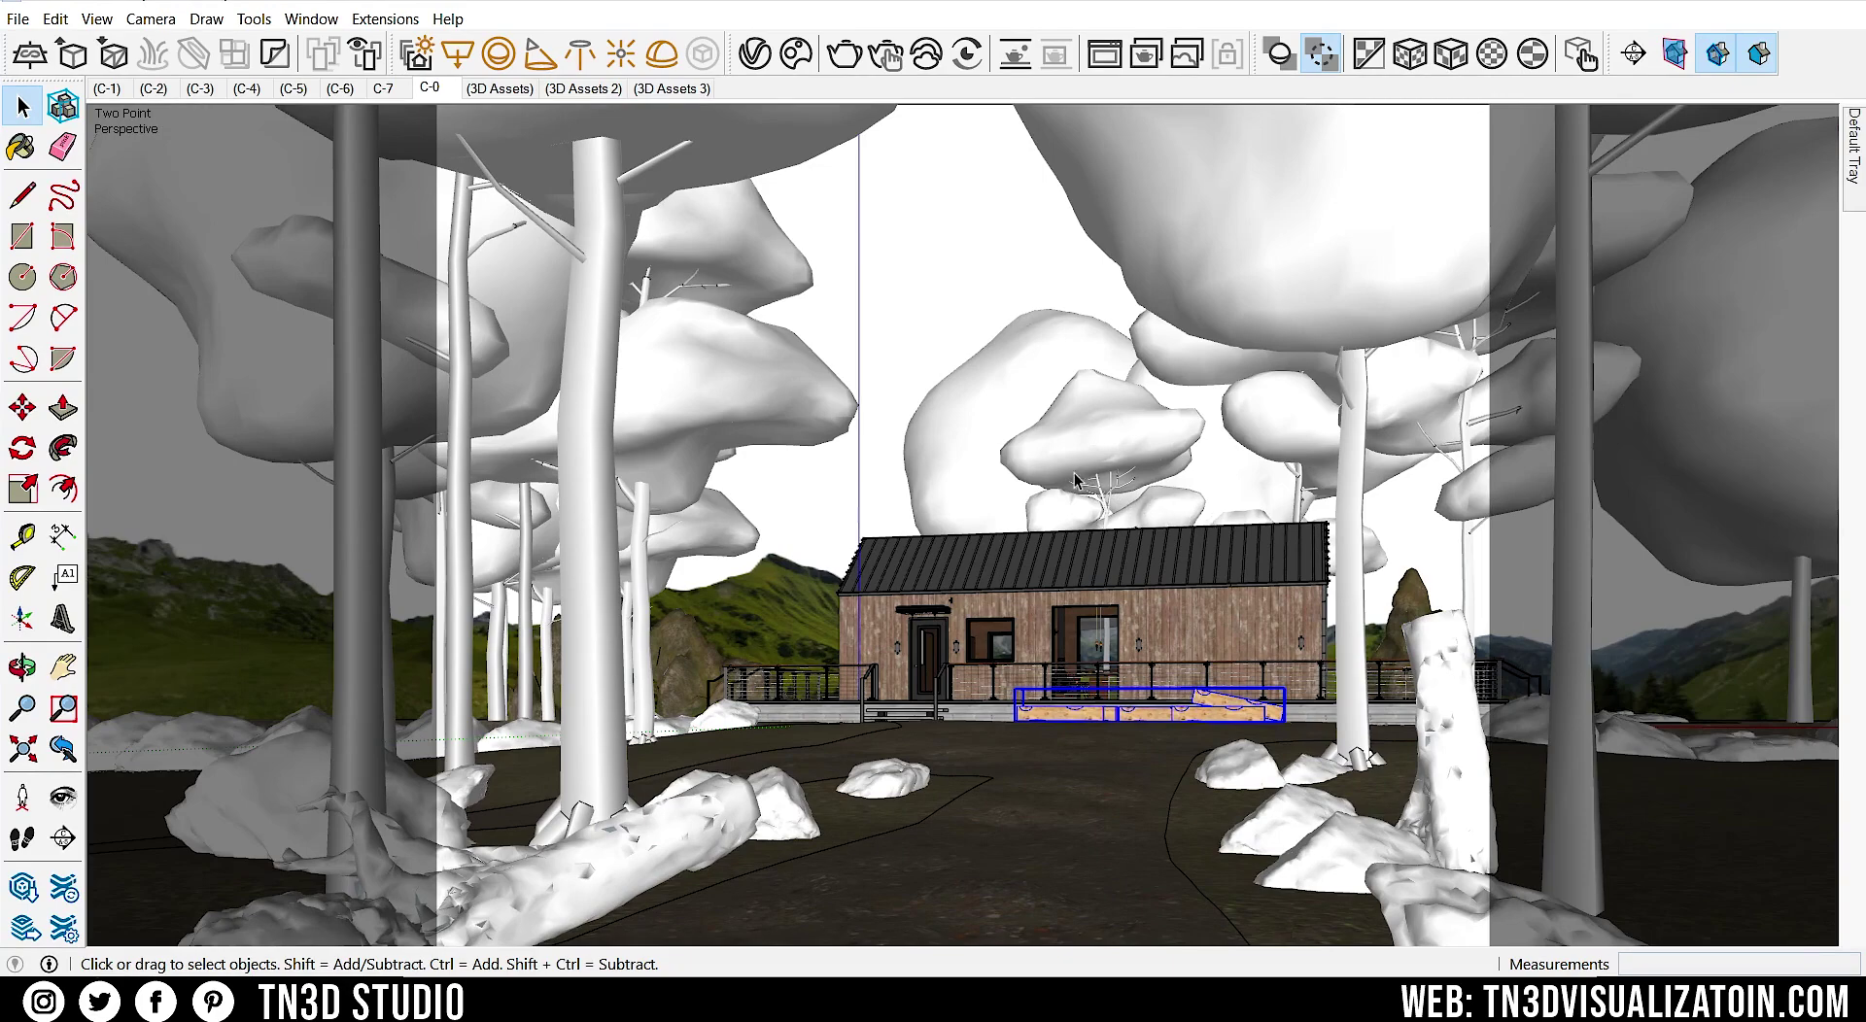
# - Review the 00_Tree Scatter, 00_Grass Scatter 2 and 00_Grass Scatter settings in the V-Ray Asset Editor
pyautogui.click(755, 53)
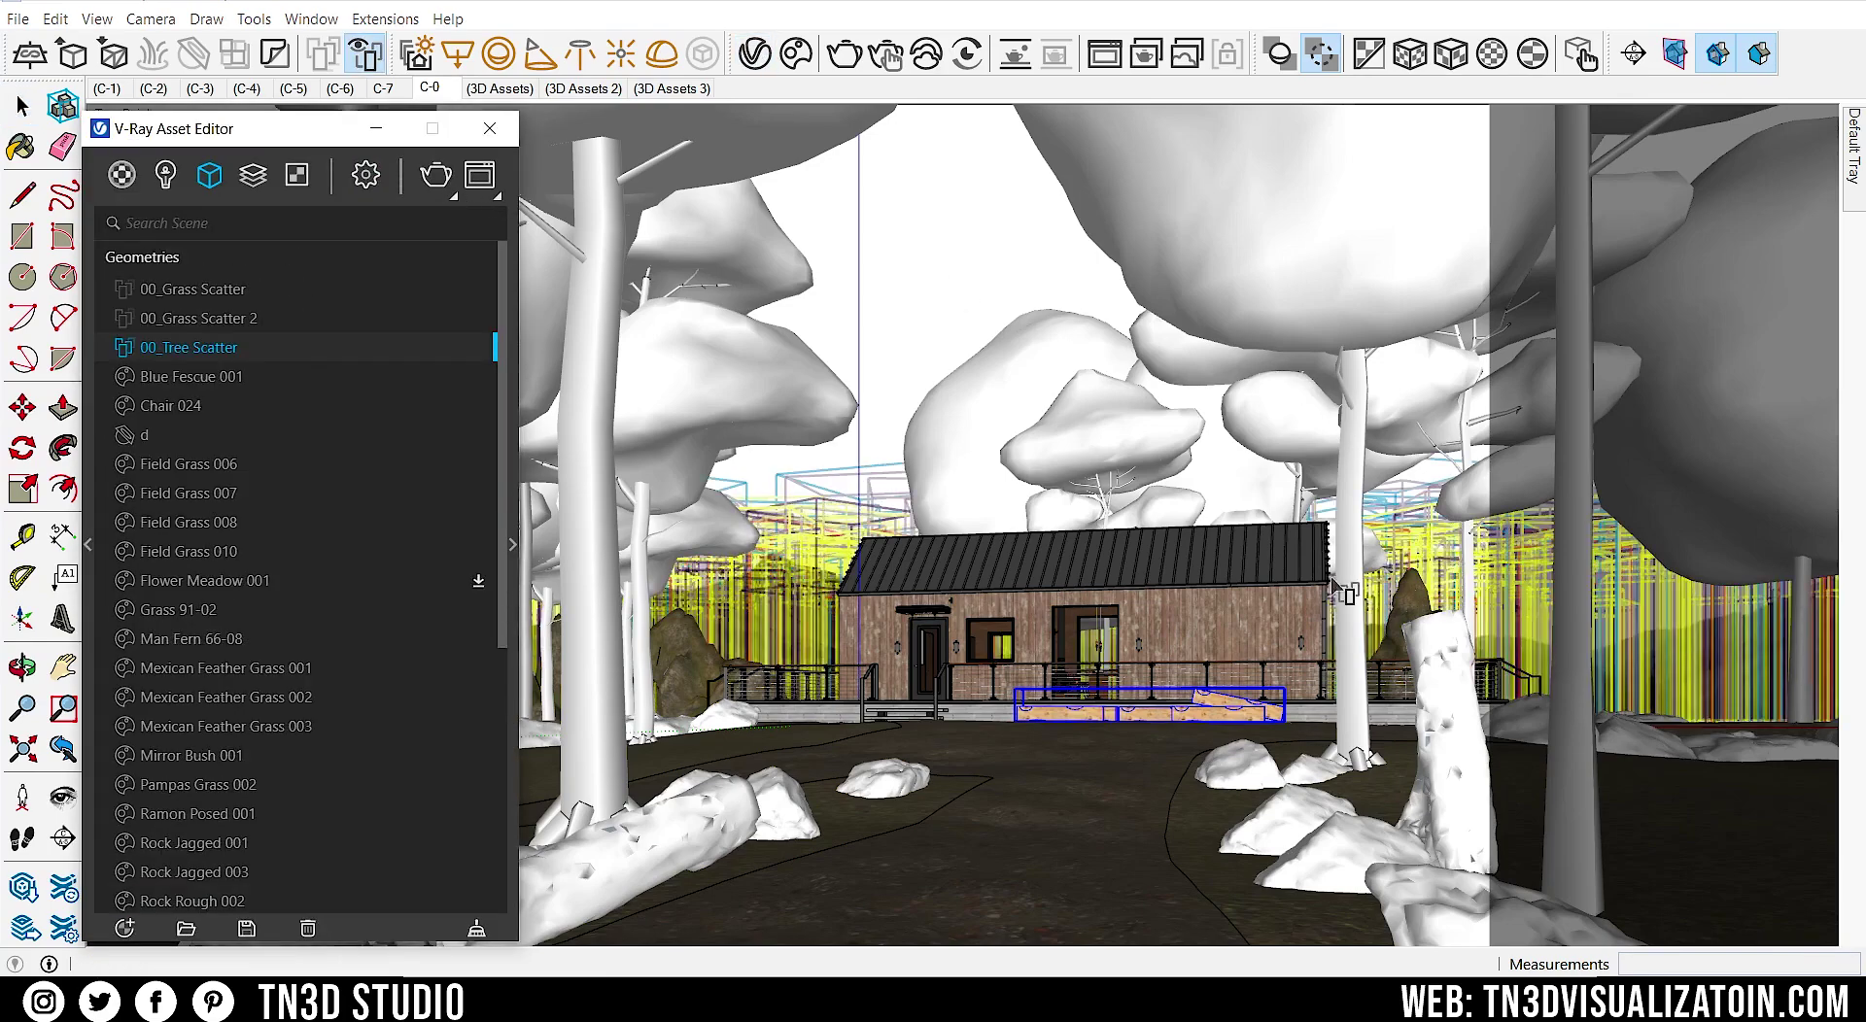
pyautogui.click(121, 289)
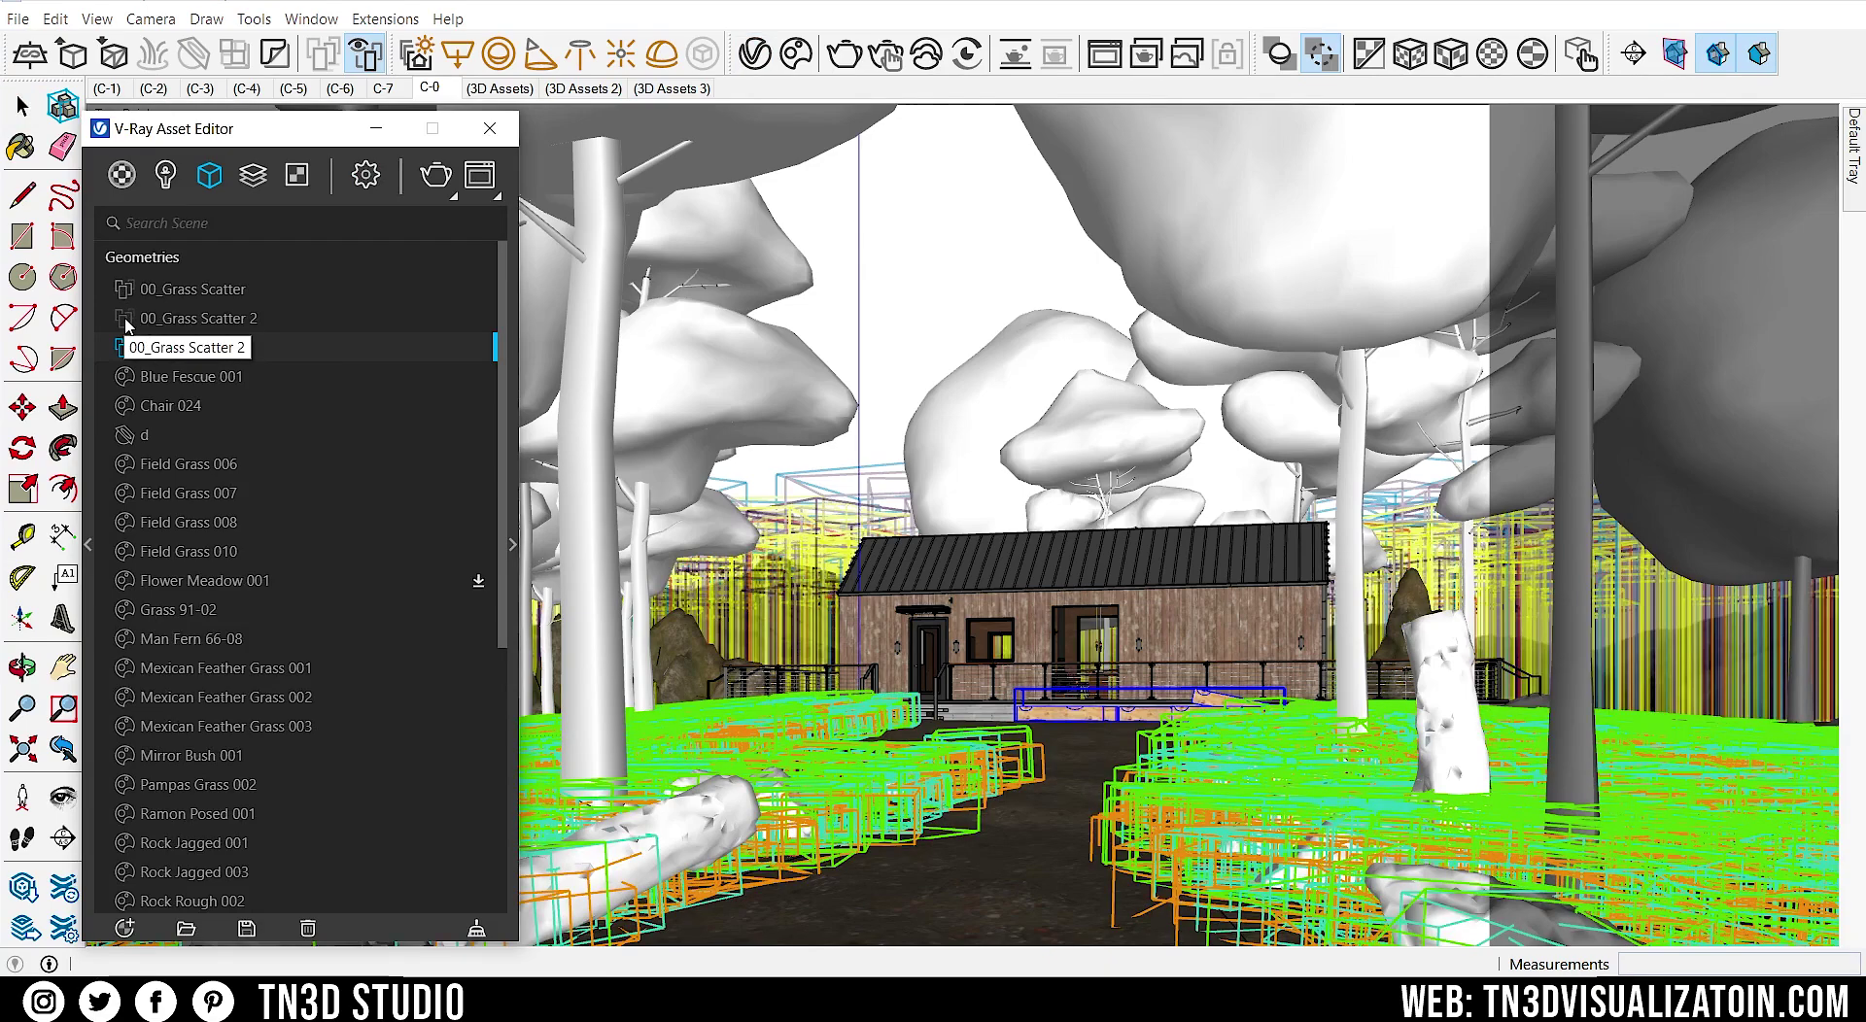
pyautogui.click(124, 317)
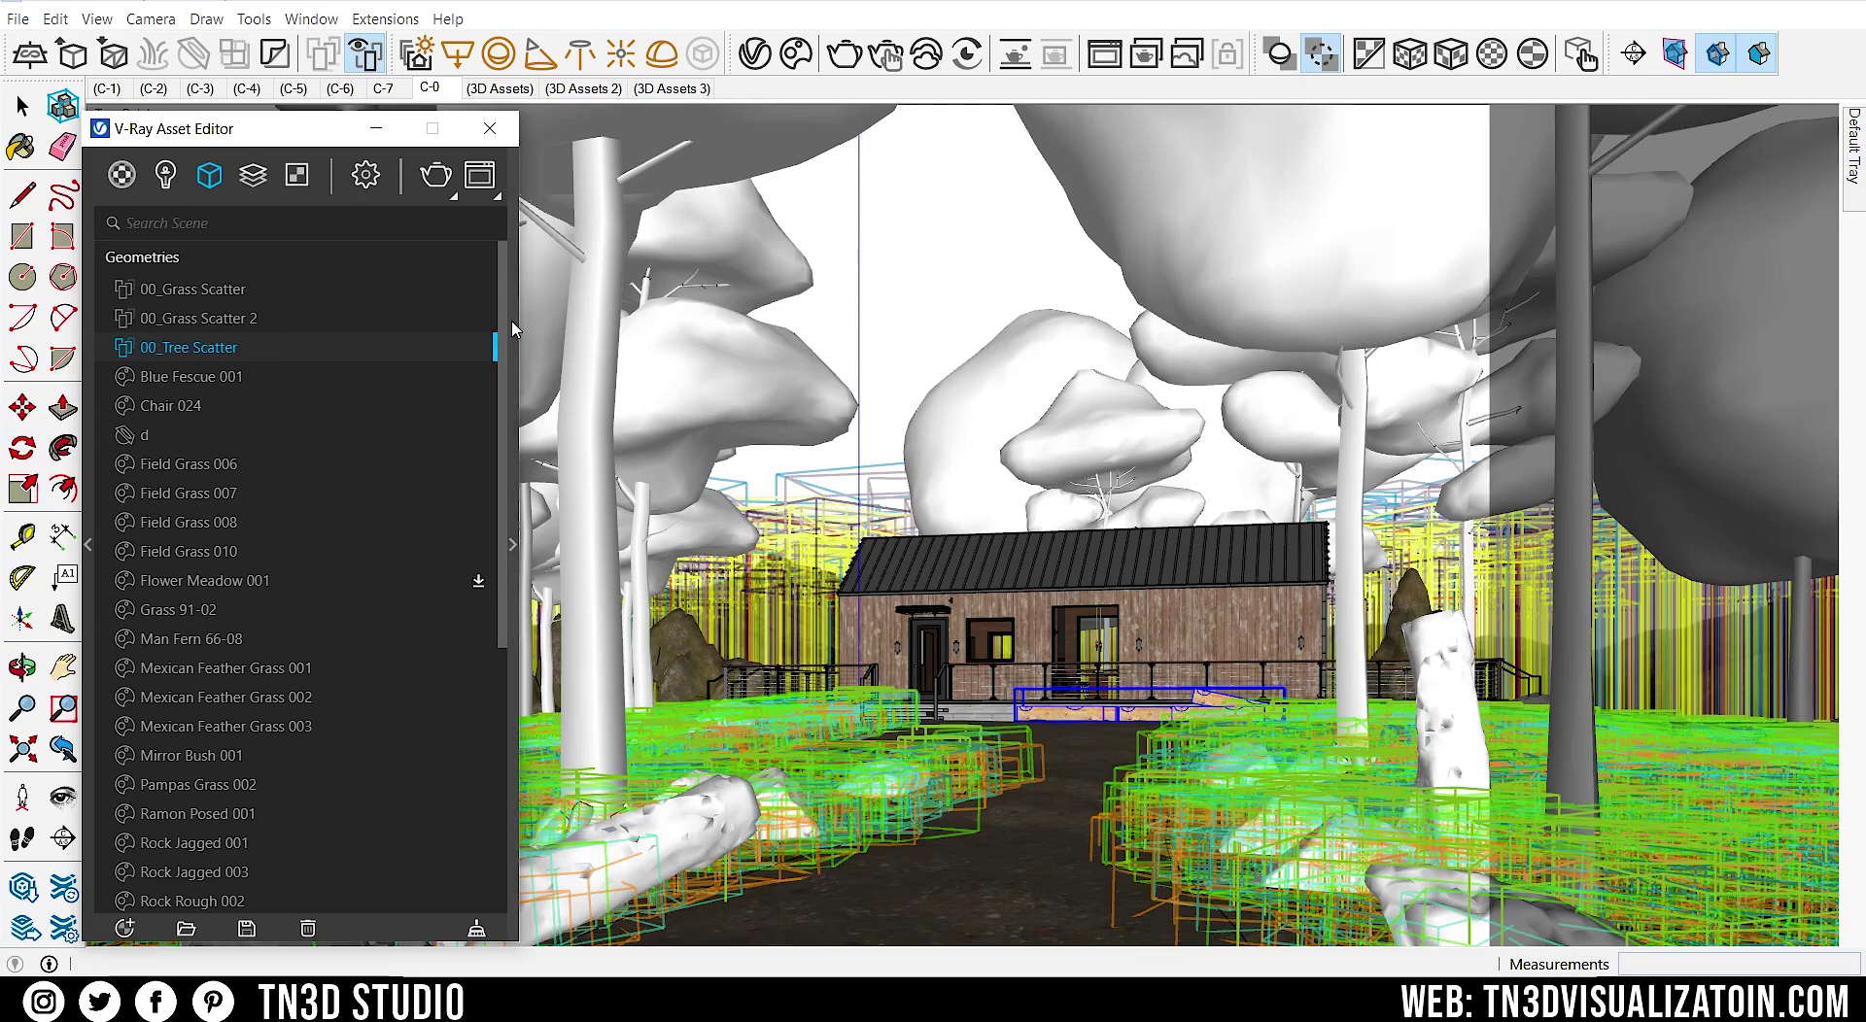
pyautogui.click(514, 331)
pyautogui.moveTo(1003, 690)
pyautogui.mouseDown()
pyautogui.moveTo(1007, 526)
pyautogui.moveTo(1033, 696)
pyautogui.mouseUp()
pyautogui.click(258, 318)
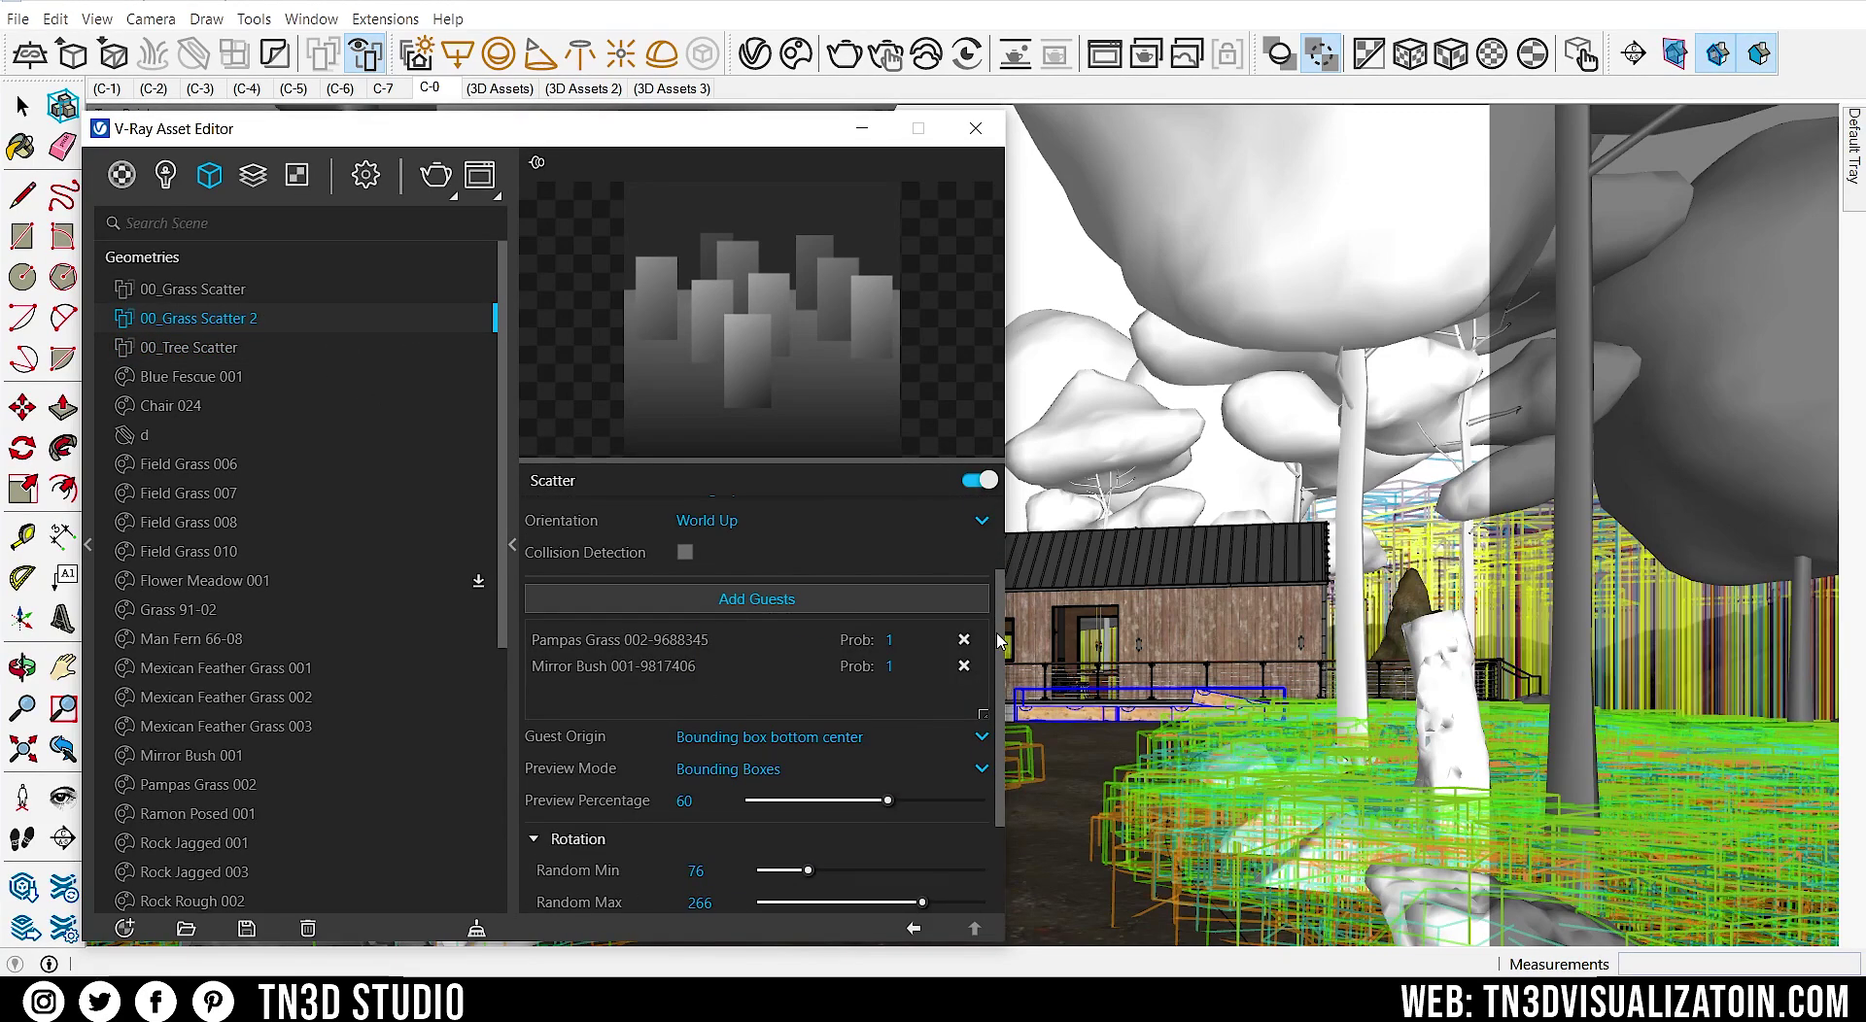
pyautogui.moveTo(999, 584); pyautogui.dragTo(1002, 714)
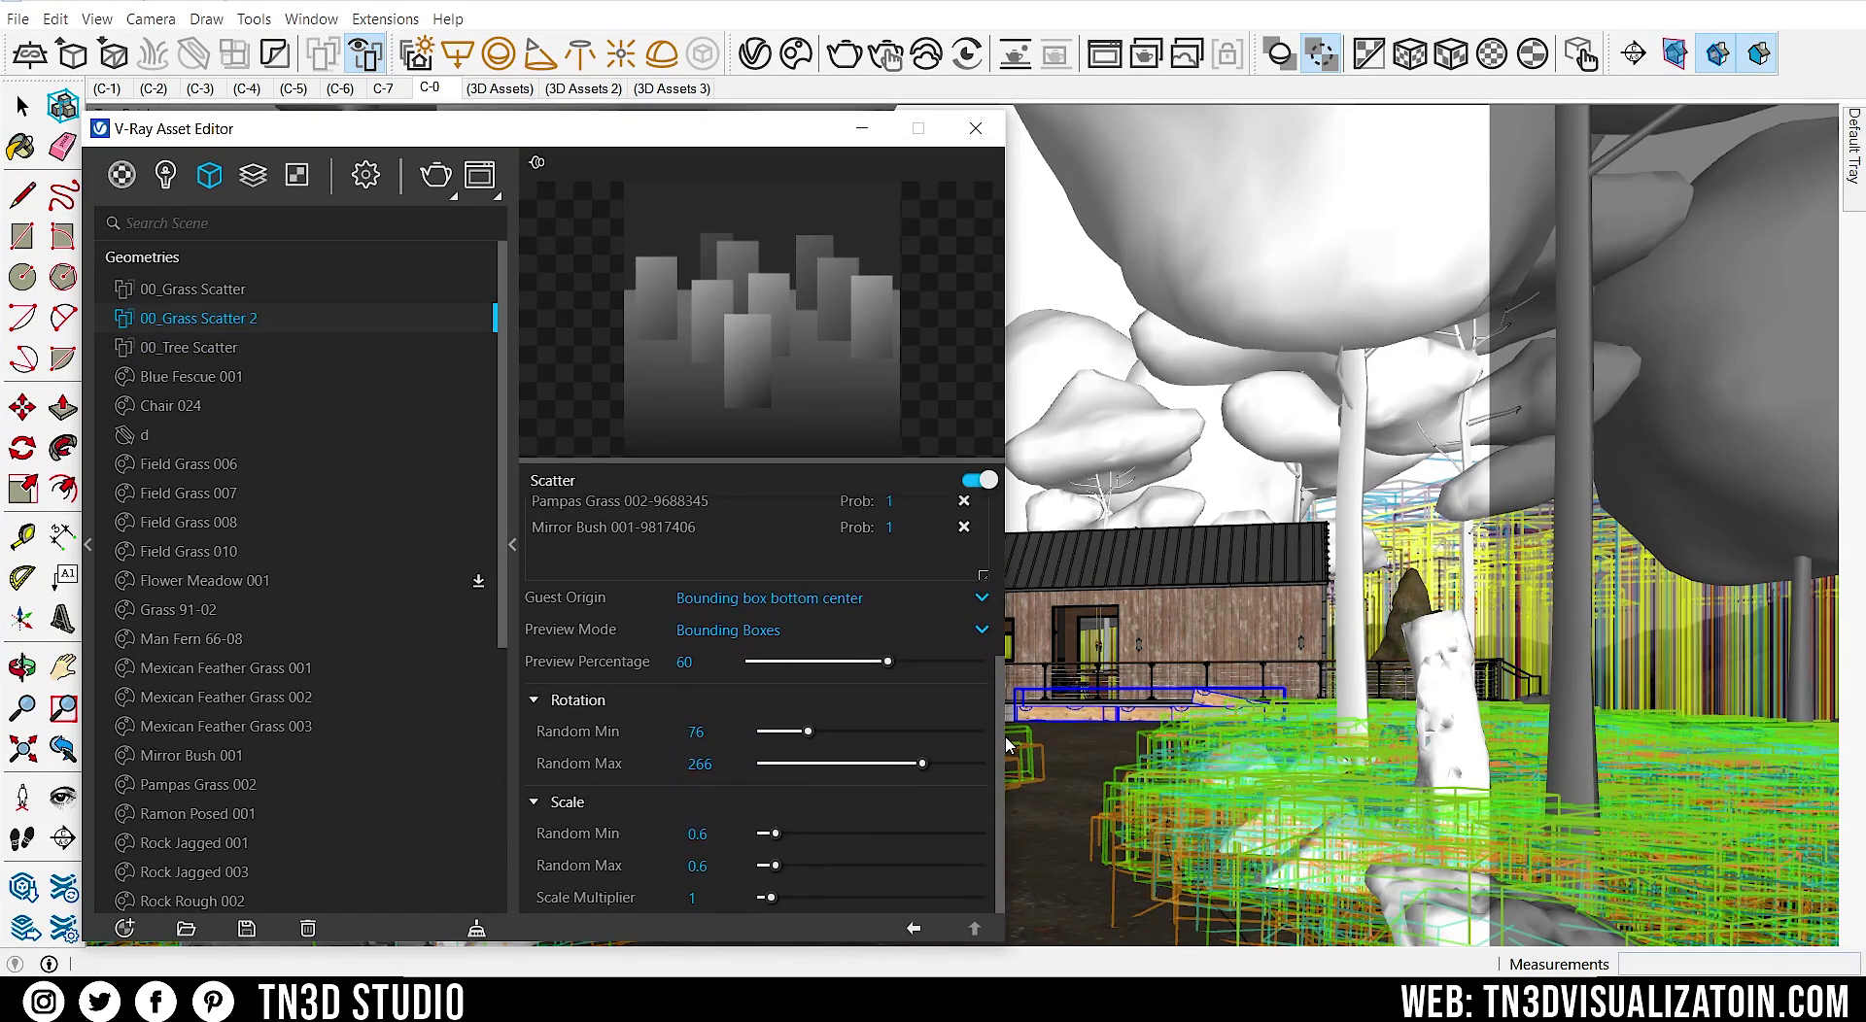
pyautogui.click(243, 290)
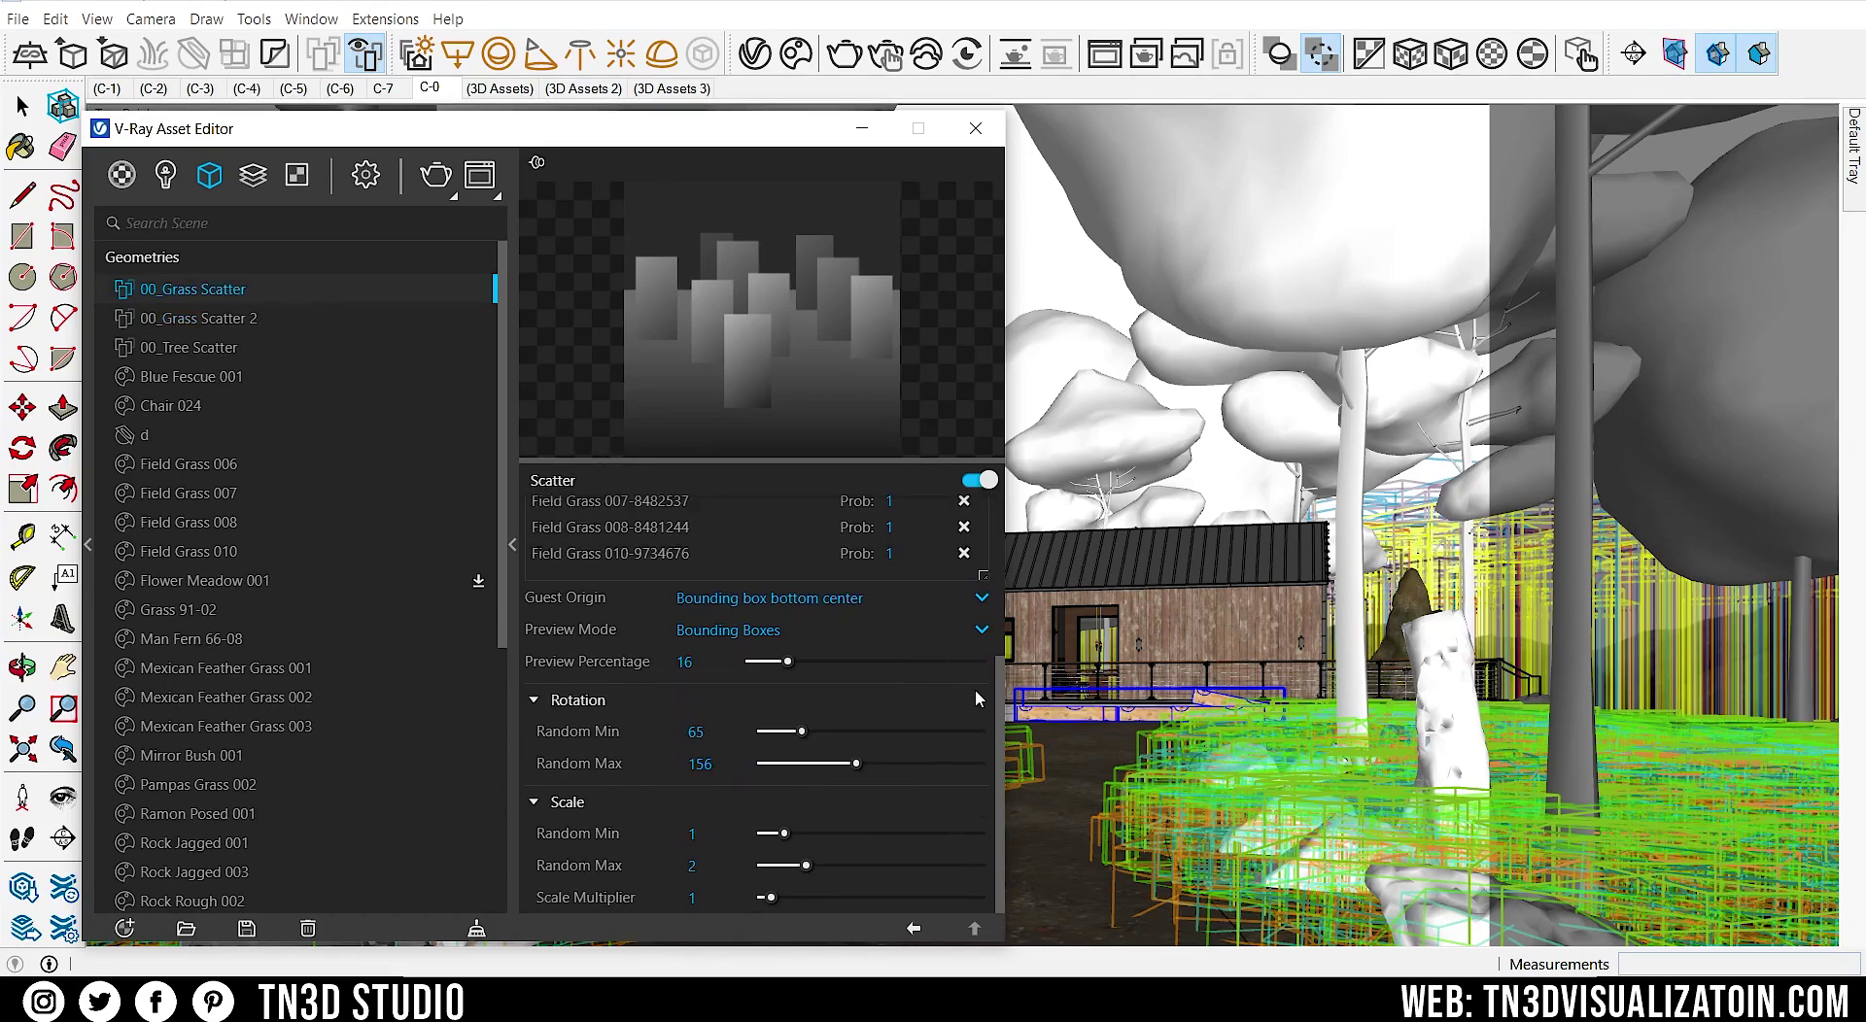
pyautogui.moveTo(1002, 714)
pyautogui.mouseDown()
pyautogui.moveTo(1000, 541)
pyautogui.moveTo(1001, 701)
pyautogui.mouseUp()
# - Close the Asset Editor, then zoom and pan across the grey clay cabin render to the sky
pyautogui.click(976, 128)
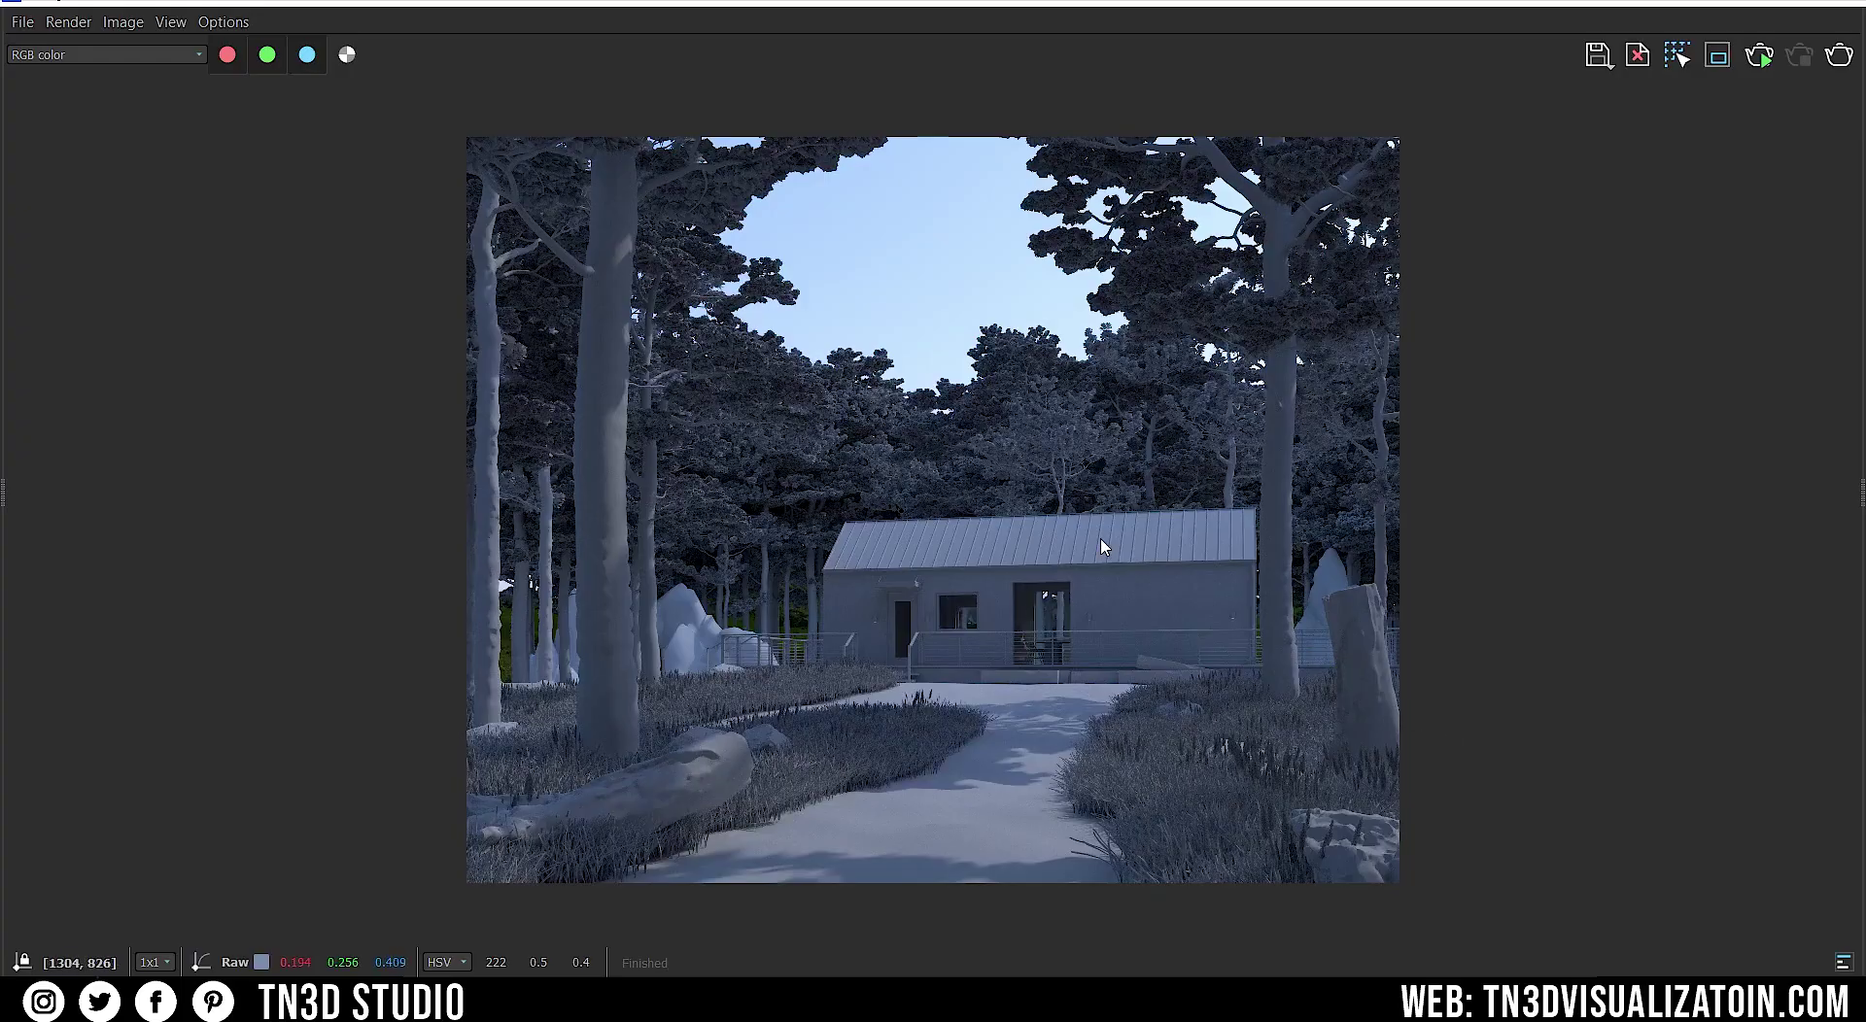
pyautogui.scroll(3, 1118, 644)
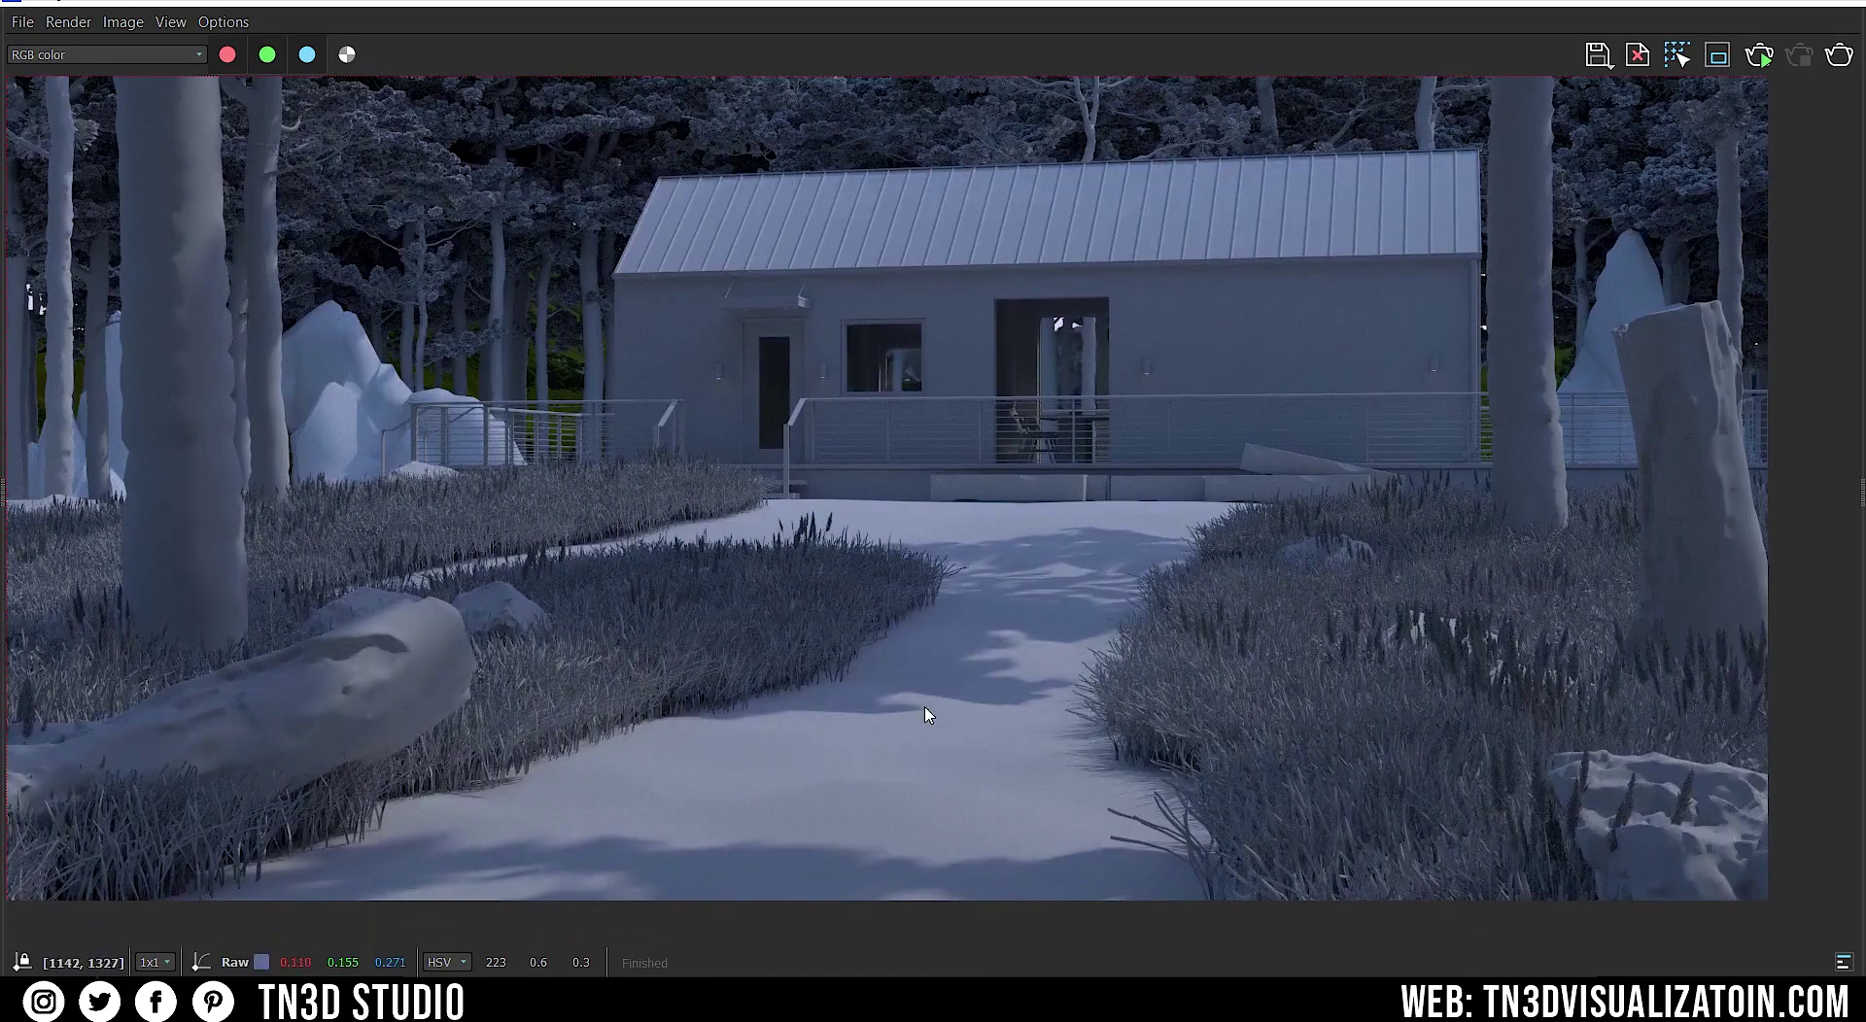
pyautogui.moveTo(821, 716); pyautogui.dragTo(1170, 717, button='middle')
pyautogui.moveTo(897, 722); pyautogui.dragTo(1059, 842, button='middle')
pyautogui.scroll(-10, 1059, 843)
pyautogui.scroll(5, 952, 424)
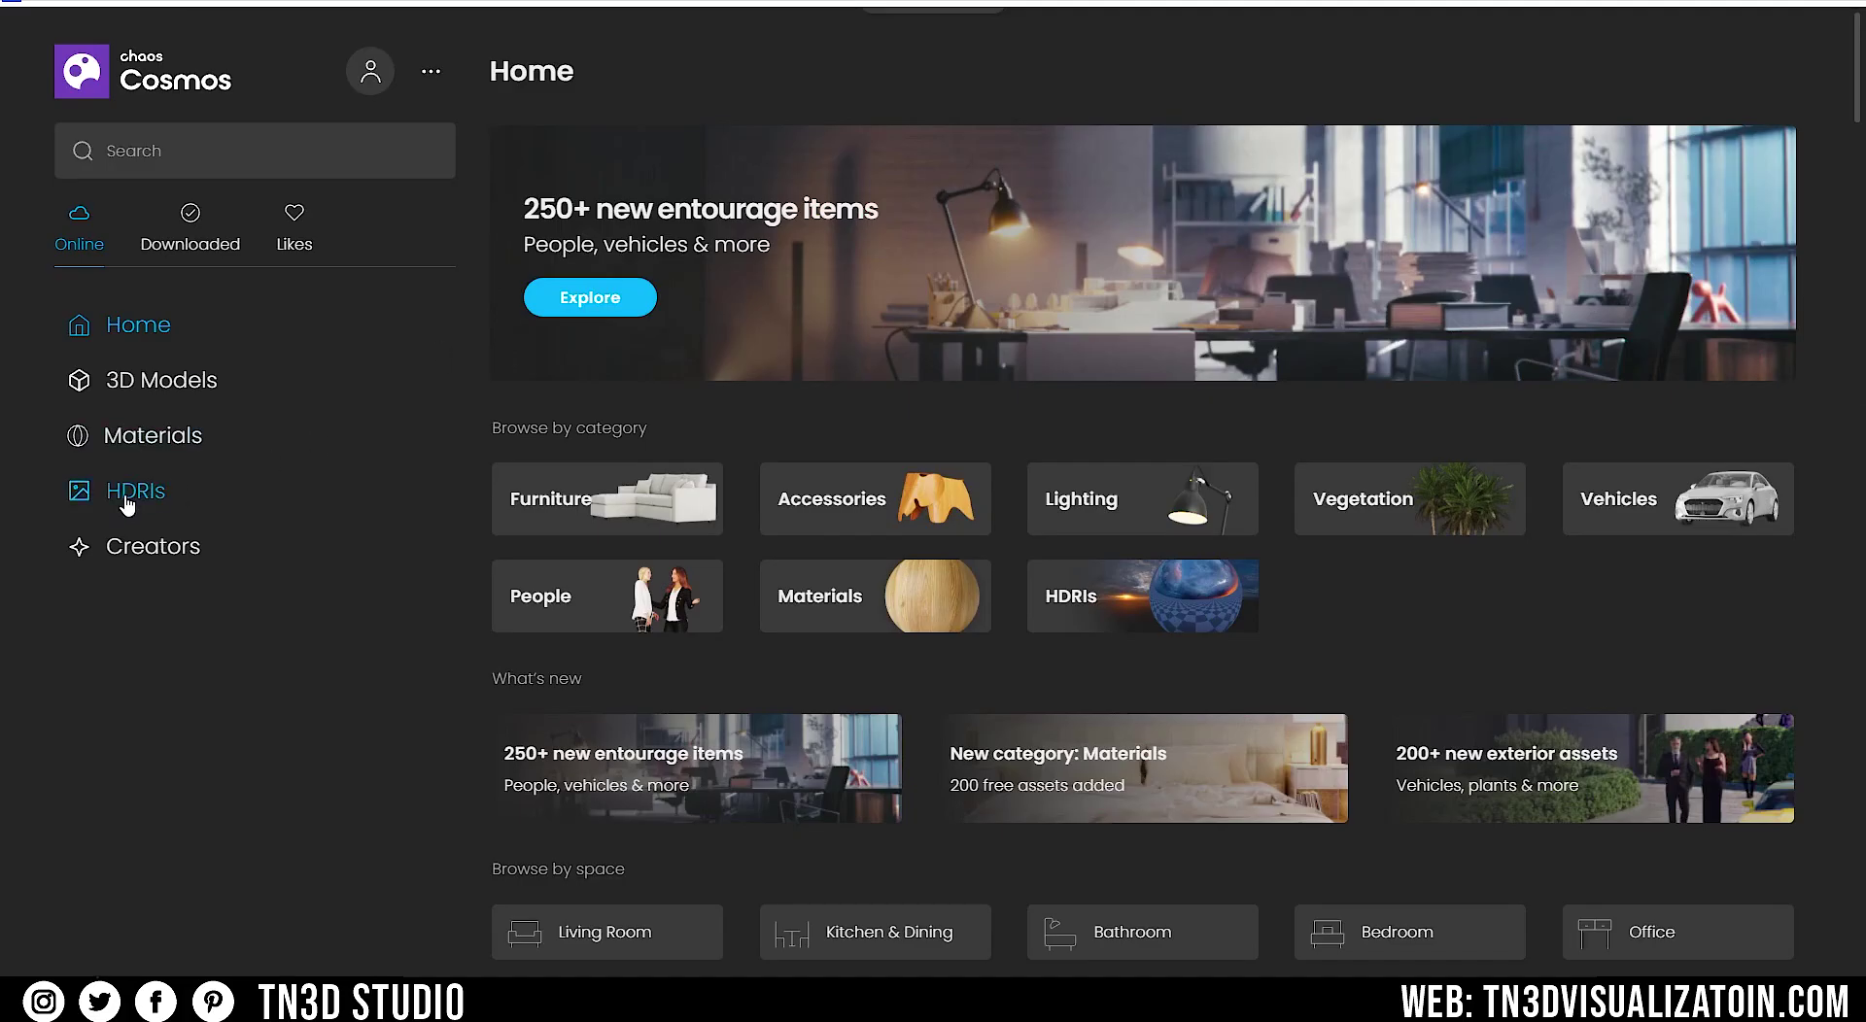
# - Filter Chaos Cosmos to the Day collection of HDRIs
pyautogui.click(128, 493)
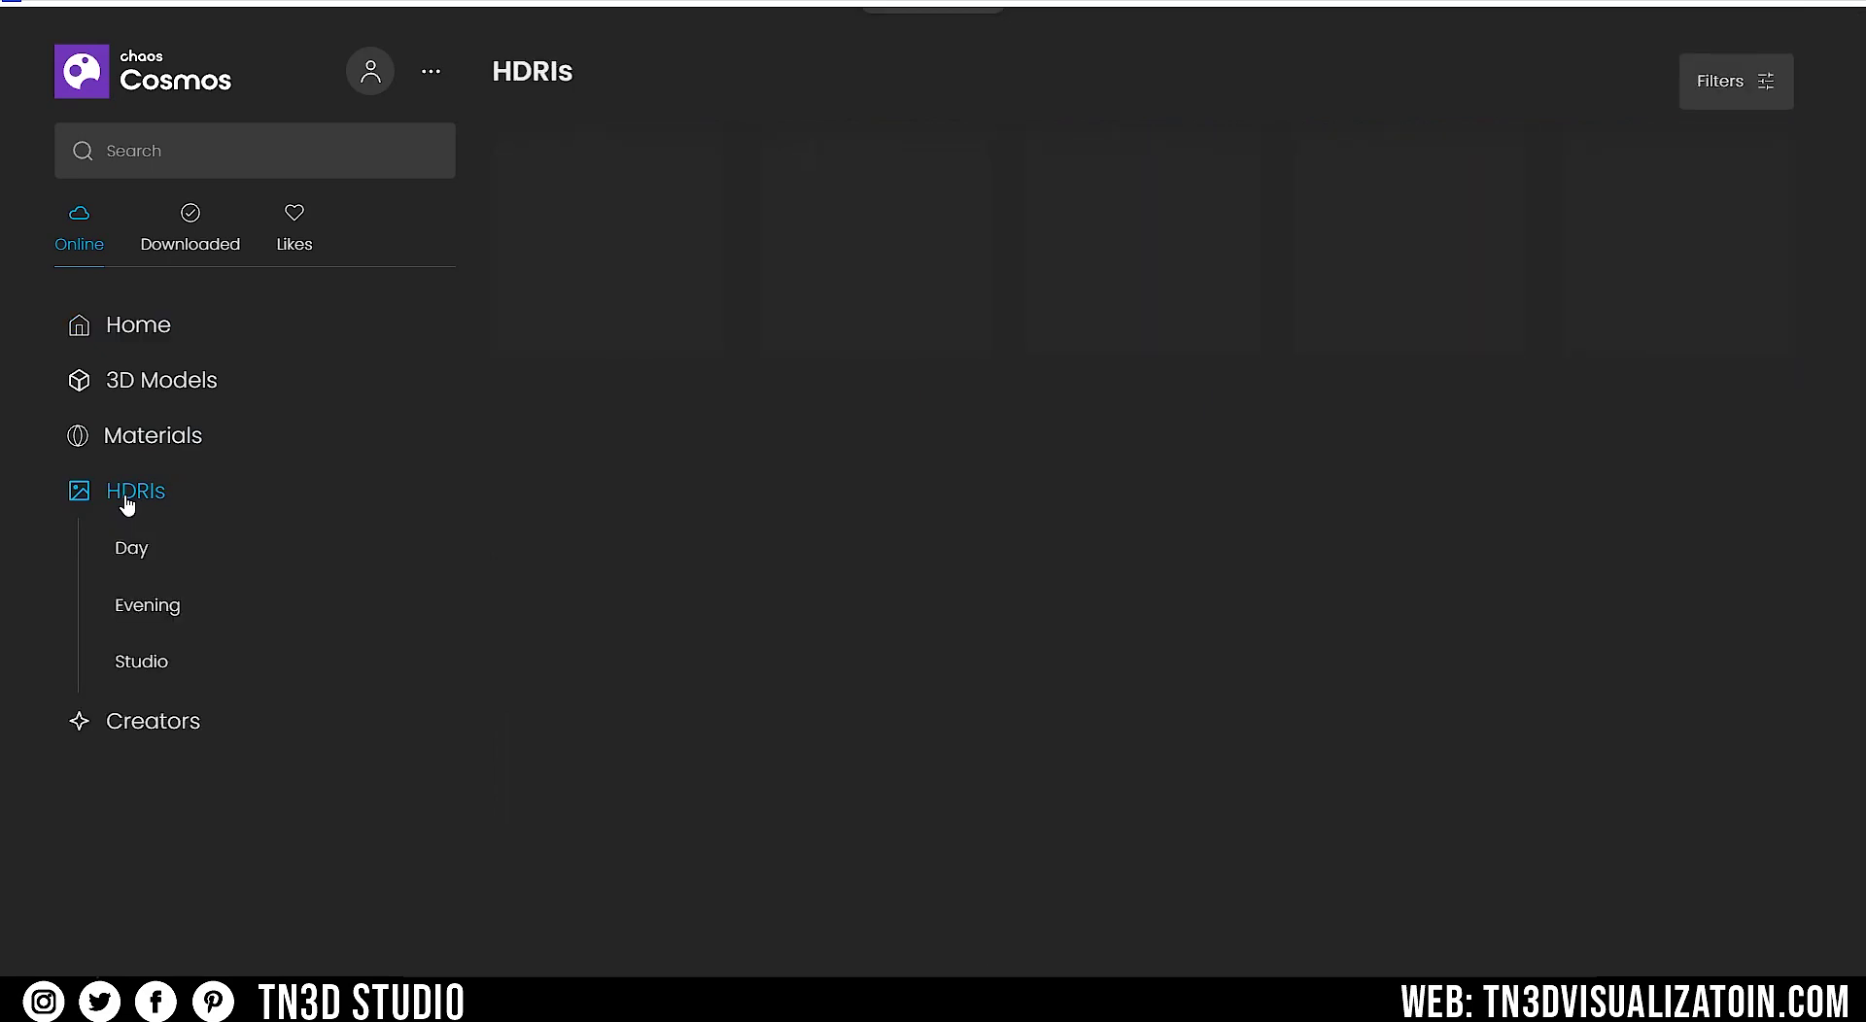
pyautogui.click(131, 548)
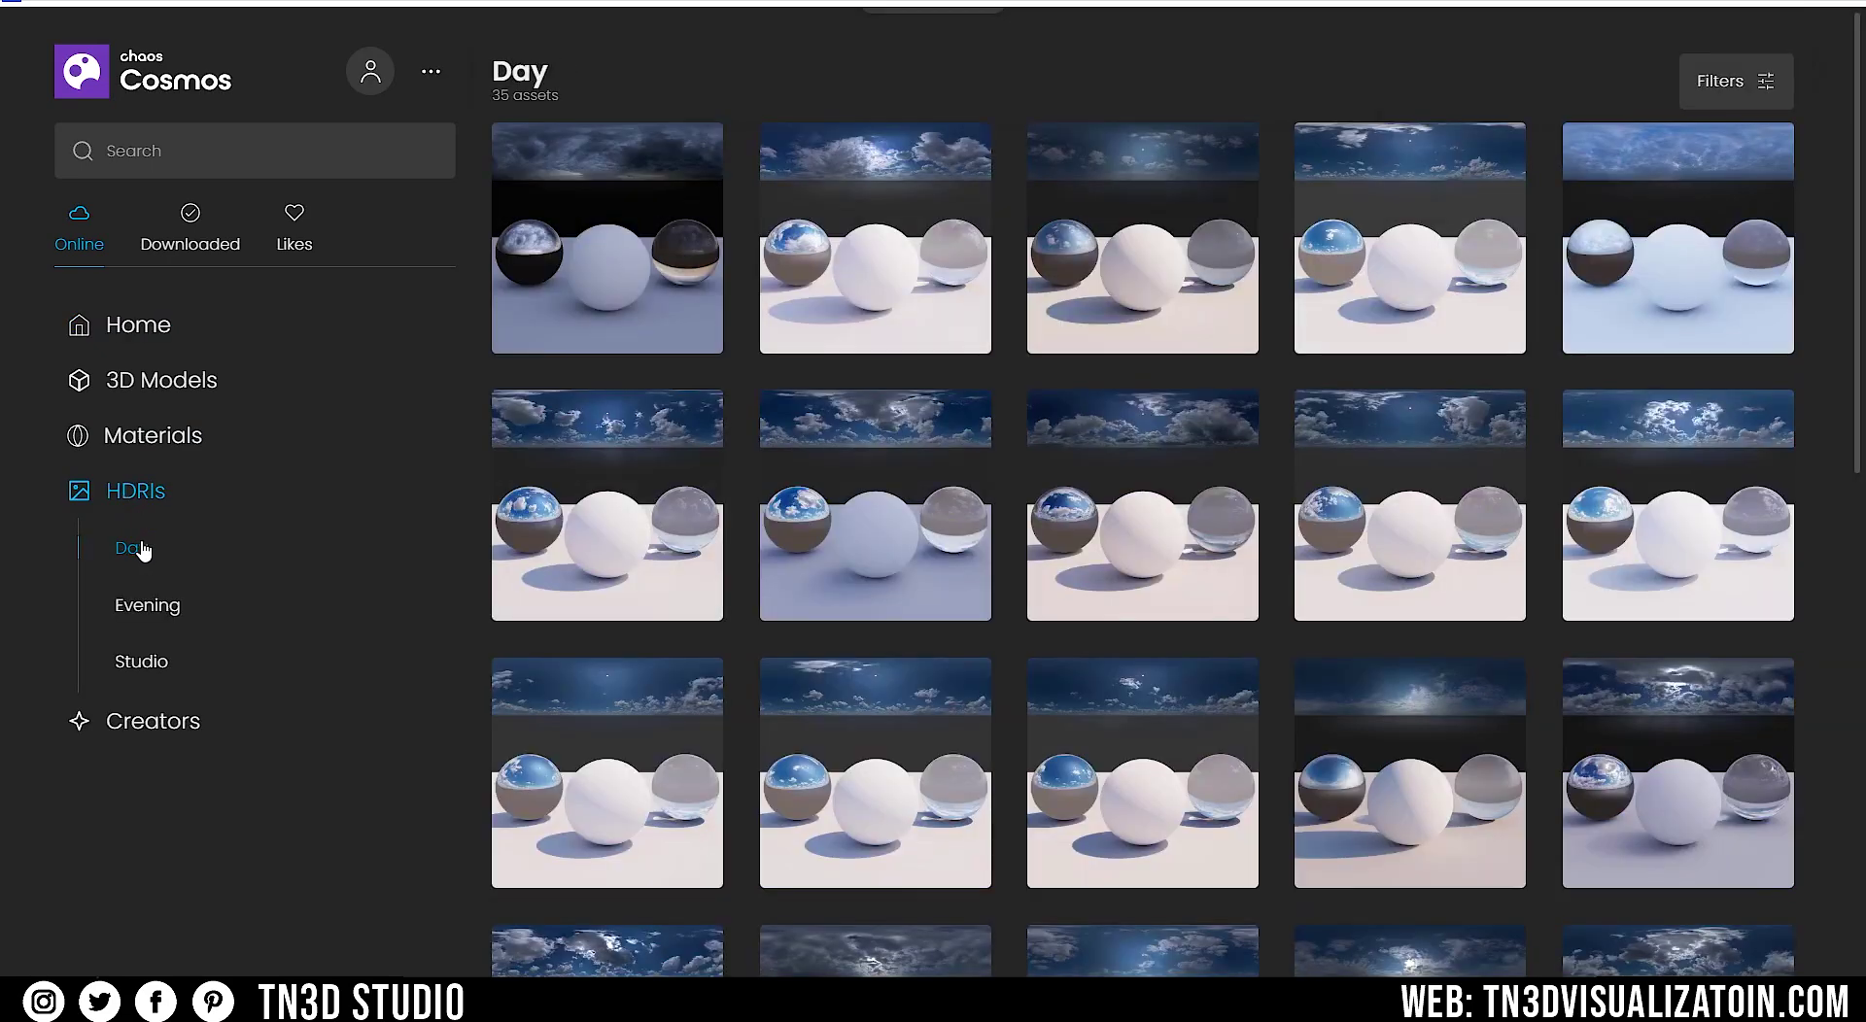
pyautogui.scroll(-10, 1665, 312)
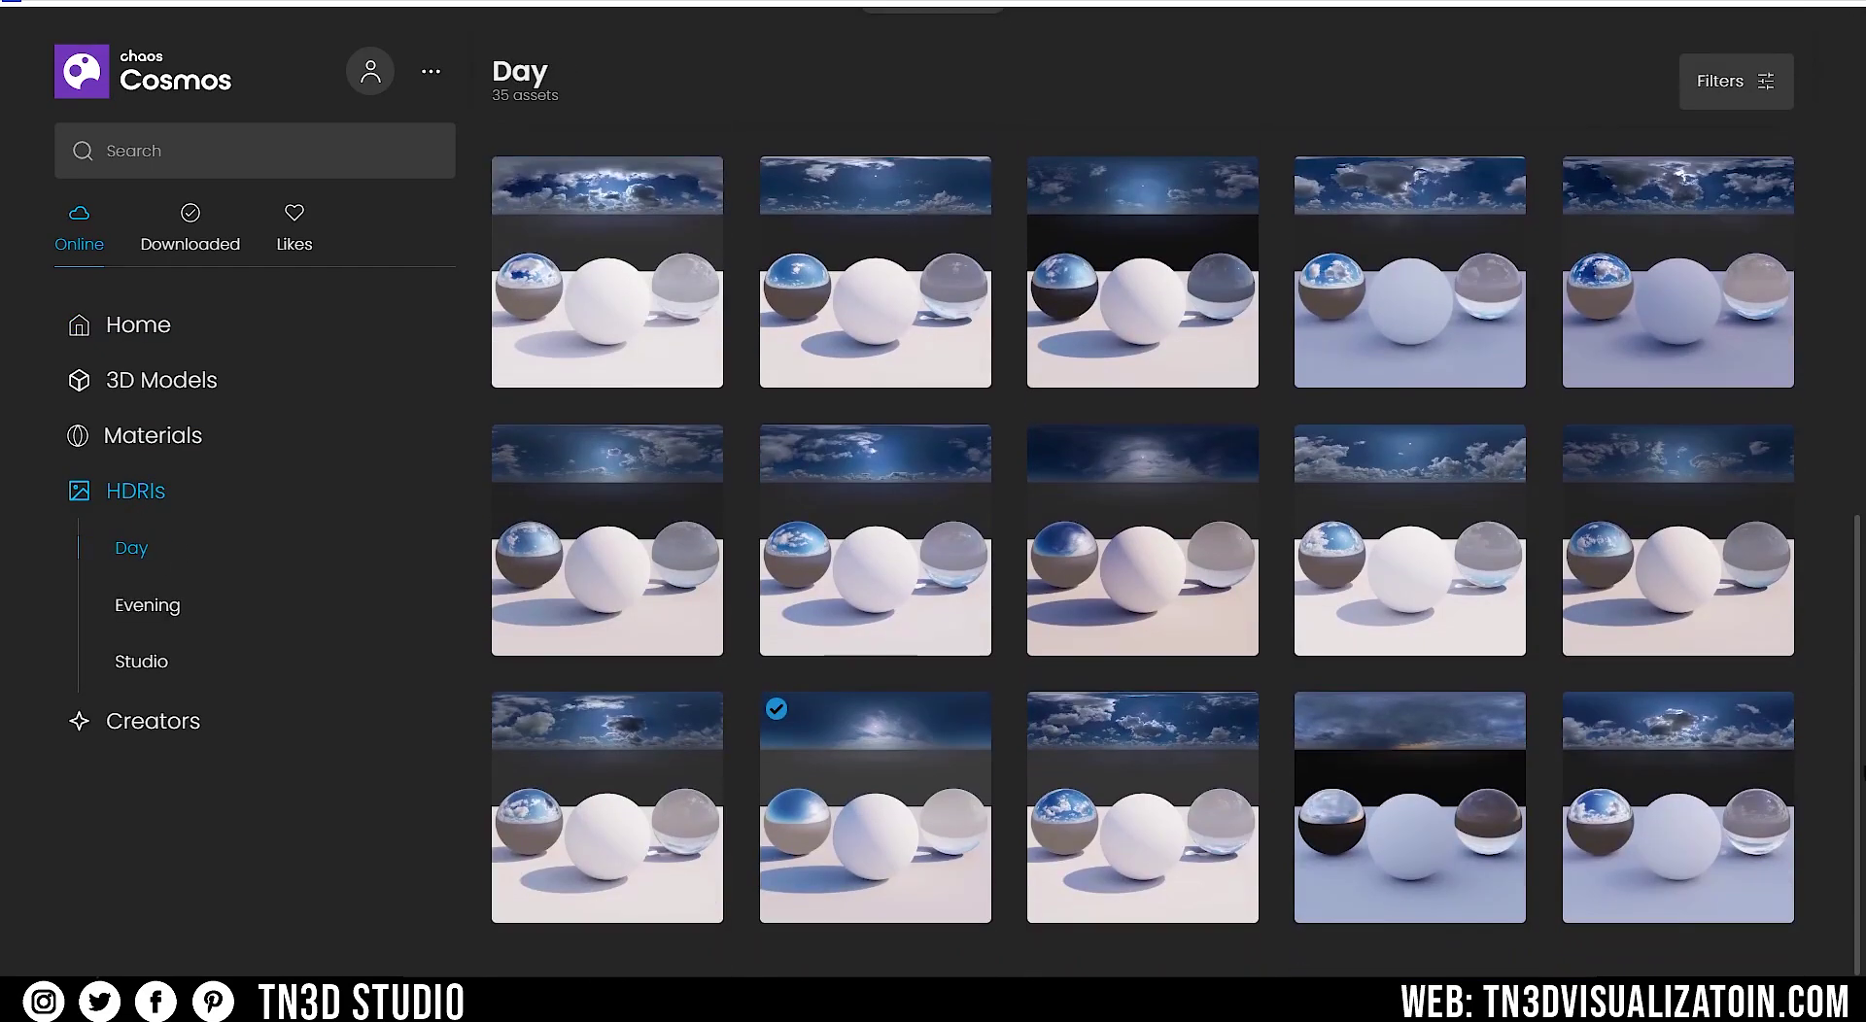
pyautogui.scroll(10, 593, 292)
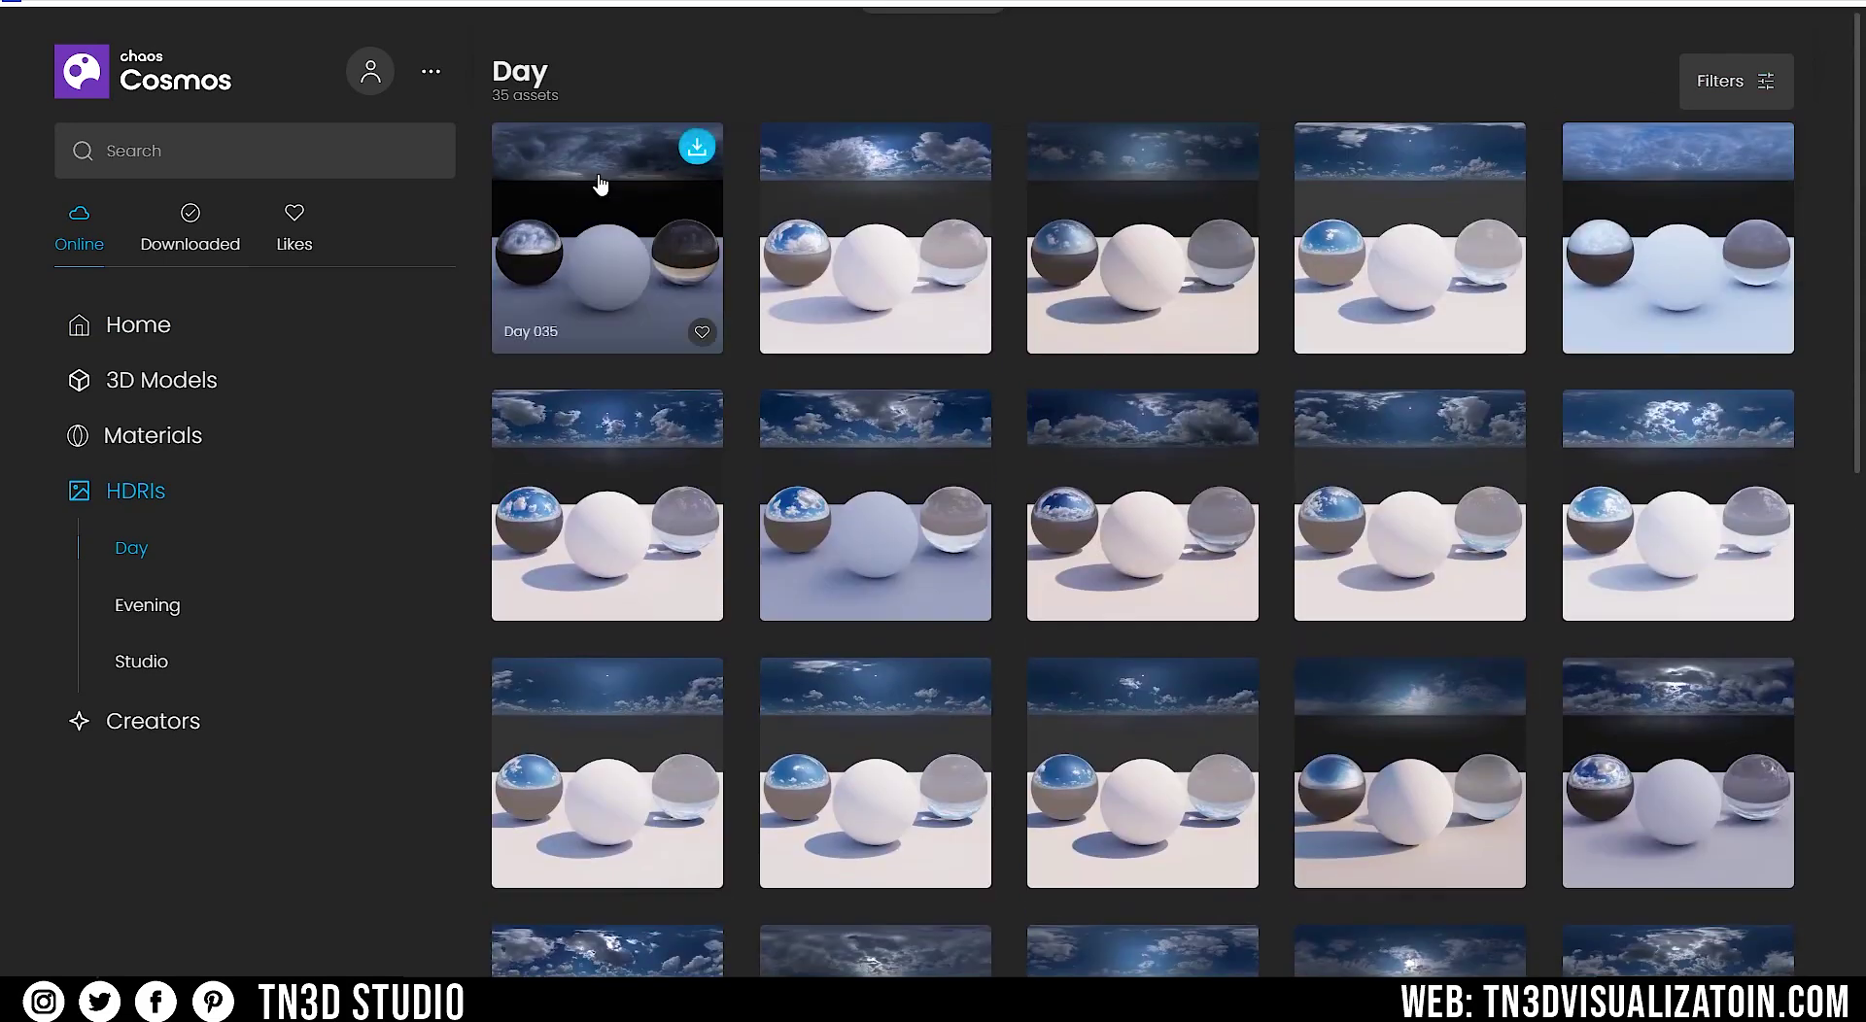
# - Open Day 035, review its sample house renders, and download it
pyautogui.click(600, 214)
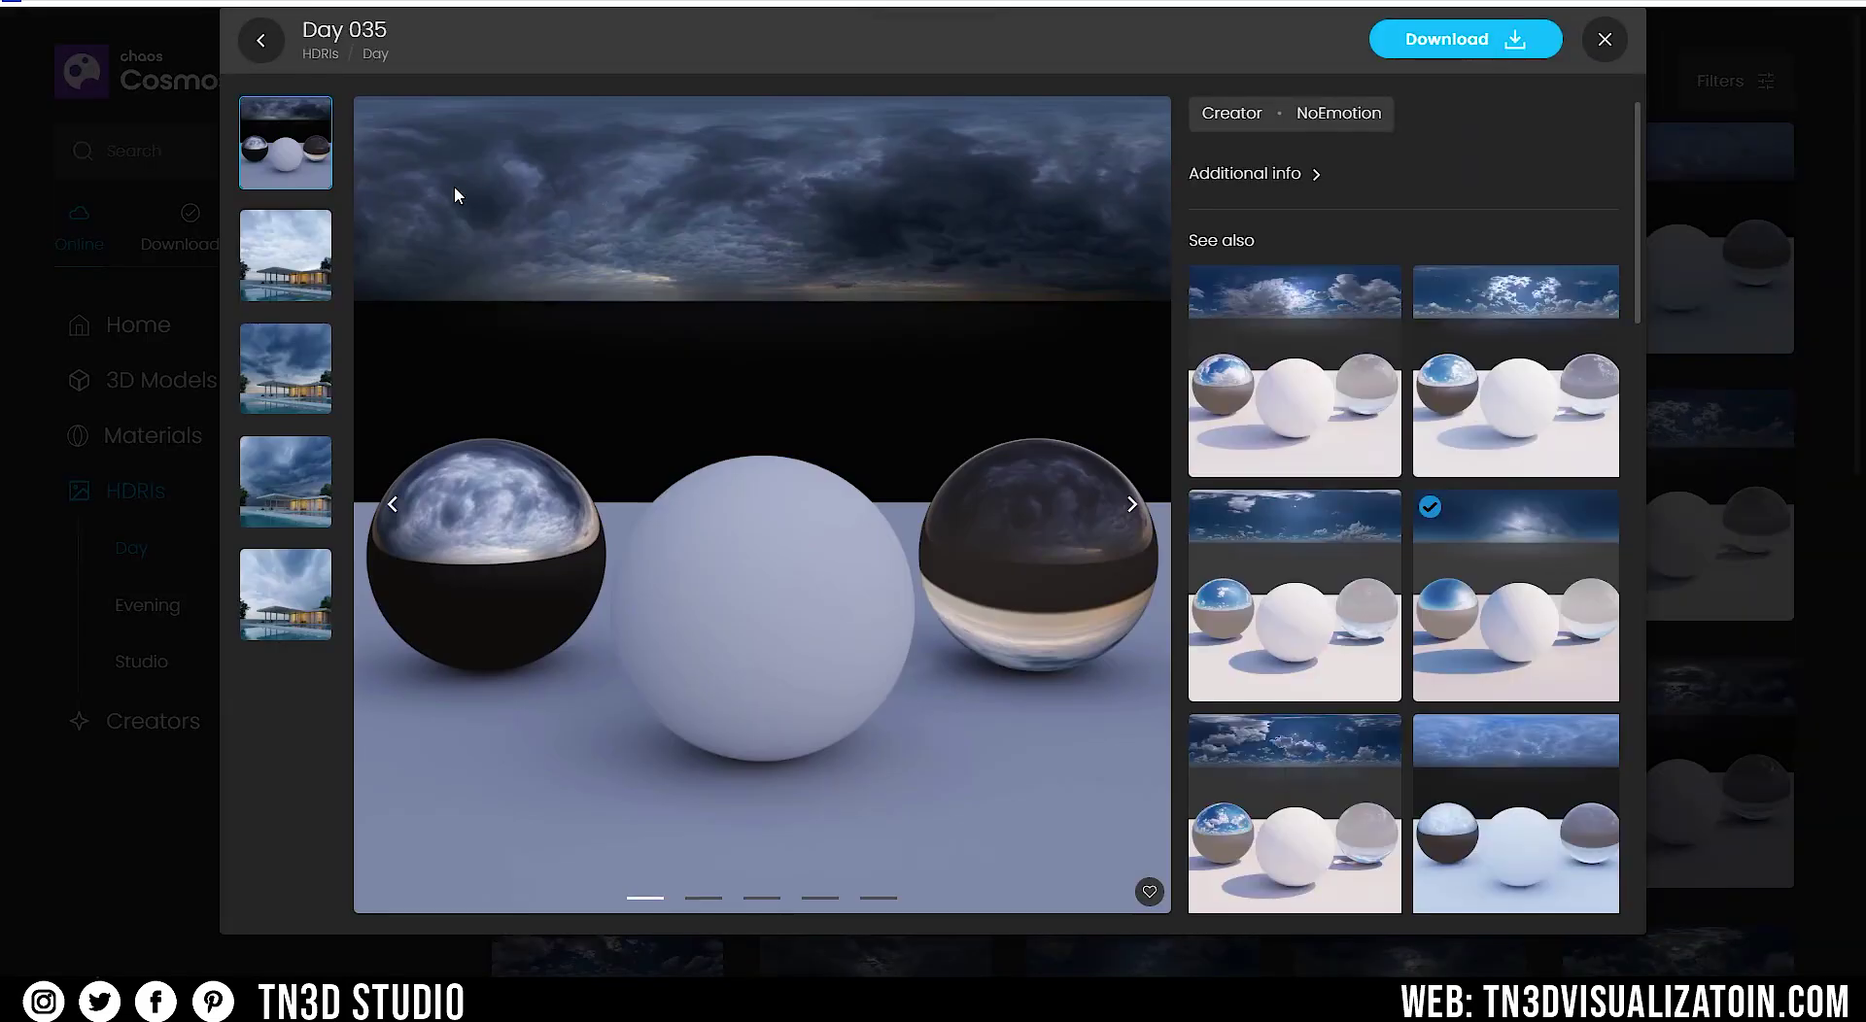
pyautogui.click(270, 229)
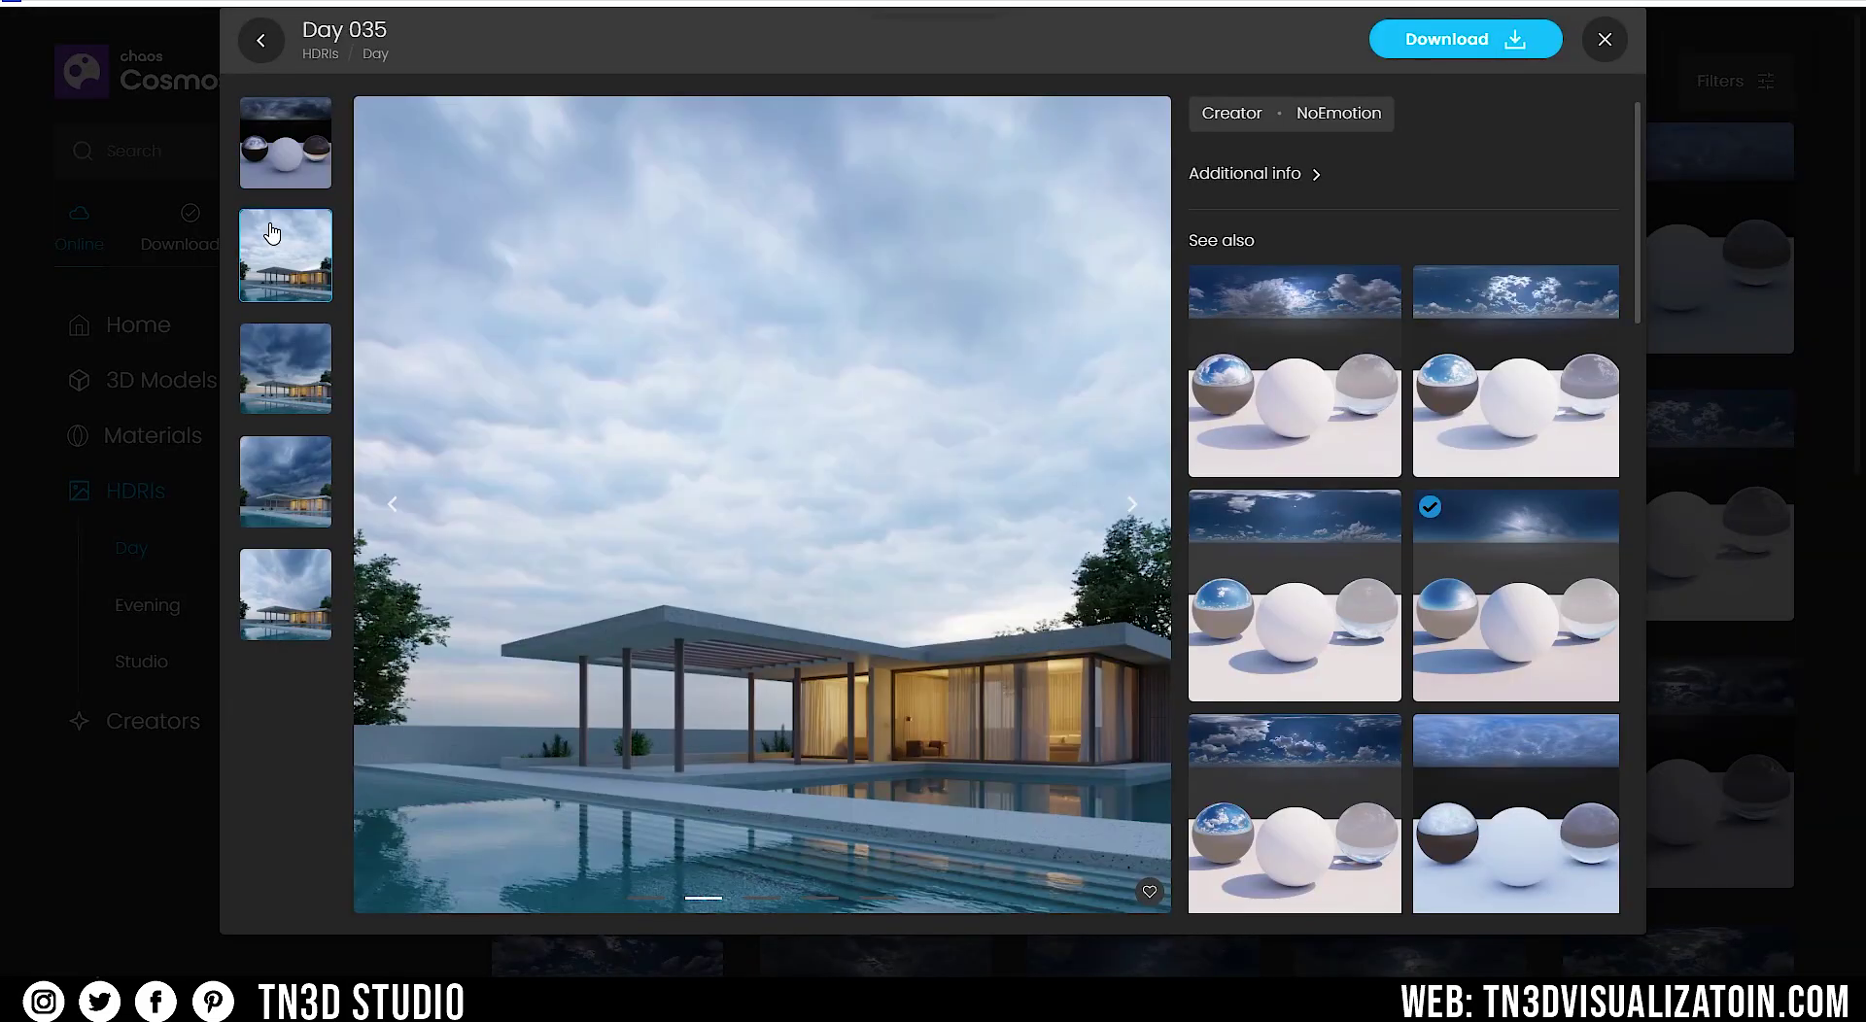
pyautogui.click(300, 348)
pyautogui.click(293, 468)
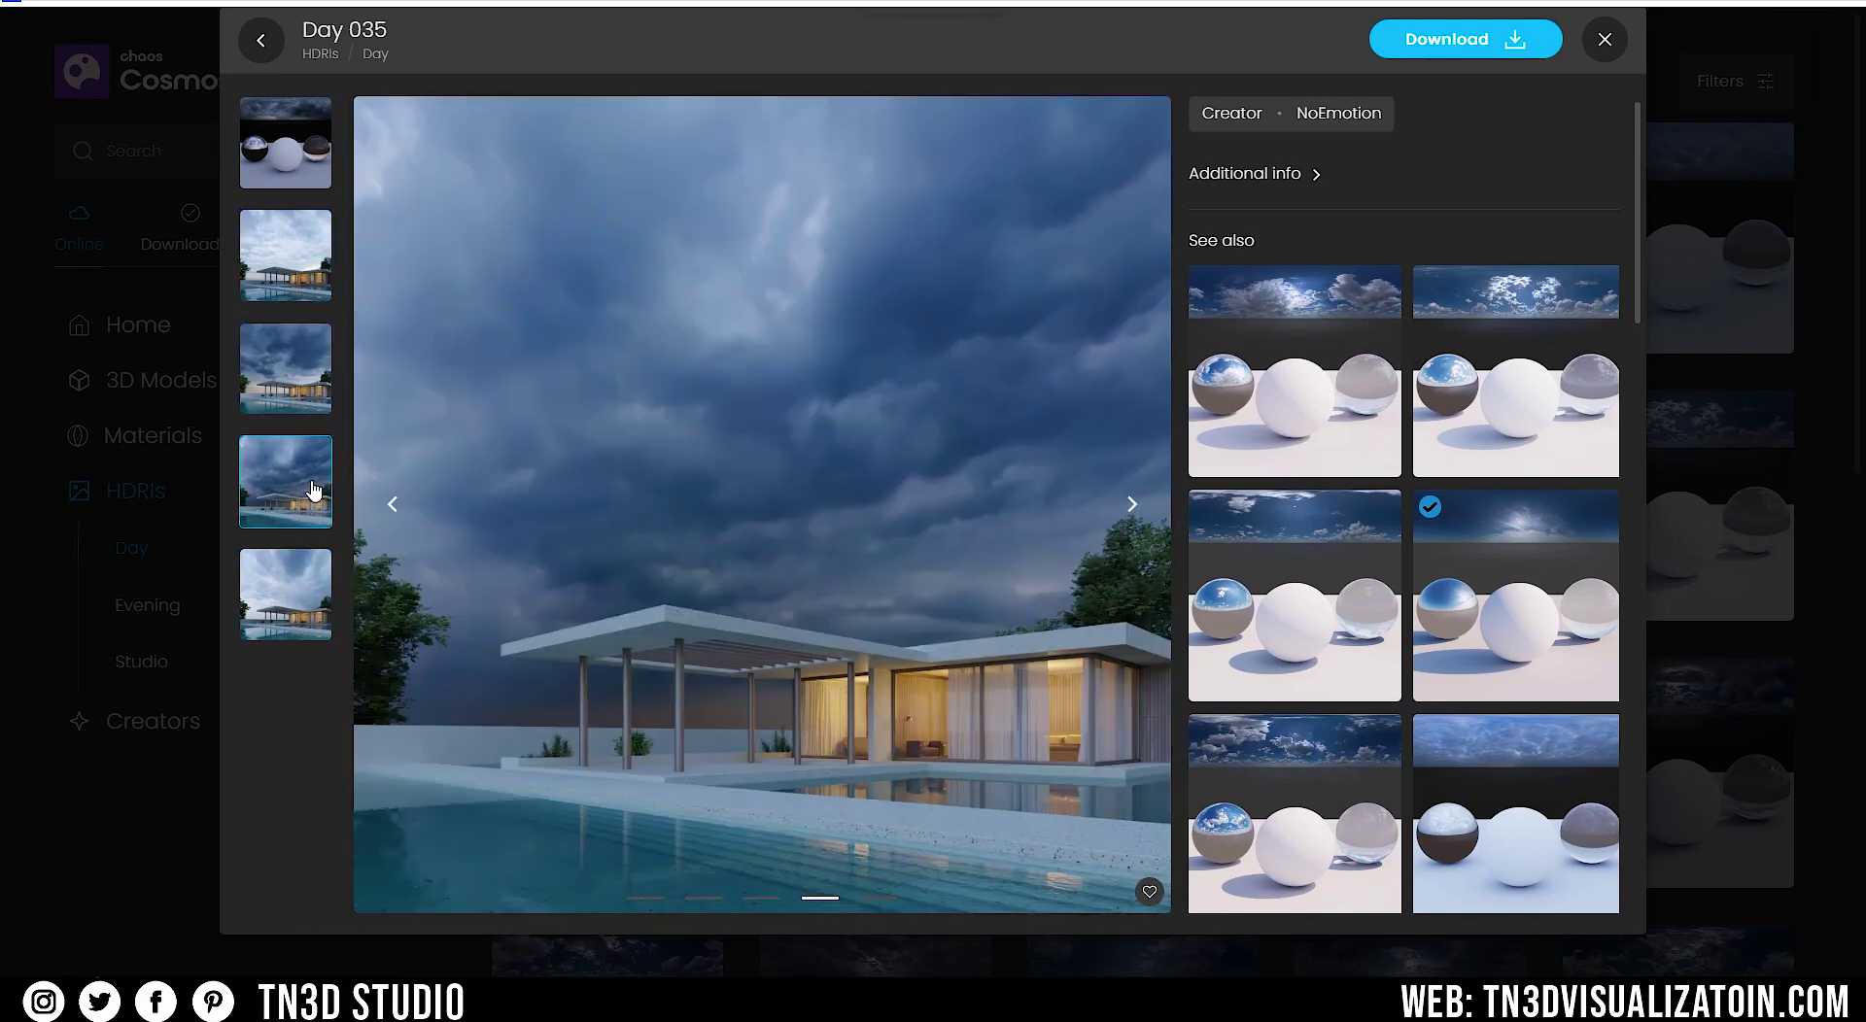
pyautogui.click(1529, 44)
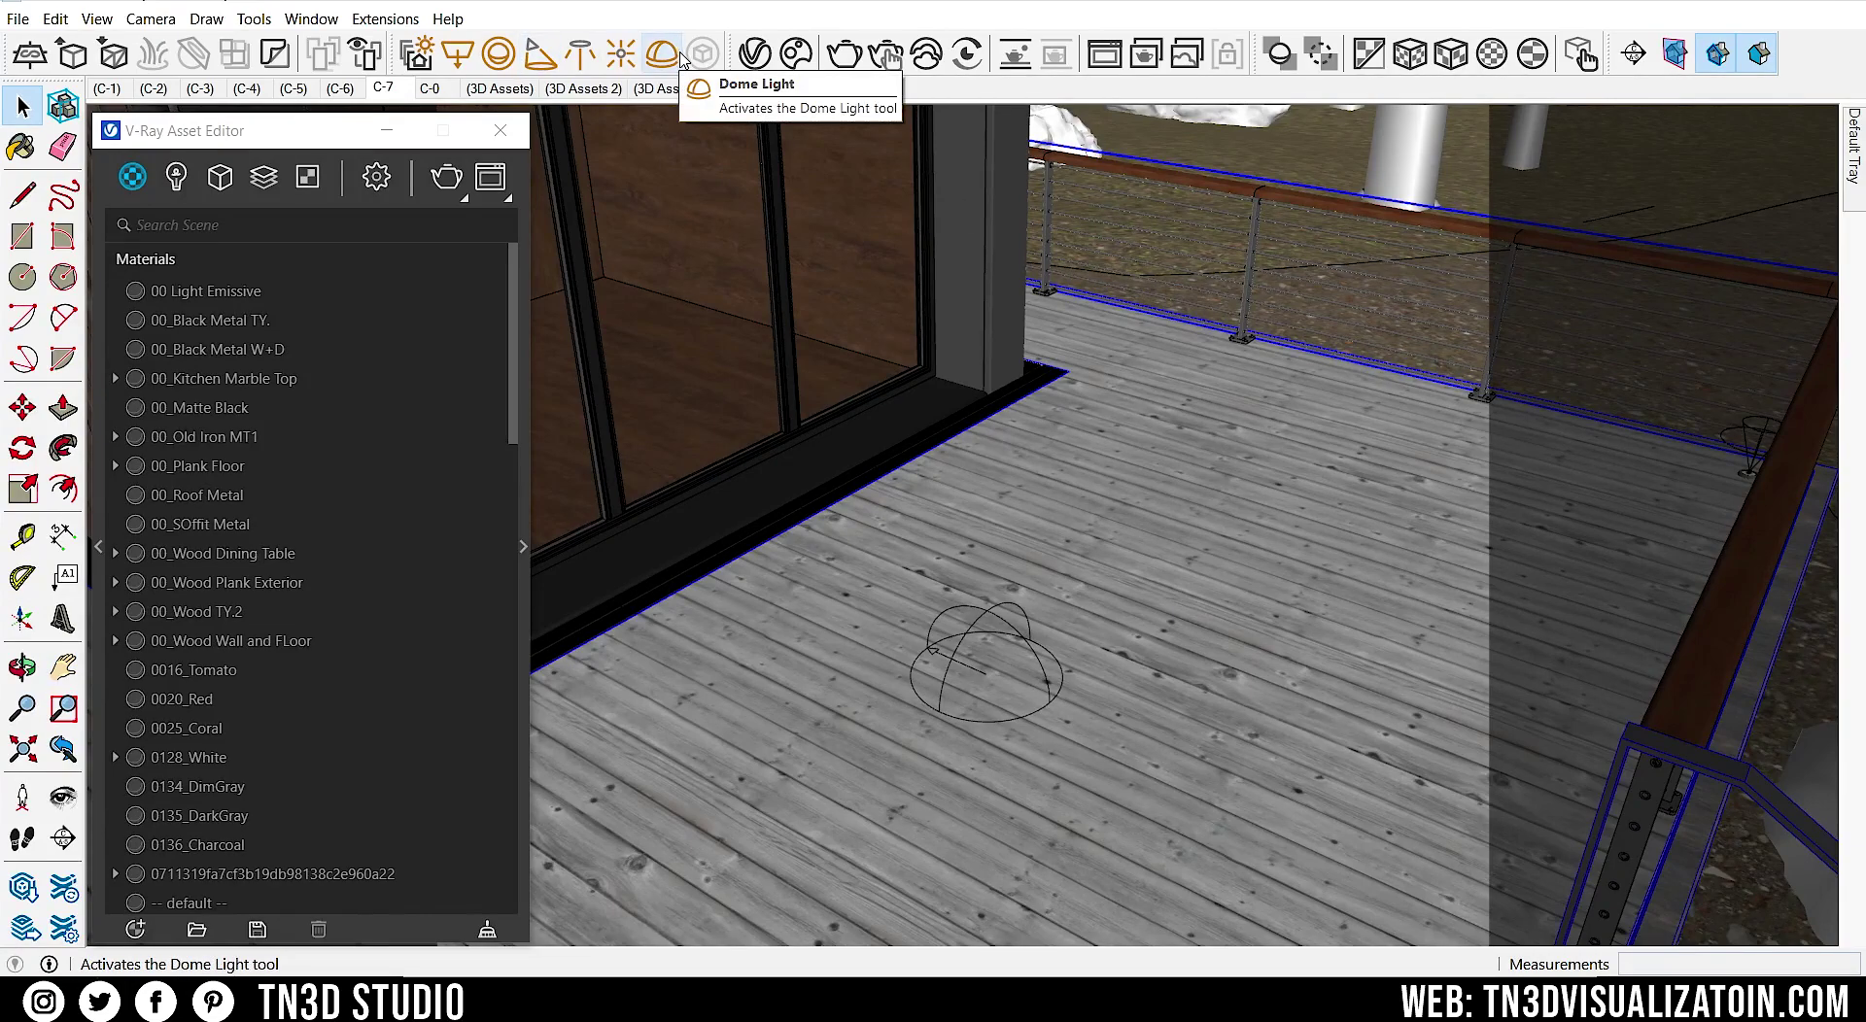
# - Place a Dome Light on the deck and check the Lights list and environment settings
pyautogui.click(999, 619)
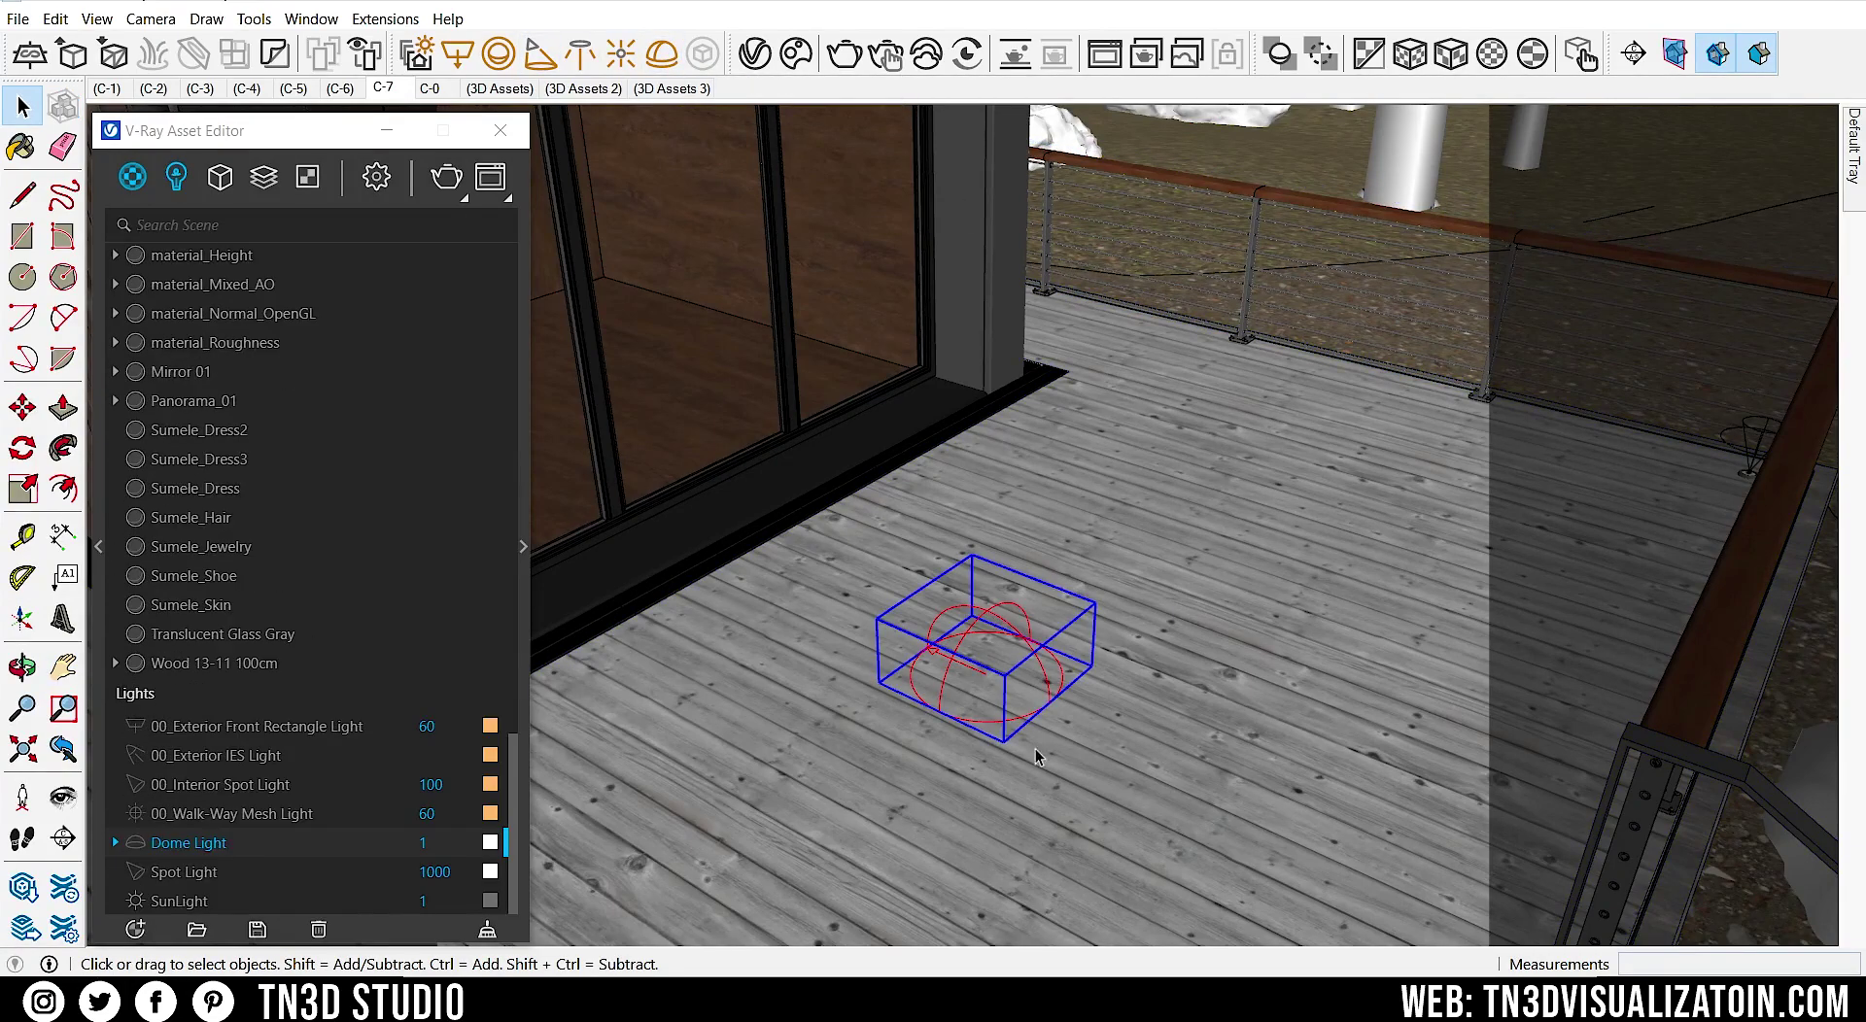
pyautogui.click(181, 180)
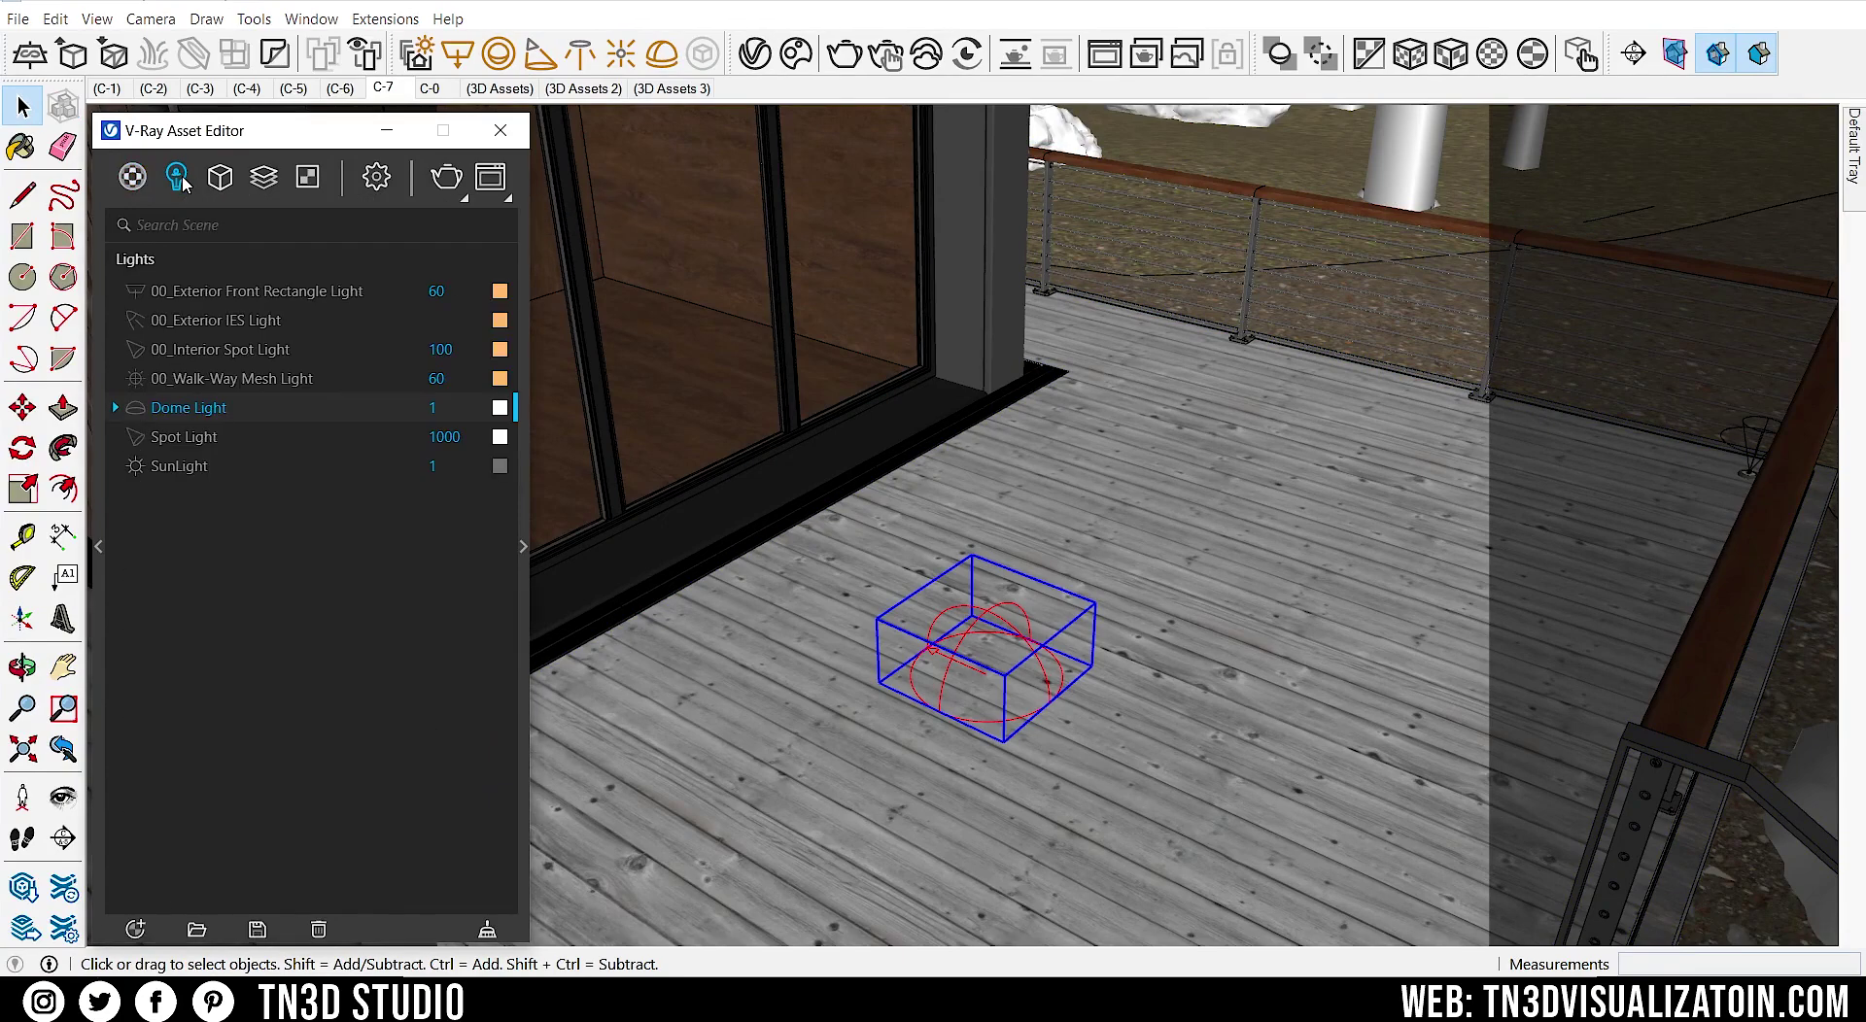
pyautogui.click(377, 178)
pyautogui.click(160, 365)
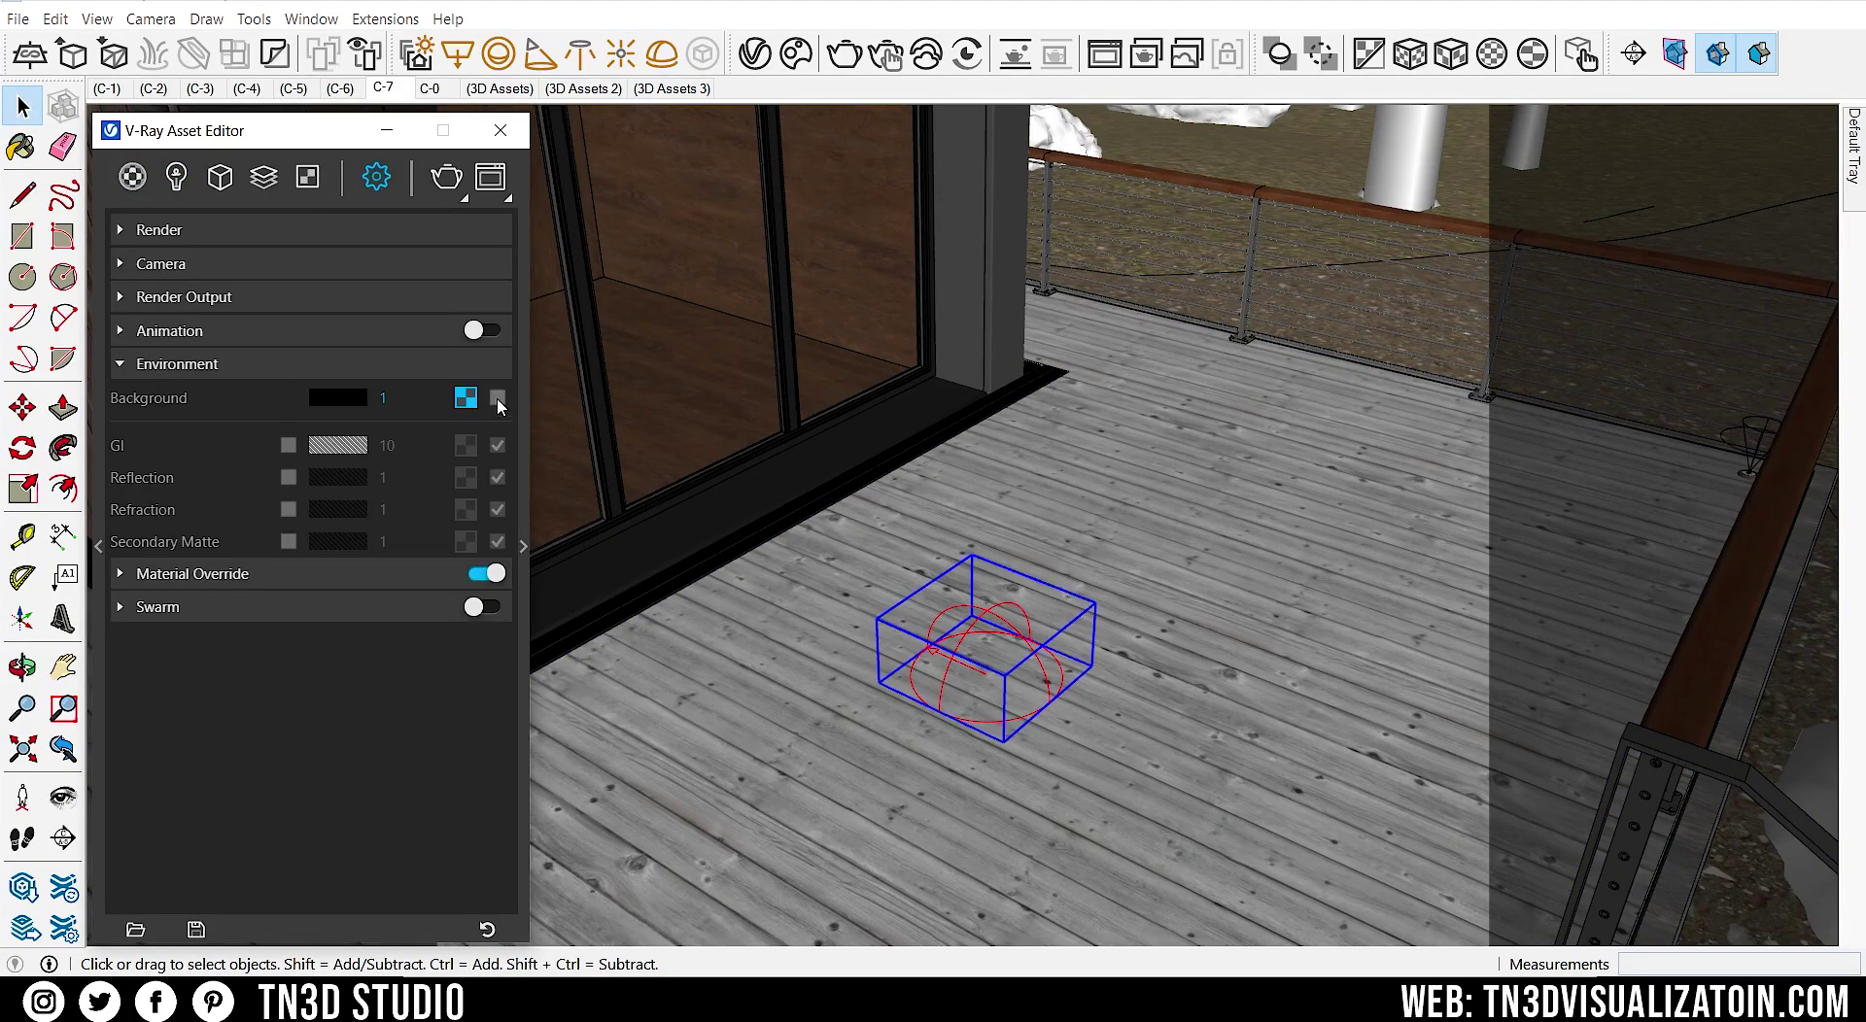
pyautogui.click(226, 366)
# - Copy the Day 035 texture and paste it into the Dome Light's HDR texture slot
pyautogui.click(308, 185)
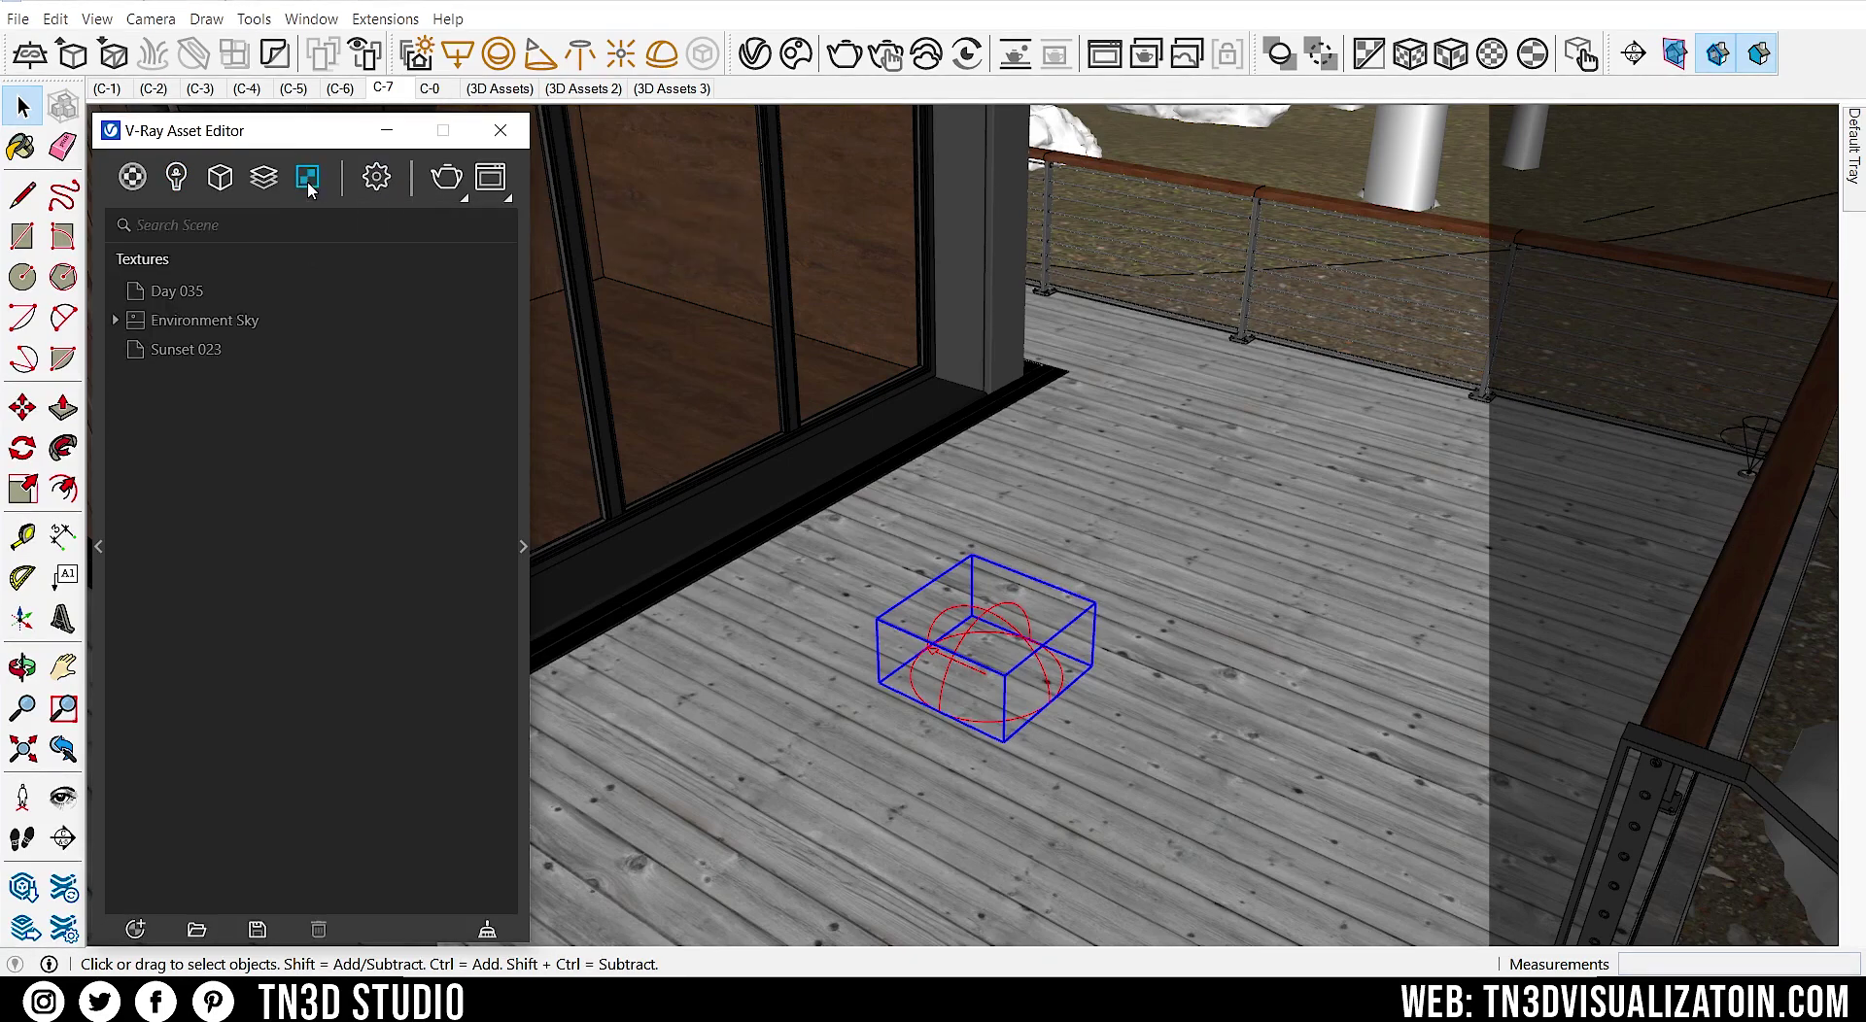
pyautogui.click(194, 294)
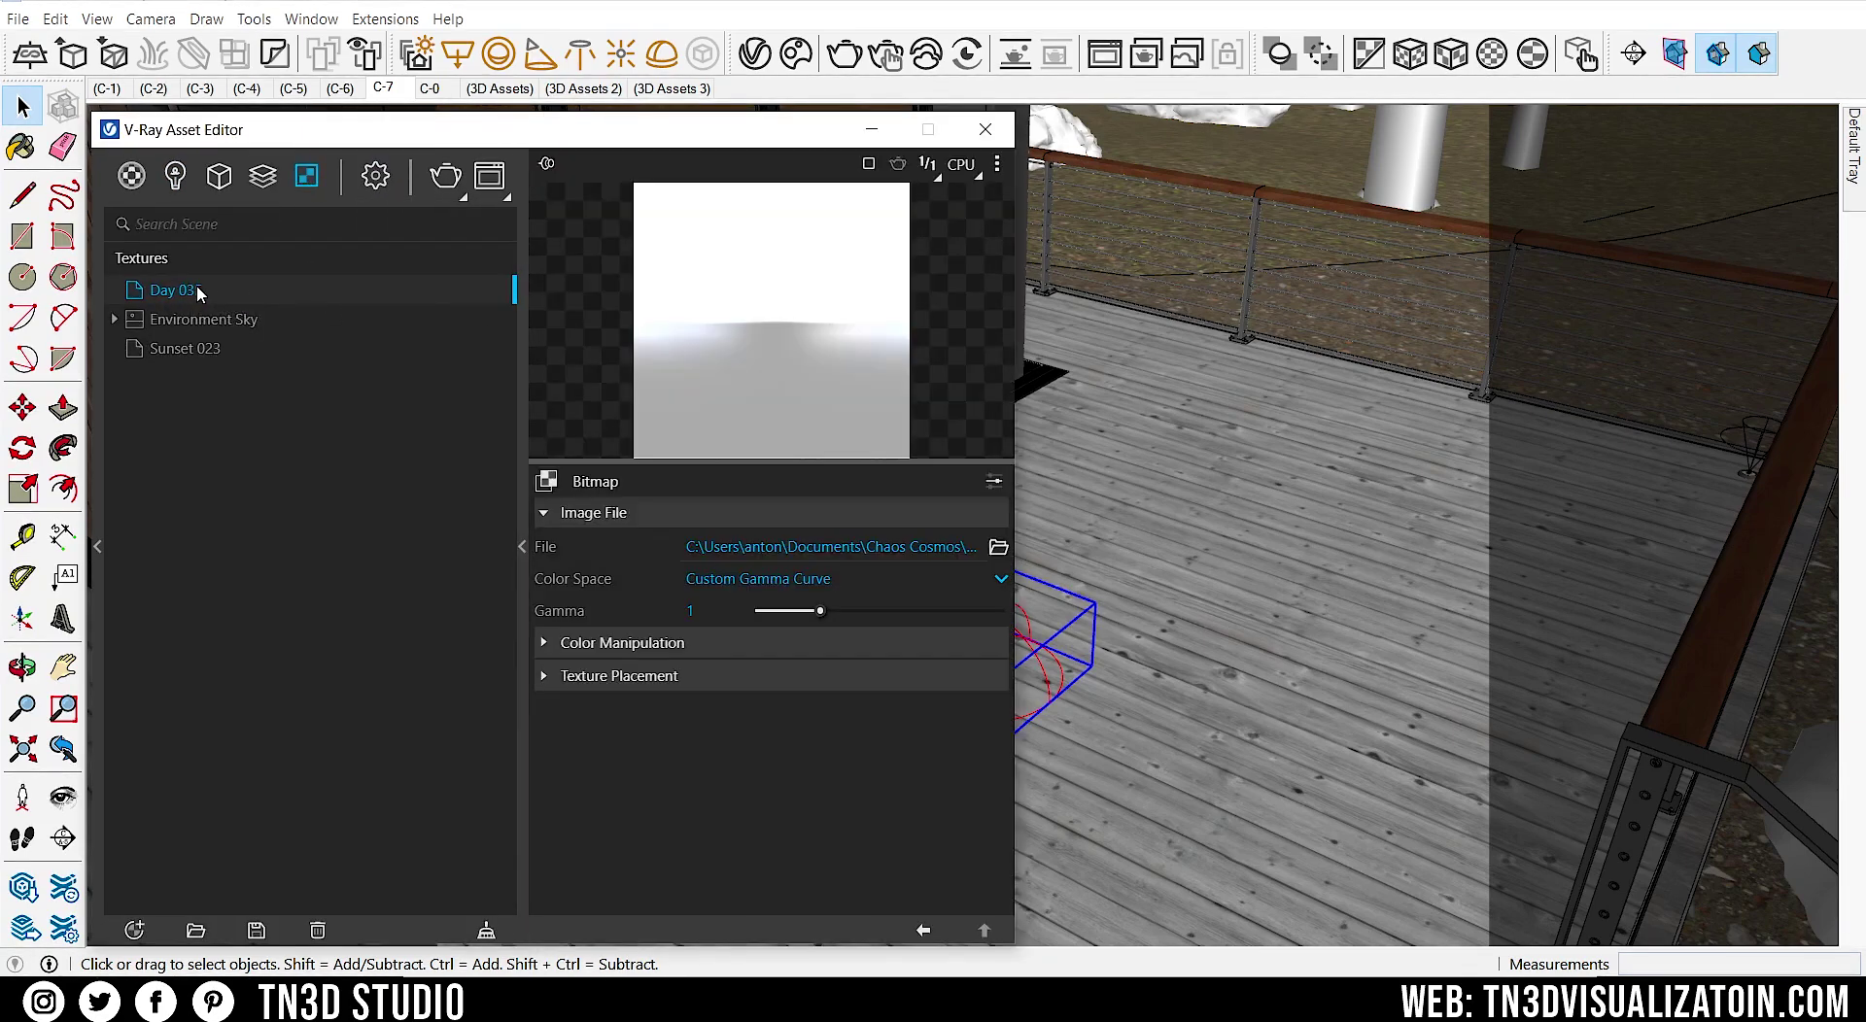
pyautogui.rightClick(197, 291)
pyautogui.click(255, 334)
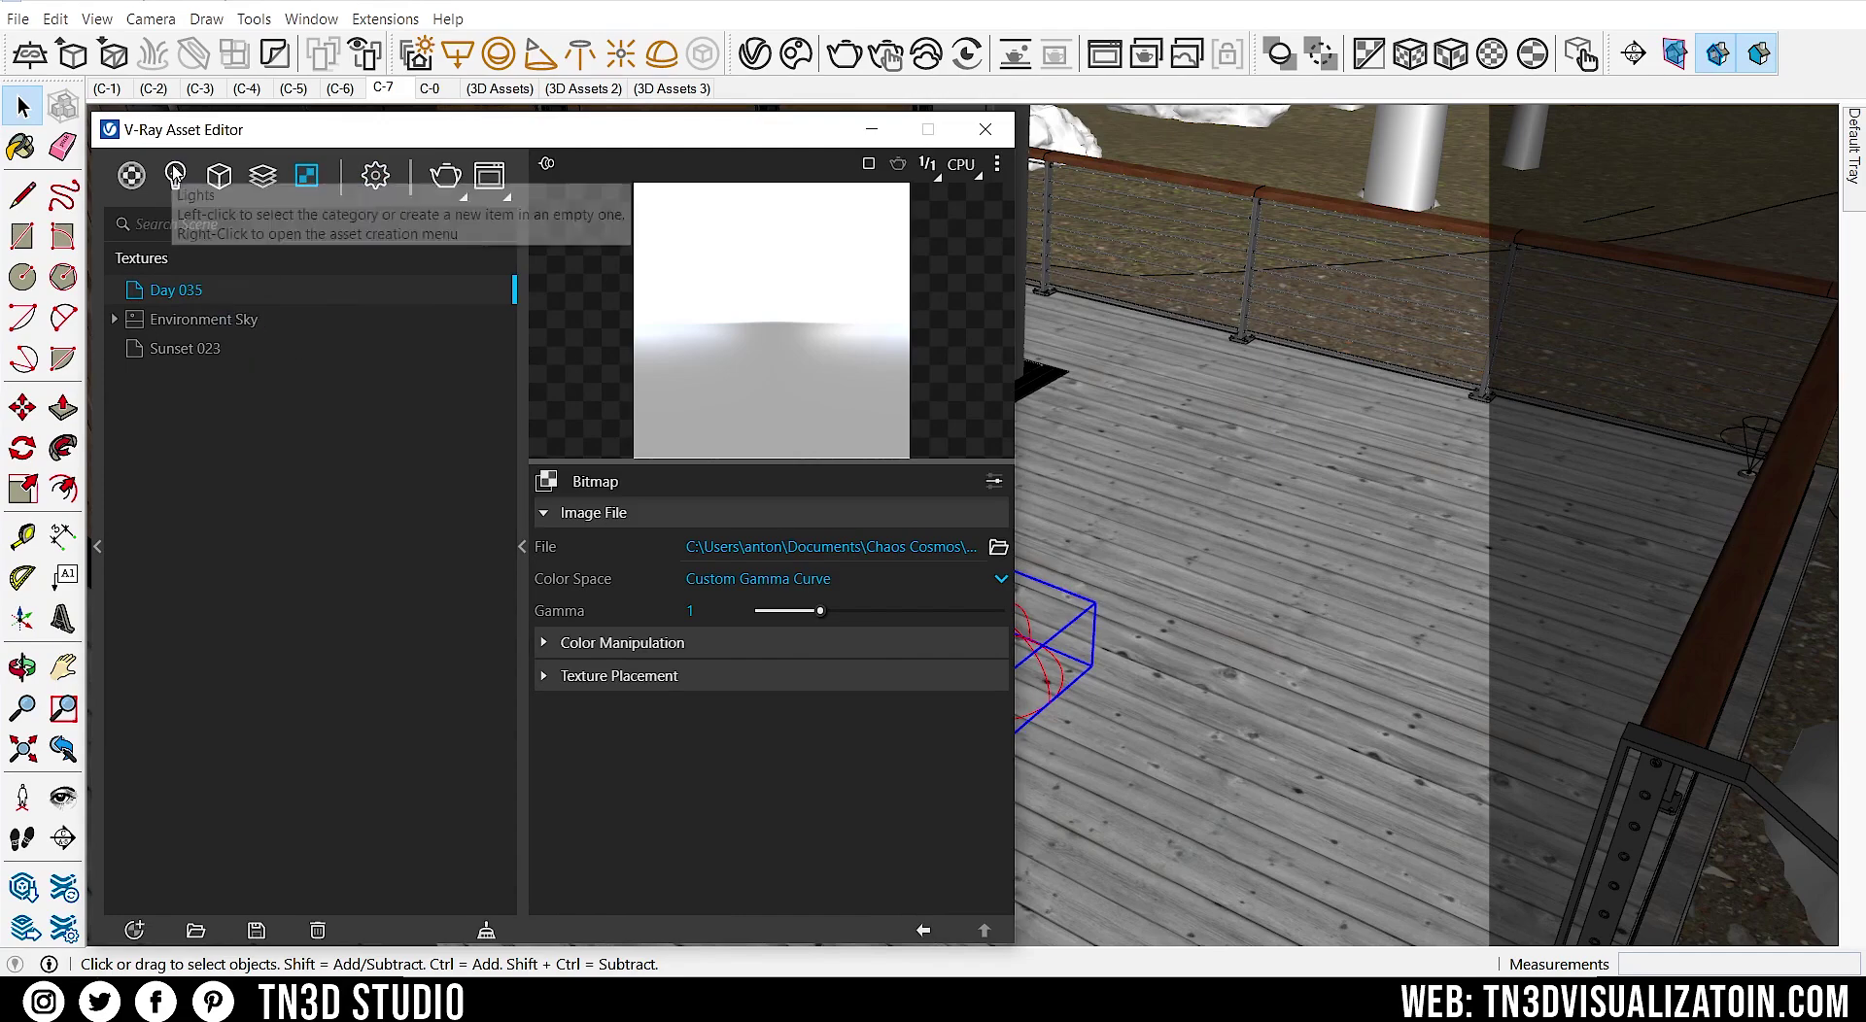
pyautogui.click(175, 176)
pyautogui.click(189, 407)
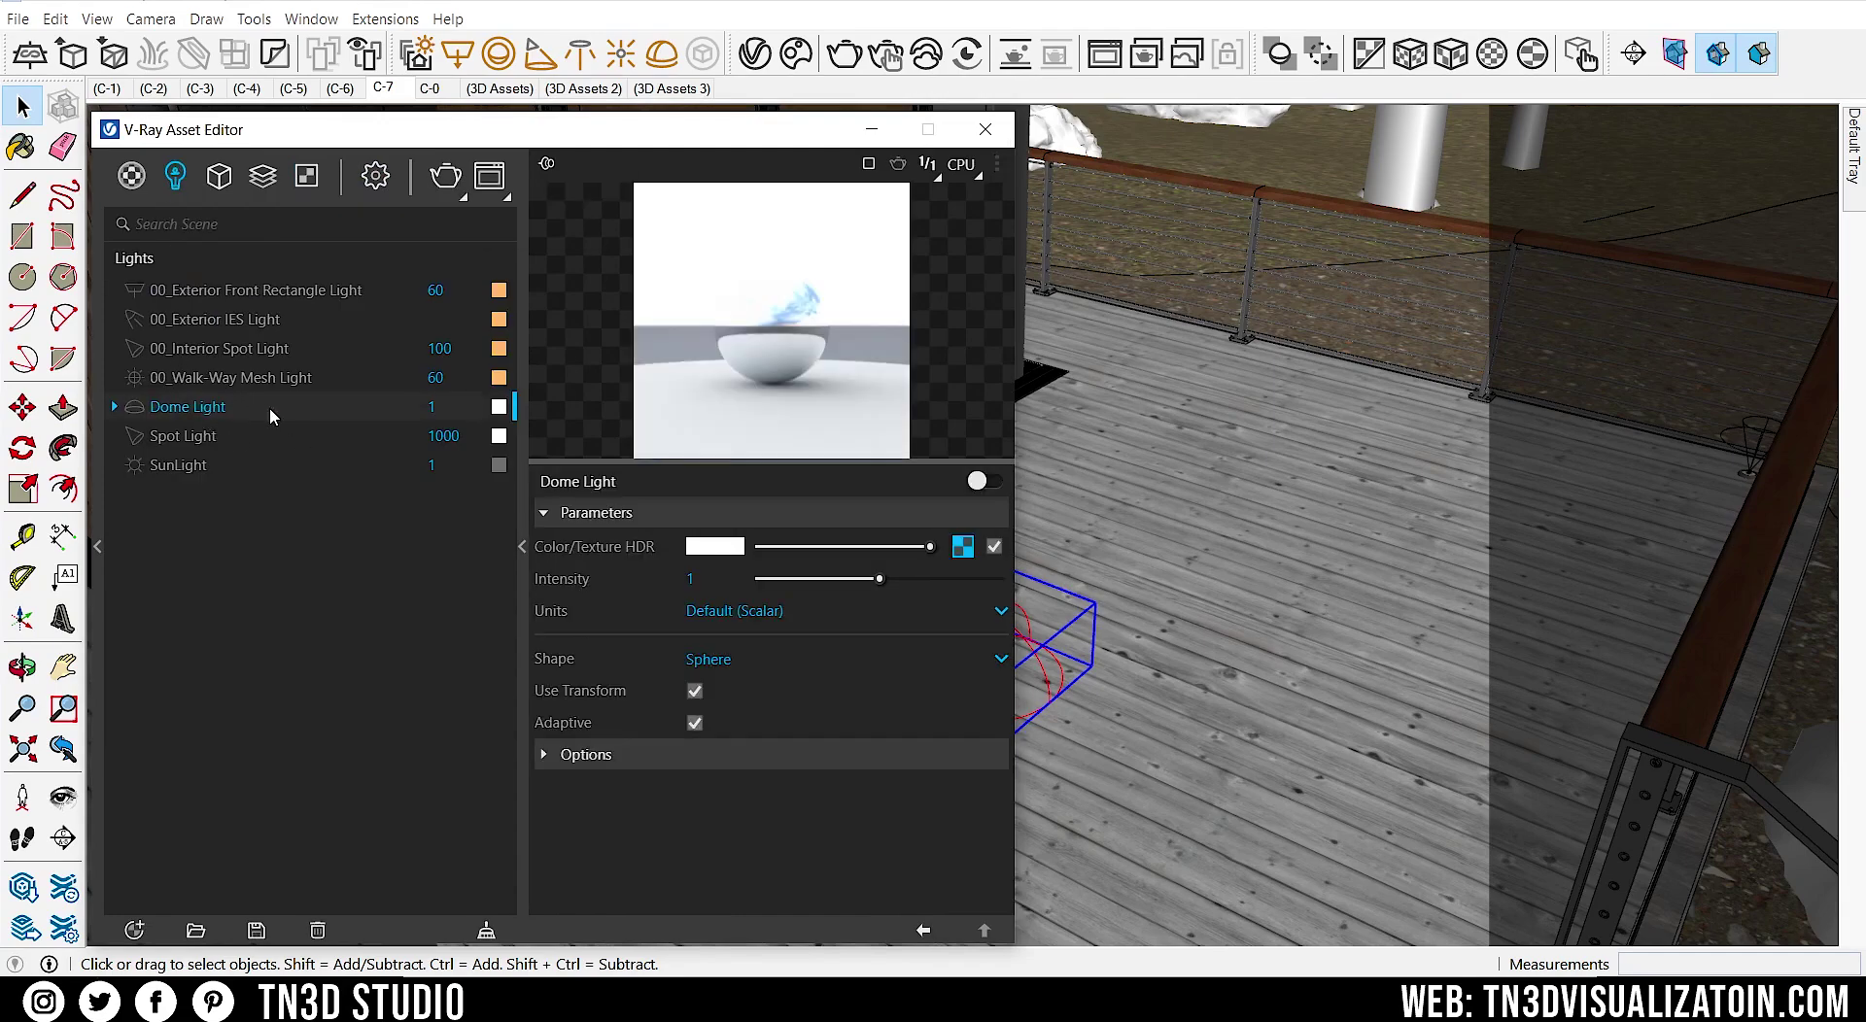
pyautogui.rightClick(956, 551)
pyautogui.click(896, 566)
# - Set the Dome Light intensity to 1
pyautogui.moveTo(879, 579); pyautogui.dragTo(773, 581)
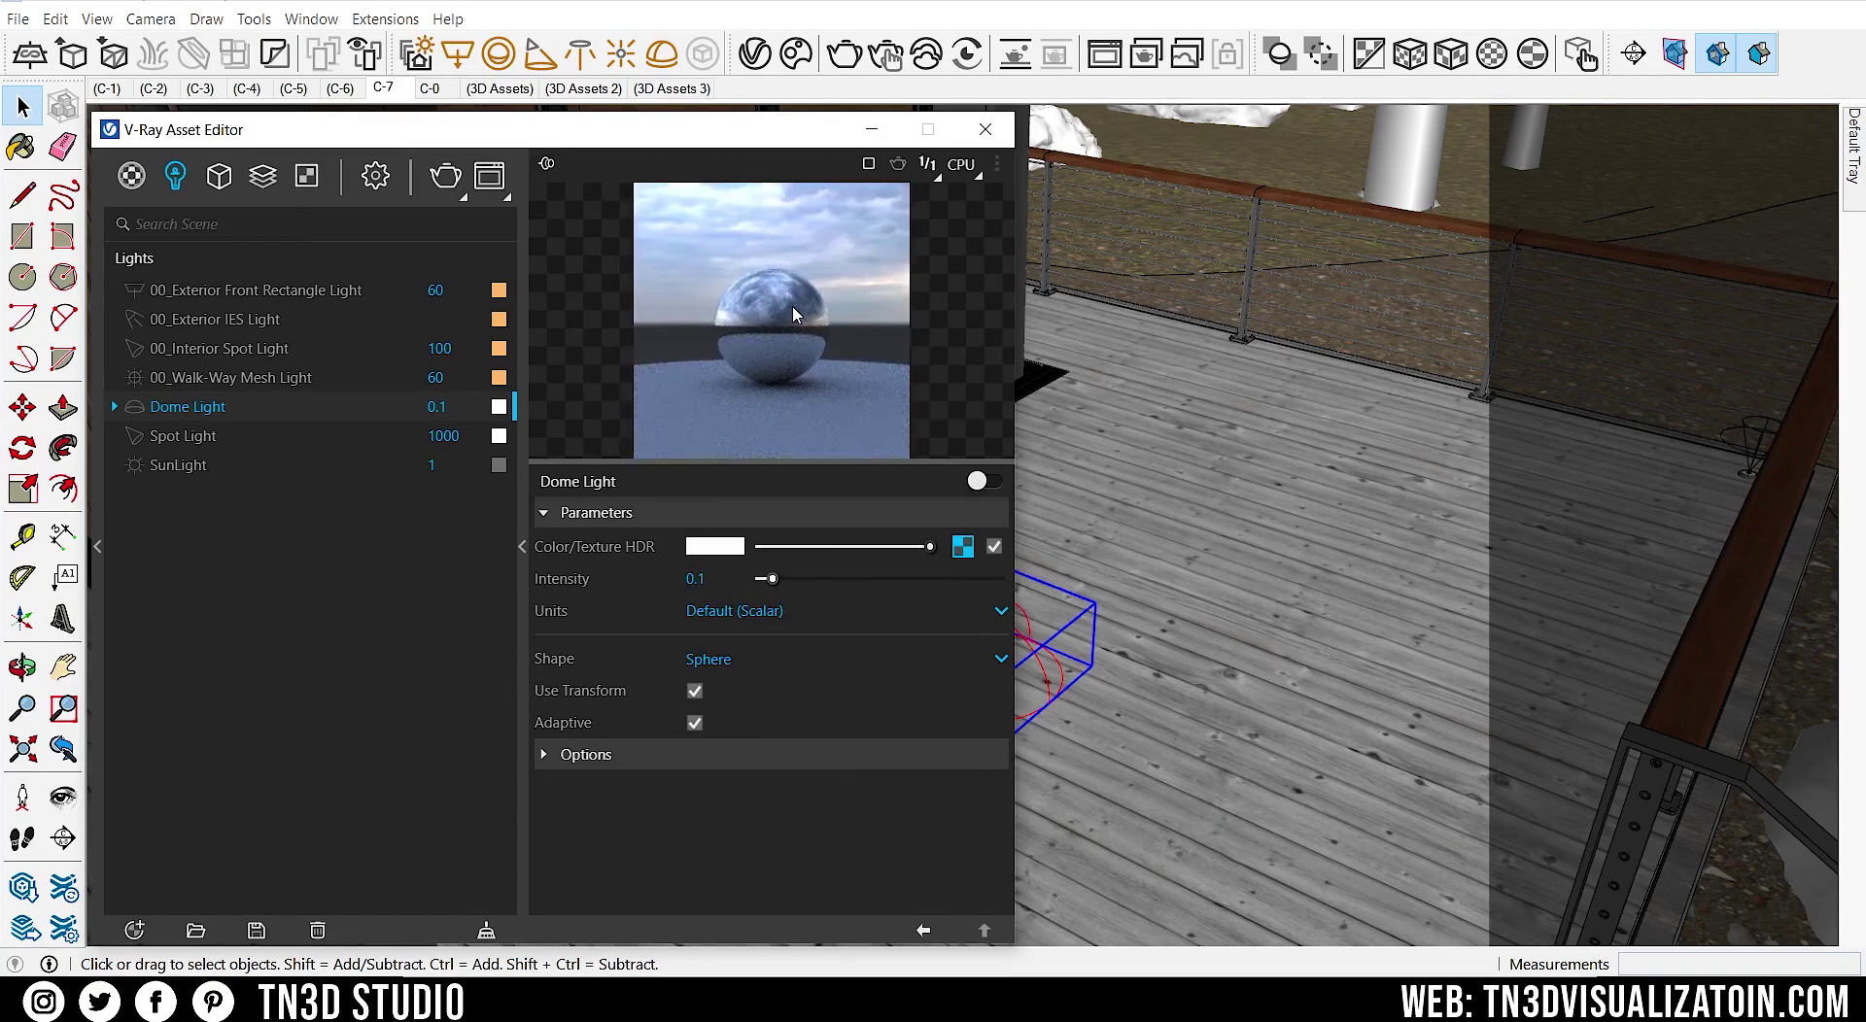
pyautogui.doubleClick(681, 580)
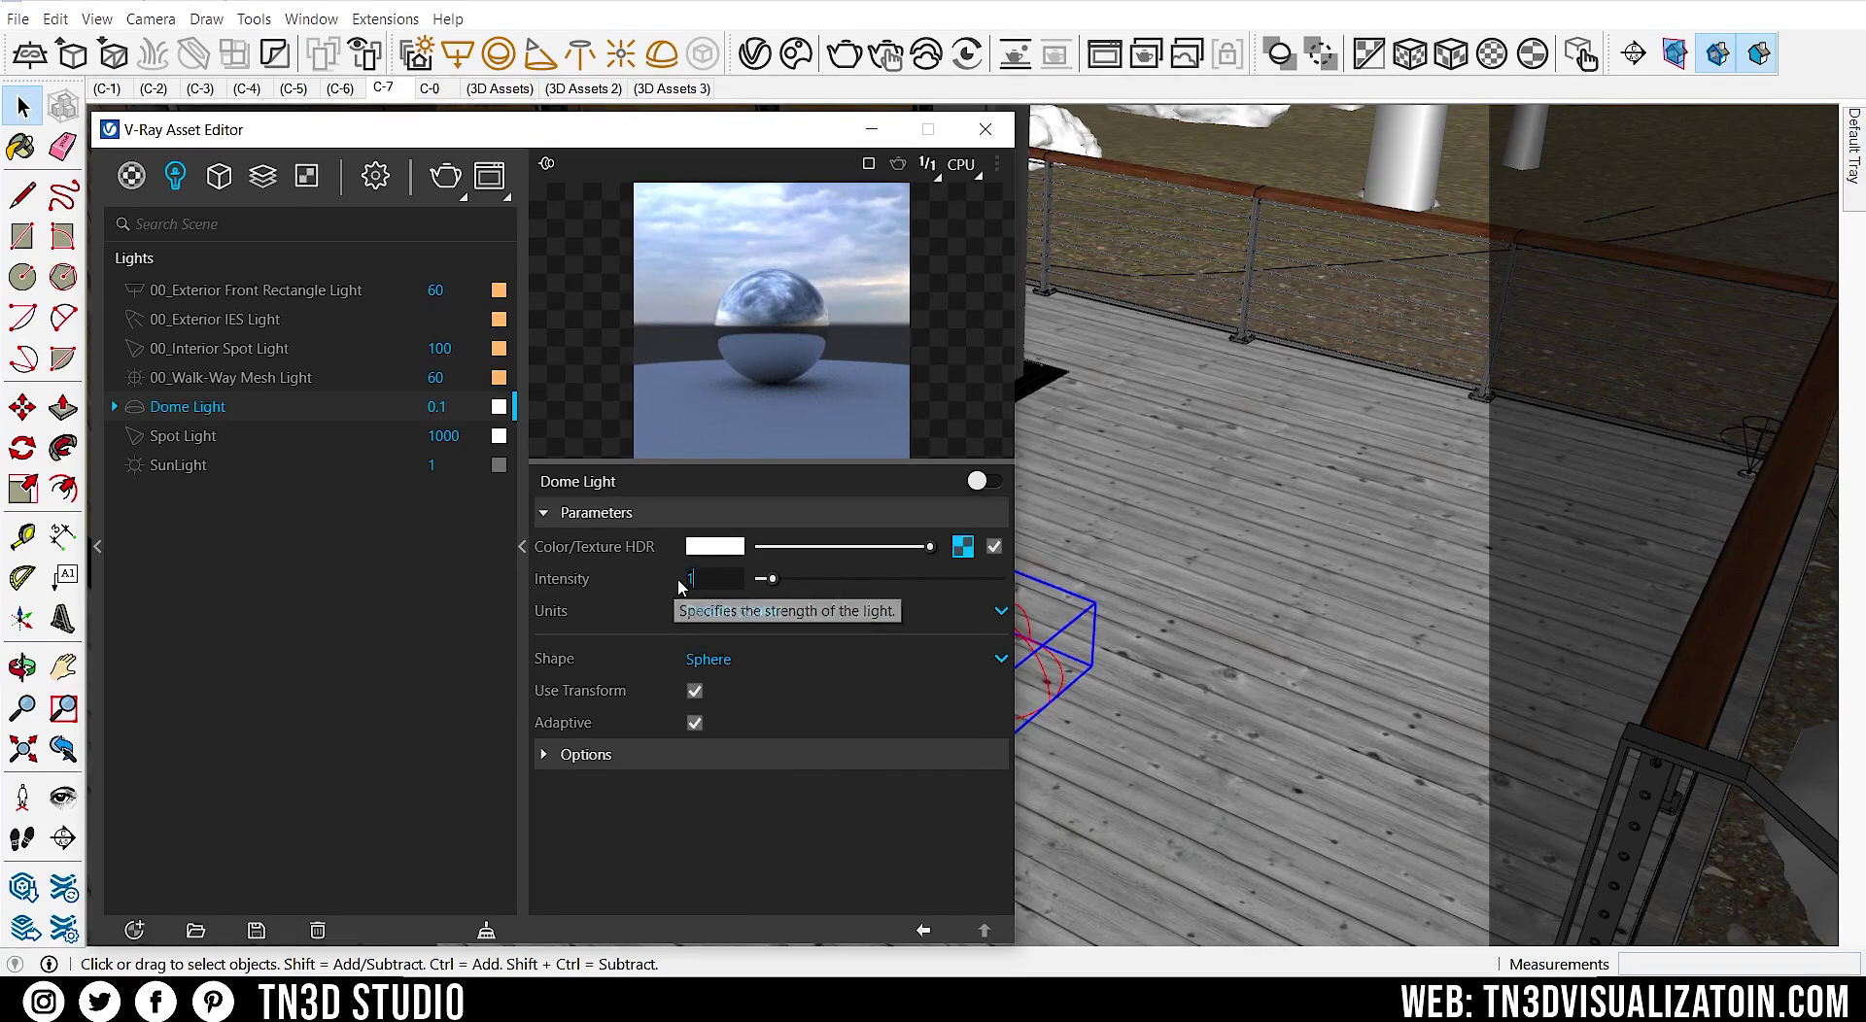
pyautogui.write('1')
pyautogui.press('Return')
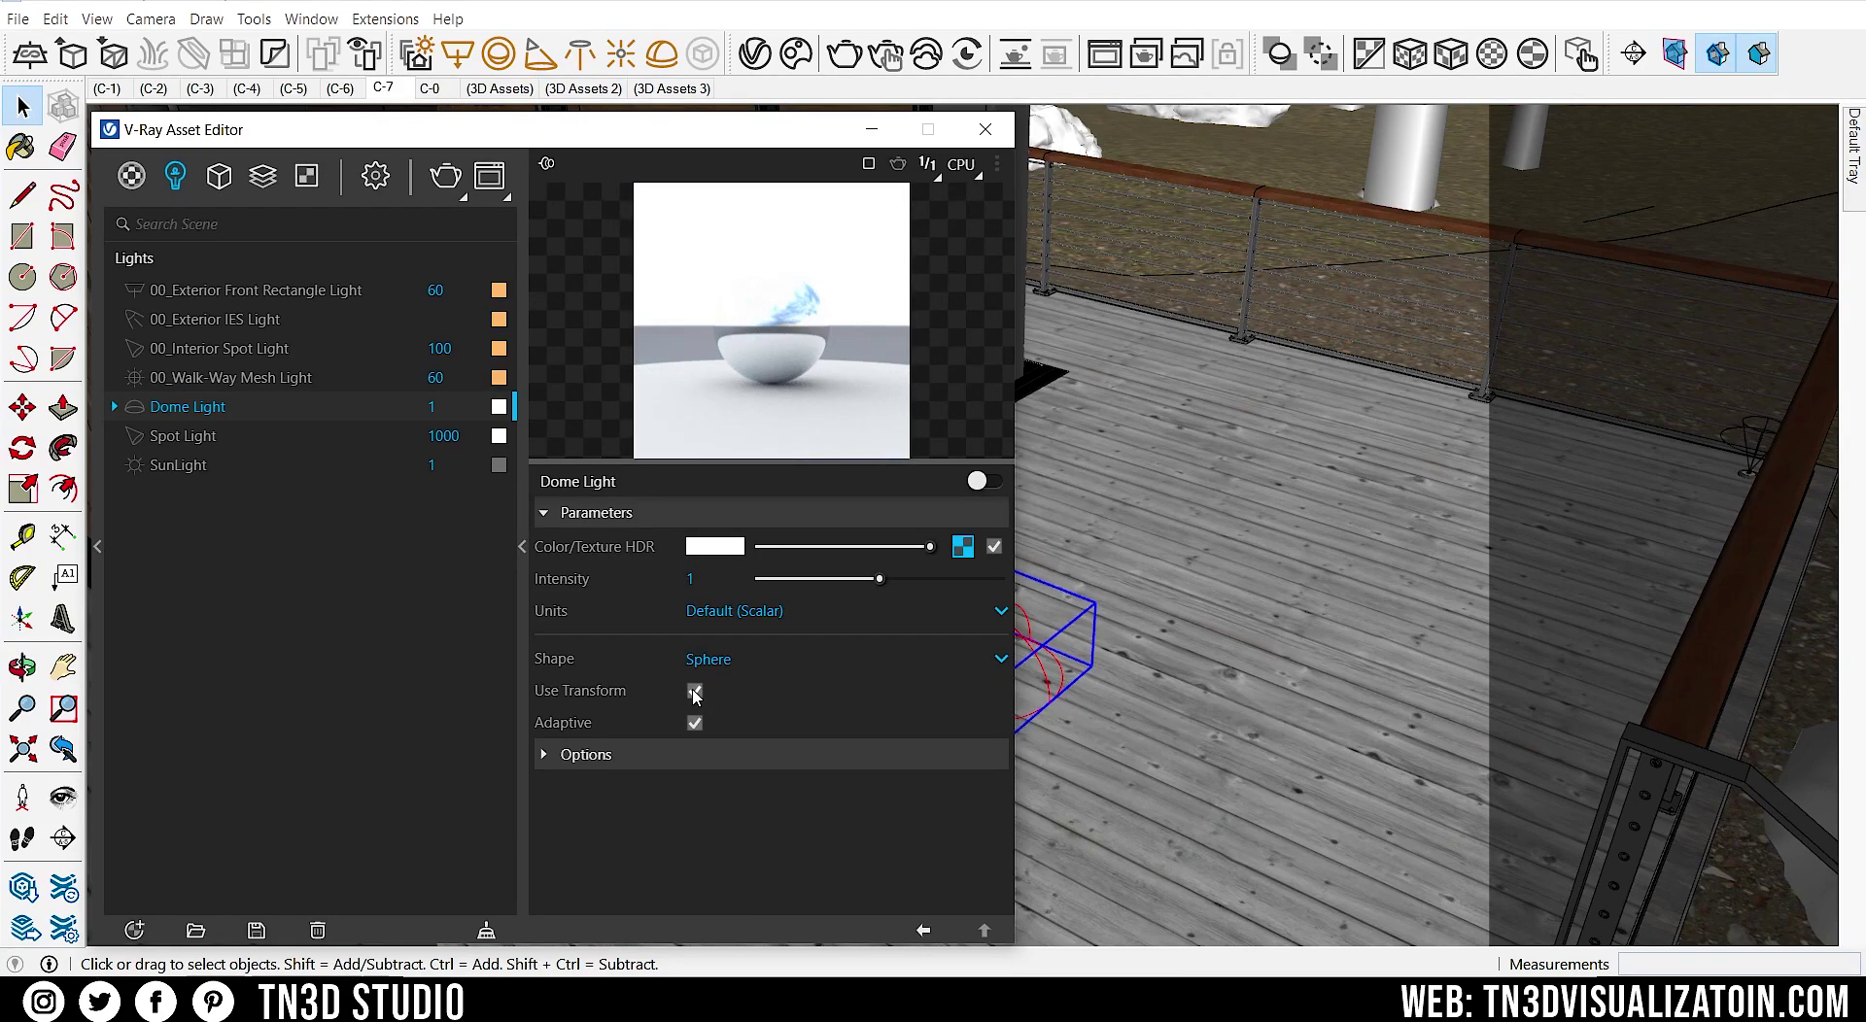
# - Rotate the Dome Light with the Rotate tool
pyautogui.click(522, 547)
pyautogui.press('q')
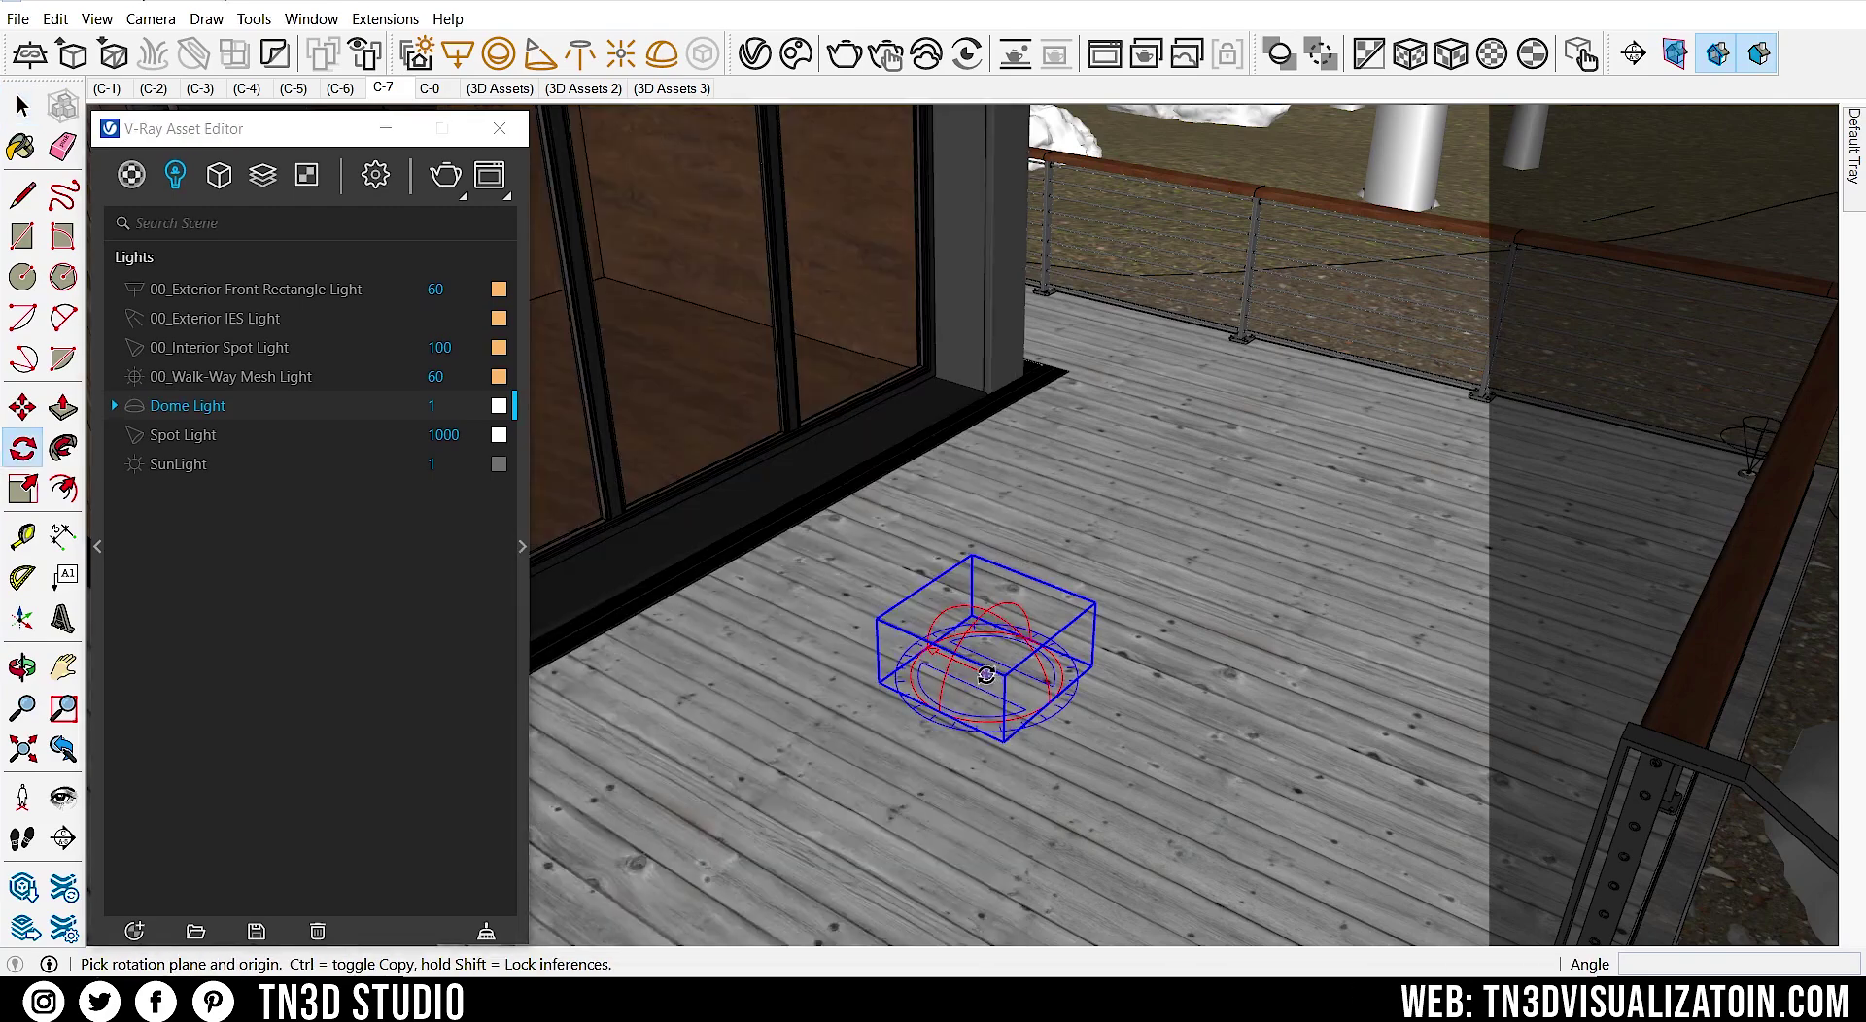
pyautogui.click(987, 673)
pyautogui.click(987, 775)
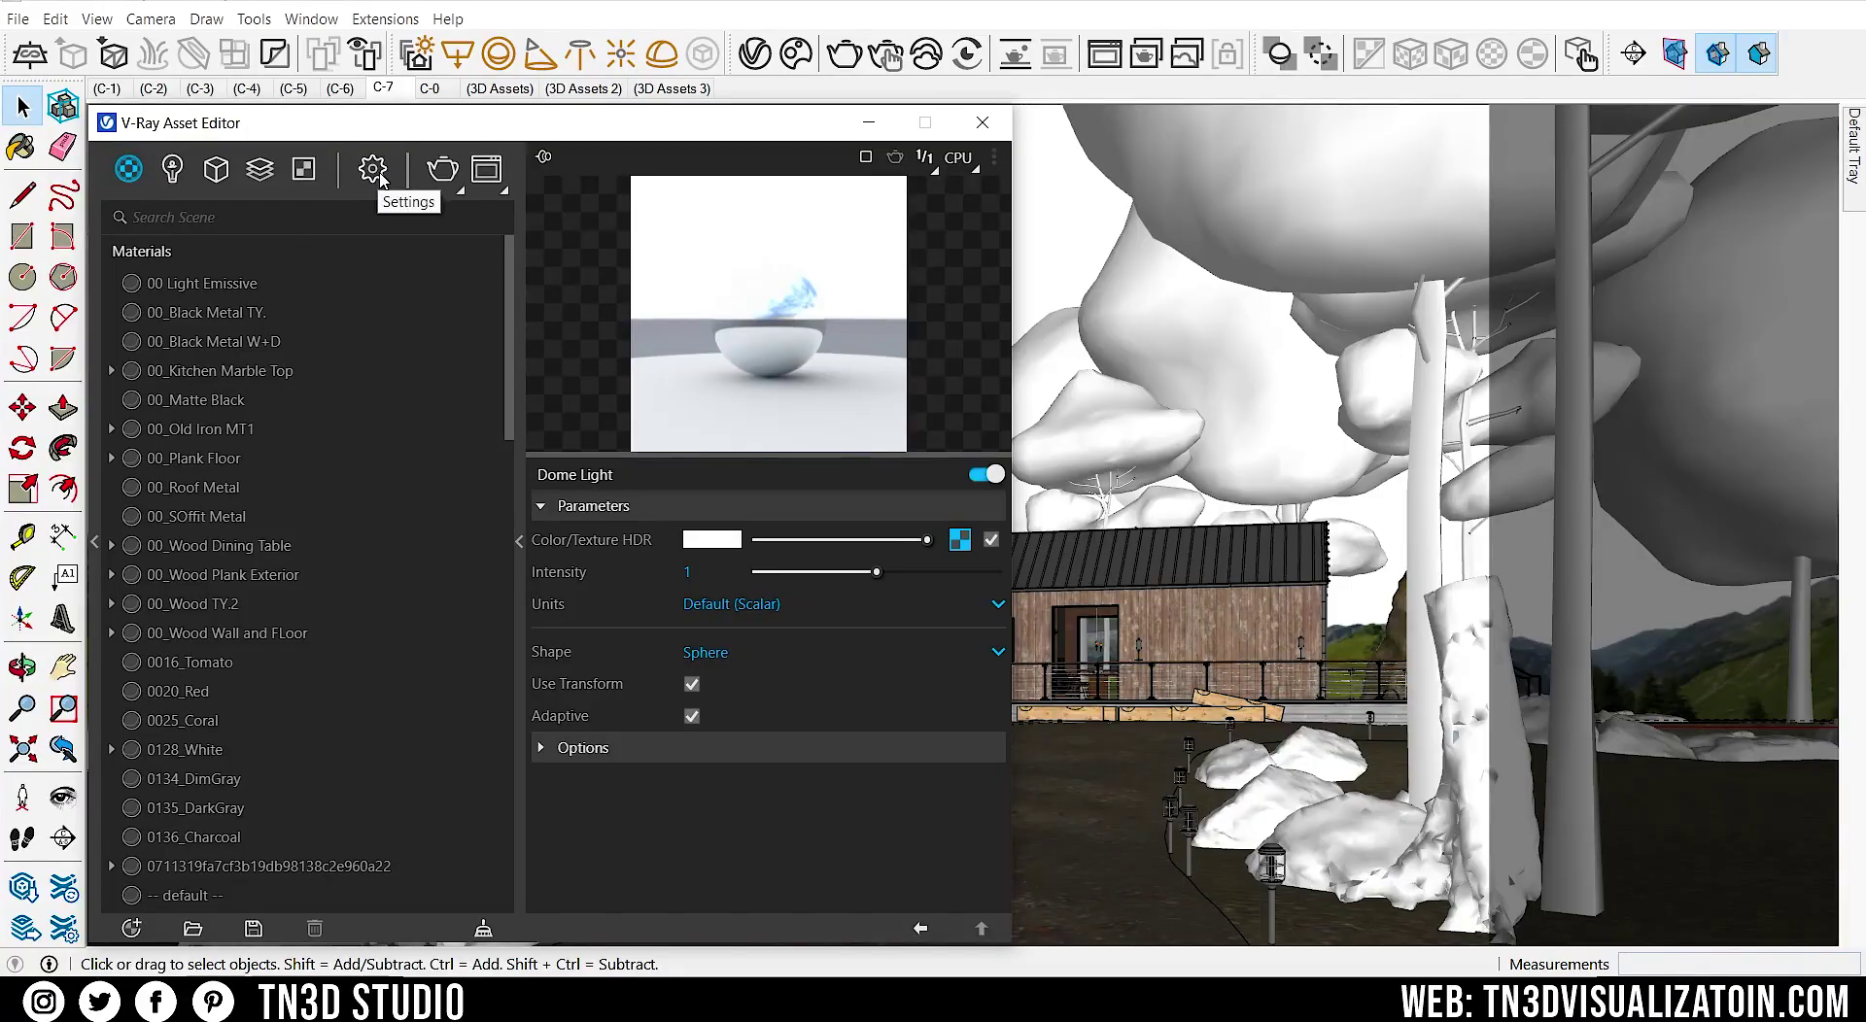
# - Turn on Volumetric Environment in render settings and bring up its type list
pyautogui.click(379, 179)
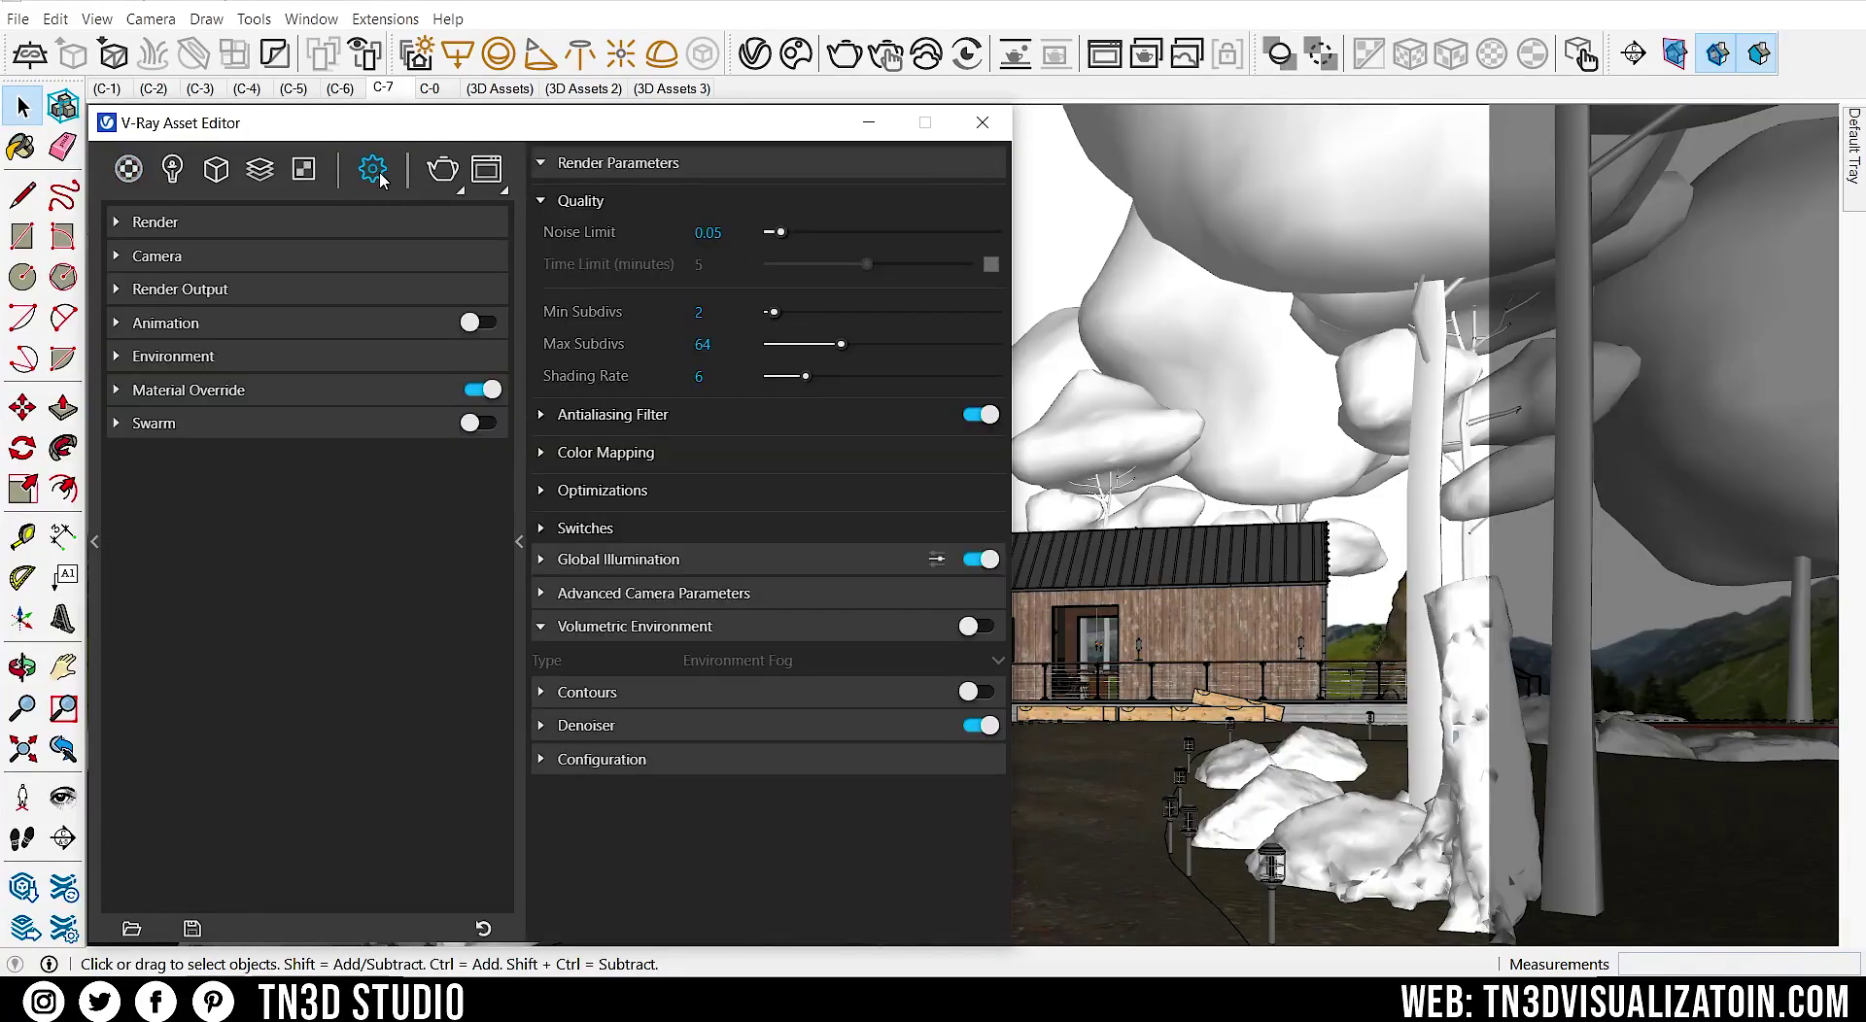
pyautogui.click(976, 626)
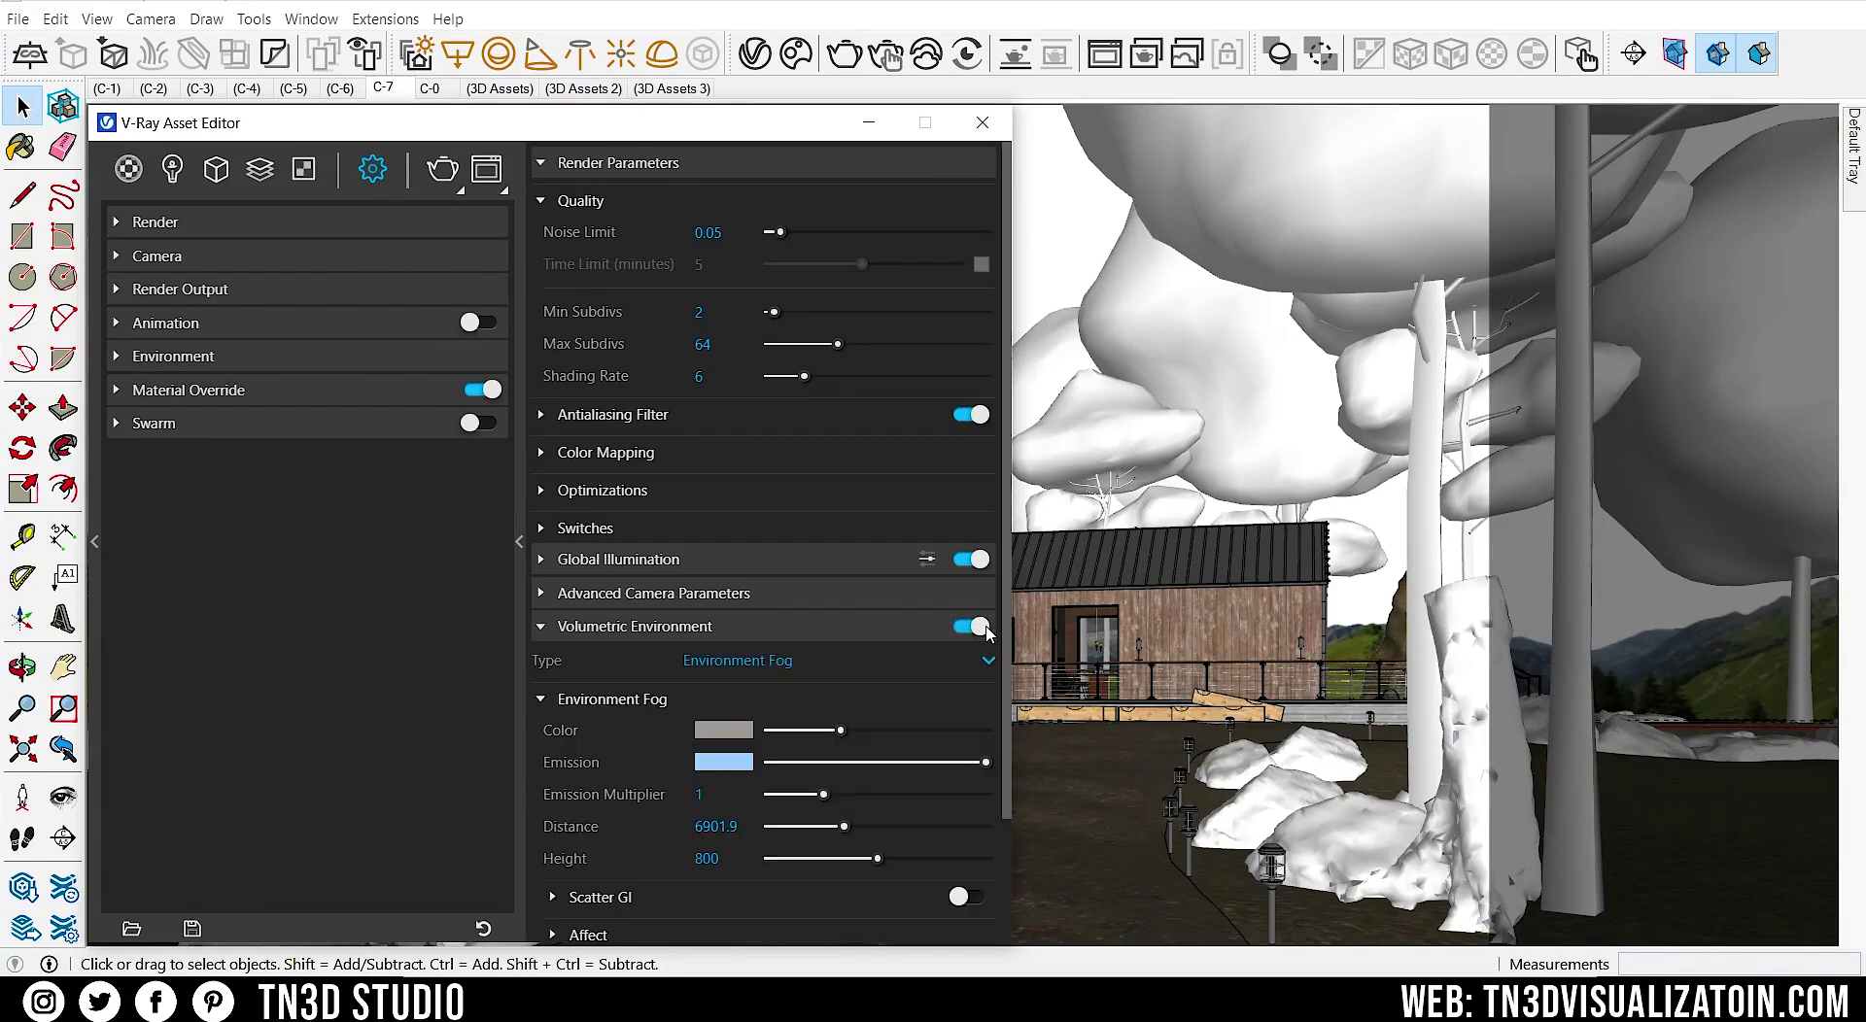
pyautogui.click(894, 659)
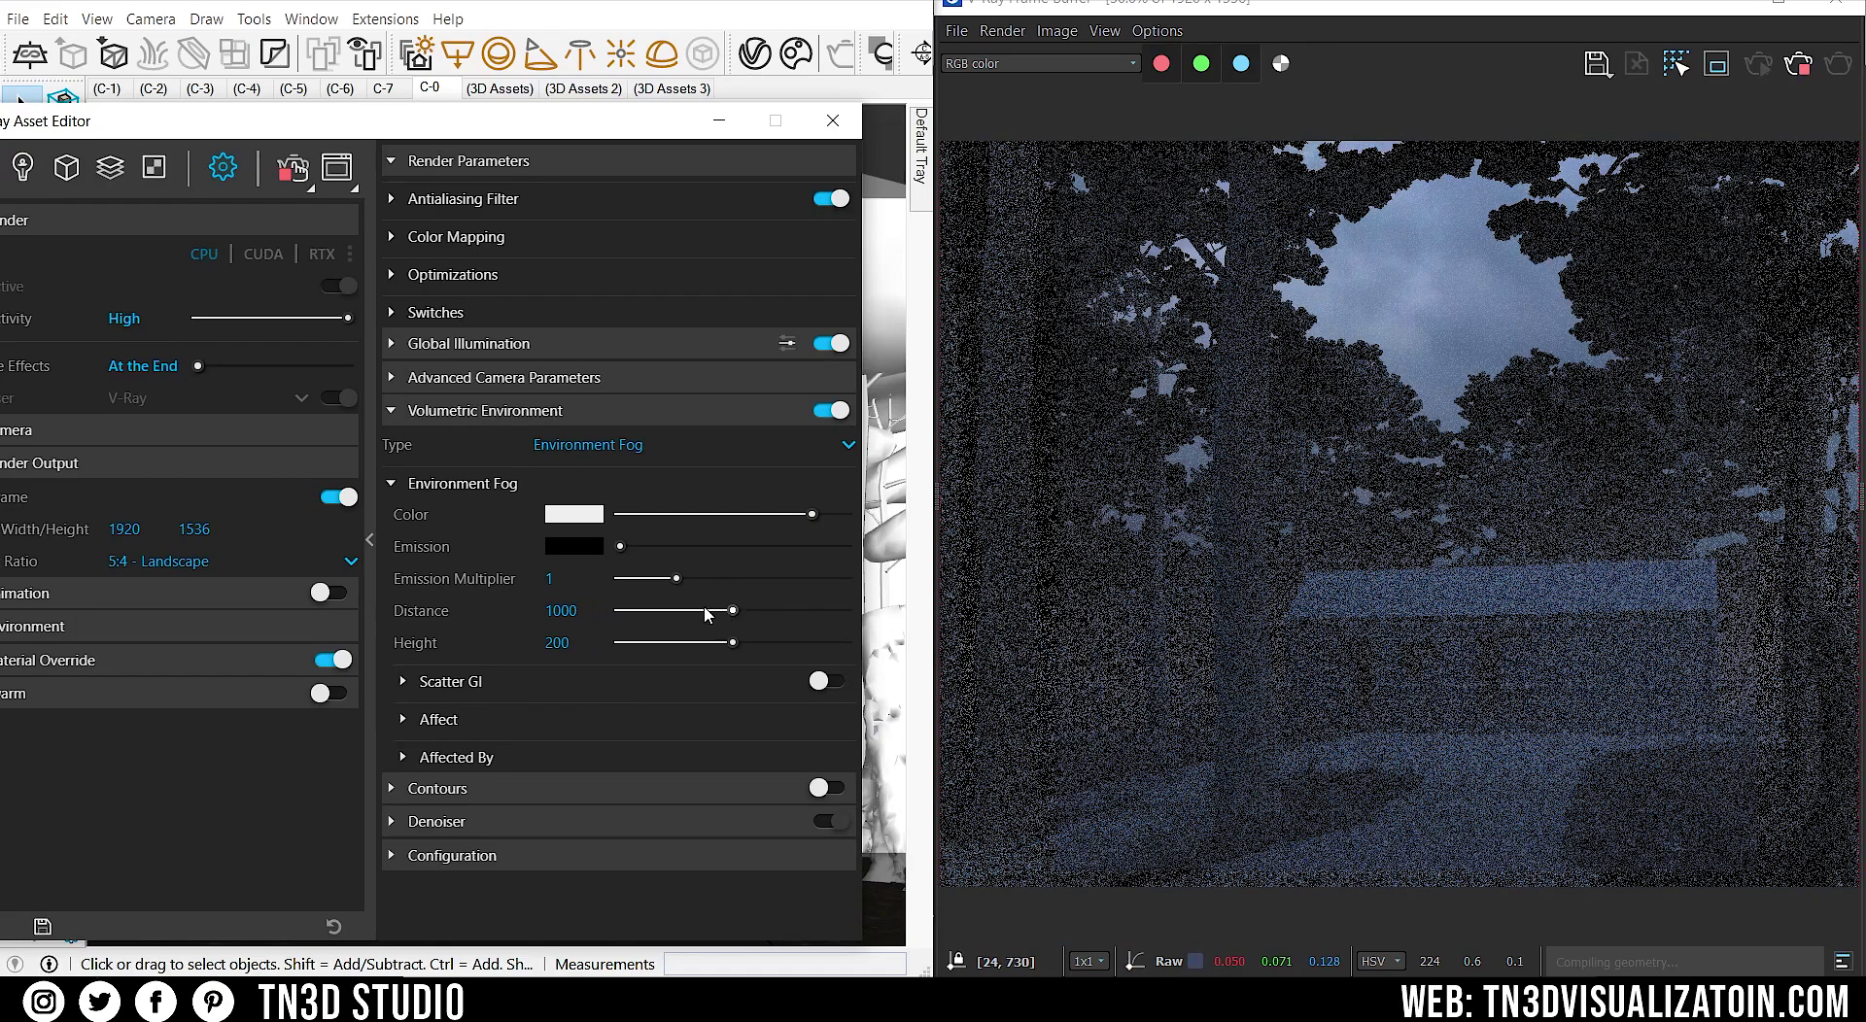
# - Set the fog Emission colour to a dark, desaturated blue-grey
pyautogui.click(577, 547)
pyautogui.click(762, 414)
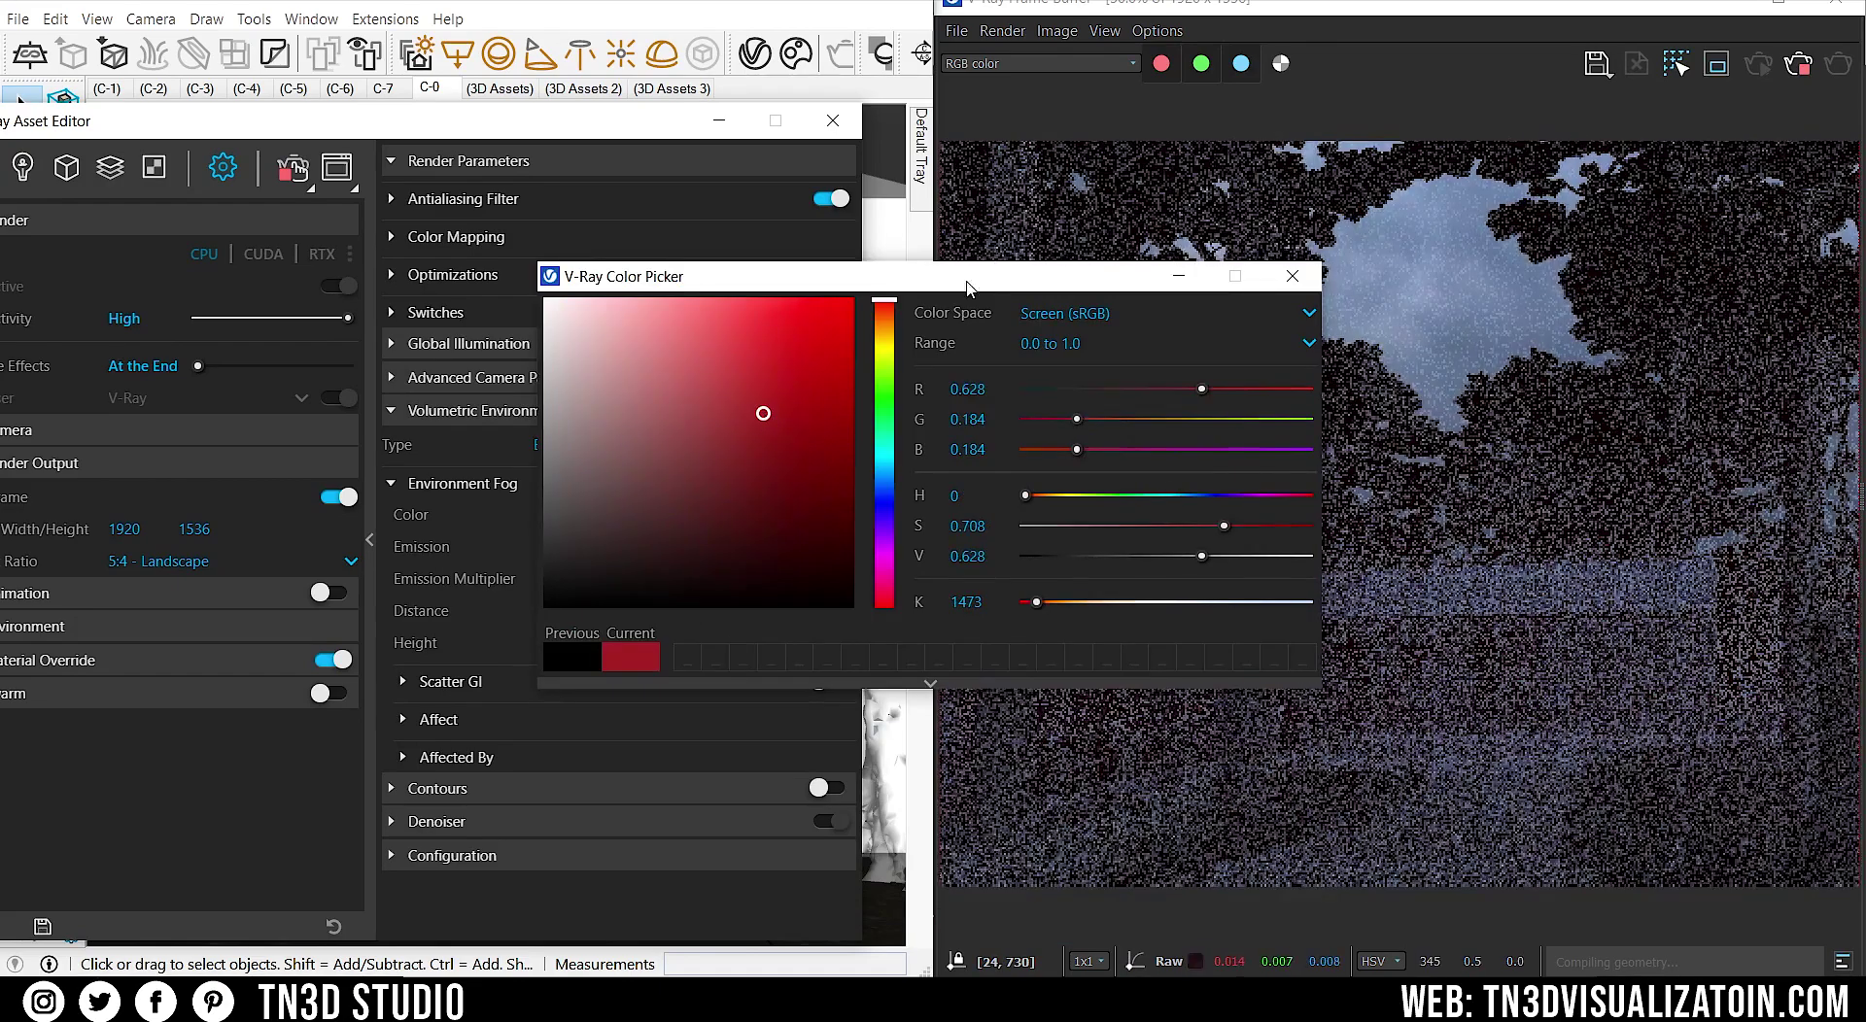
pyautogui.moveTo(987, 301); pyautogui.dragTo(584, 284)
pyautogui.click(451, 303)
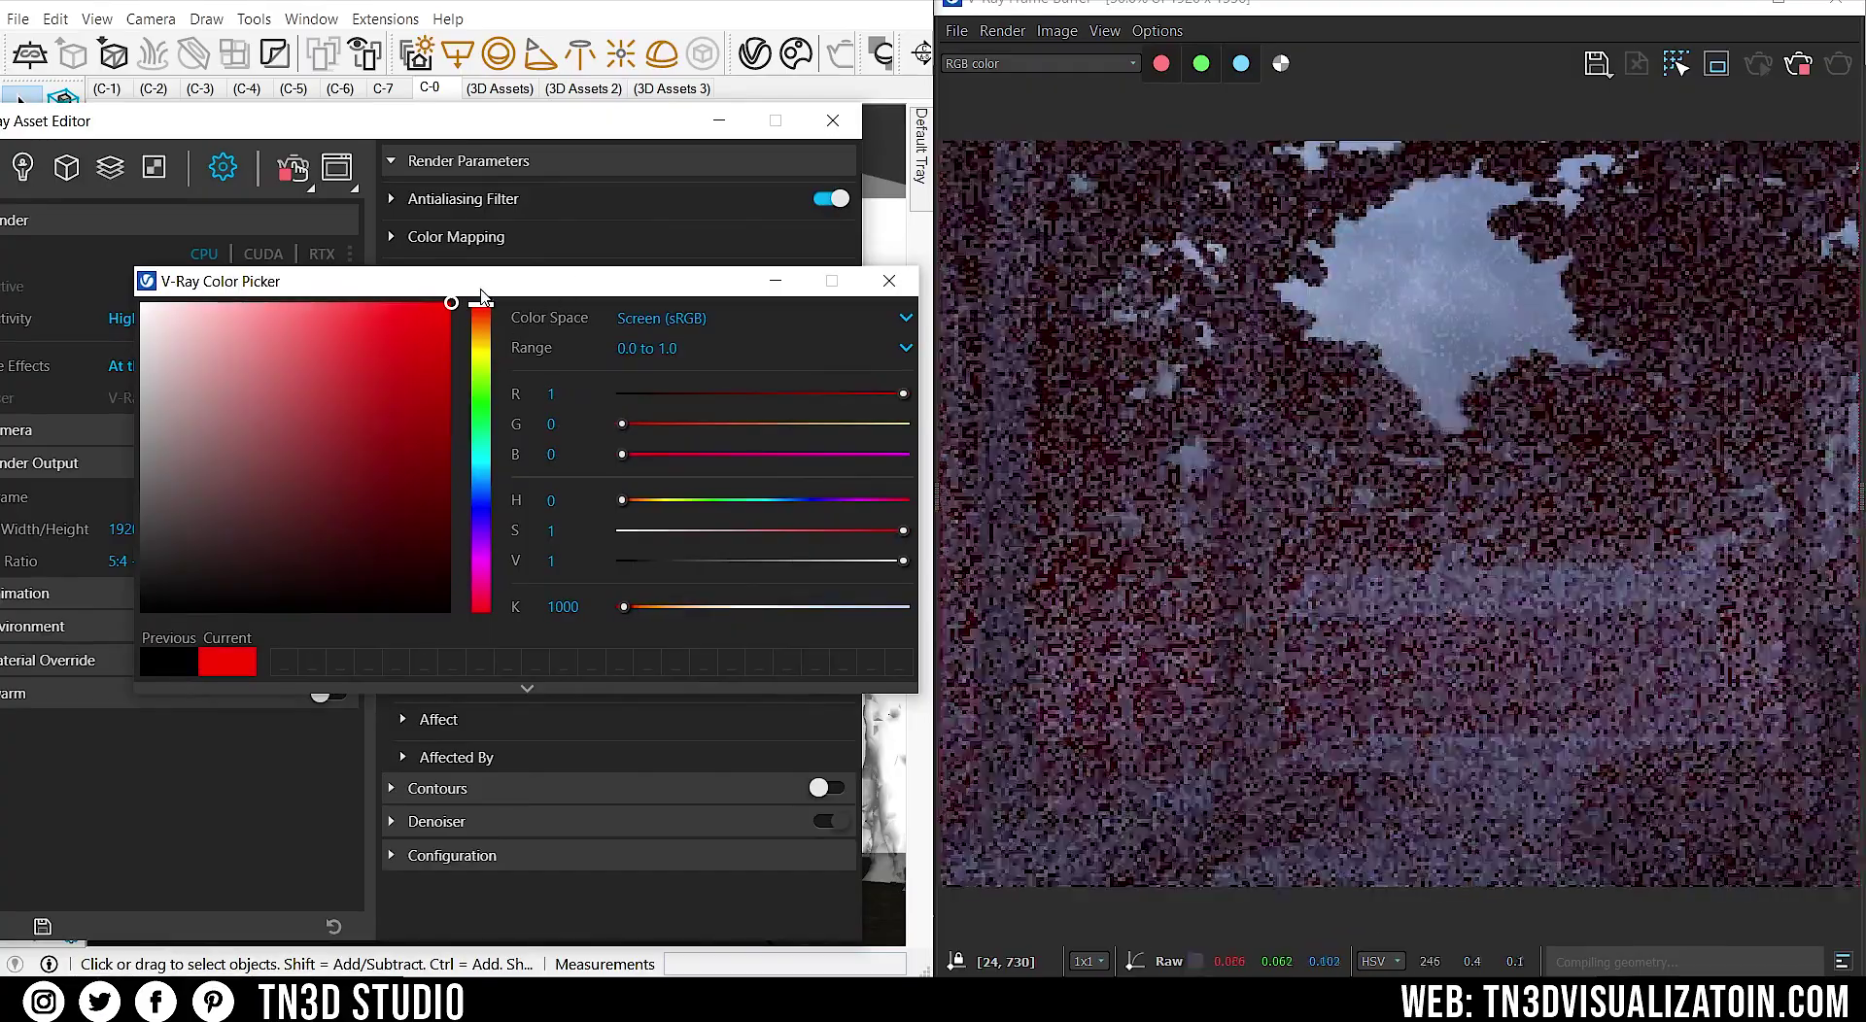
pyautogui.moveTo(481, 306); pyautogui.dragTo(462, 499)
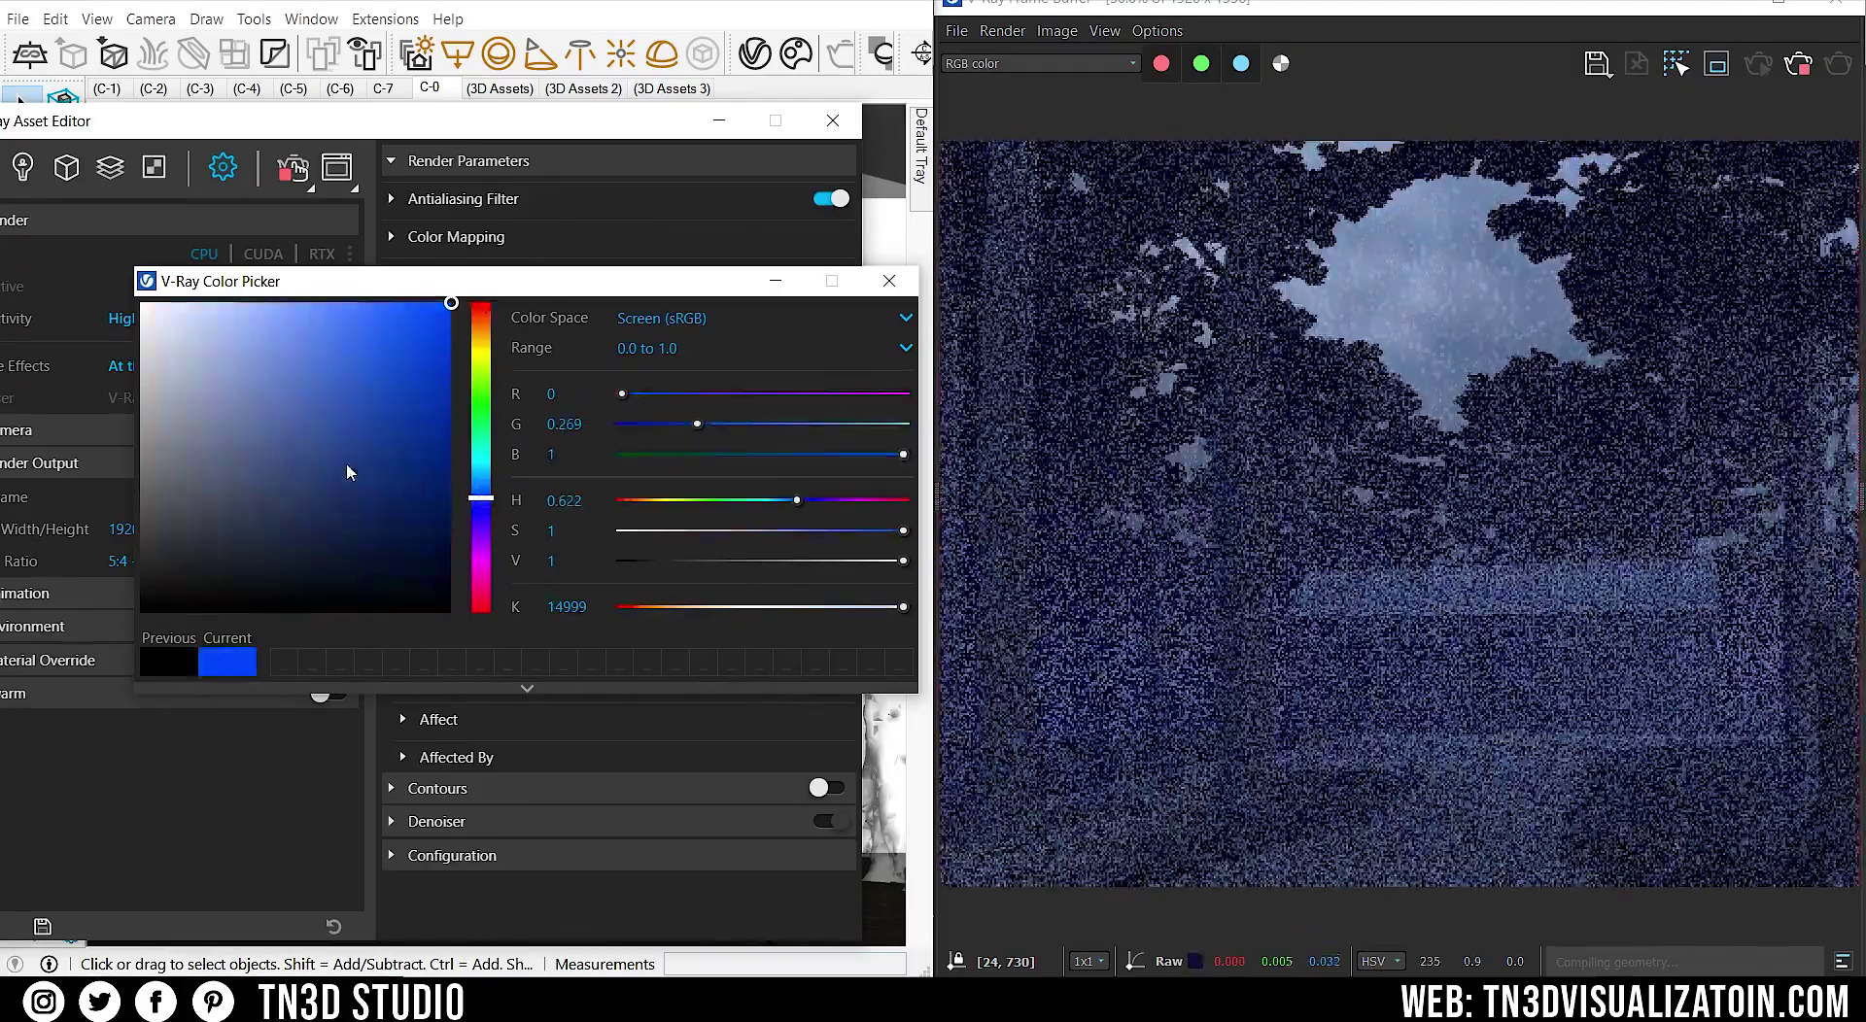
pyautogui.click(266, 502)
pyautogui.click(226, 477)
pyautogui.click(481, 489)
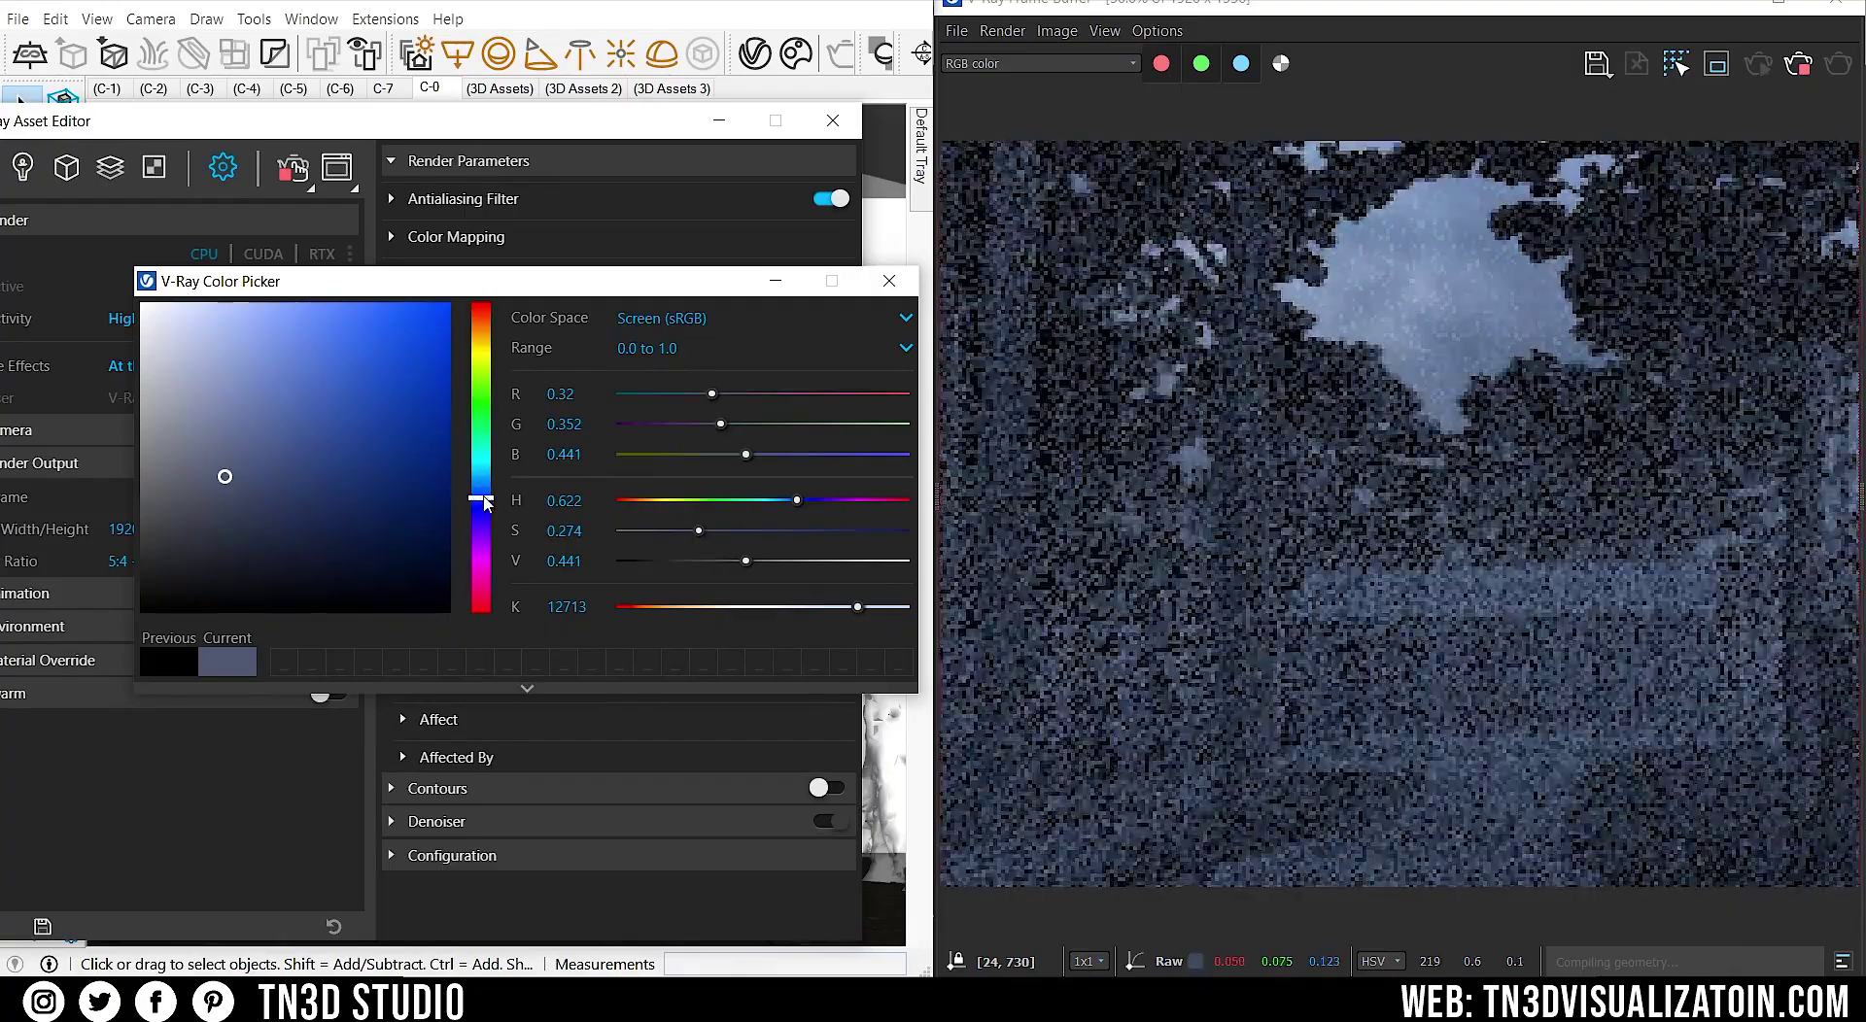
pyautogui.click(888, 282)
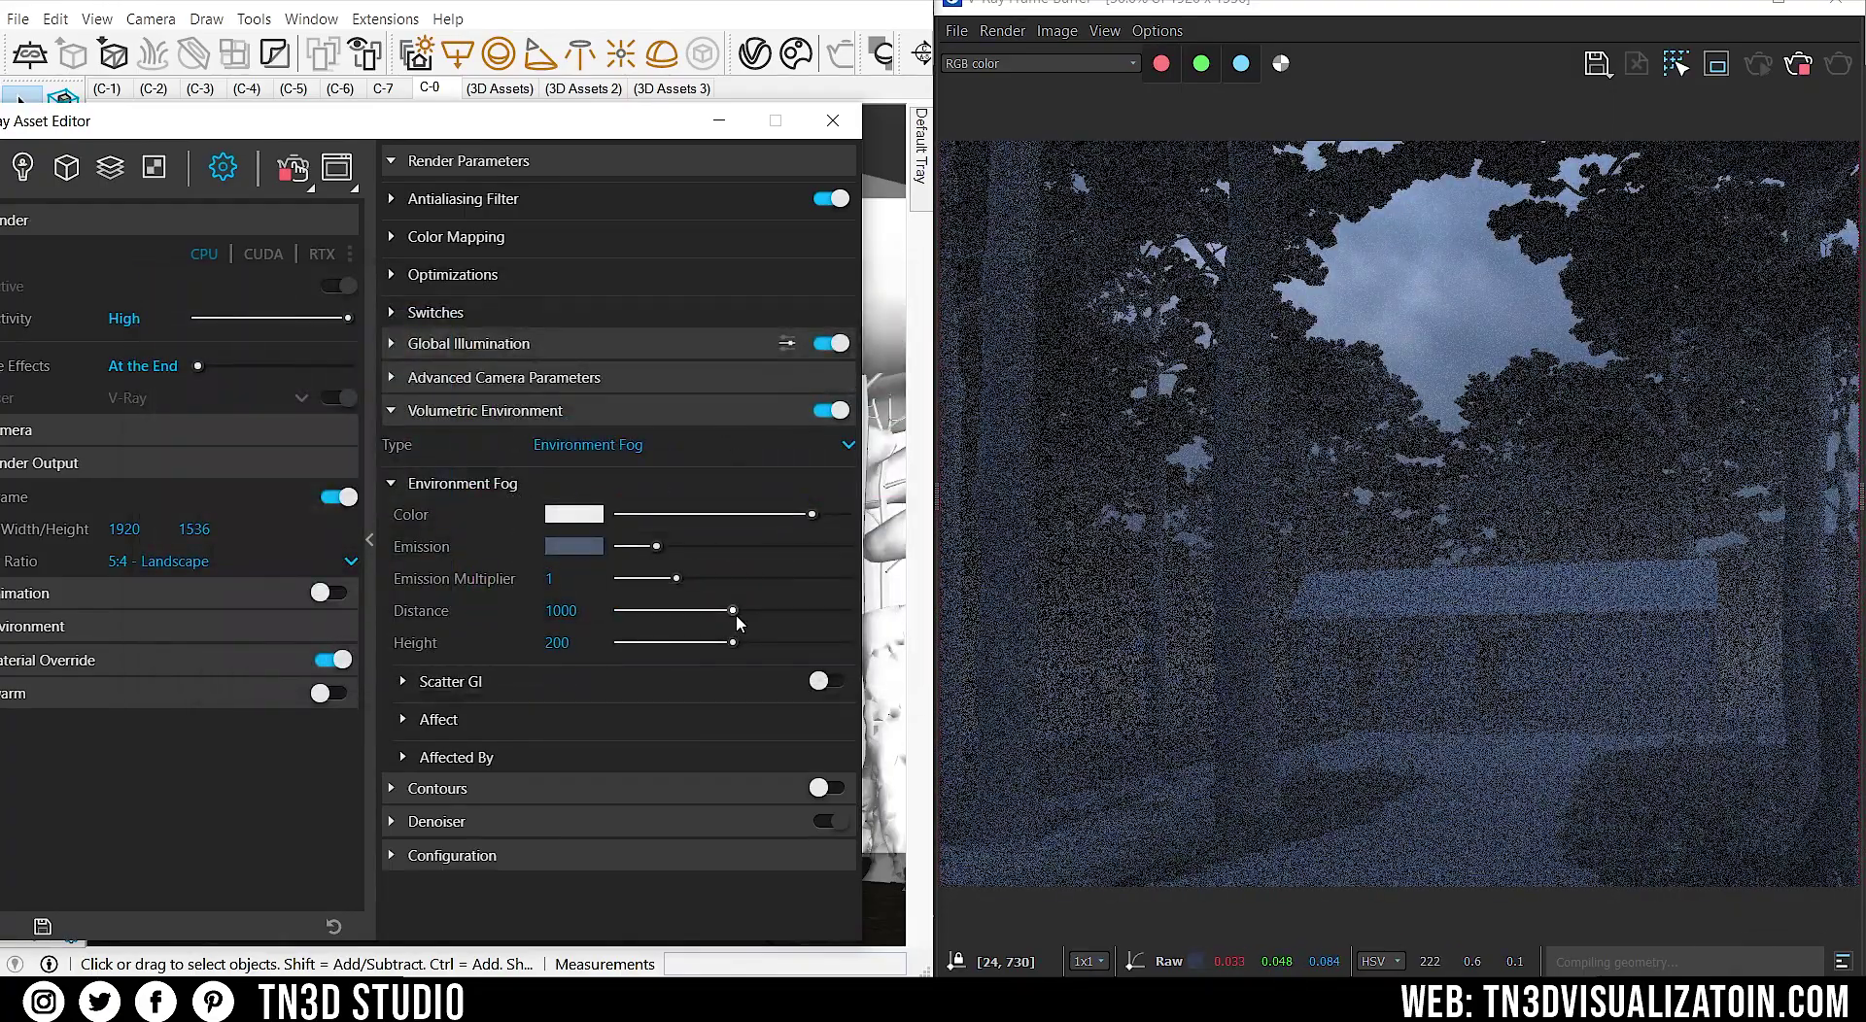
# - Set the fog Distance to 10000
pyautogui.moveTo(732, 613); pyautogui.dragTo(634, 612)
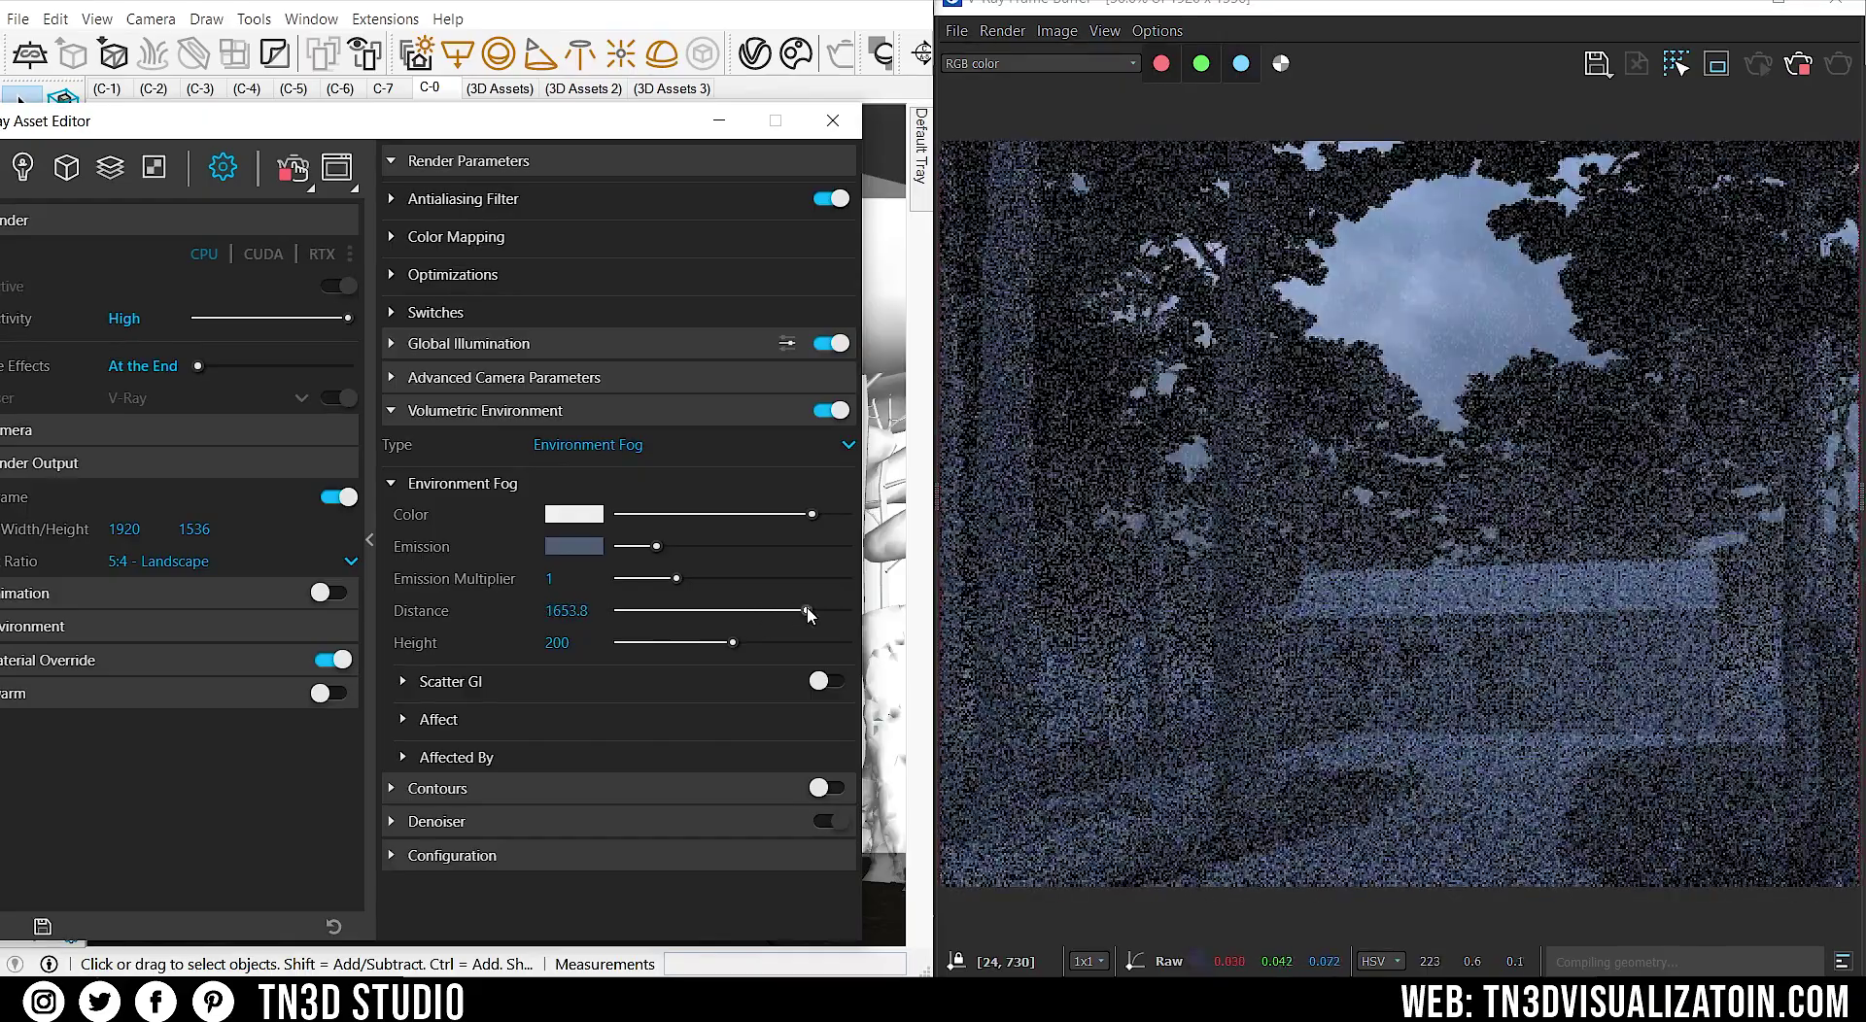
pyautogui.click(549, 611)
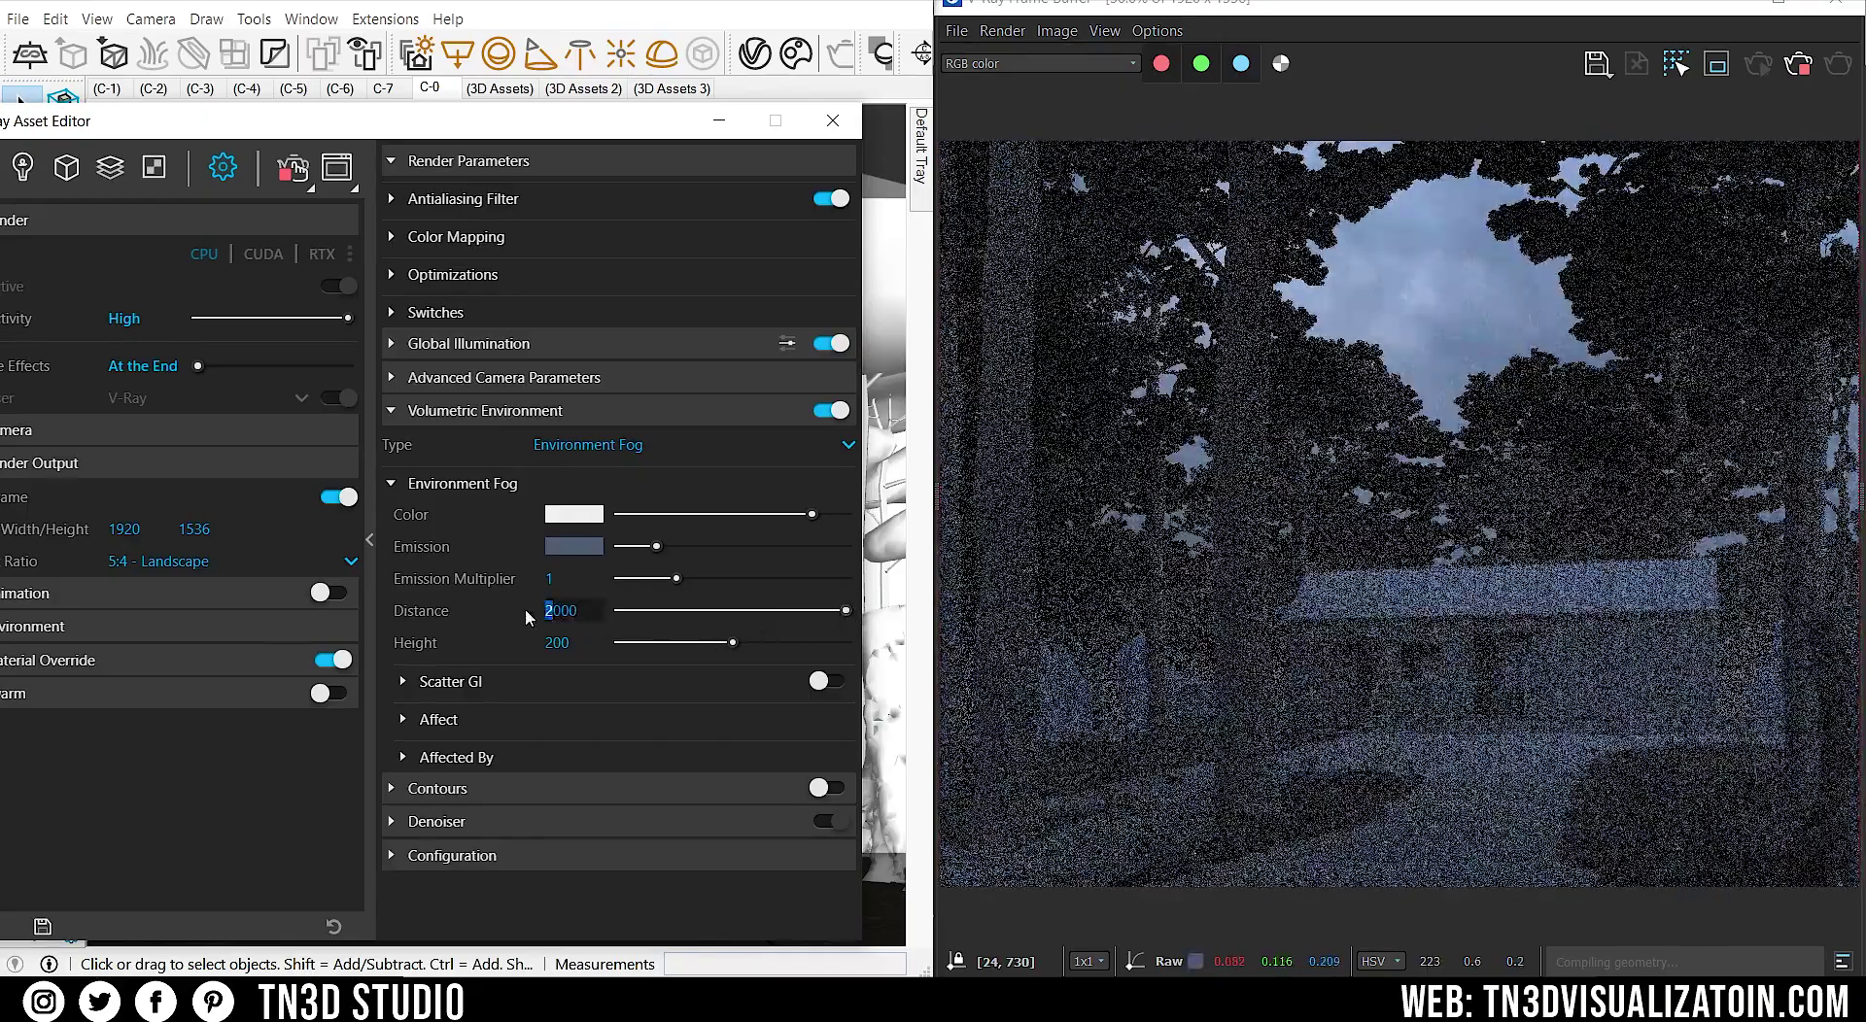
pyautogui.press('Return')
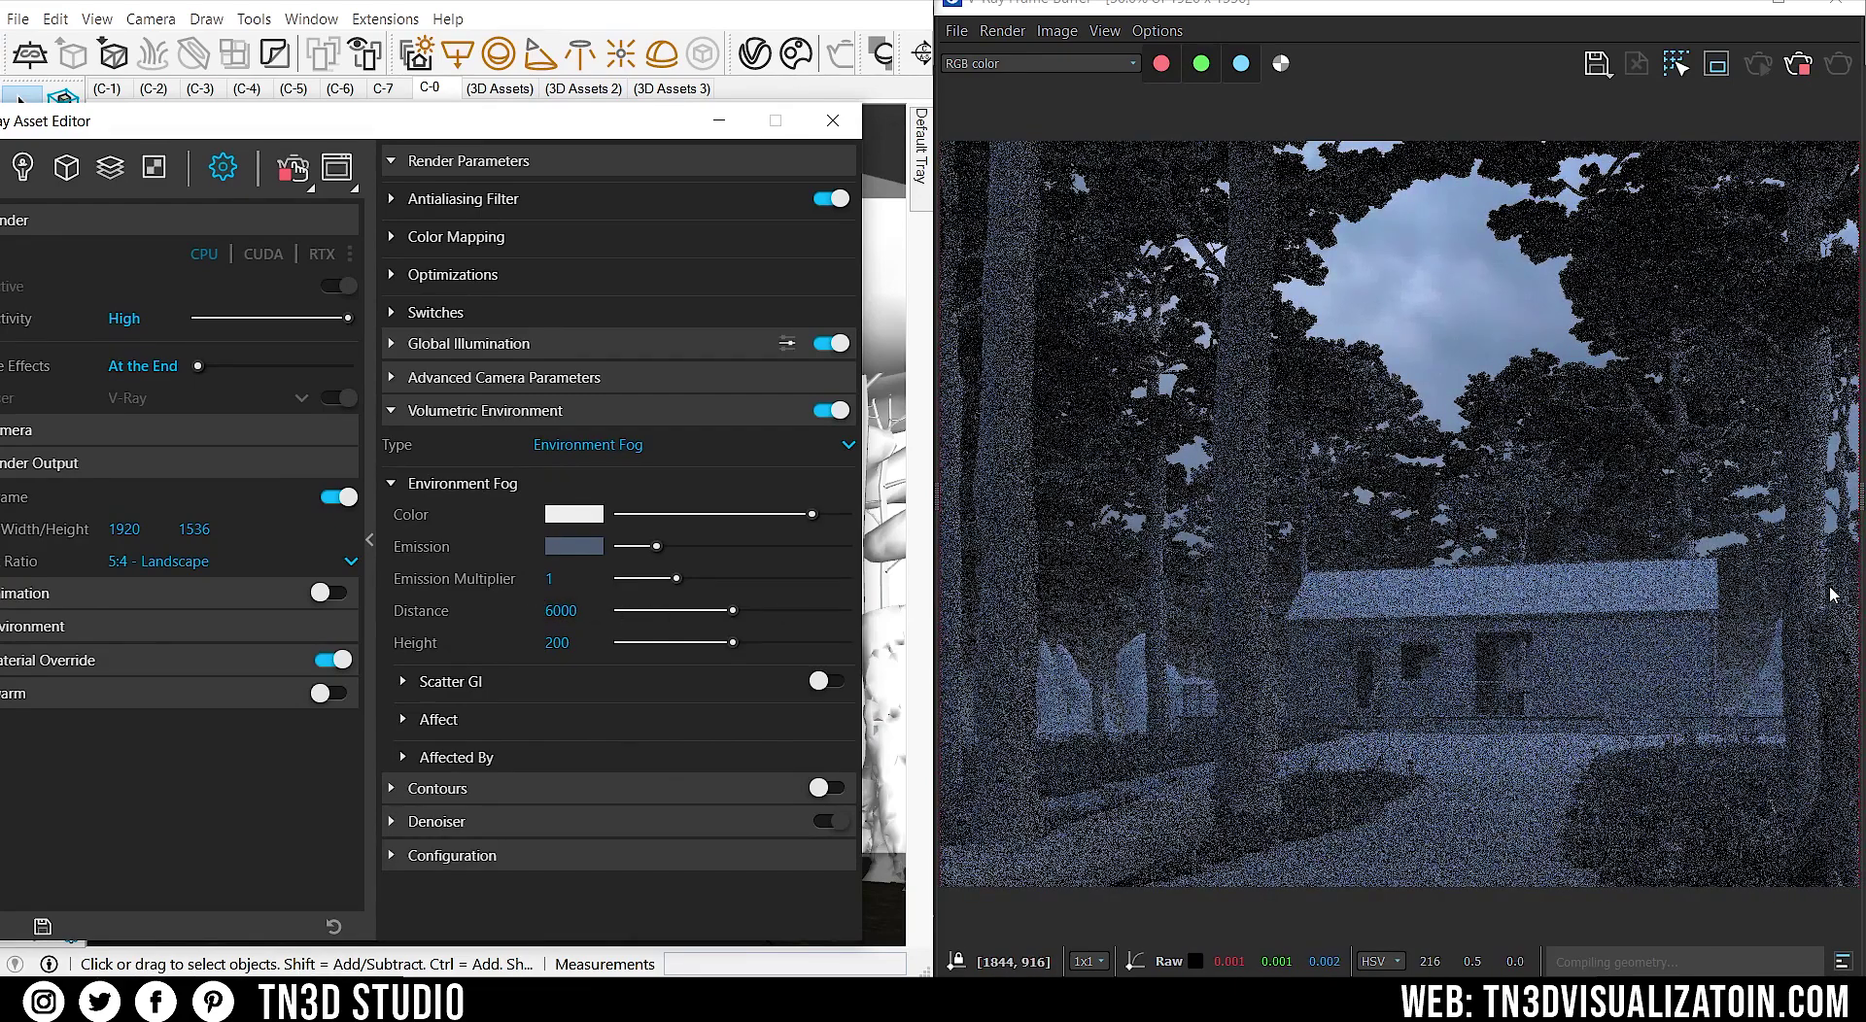
pyautogui.moveTo(554, 611); pyautogui.dragTo(521, 610)
pyautogui.write('10')
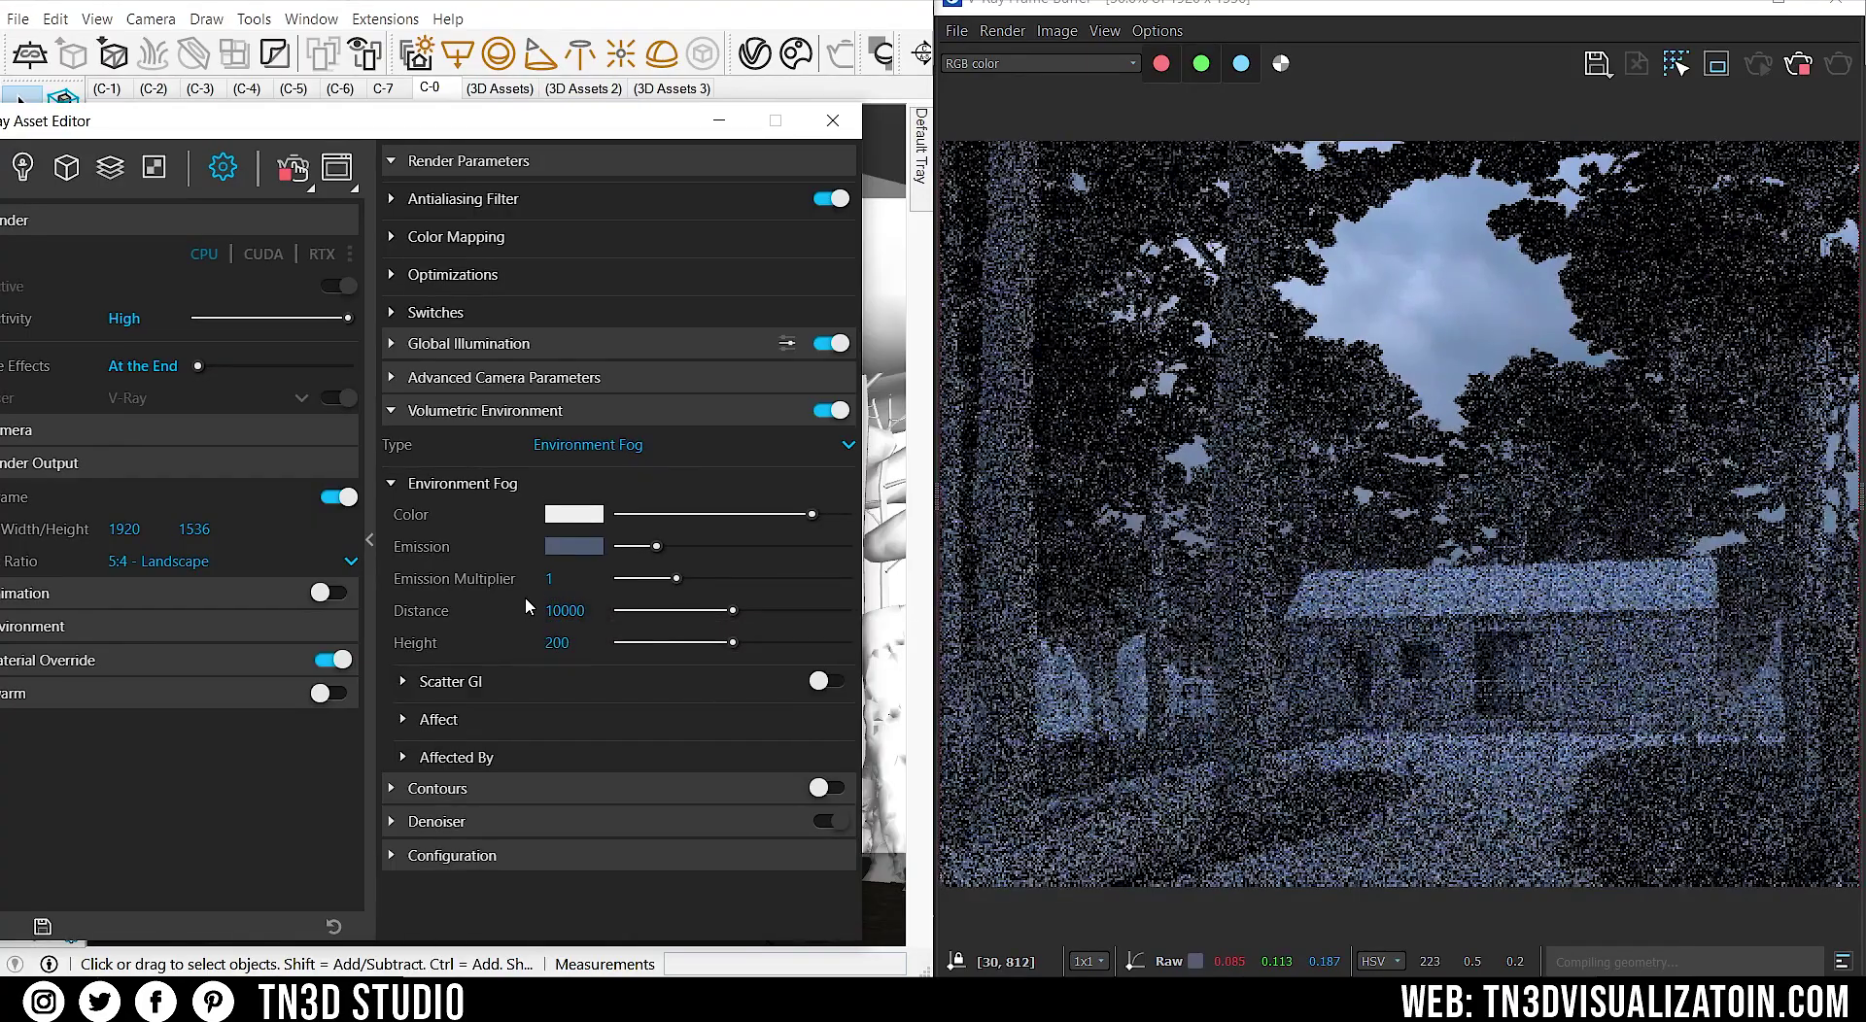
pyautogui.press('Tab')
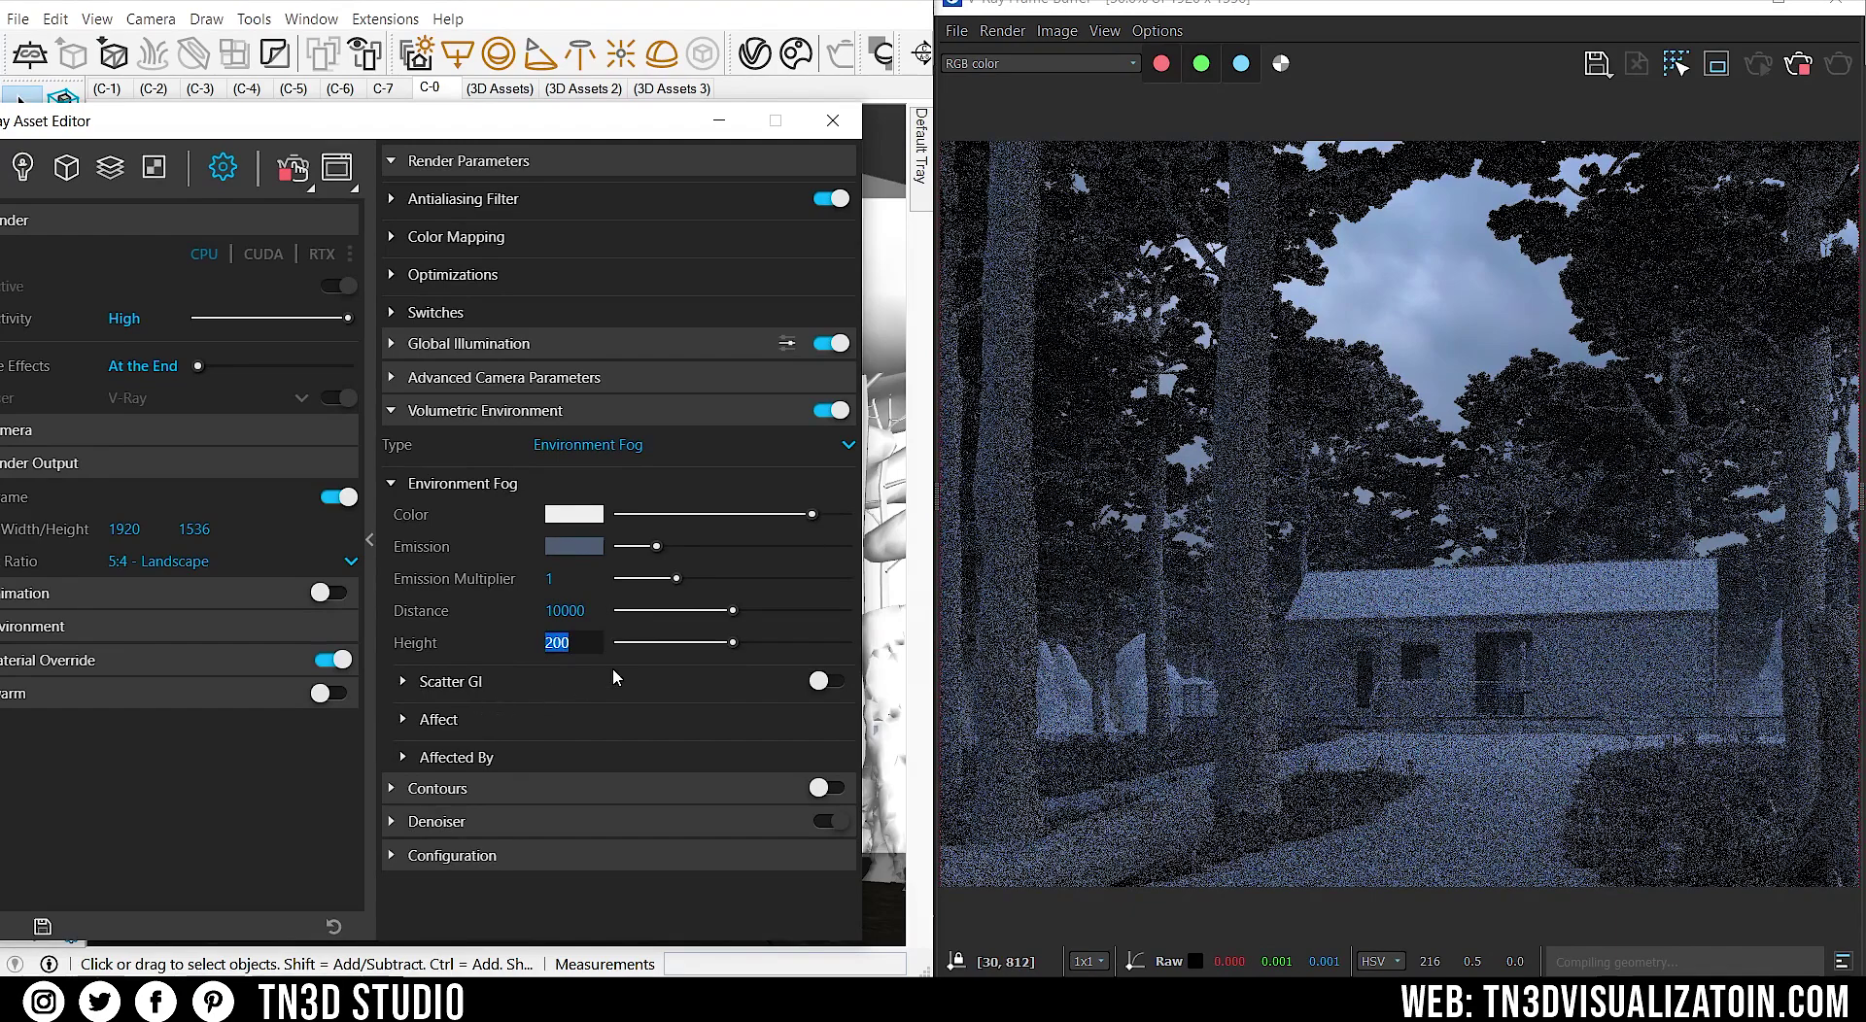
# - Set the fog Height to 800 and recentre the cabin in the render
pyautogui.click(731, 644)
pyautogui.moveTo(655, 646); pyautogui.dragTo(652, 646)
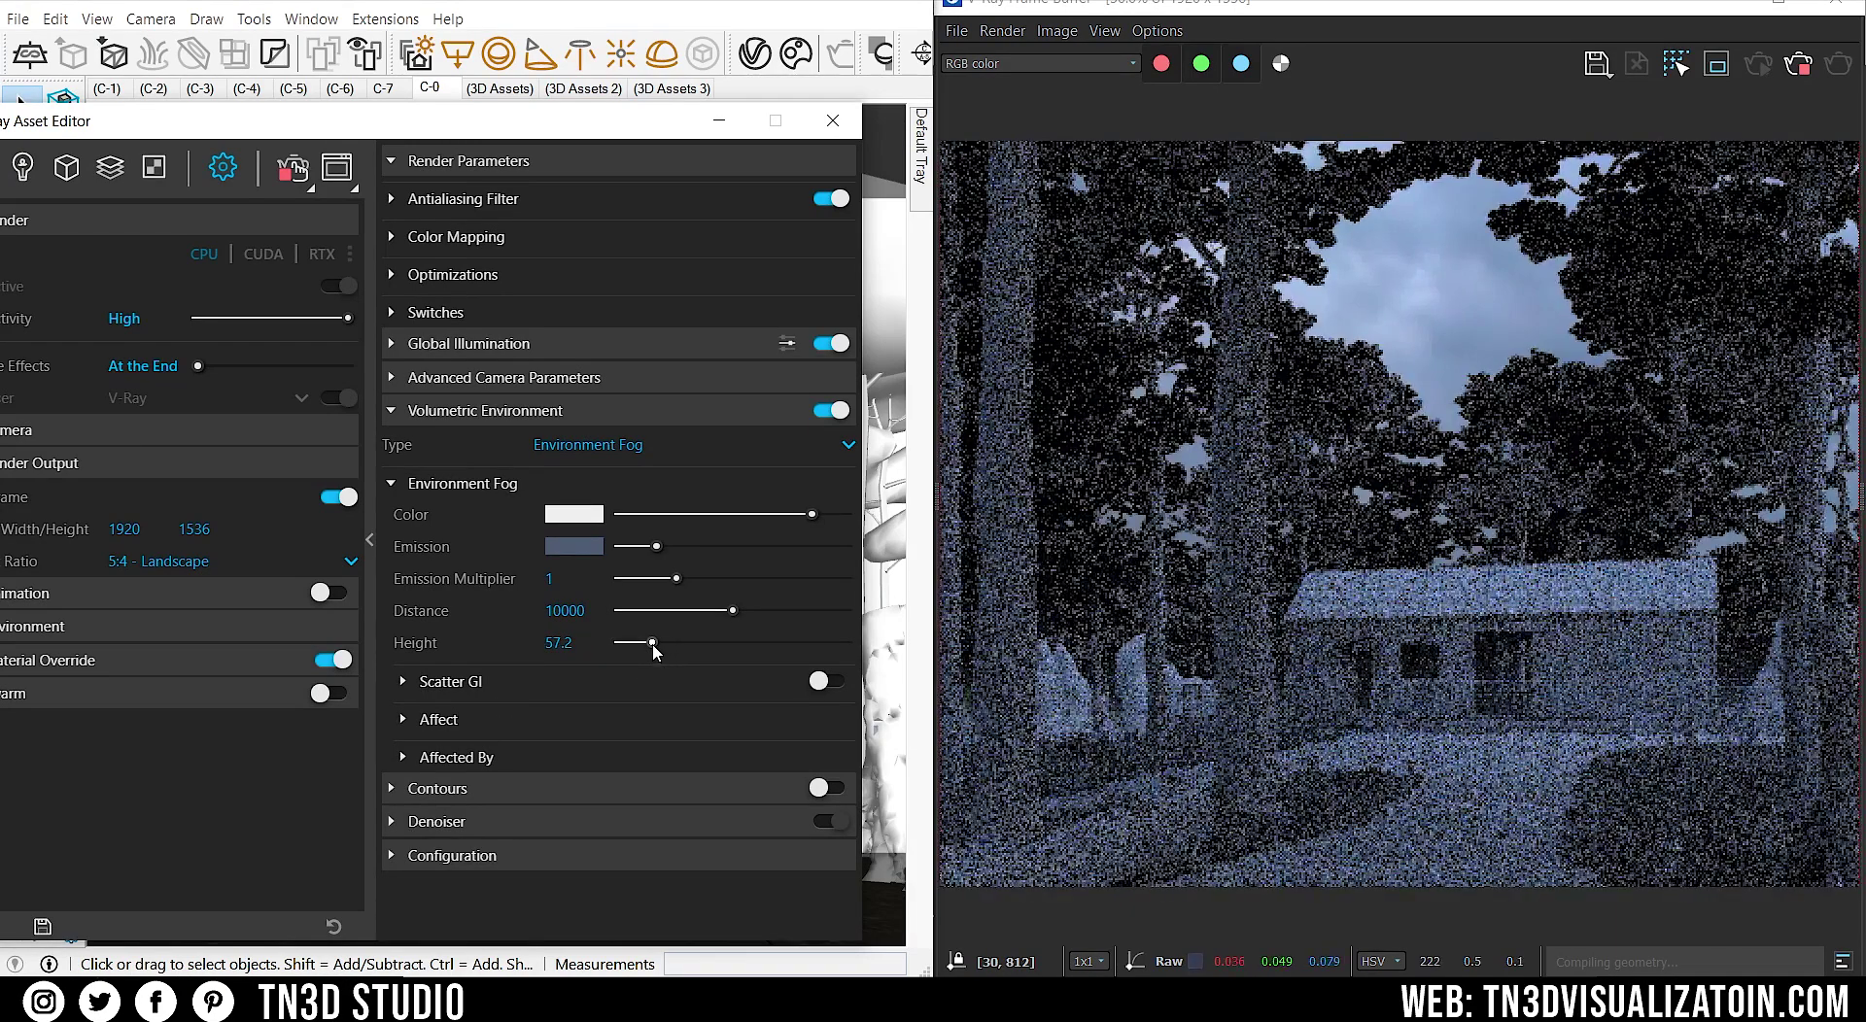
pyautogui.moveTo(652, 644); pyautogui.dragTo(846, 643)
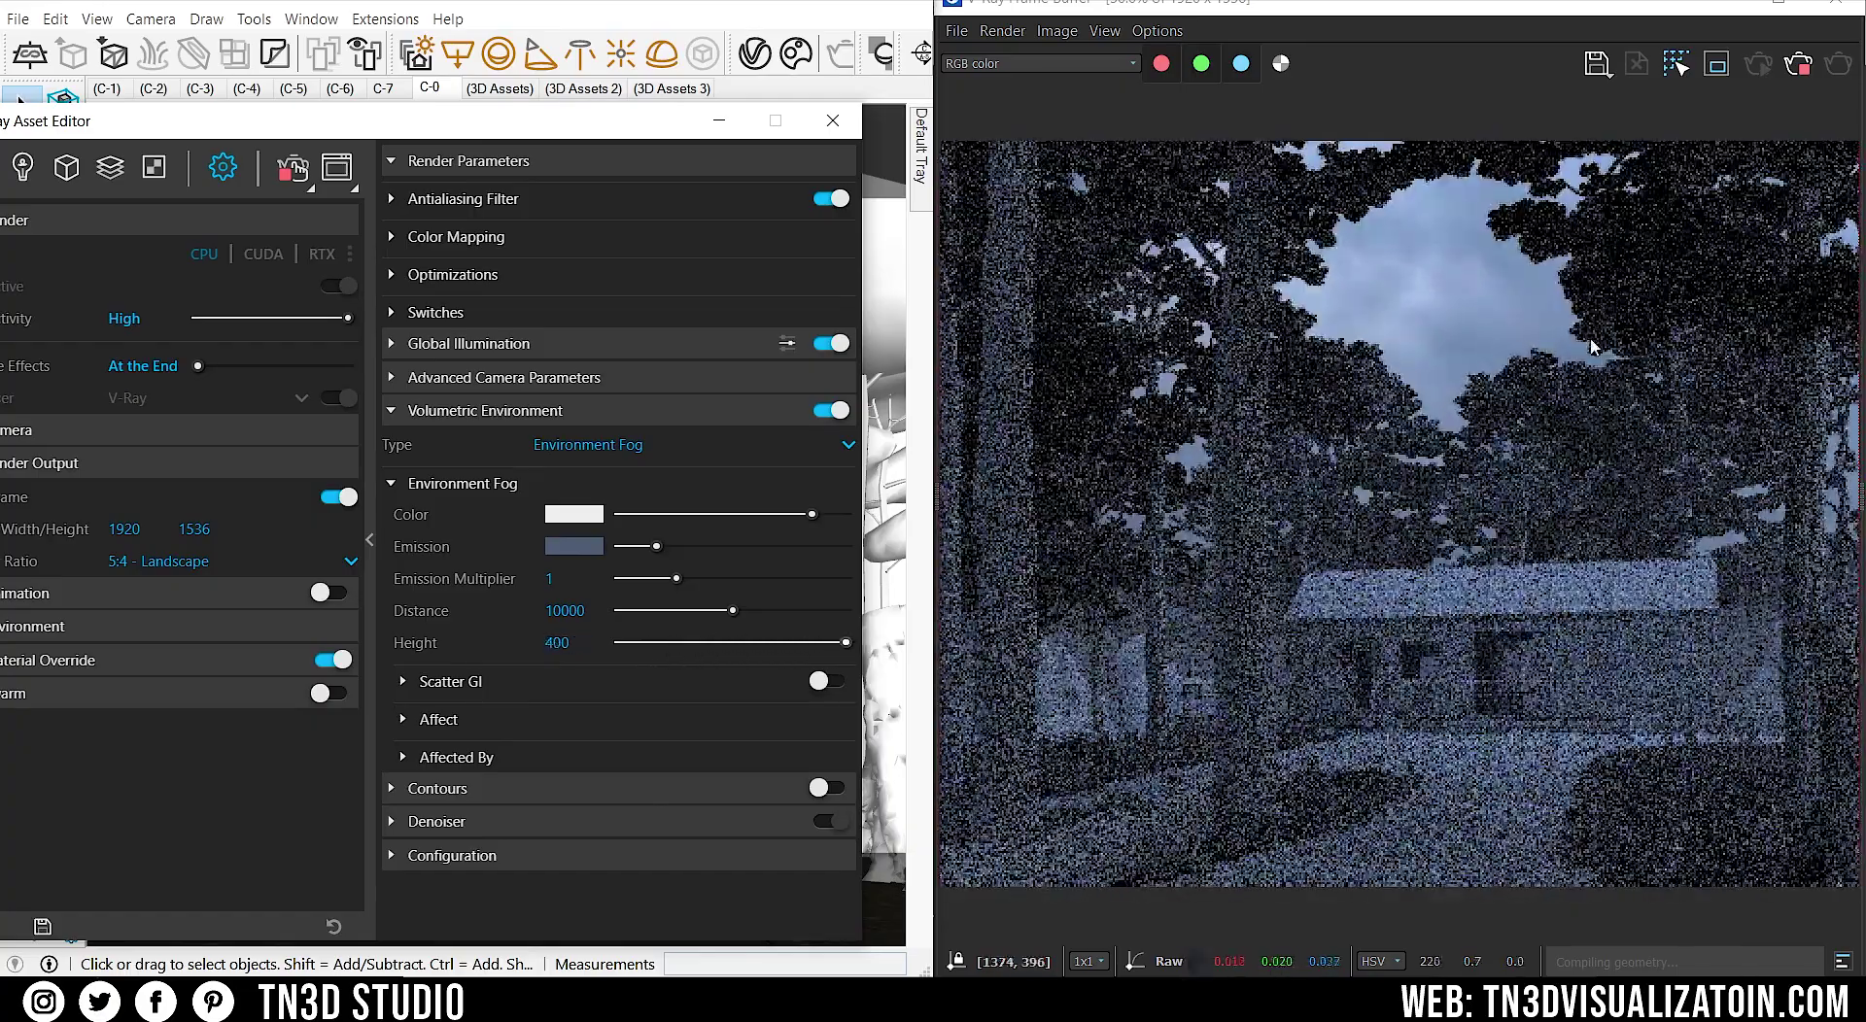
pyautogui.doubleClick(557, 642)
pyautogui.write('800')
pyautogui.press('Return')
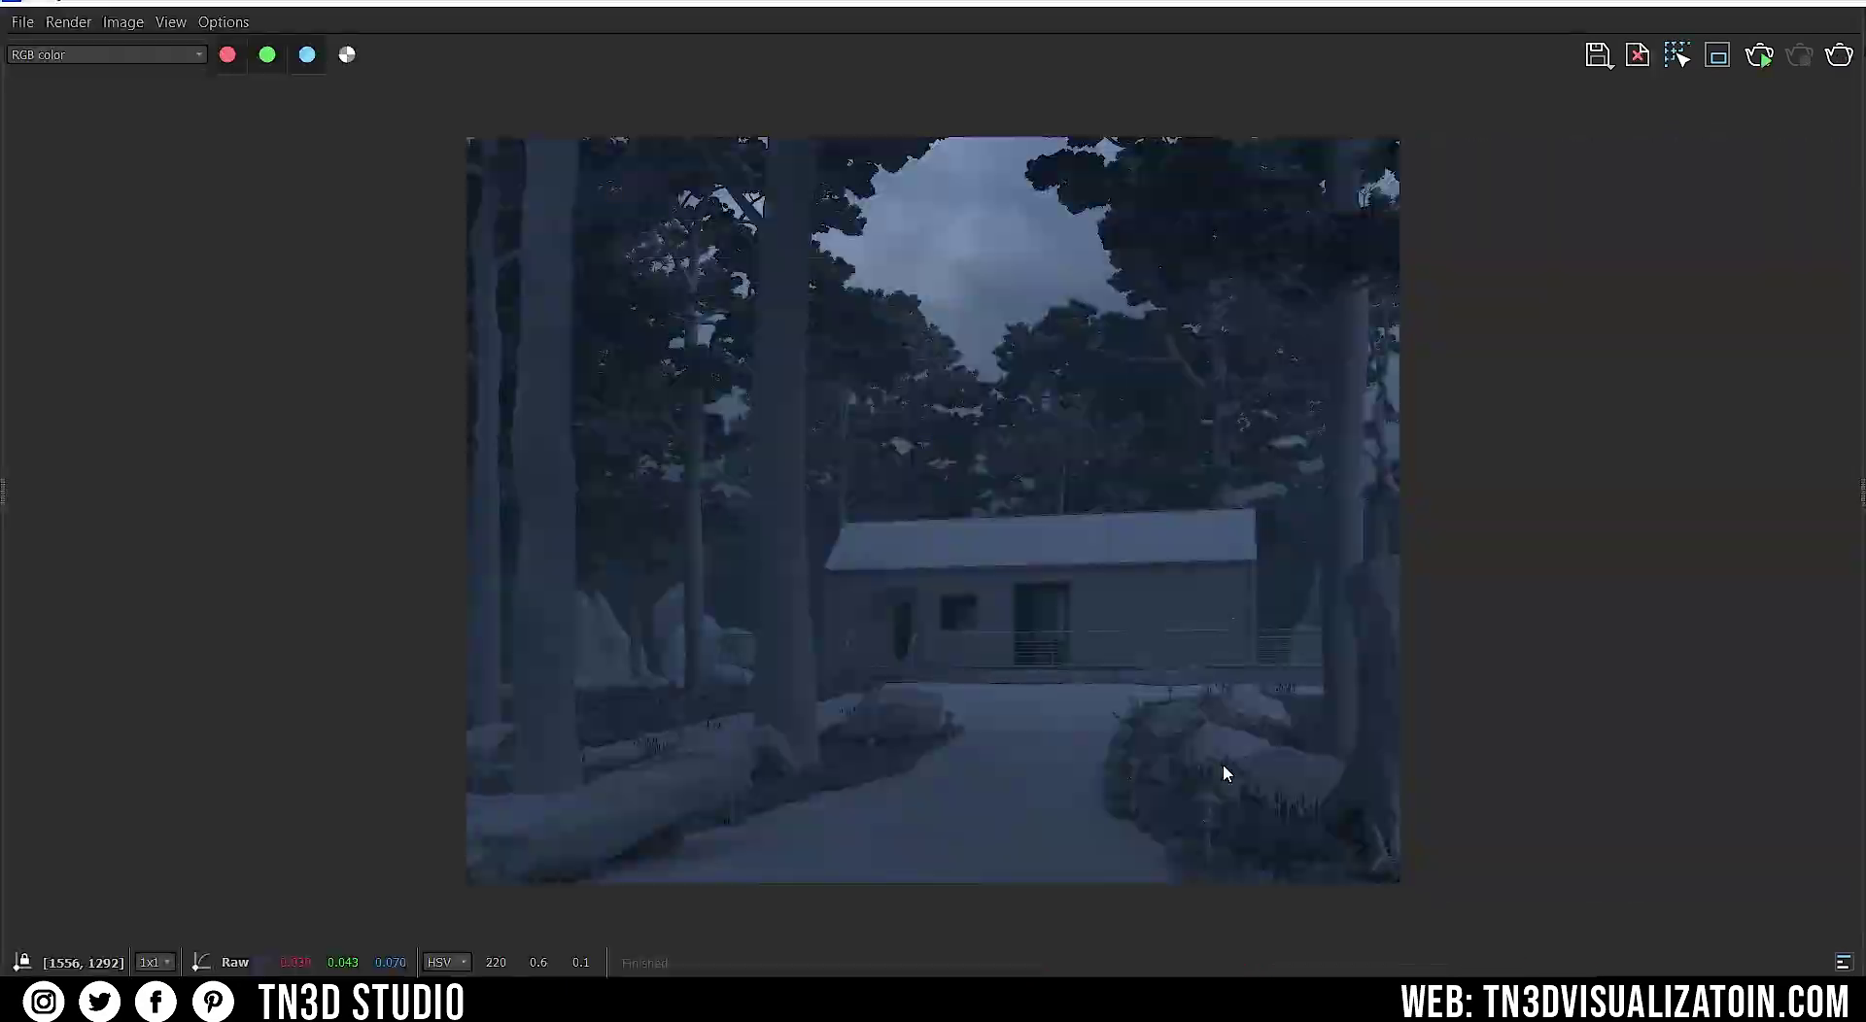
pyautogui.scroll(3, 1222, 764)
pyautogui.moveTo(1328, 739); pyautogui.dragTo(1380, 1010, button='middle')
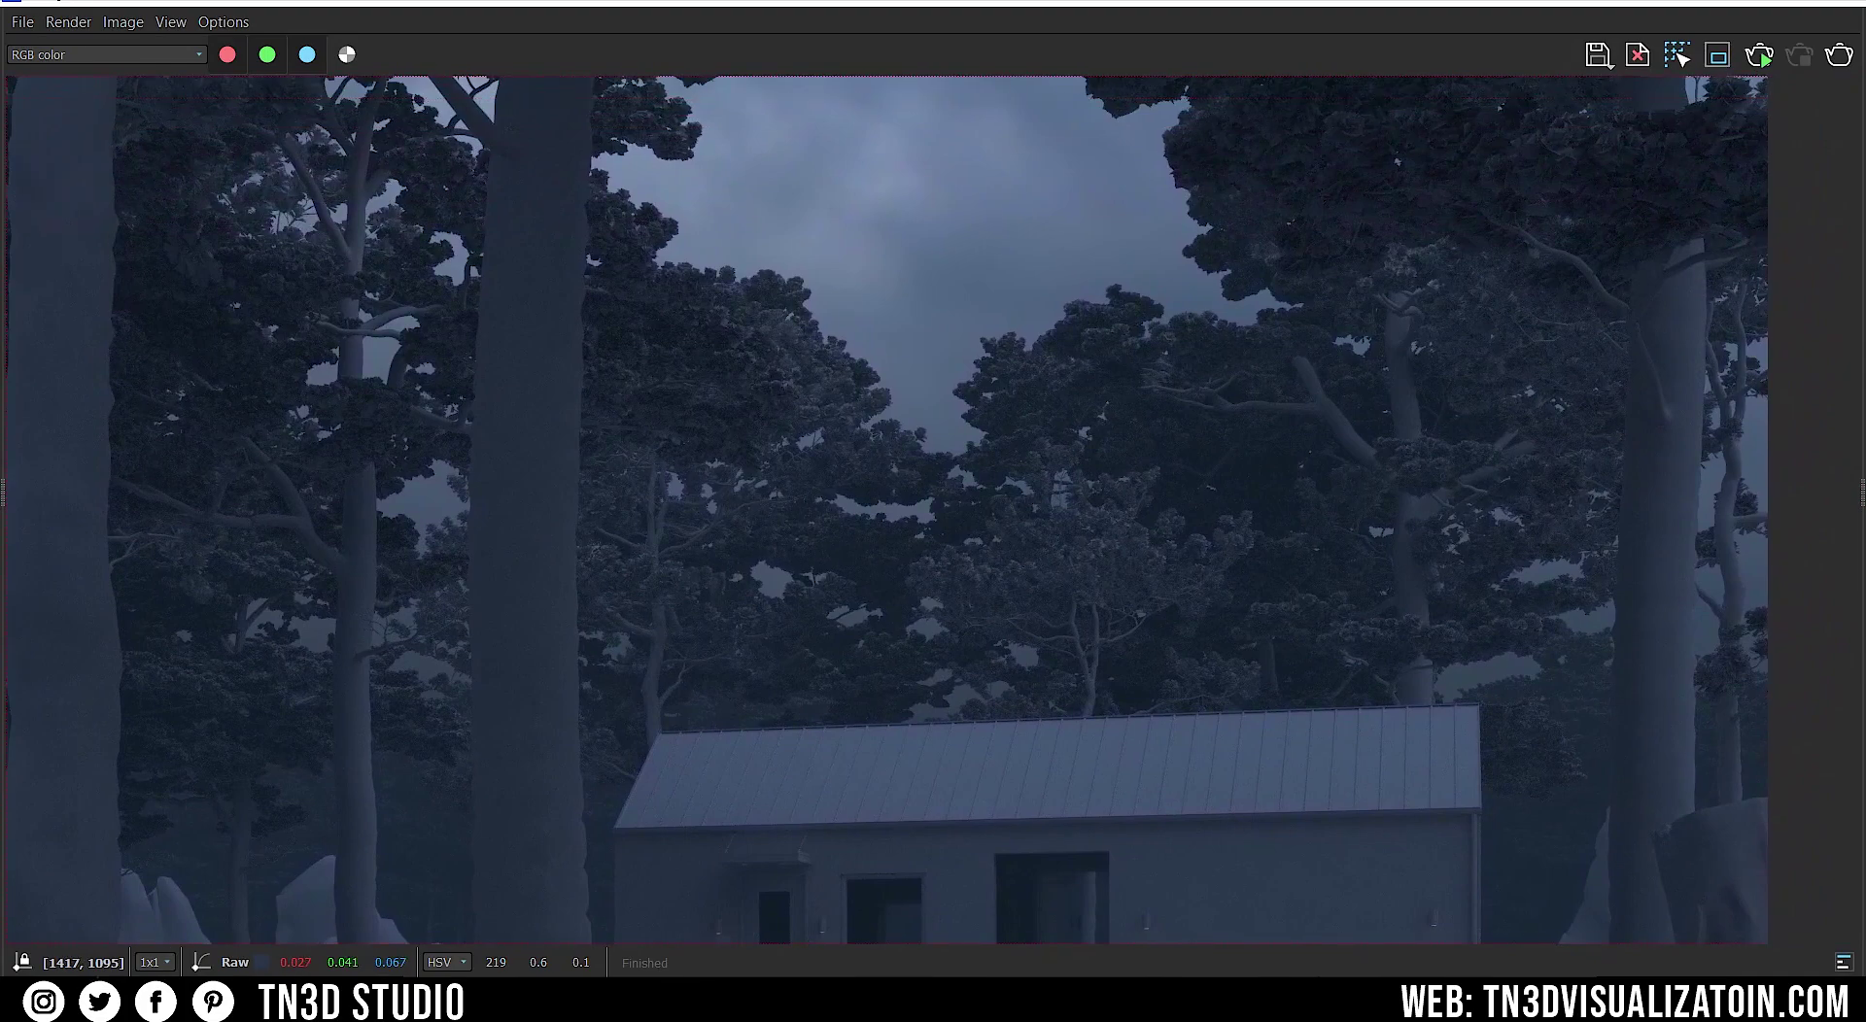
pyautogui.scroll(-3, 1019, 849)
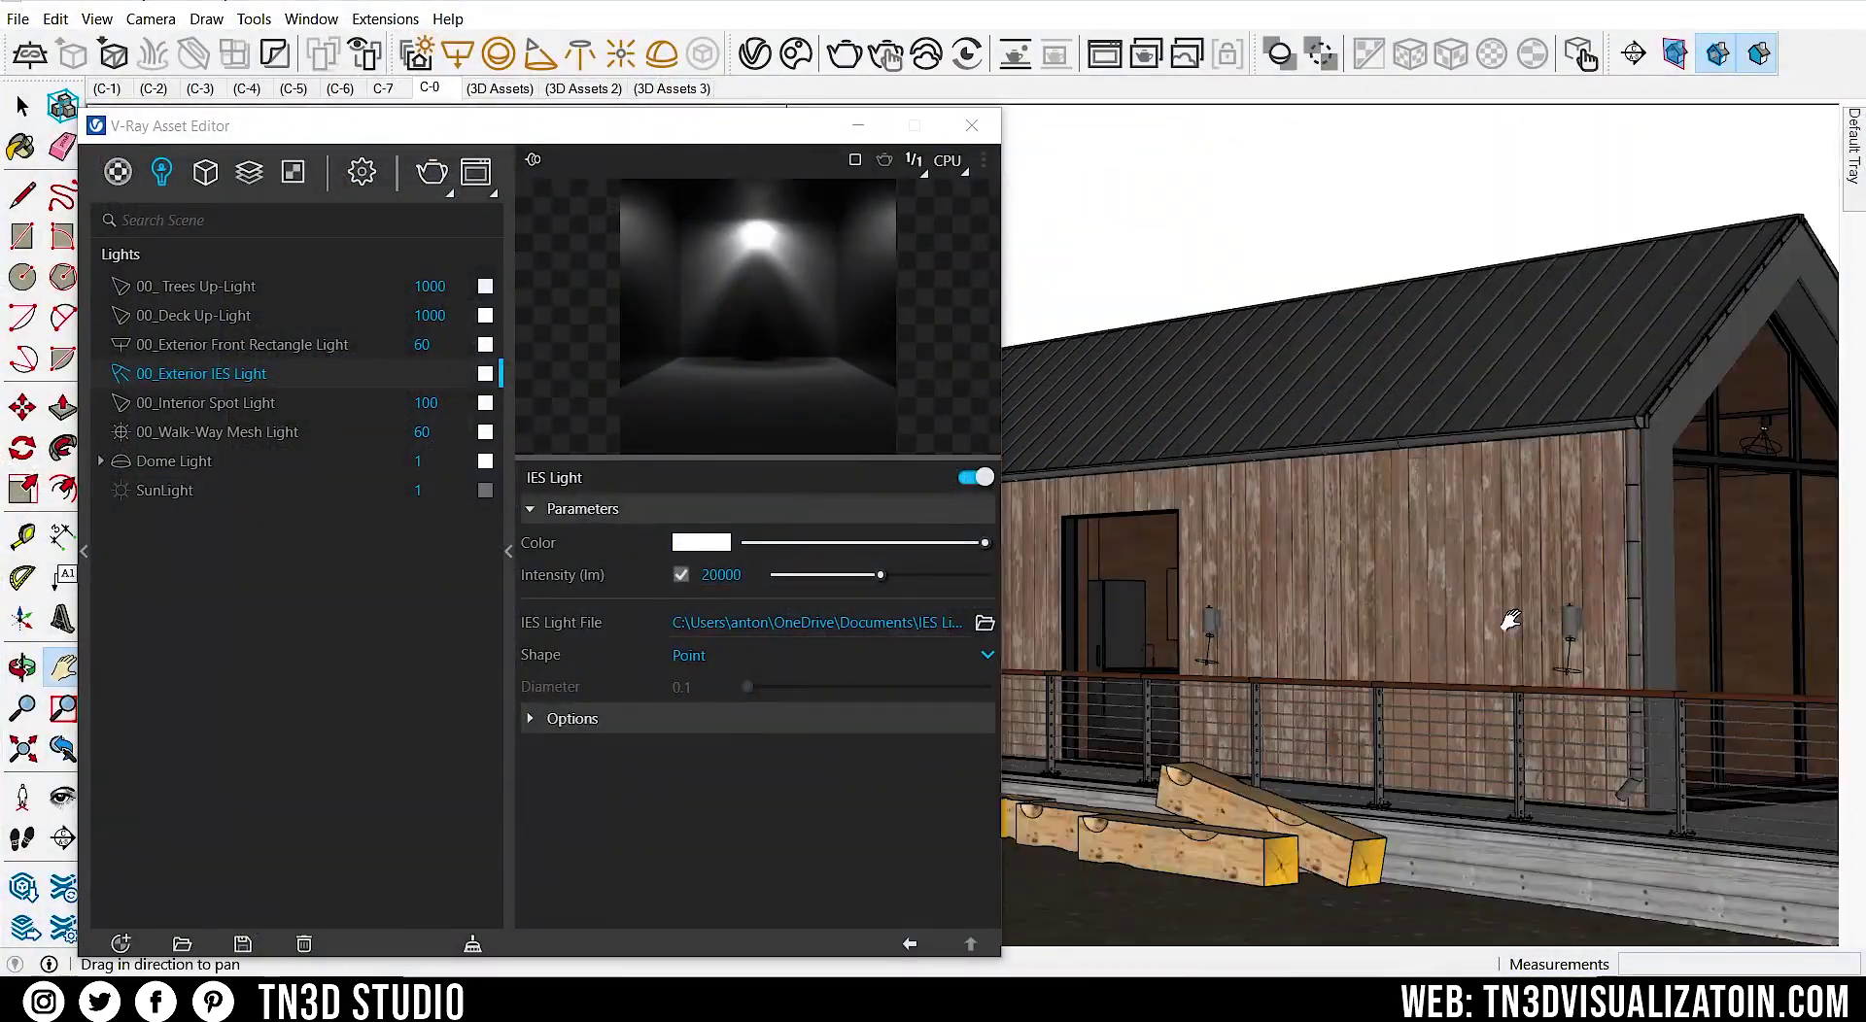
# - Isolate the lamps with H and open the wall lamp group to reach its IES light
pyautogui.moveTo(1509, 620); pyautogui.dragTo(1562, 612, button='middle')
pyautogui.press('space')
pyautogui.press('h')
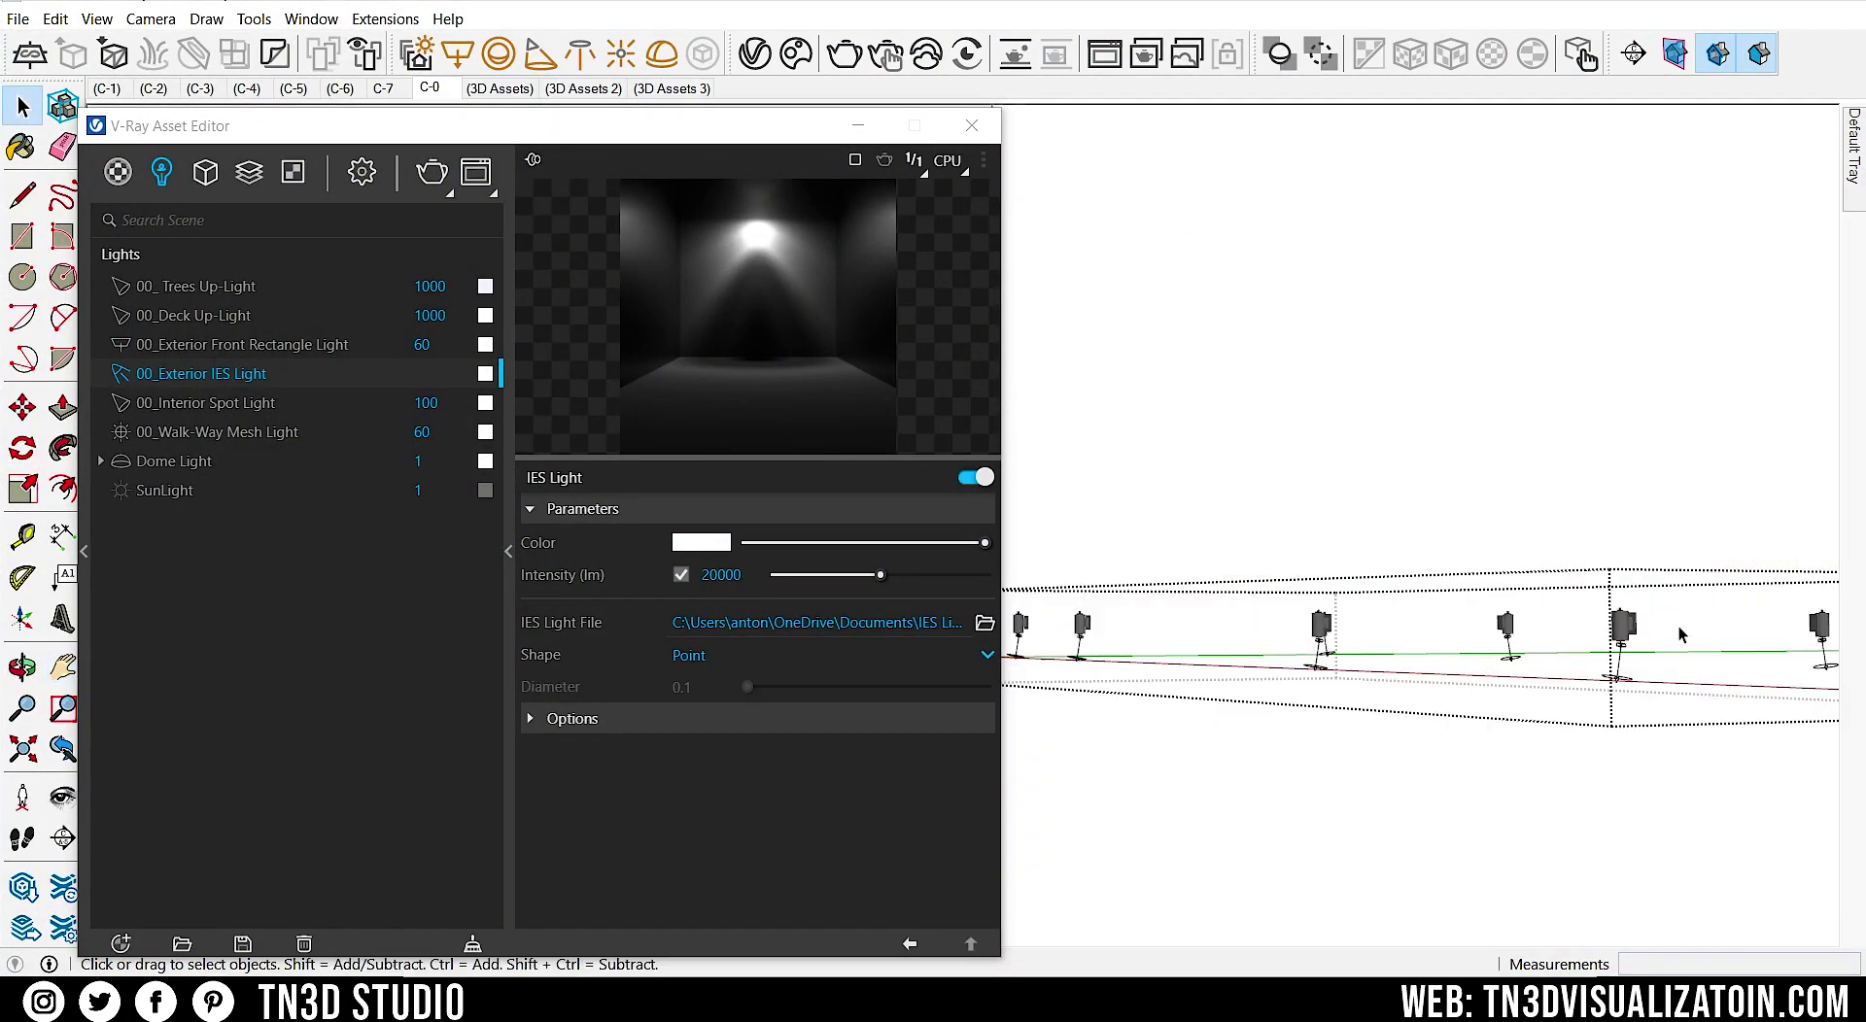
pyautogui.scroll(8, 1689, 635)
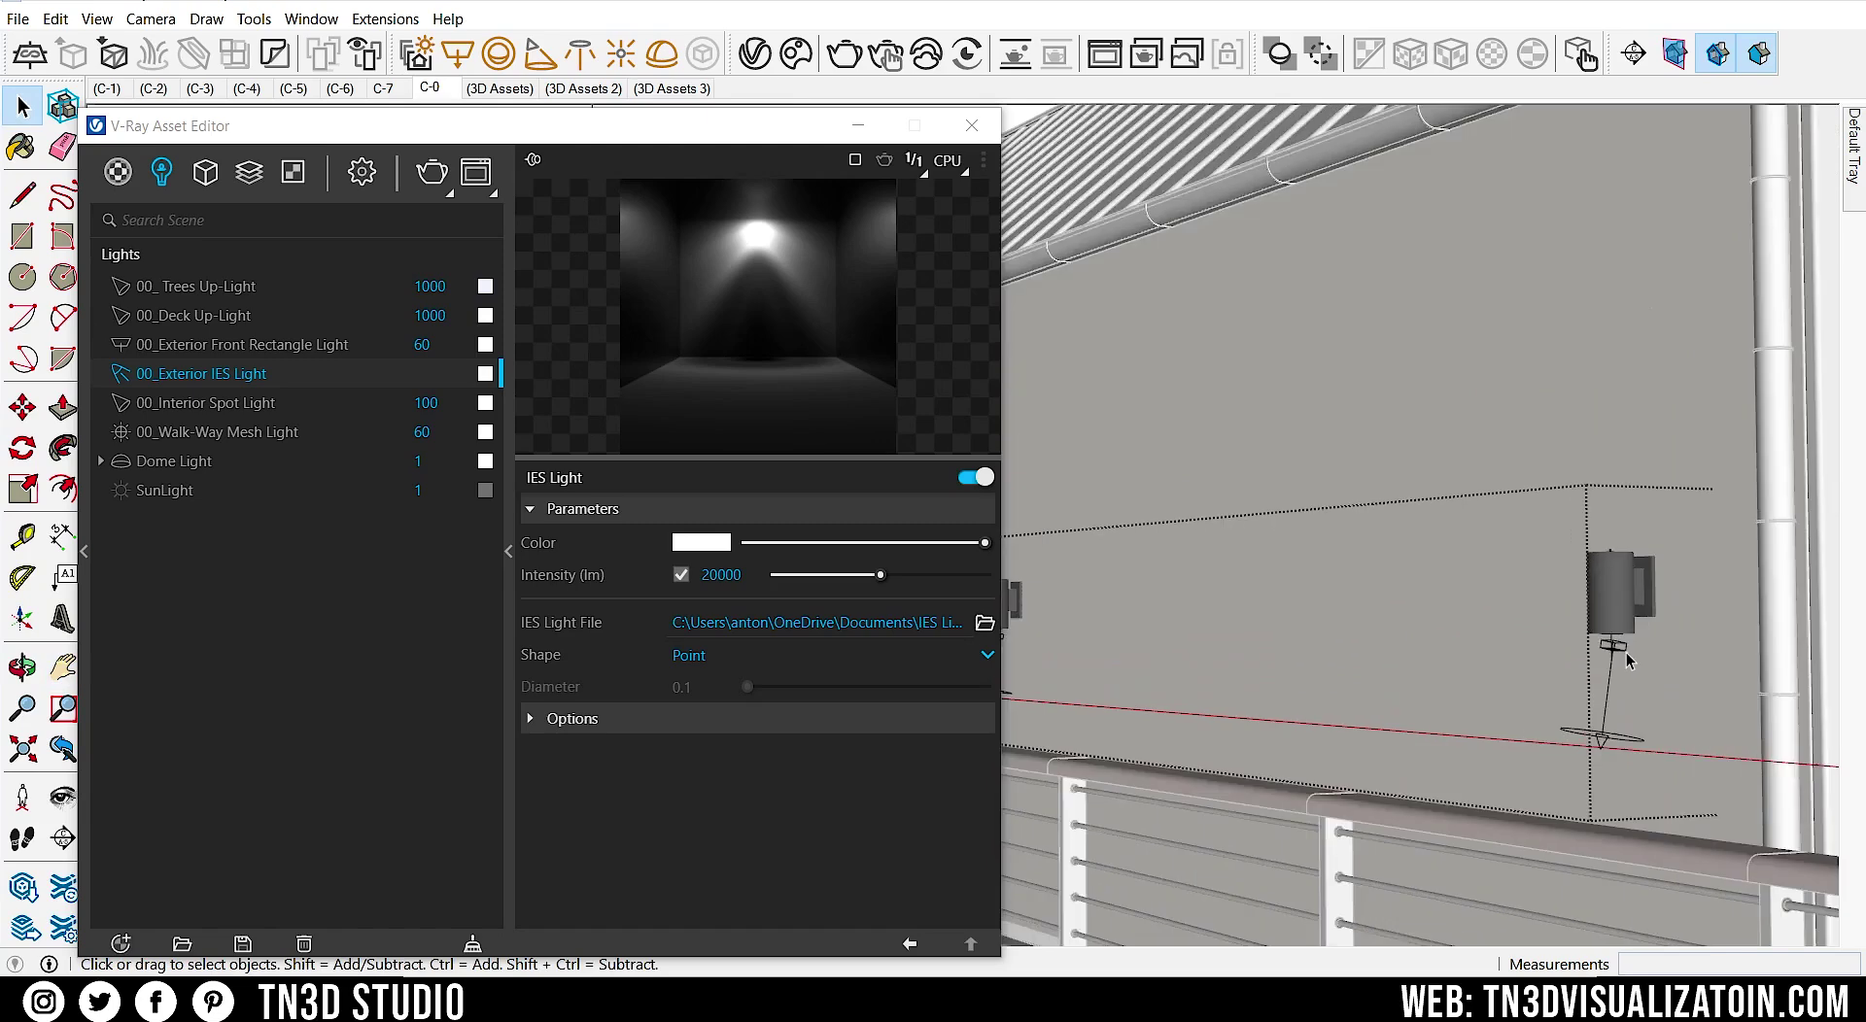
pyautogui.doubleClick(1625, 656)
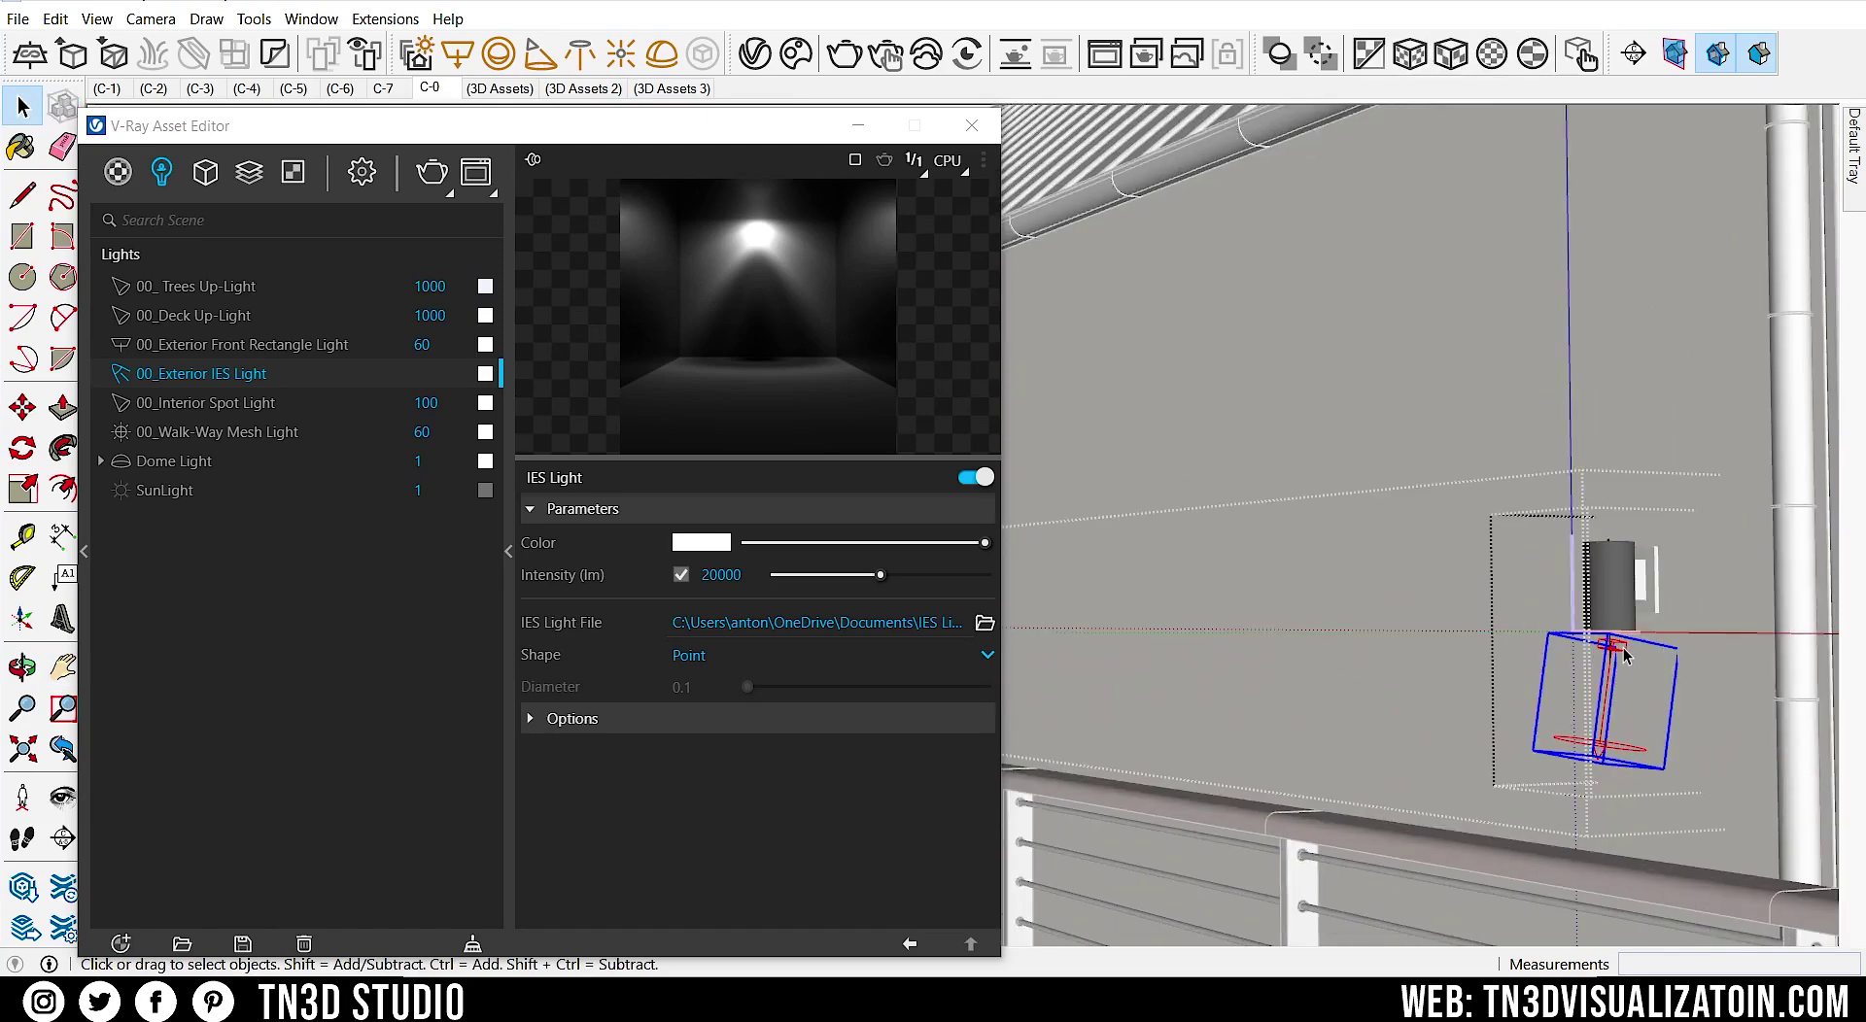
pyautogui.doubleClick(1625, 656)
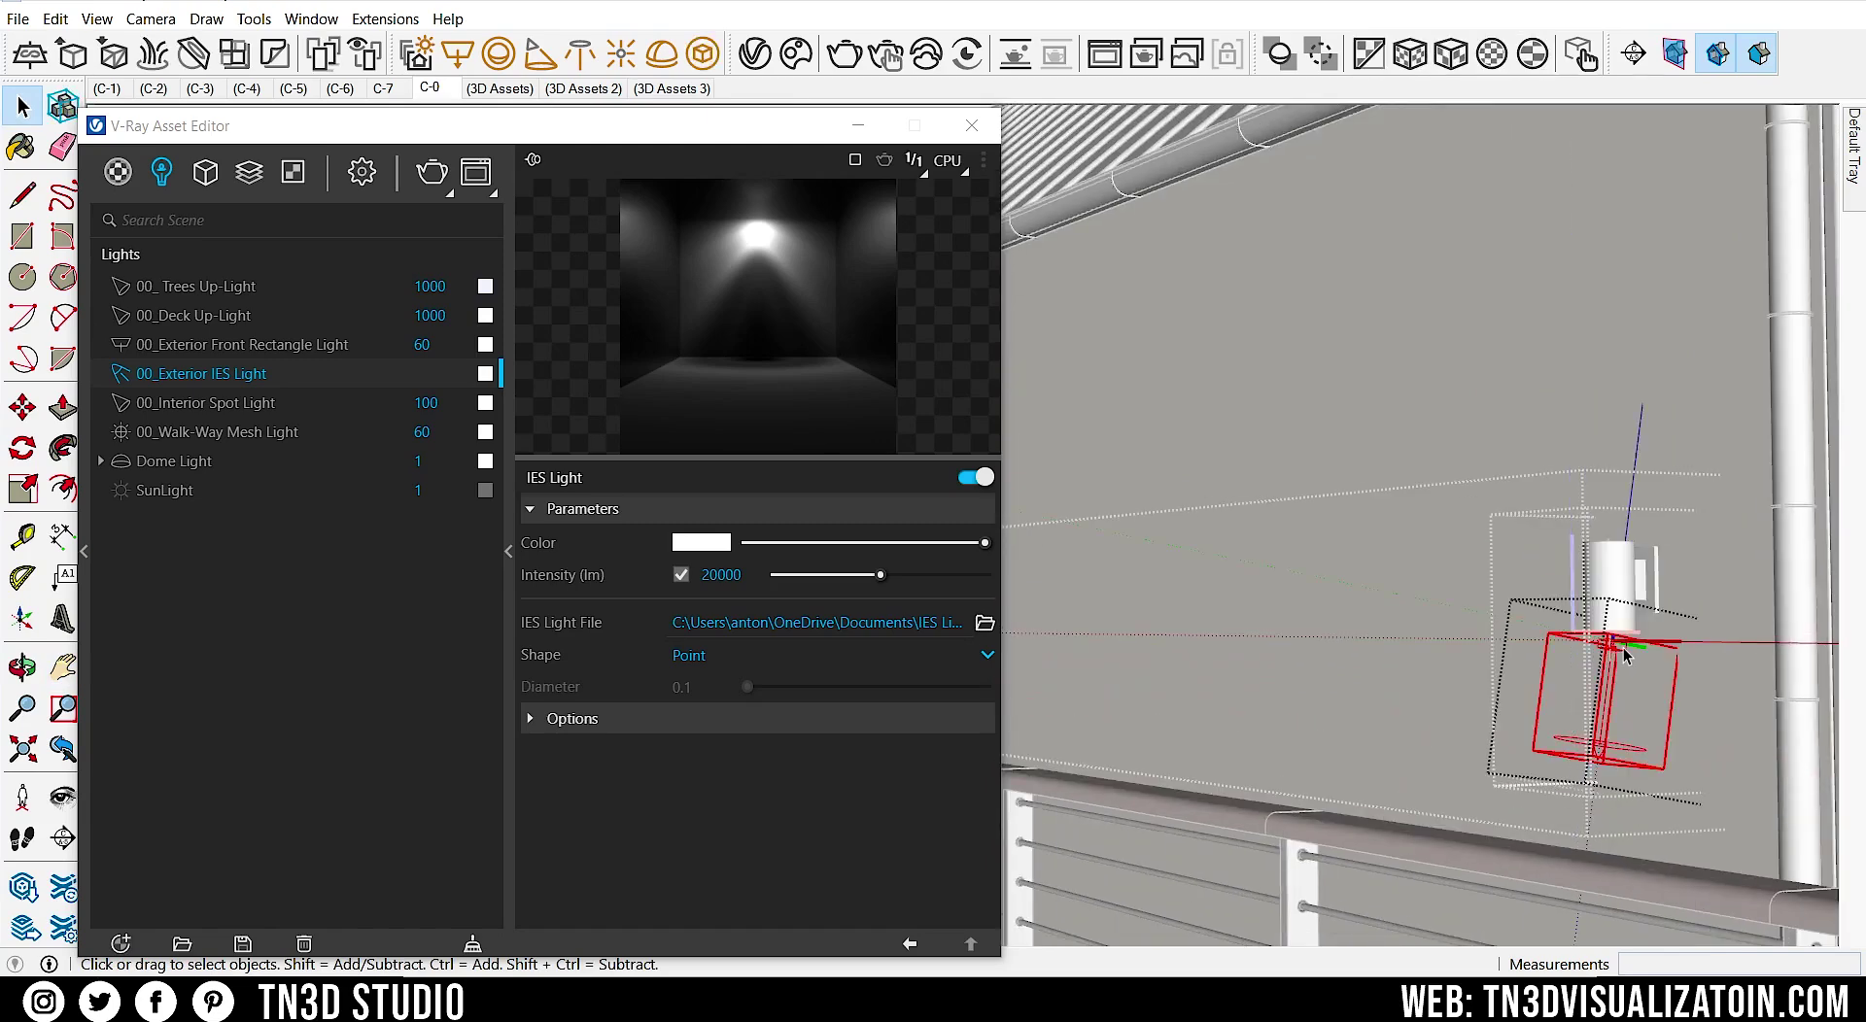
pyautogui.moveTo(1602, 657); pyautogui.dragTo(1582, 642, button='middle')
pyautogui.scroll(5, 1461, 486)
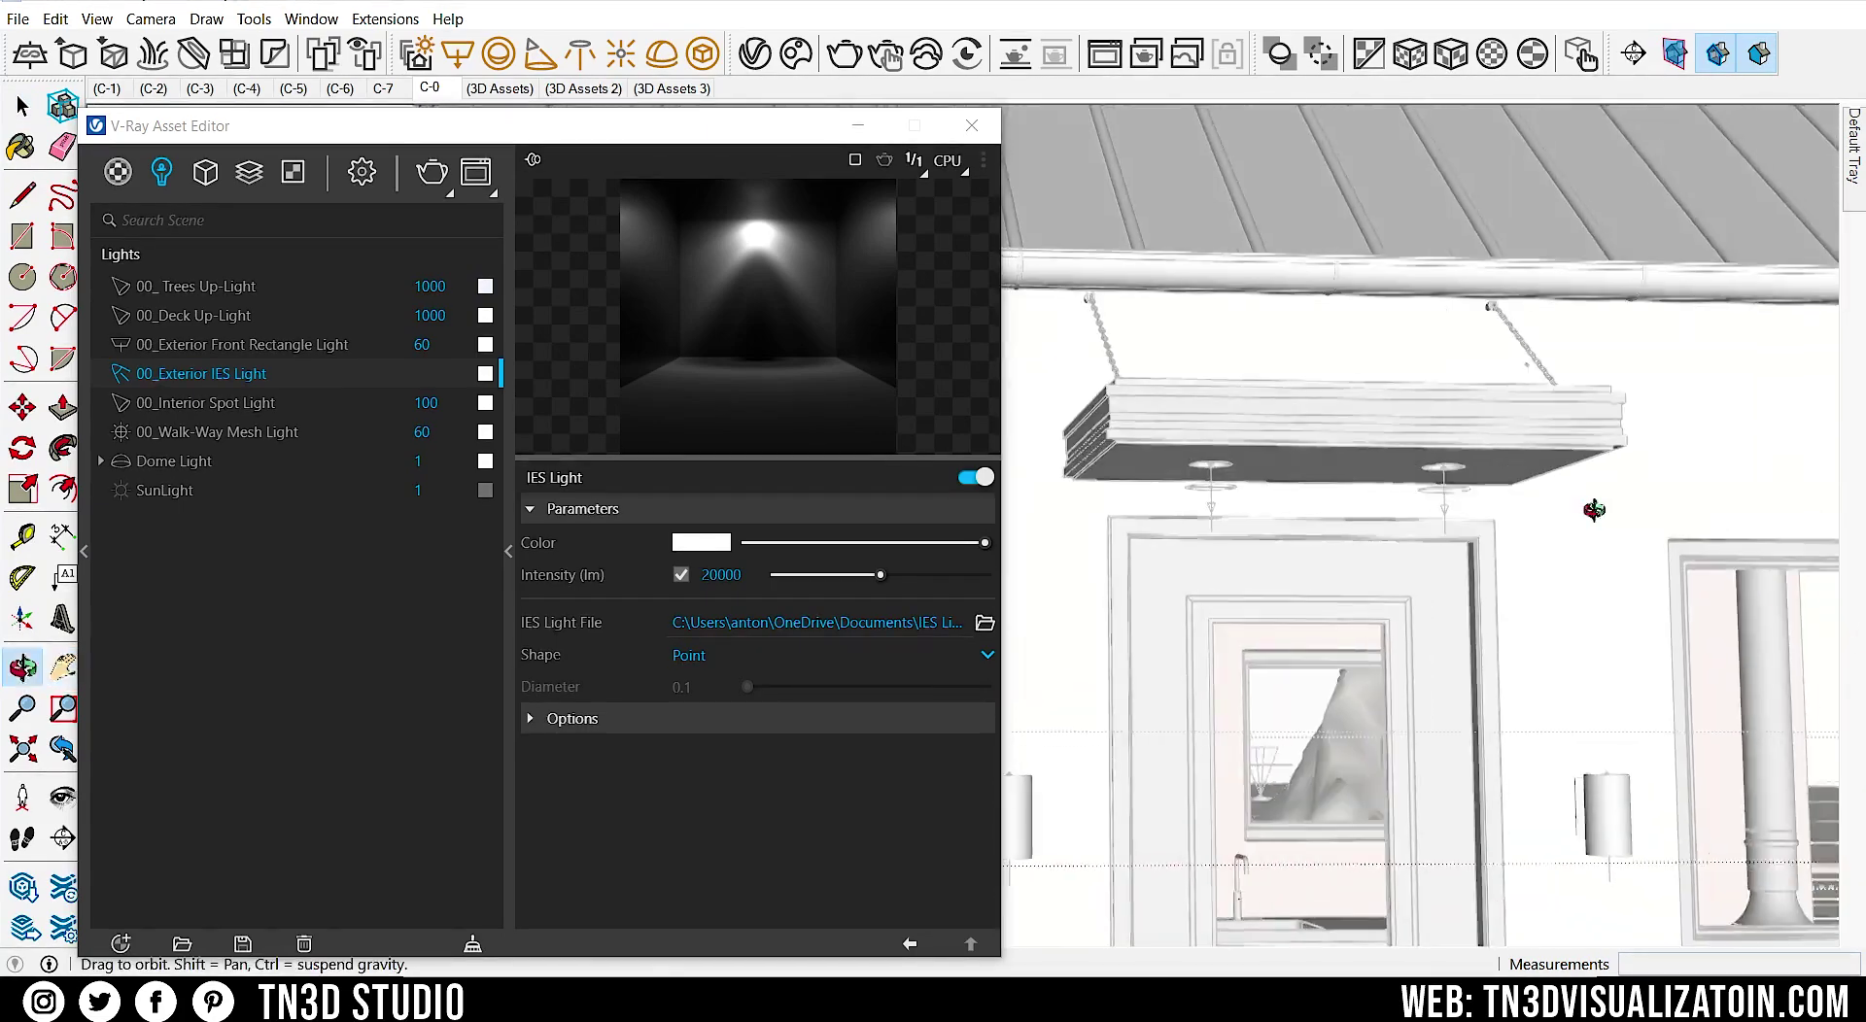
# - Select the canopy rectangle light and interior ceiling spotlight, then move toward the path lights
pyautogui.moveTo(1461, 486); pyautogui.dragTo(1516, 505, button='middle')
pyautogui.click(1432, 512)
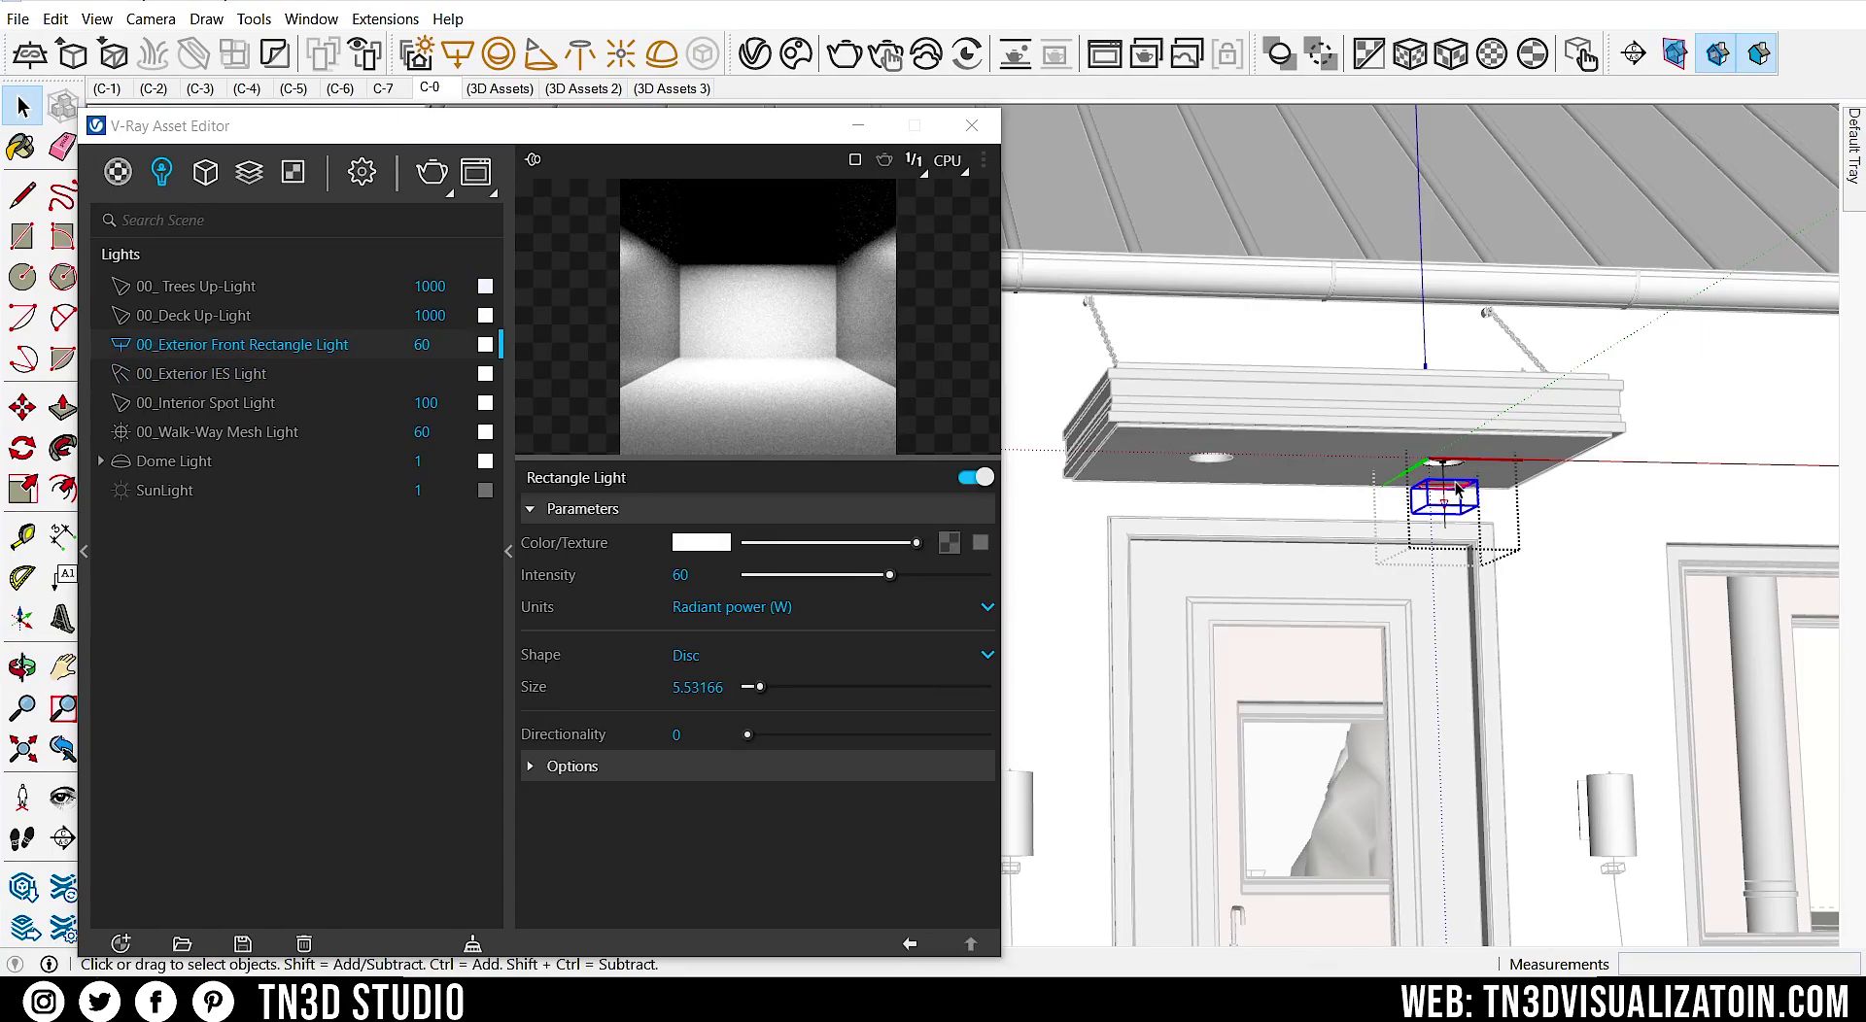
pyautogui.moveTo(1672, 496); pyautogui.dragTo(1710, 493, button='middle')
pyautogui.scroll(10, 1711, 493)
pyautogui.press('o')
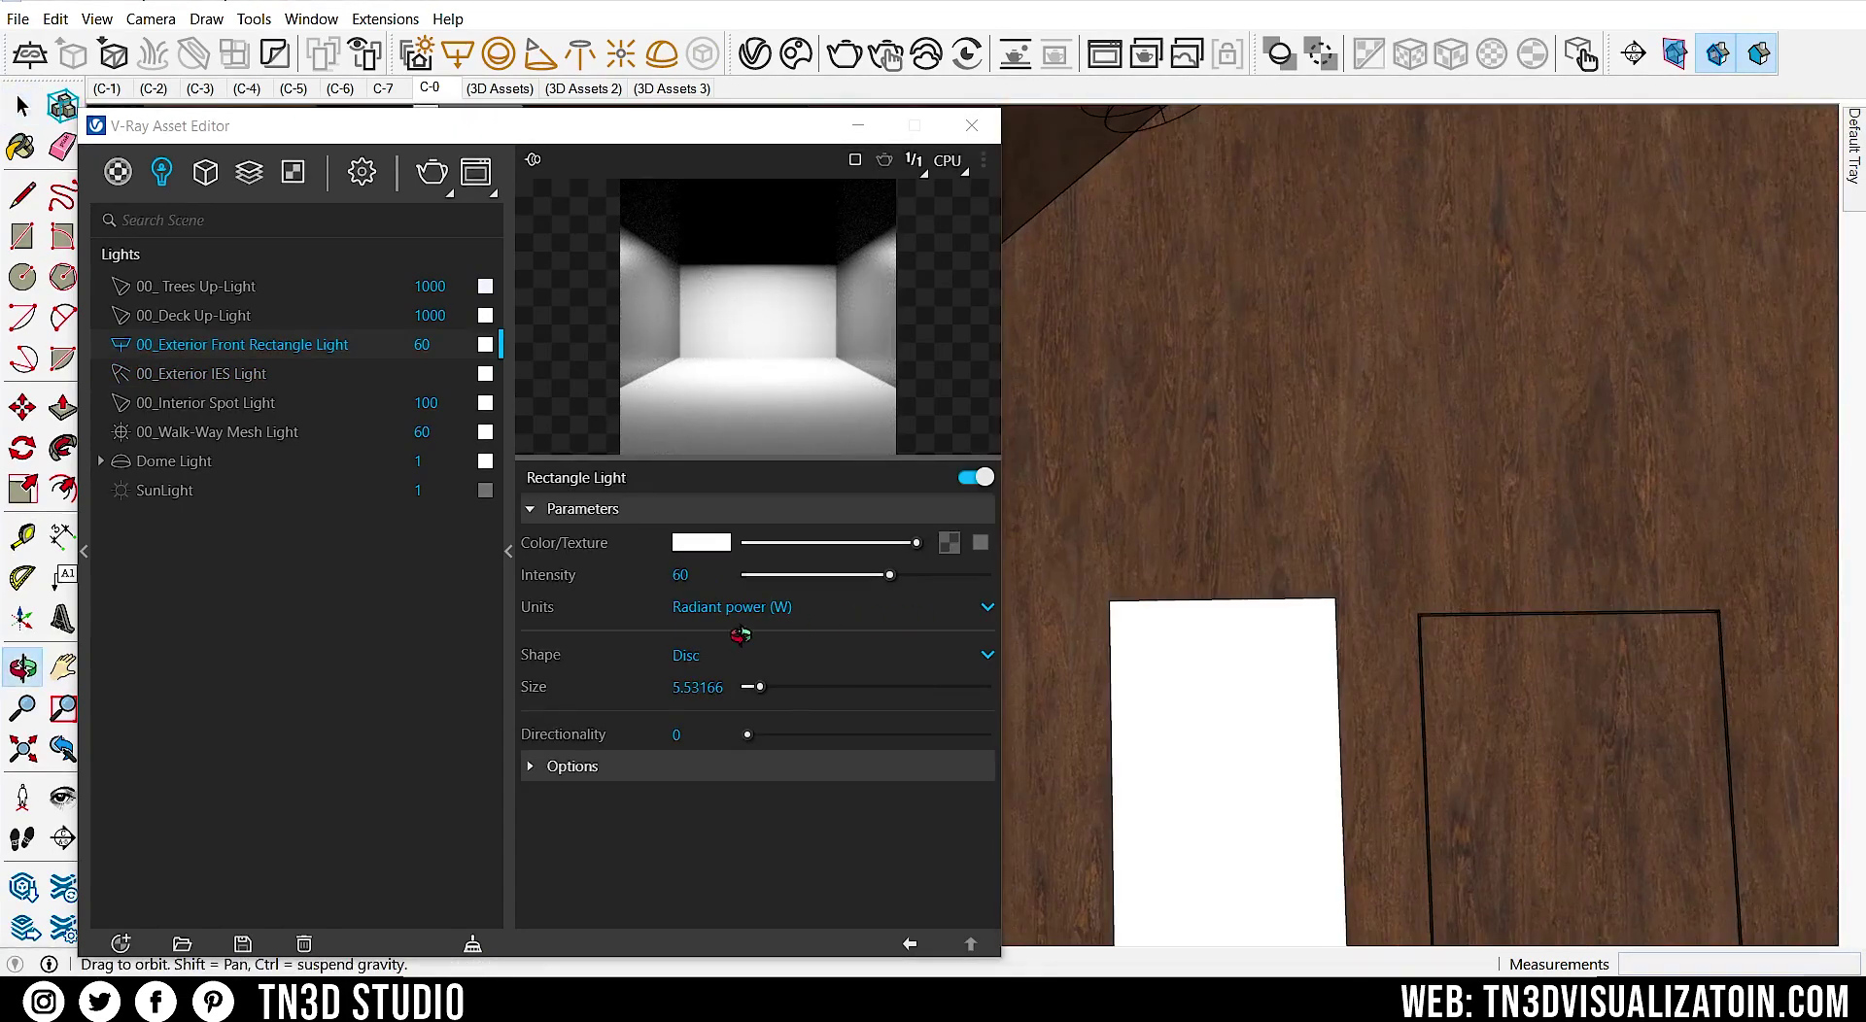
pyautogui.moveTo(1354, 596); pyautogui.dragTo(1458, 524)
pyautogui.press('space')
pyautogui.click(1487, 486)
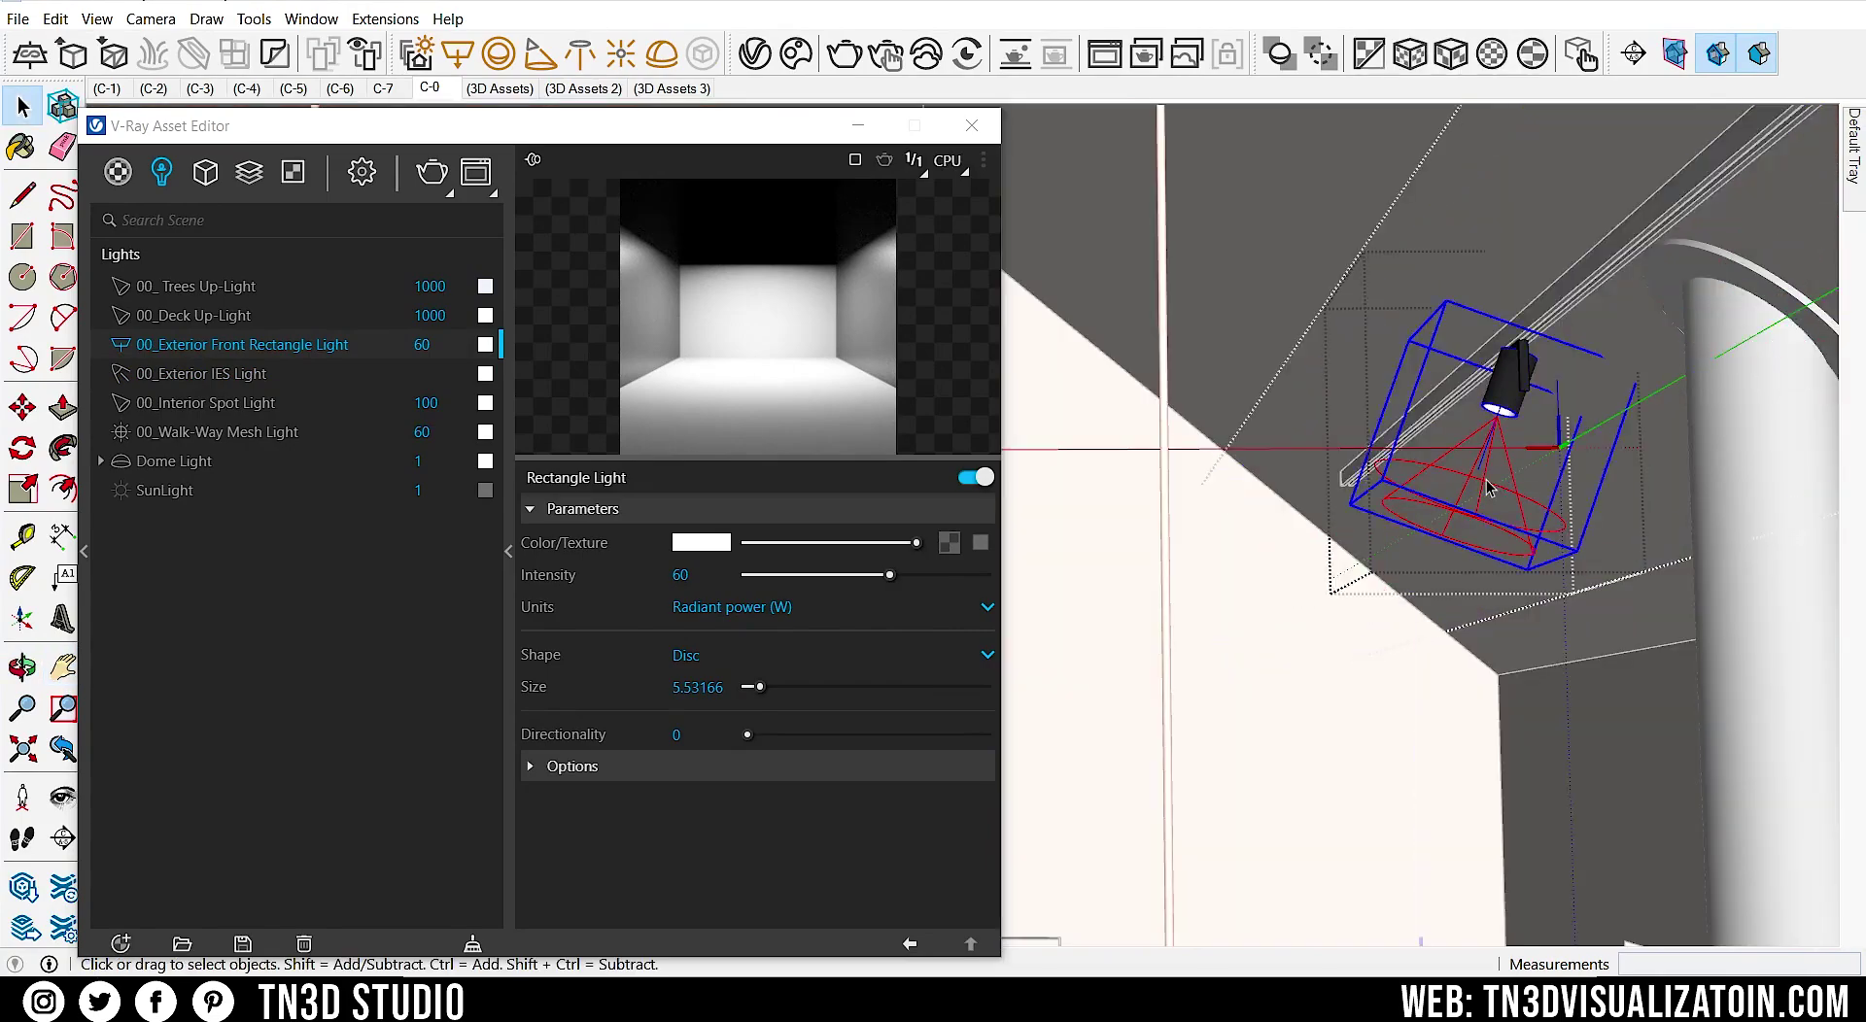
pyautogui.scroll(-10, 1487, 486)
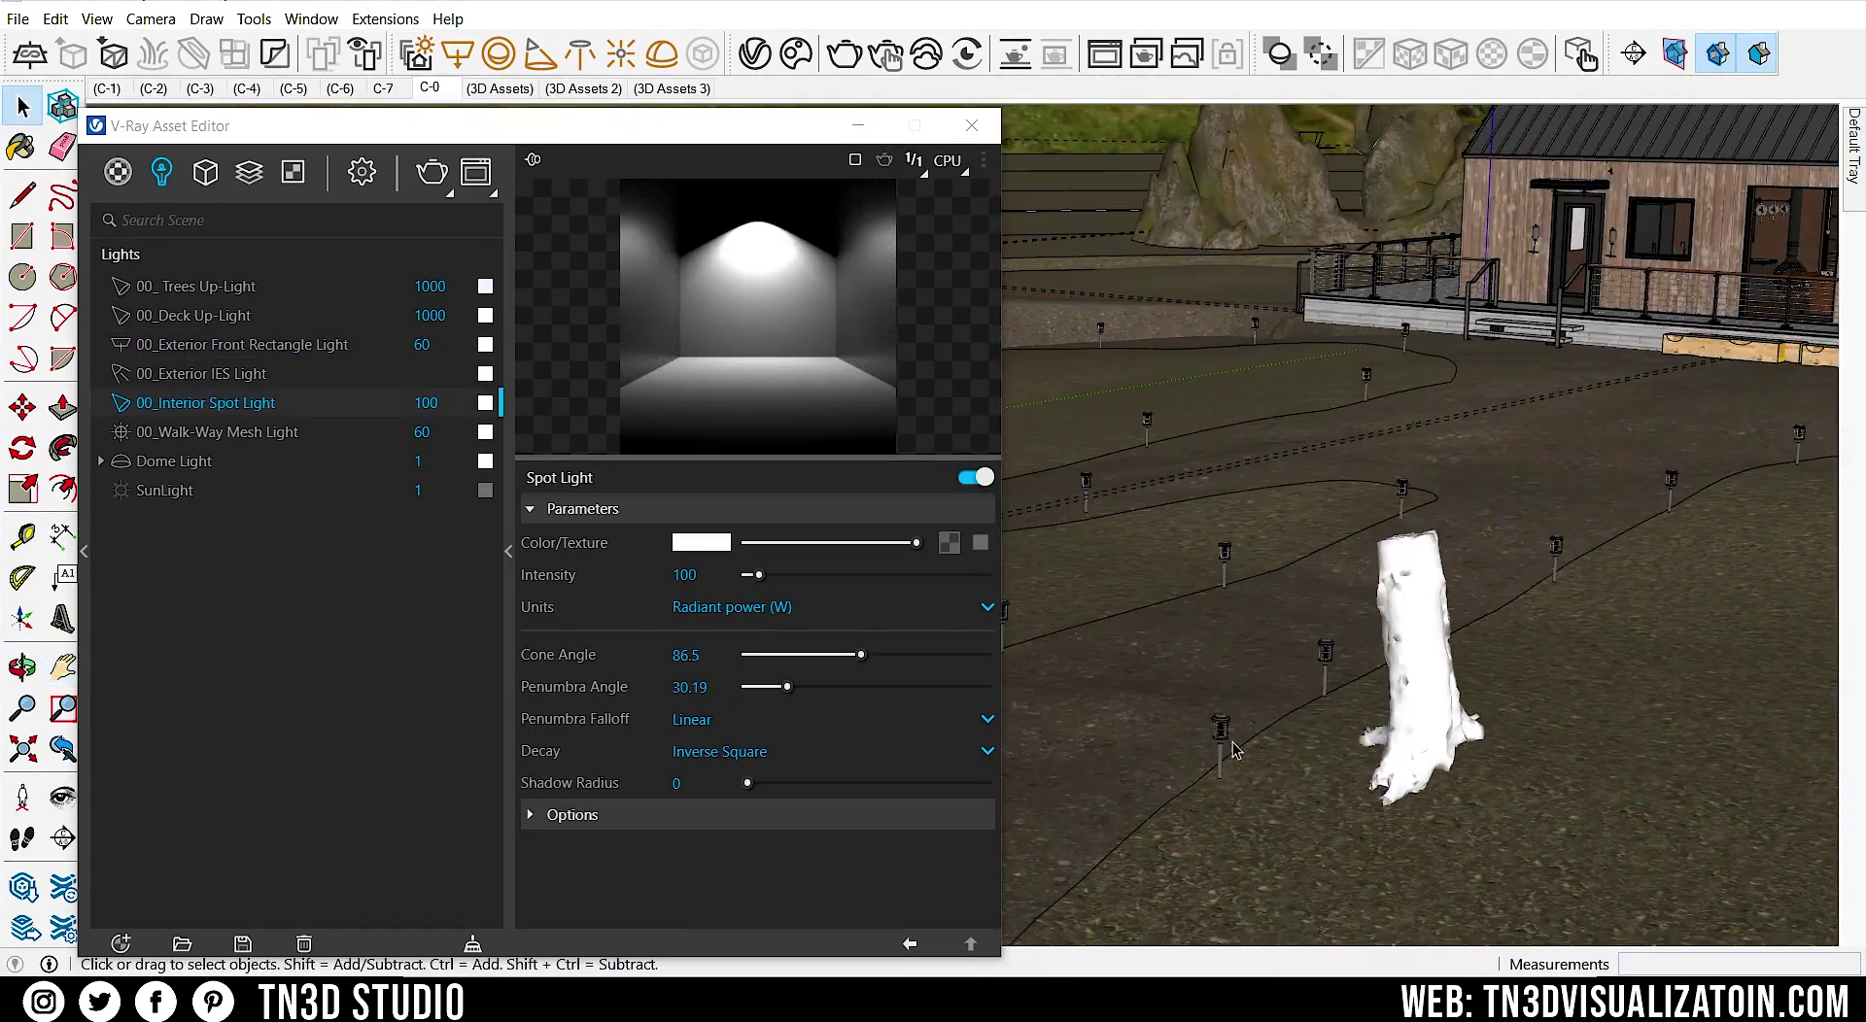
pyautogui.moveTo(1233, 749); pyautogui.dragTo(1279, 625, button='middle')
pyautogui.press('space')
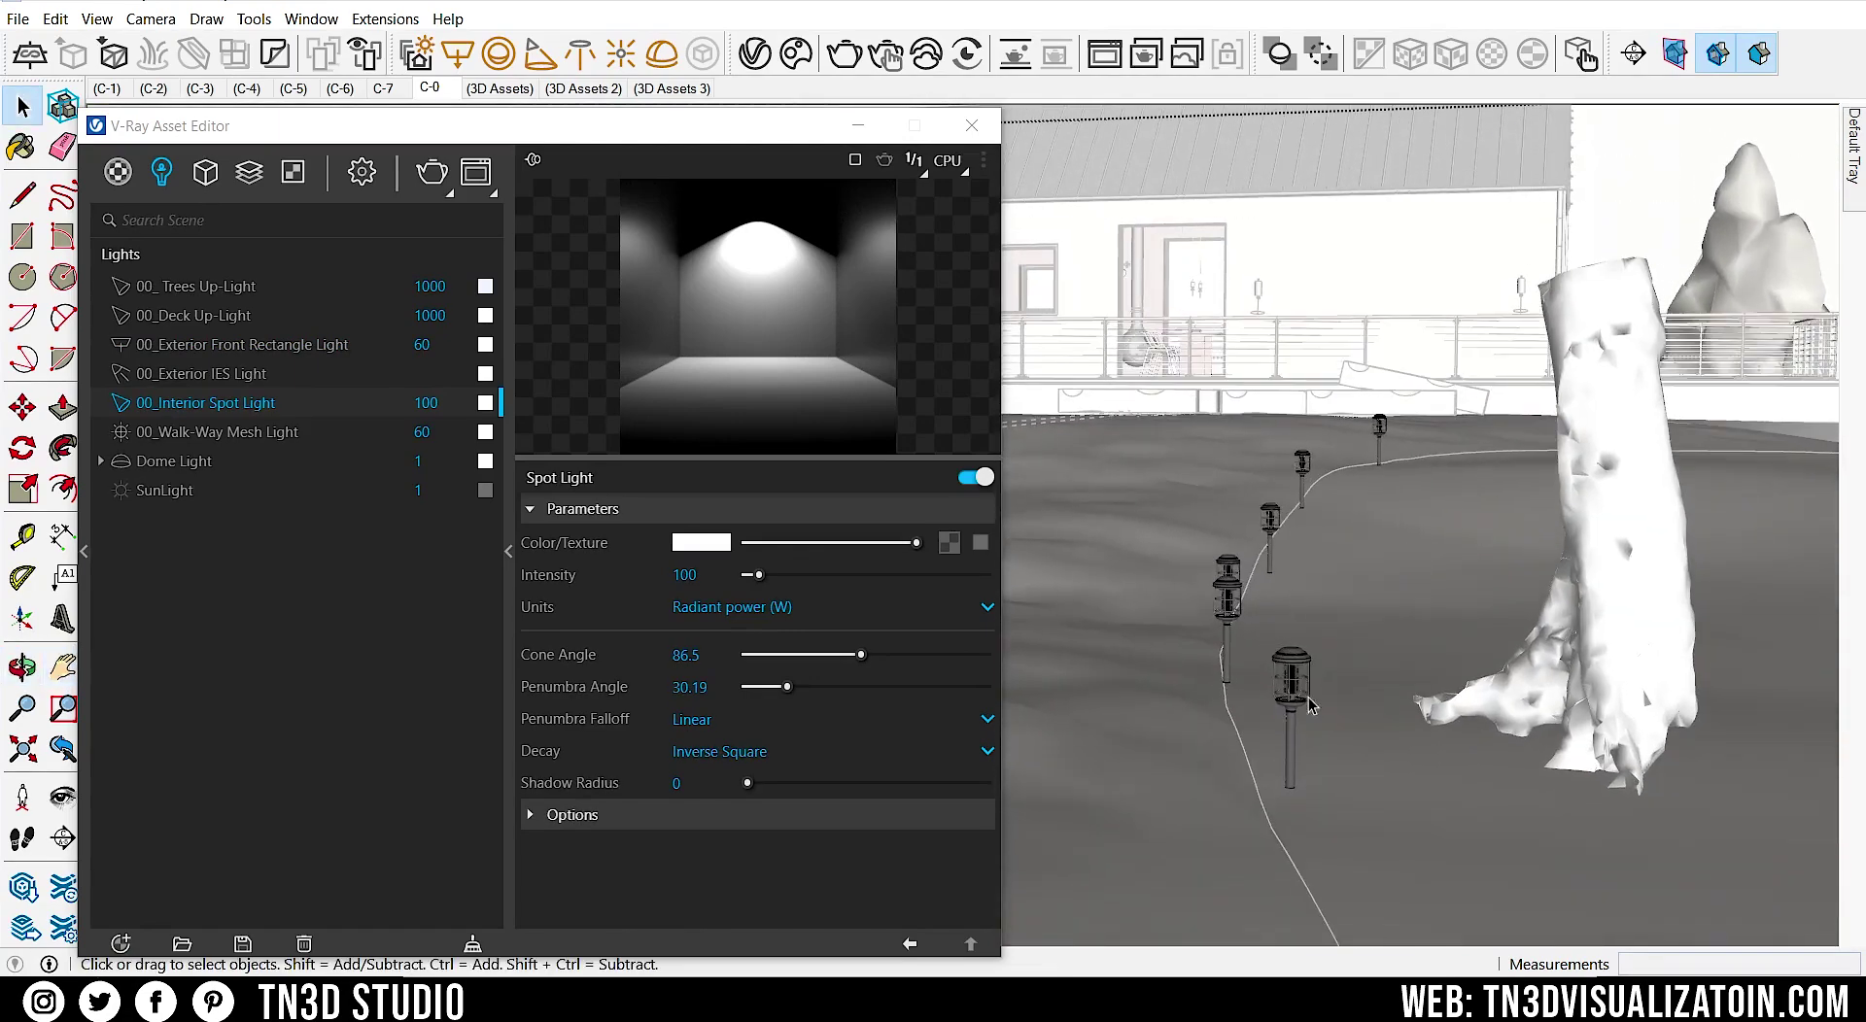
# - Review the Walk-Way, Exterior Front, Exterior IES and Trees Up-Light settings in the Lights list
pyautogui.click(258, 431)
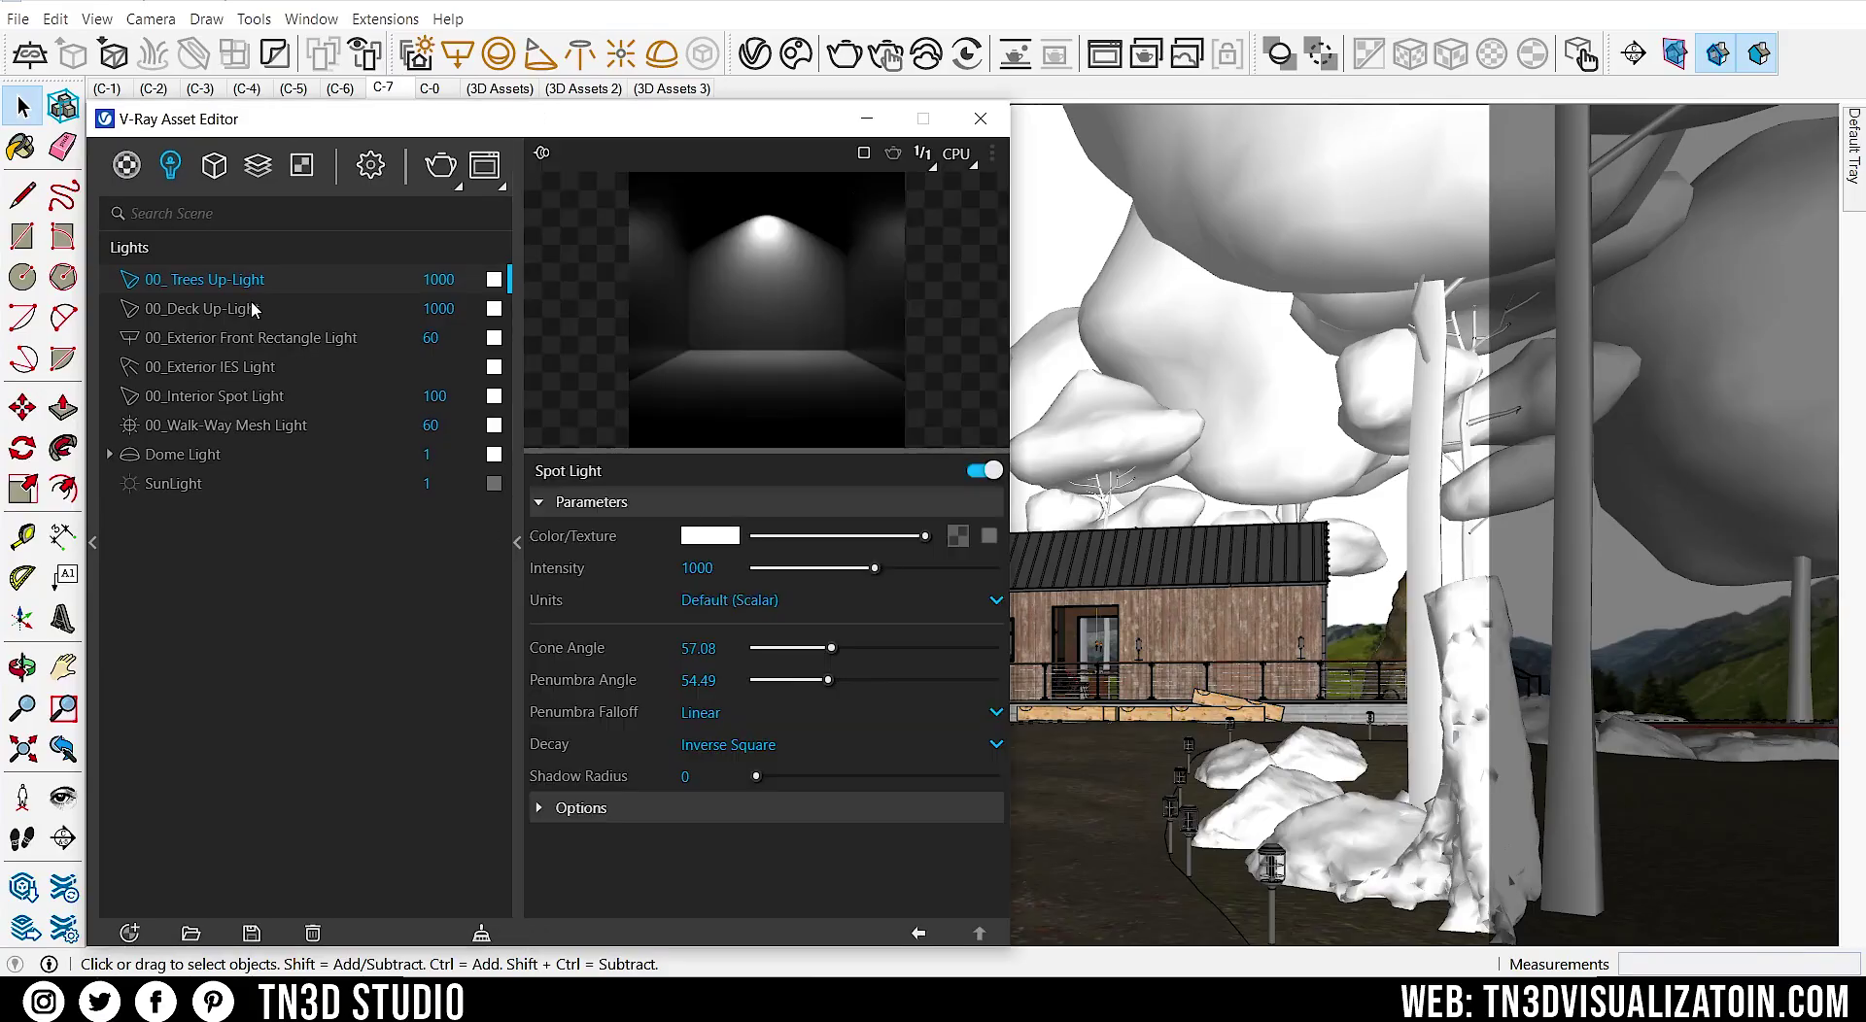
pyautogui.click(218, 340)
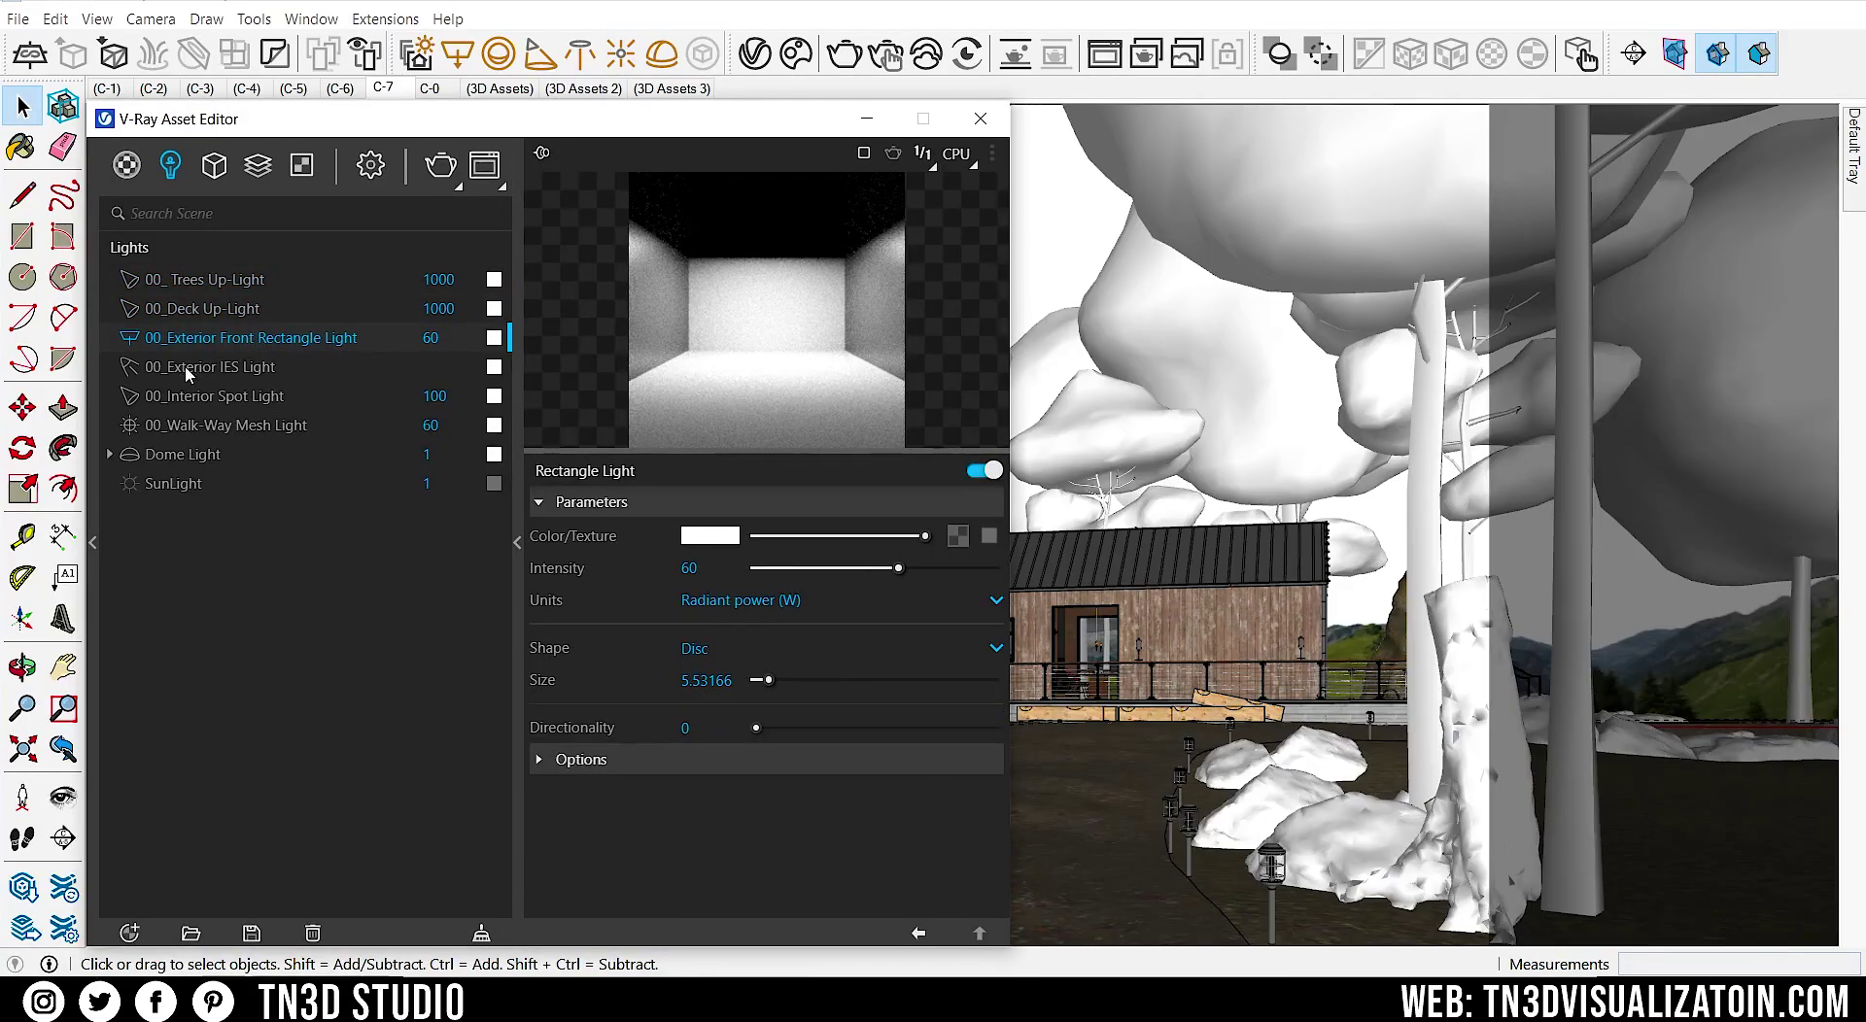
pyautogui.click(189, 373)
pyautogui.click(189, 397)
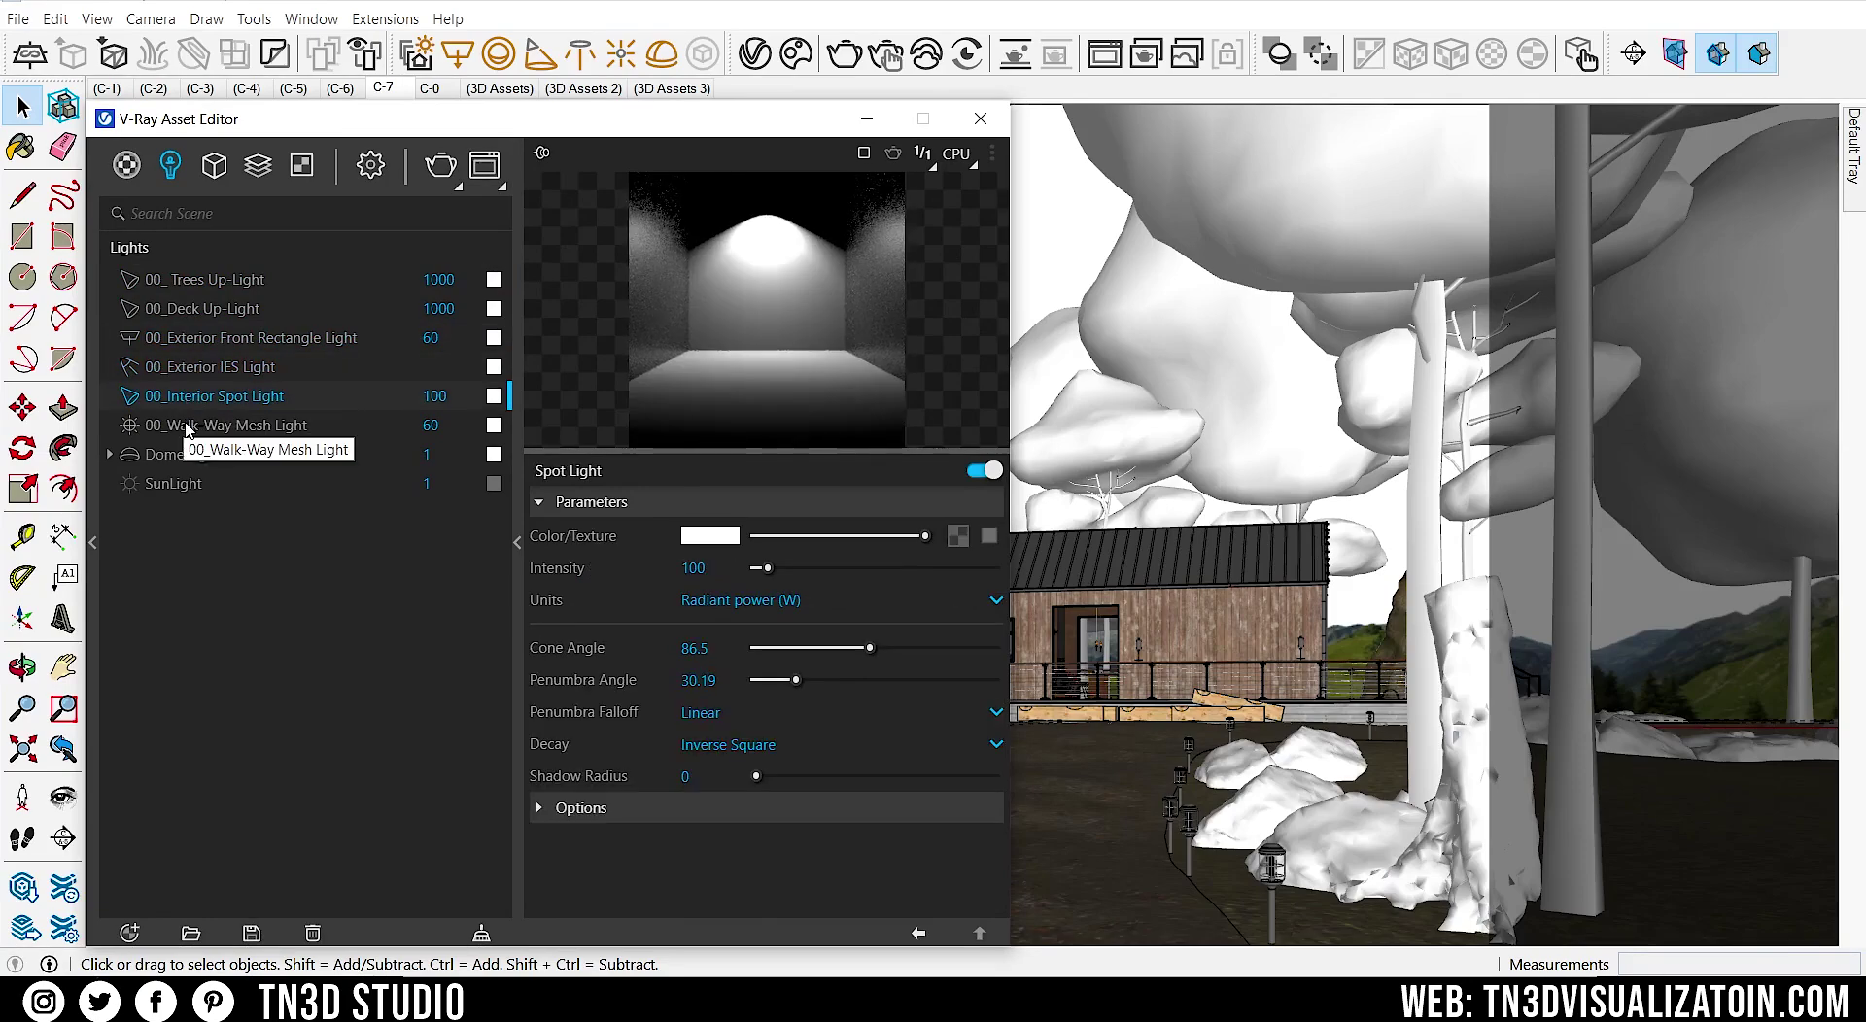
pyautogui.click(195, 425)
# - Give the 00_ Trees Up-Light a cool bluish-white colour, keeping intensity at 1000
pyautogui.click(223, 280)
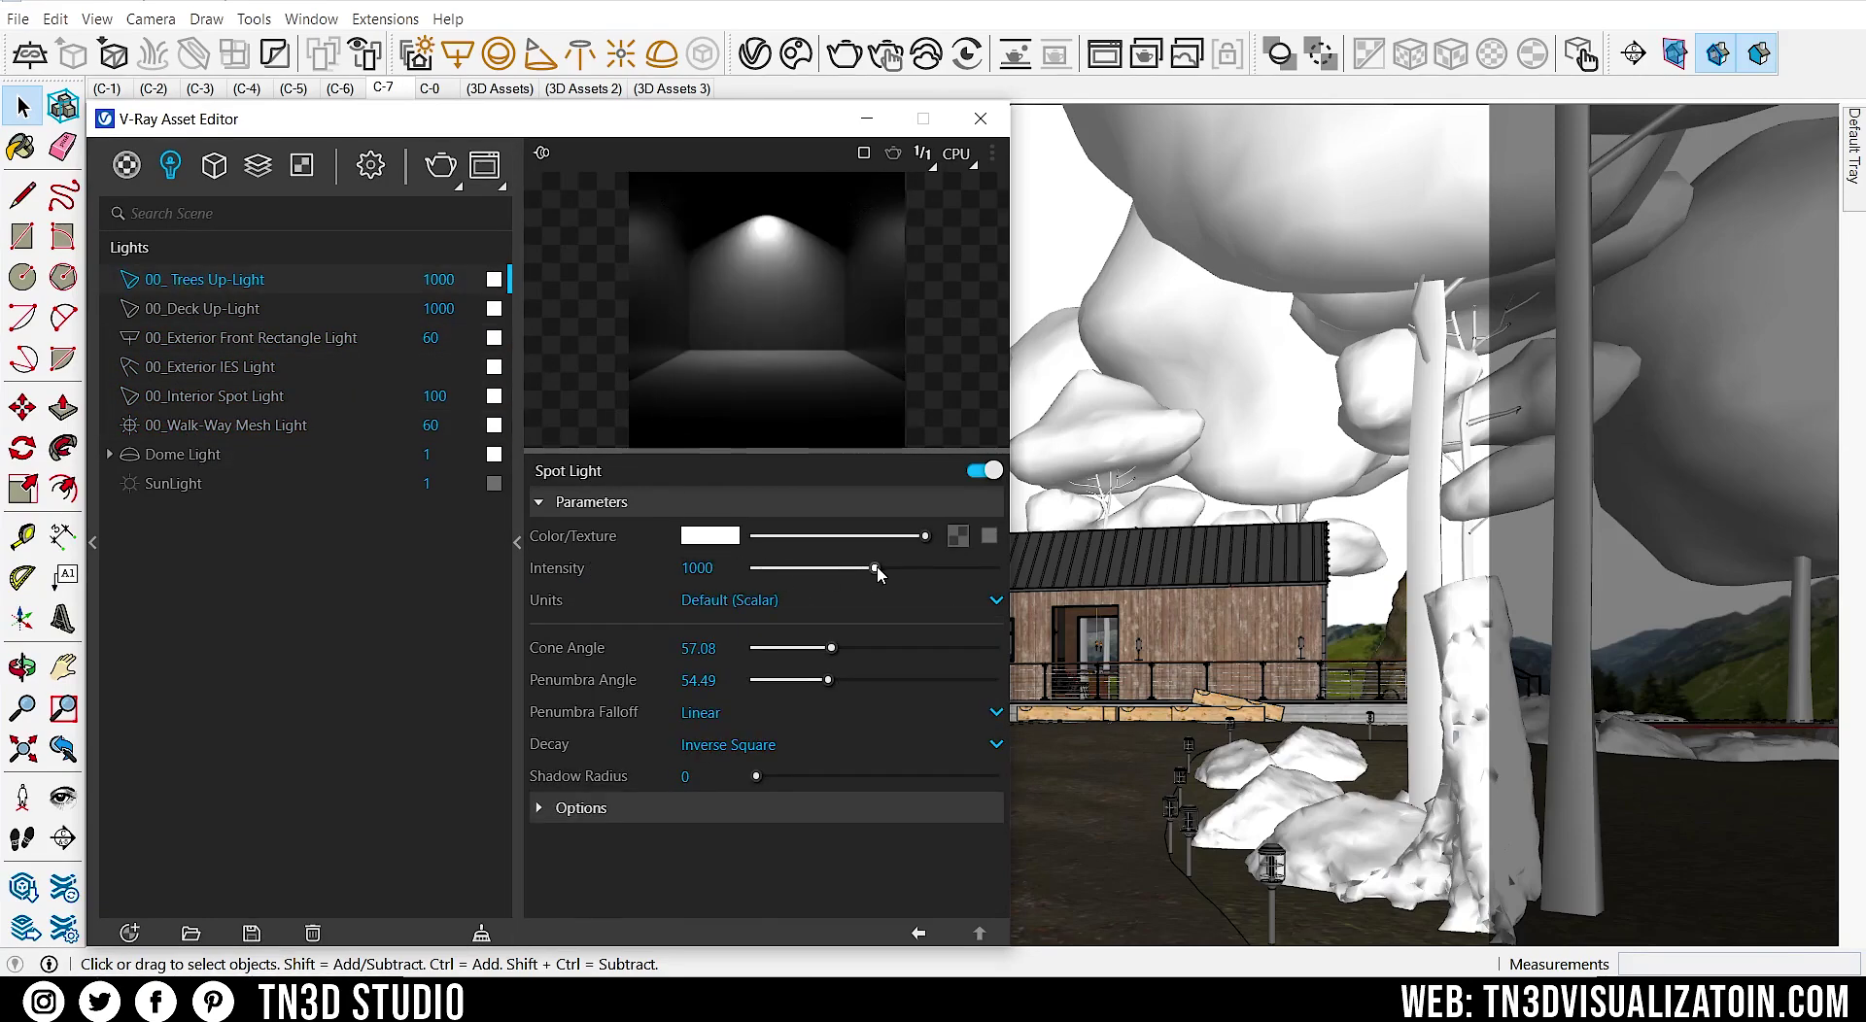
pyautogui.moveTo(874, 568)
pyautogui.mouseDown()
pyautogui.moveTo(962, 572)
pyautogui.moveTo(792, 574)
pyautogui.moveTo(873, 570)
pyautogui.mouseUp()
pyautogui.click(709, 536)
pyautogui.click(1569, 546)
pyautogui.moveTo(1570, 546); pyautogui.dragTo(1691, 557)
pyautogui.click(1799, 219)
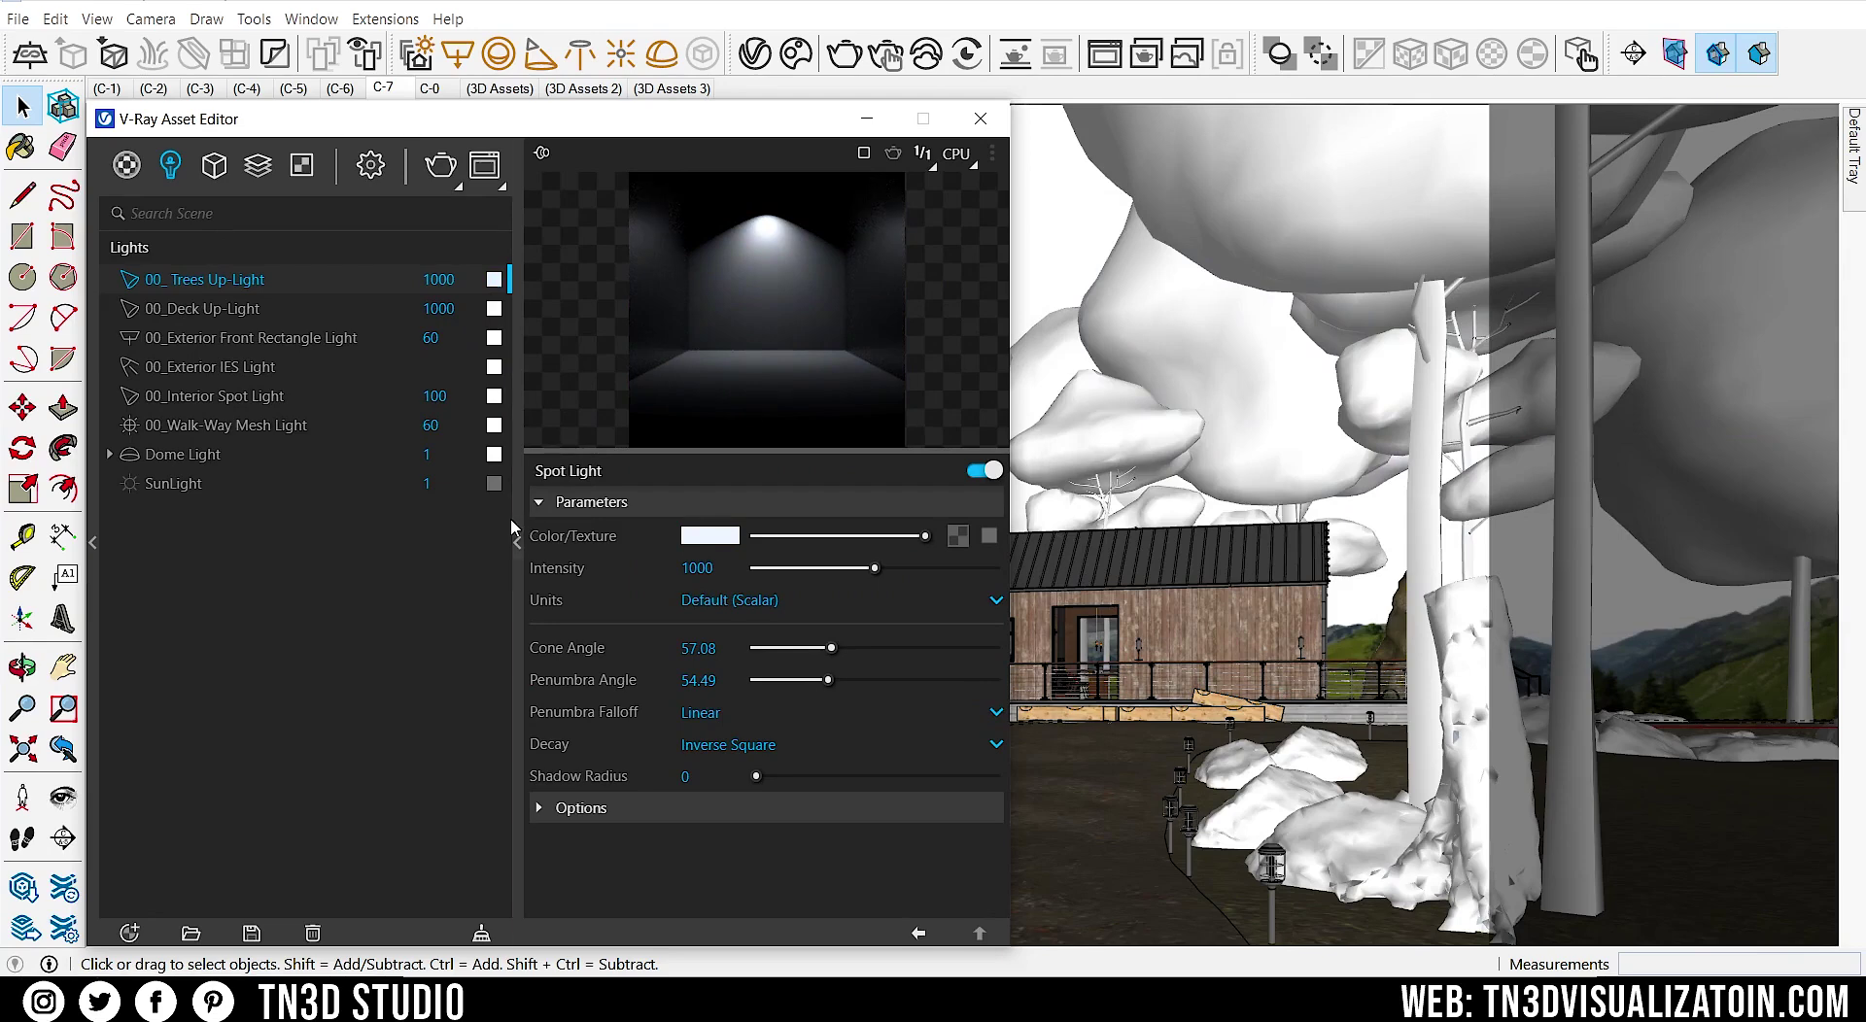
pyautogui.moveTo(259, 173)
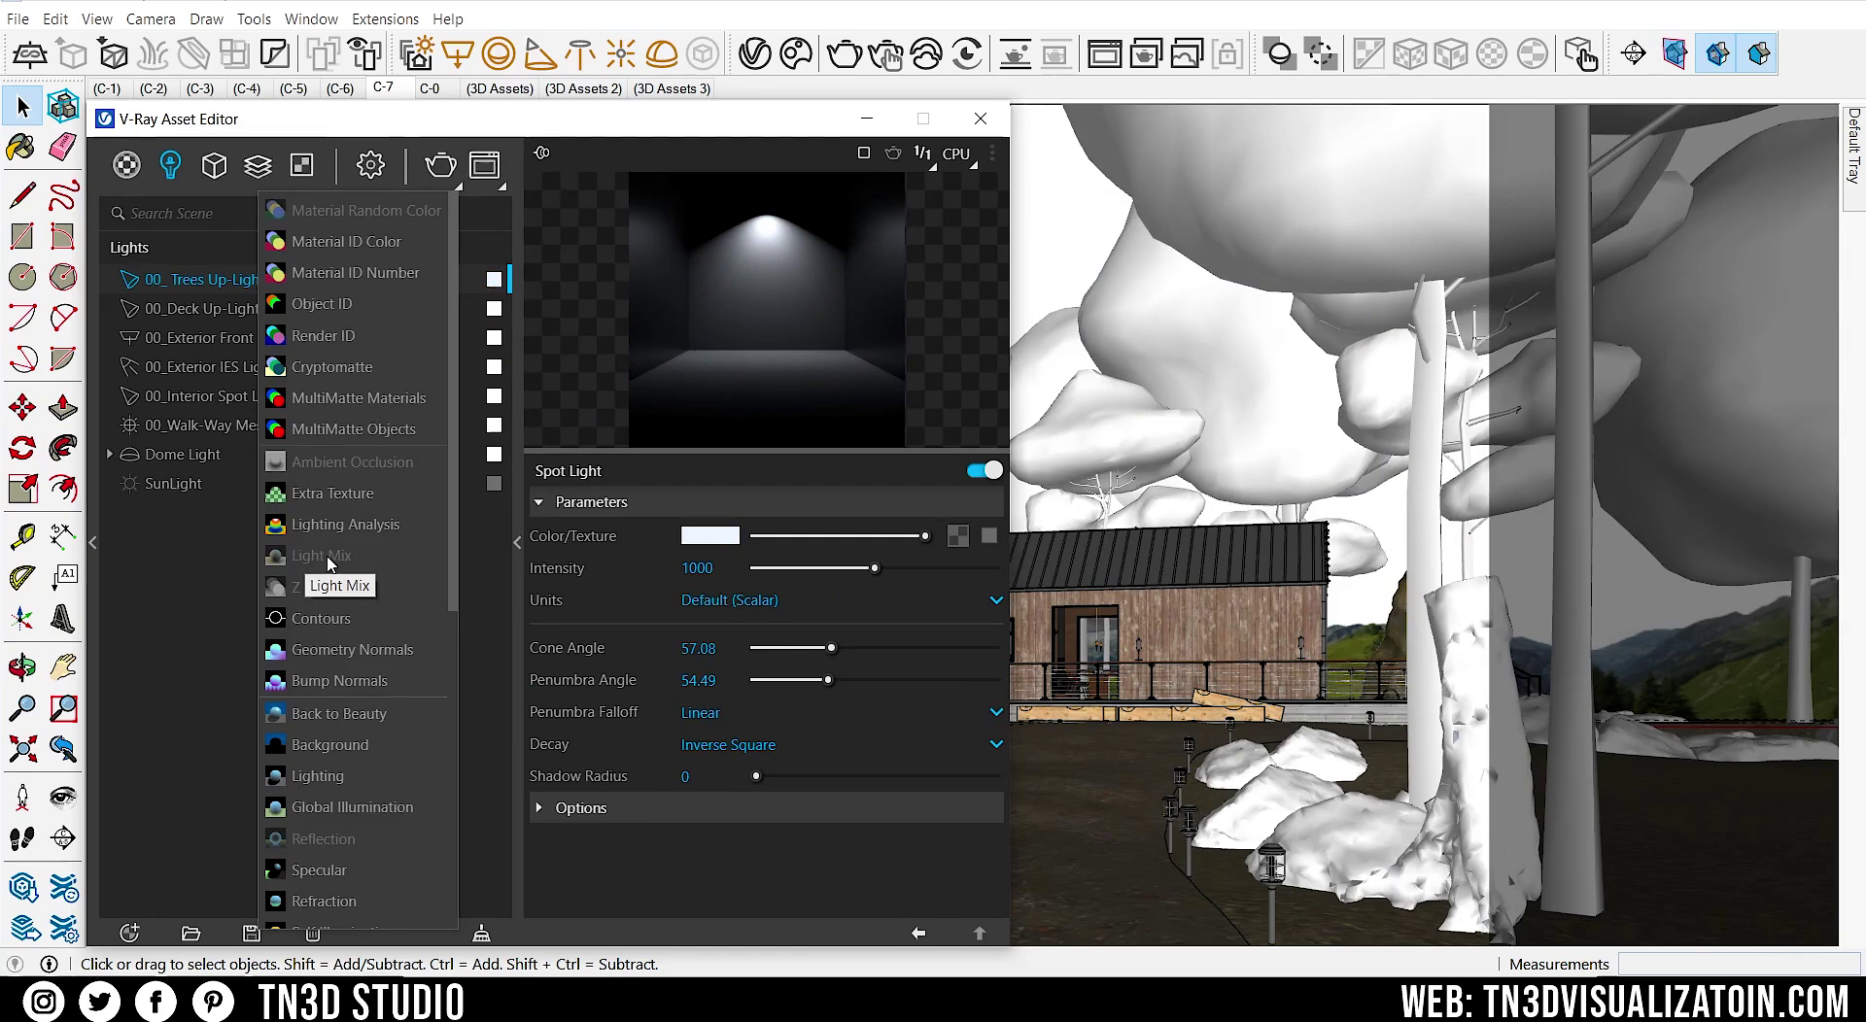
# - Select the Light Mix render element and leave Group by set to Group Instances
pyautogui.click(257, 172)
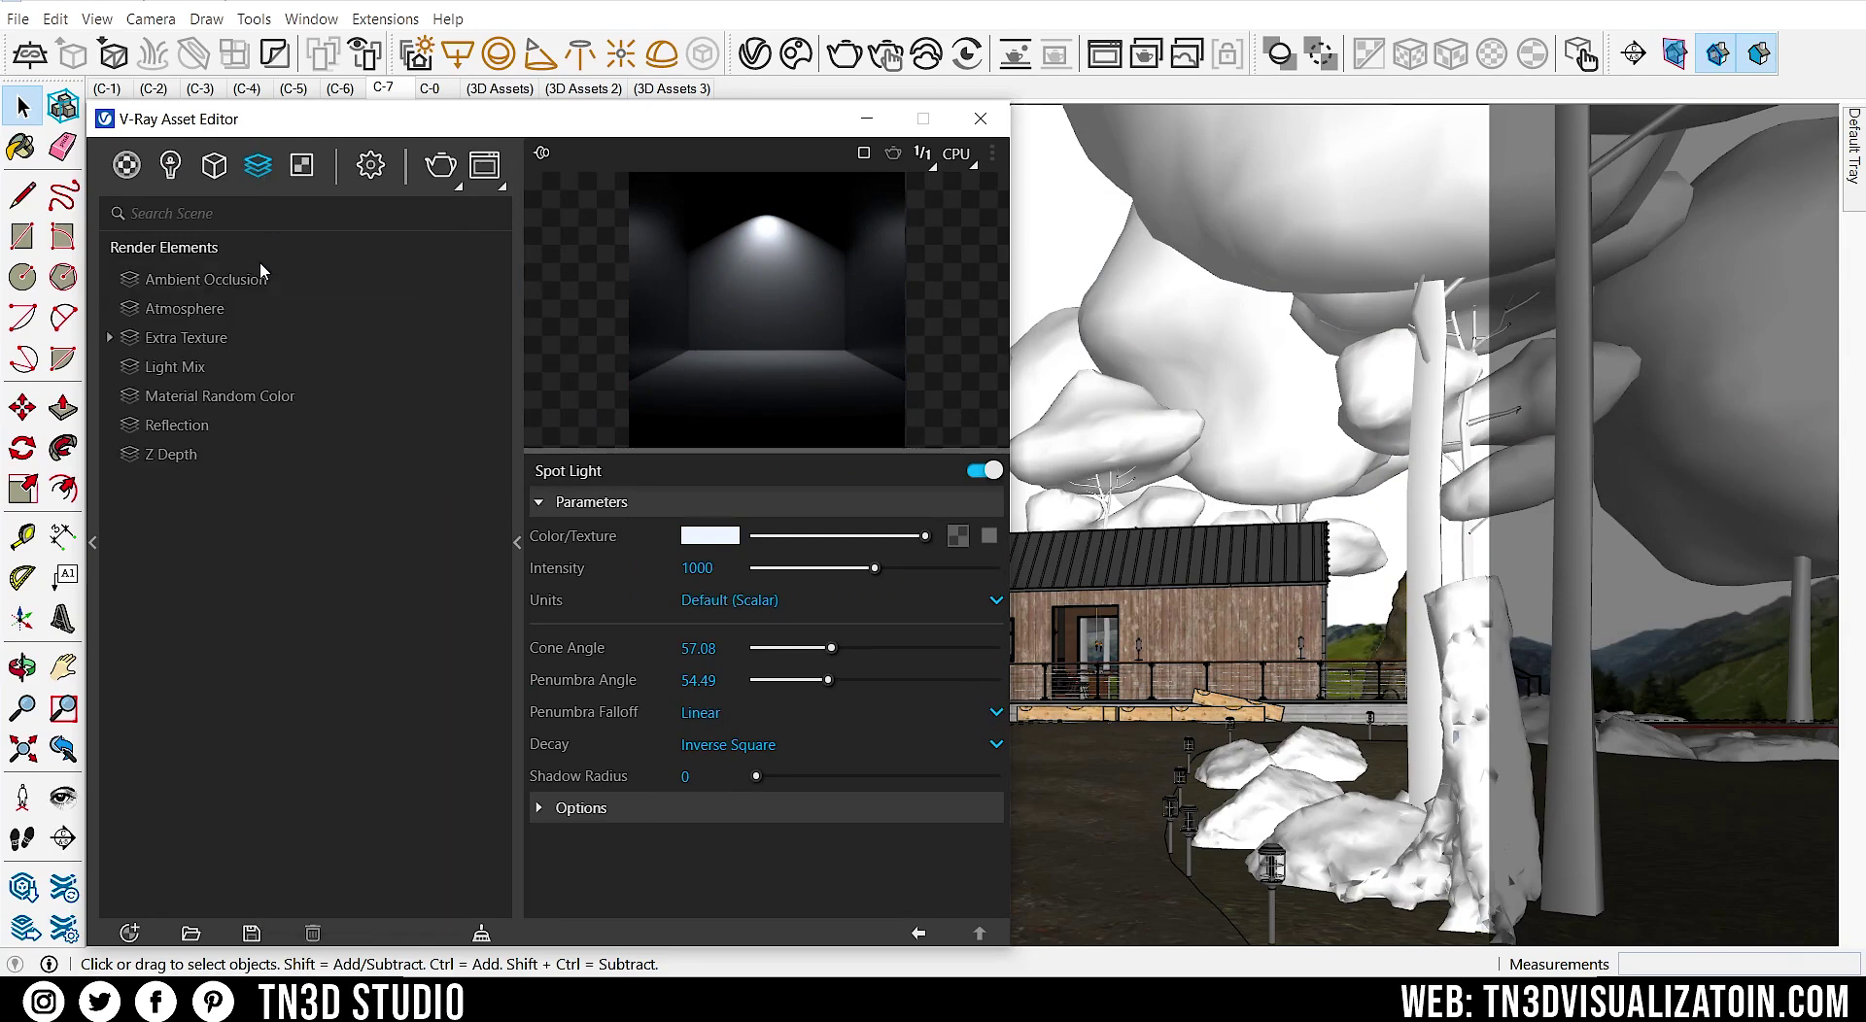
pyautogui.click(189, 373)
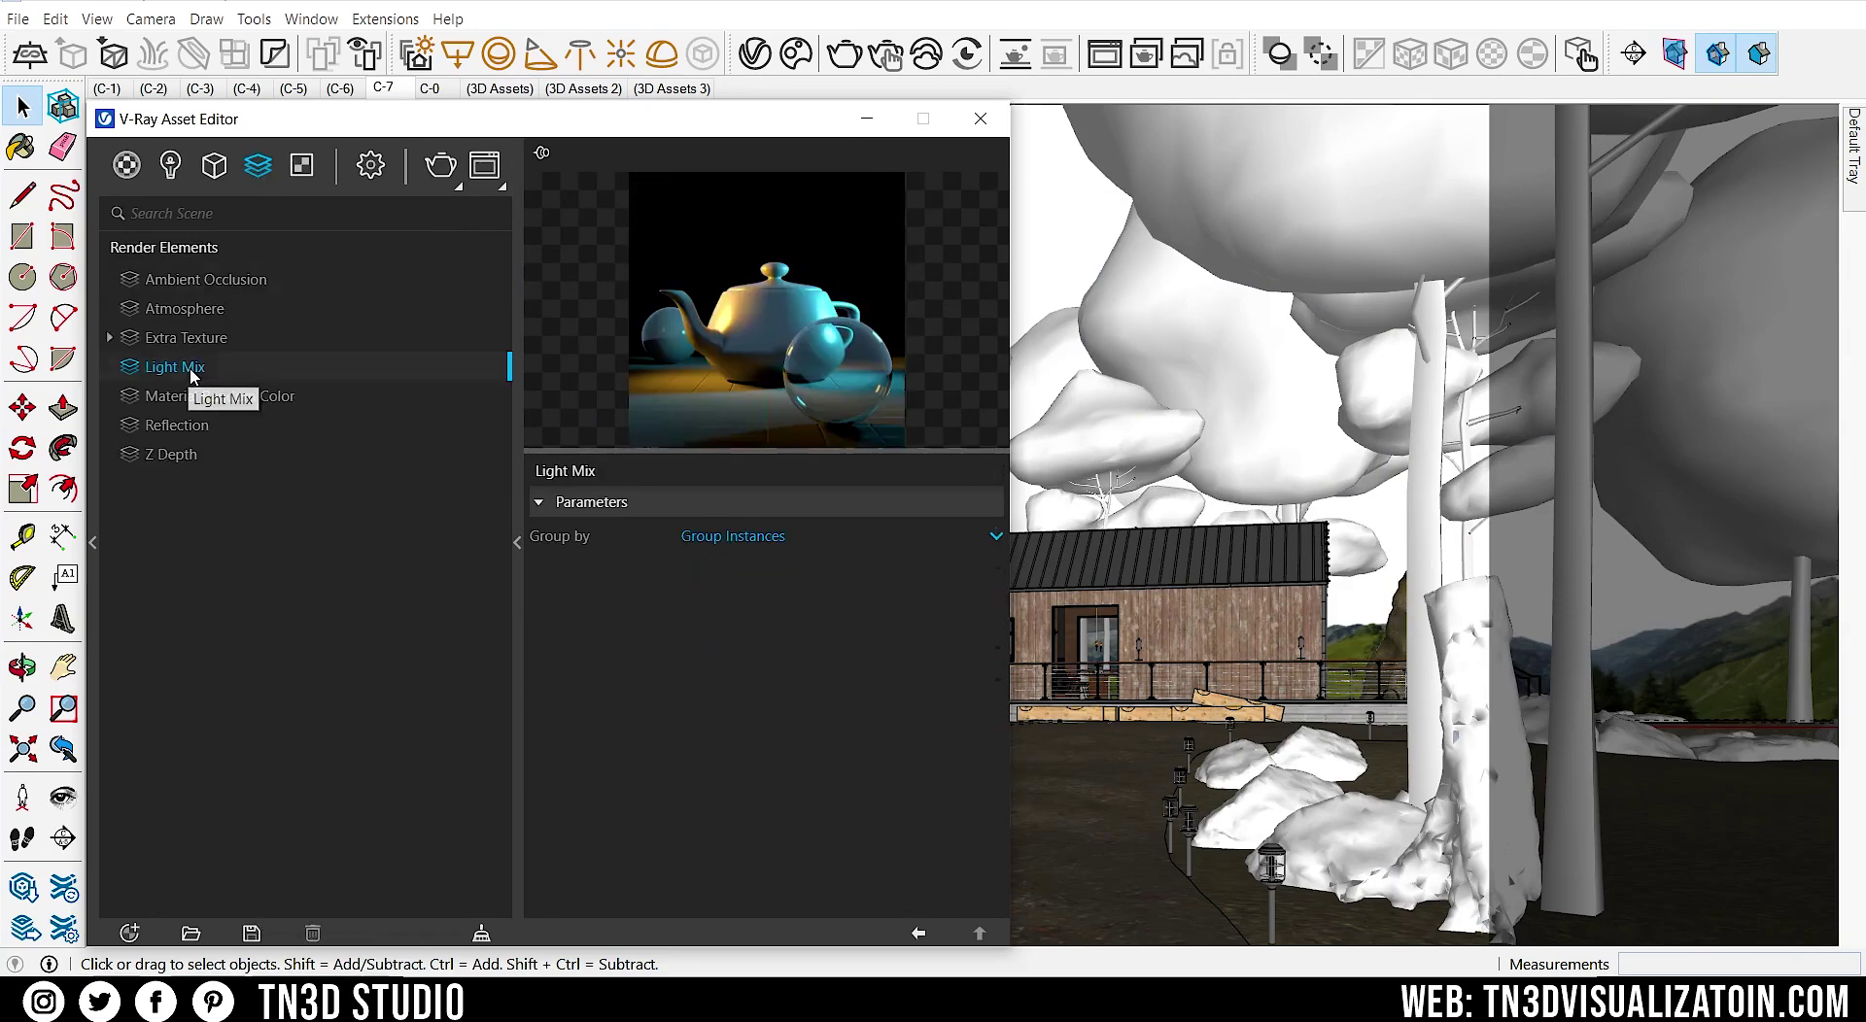
pyautogui.click(766, 543)
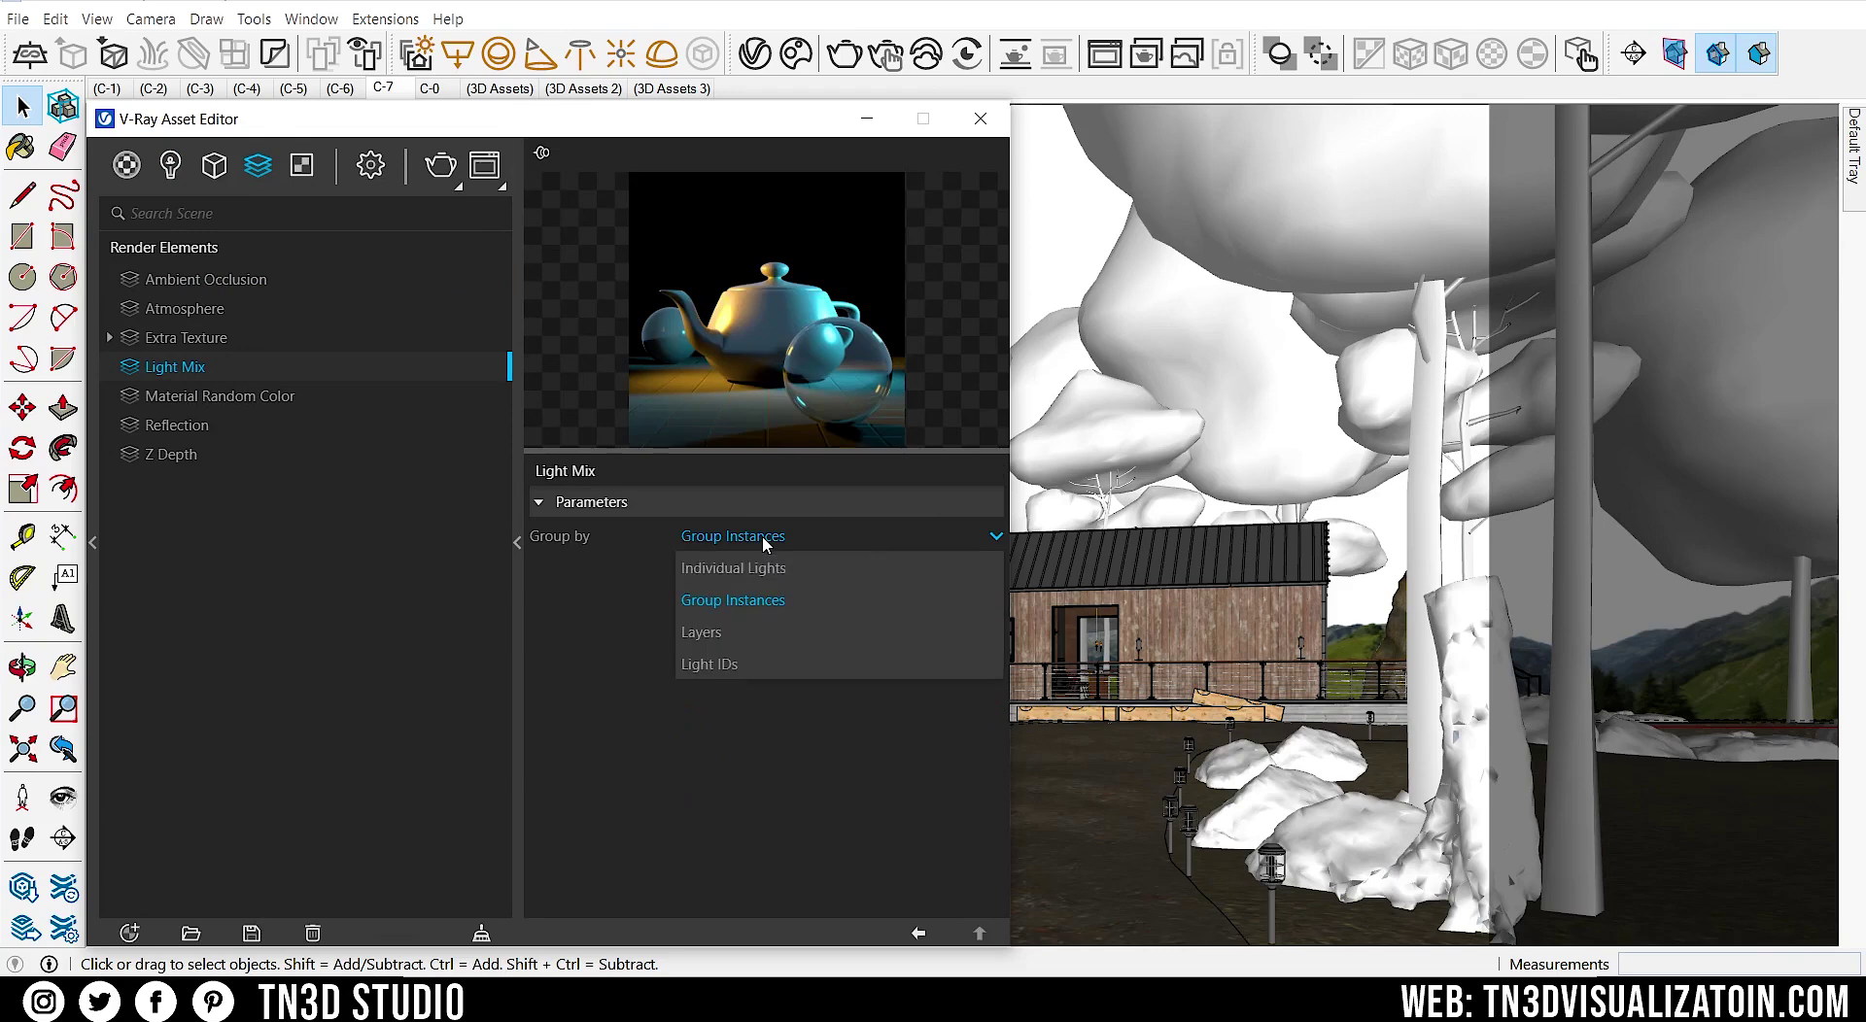
pyautogui.click(760, 603)
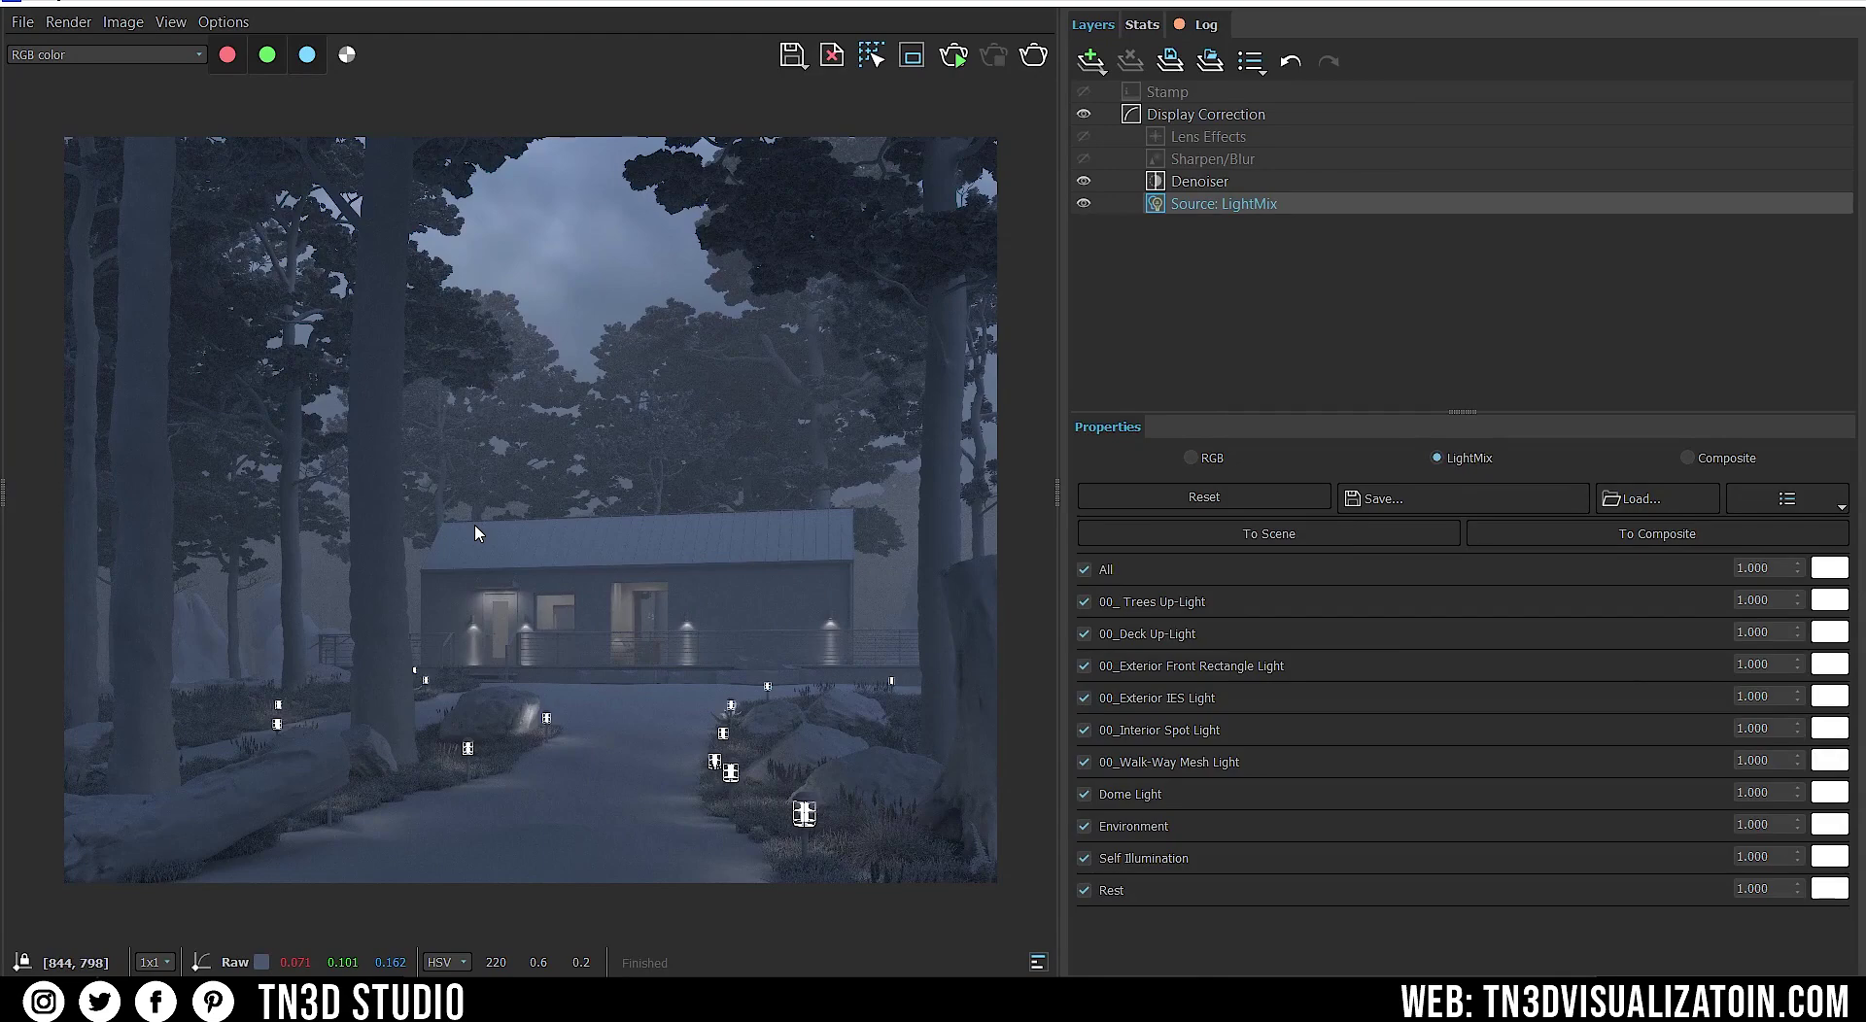
# - Switch off all six lights in the LightMix layer
pyautogui.click(1084, 601)
pyautogui.click(1085, 667)
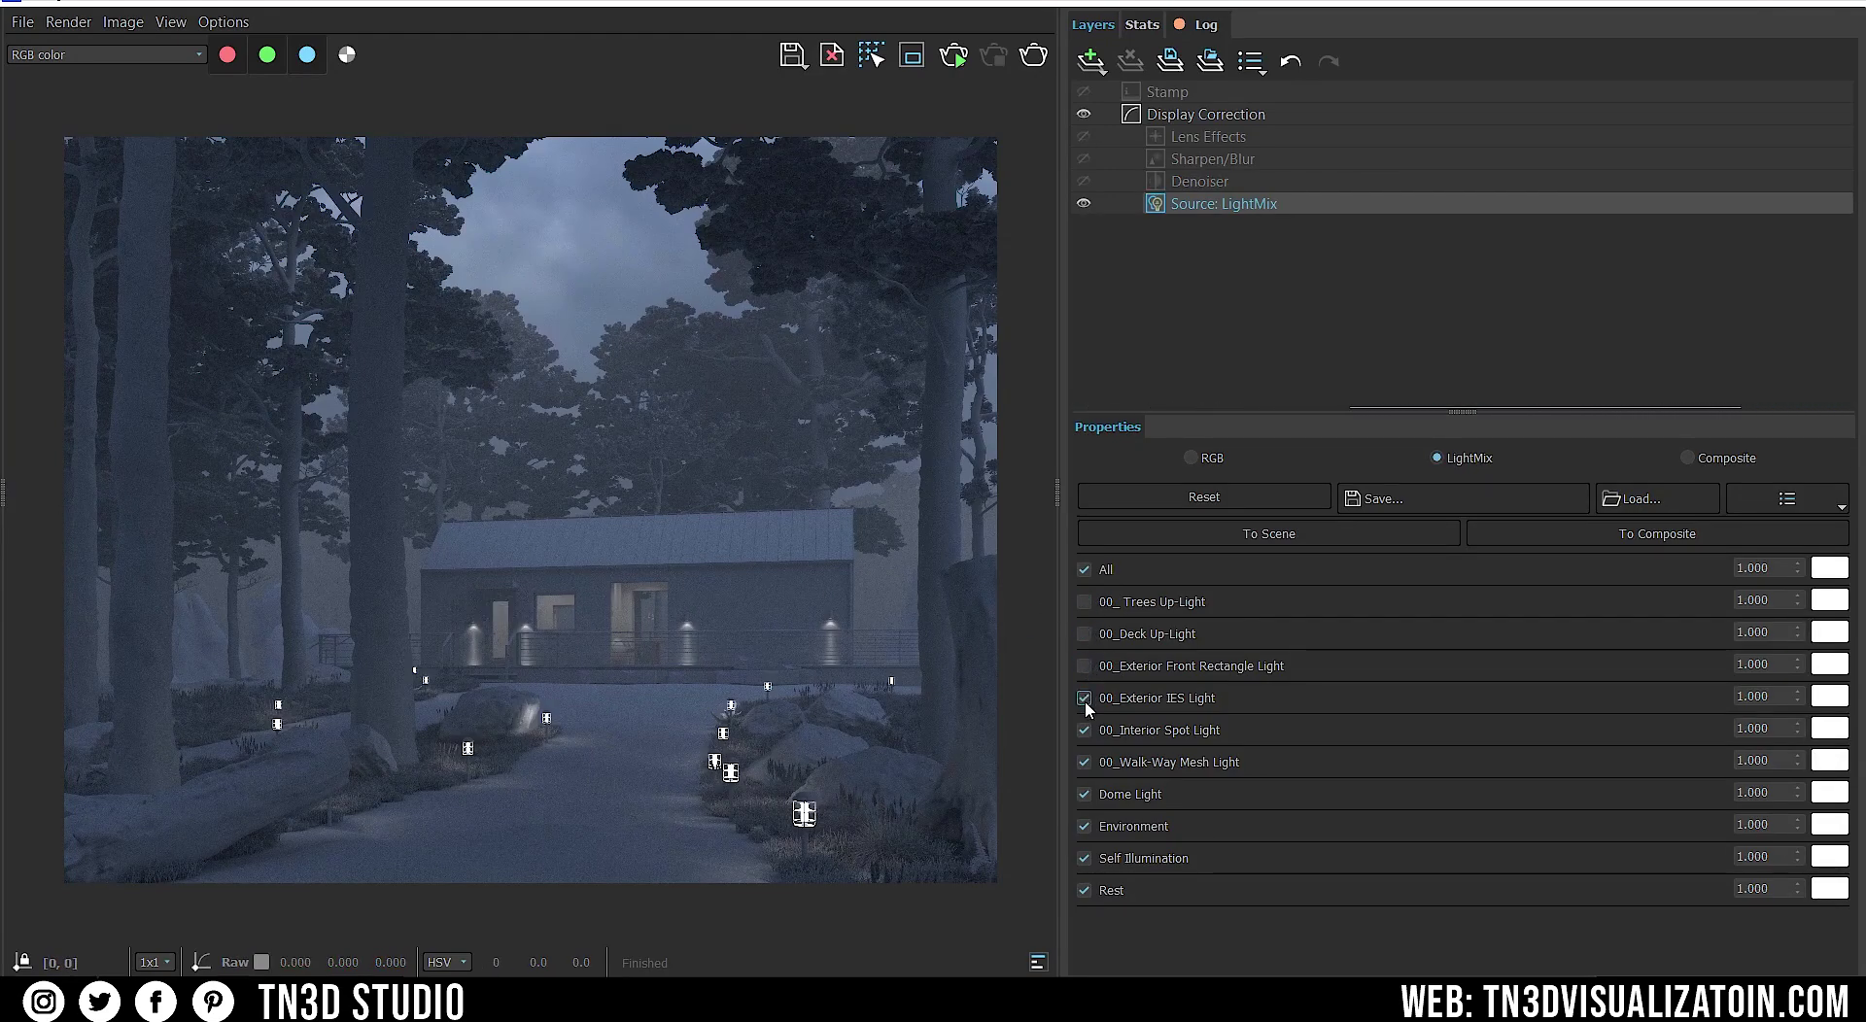
pyautogui.click(1084, 698)
pyautogui.click(1084, 729)
pyautogui.click(1085, 762)
pyautogui.click(1084, 794)
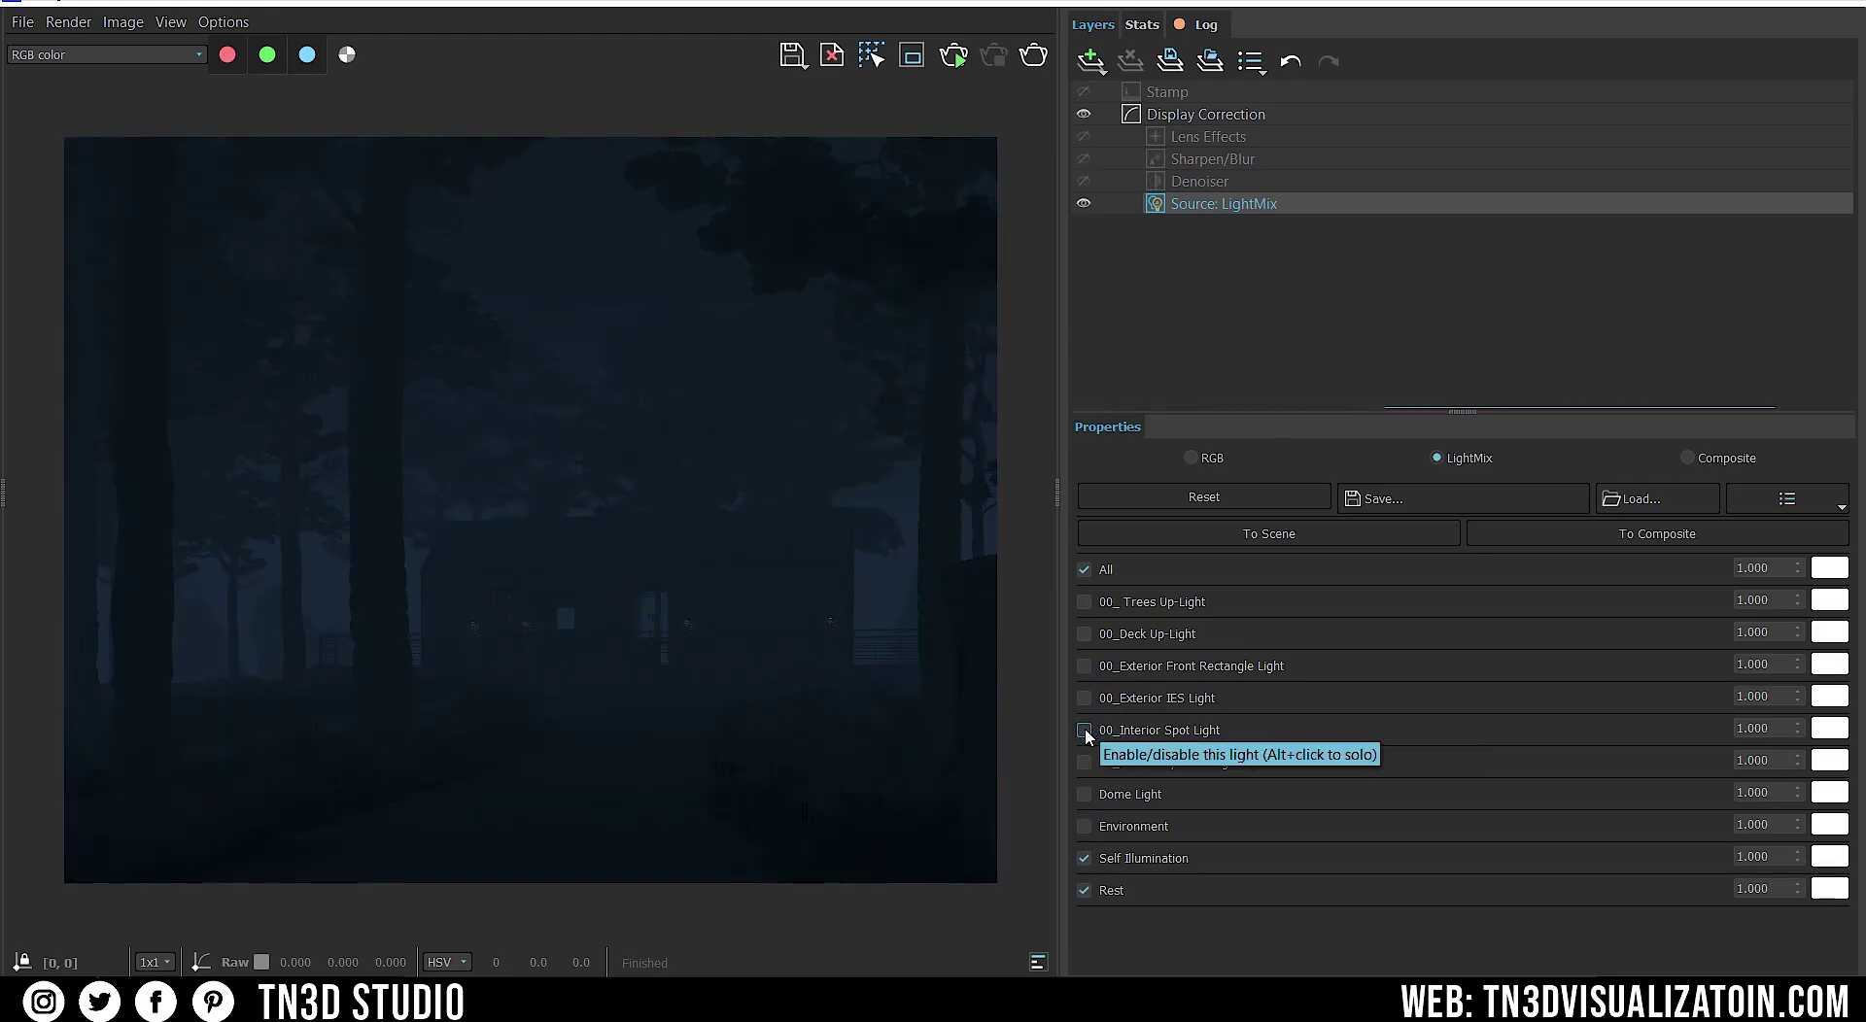
# - Re-enable the interior spot light at 6 with a warm orange 2500 K colour
pyautogui.click(1085, 730)
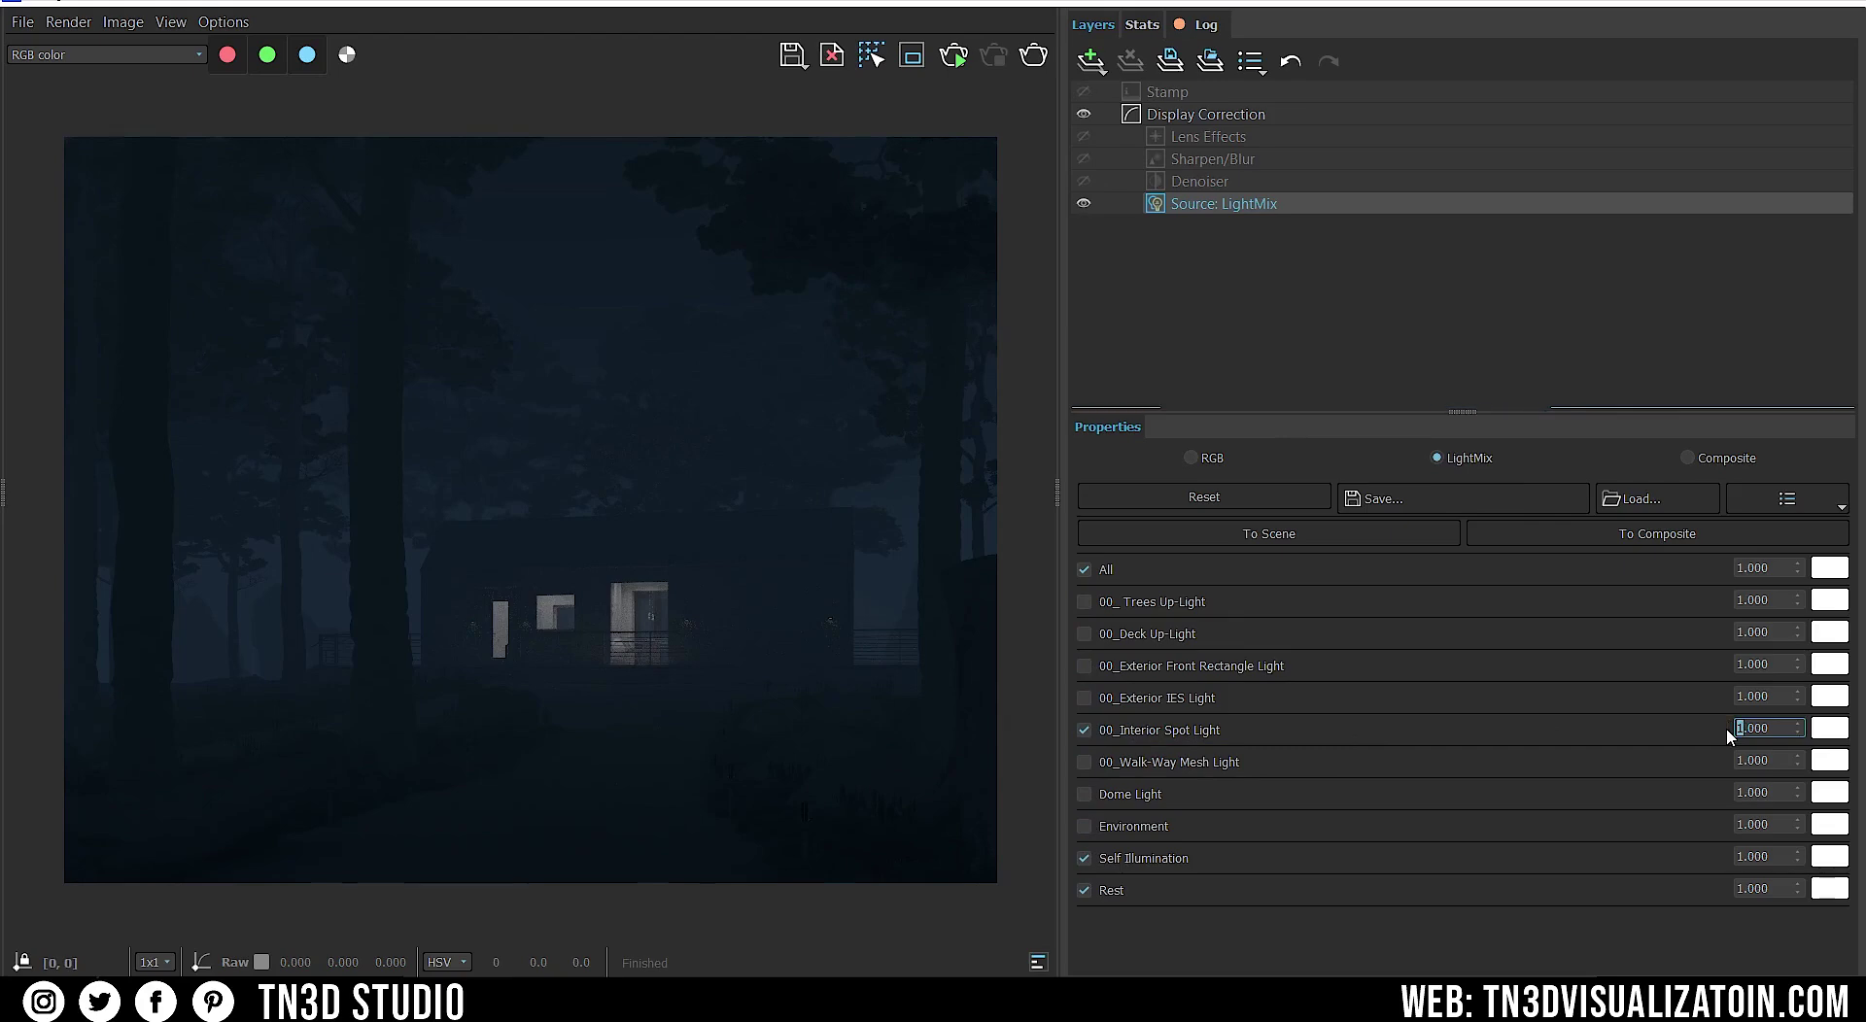
pyautogui.press('Return')
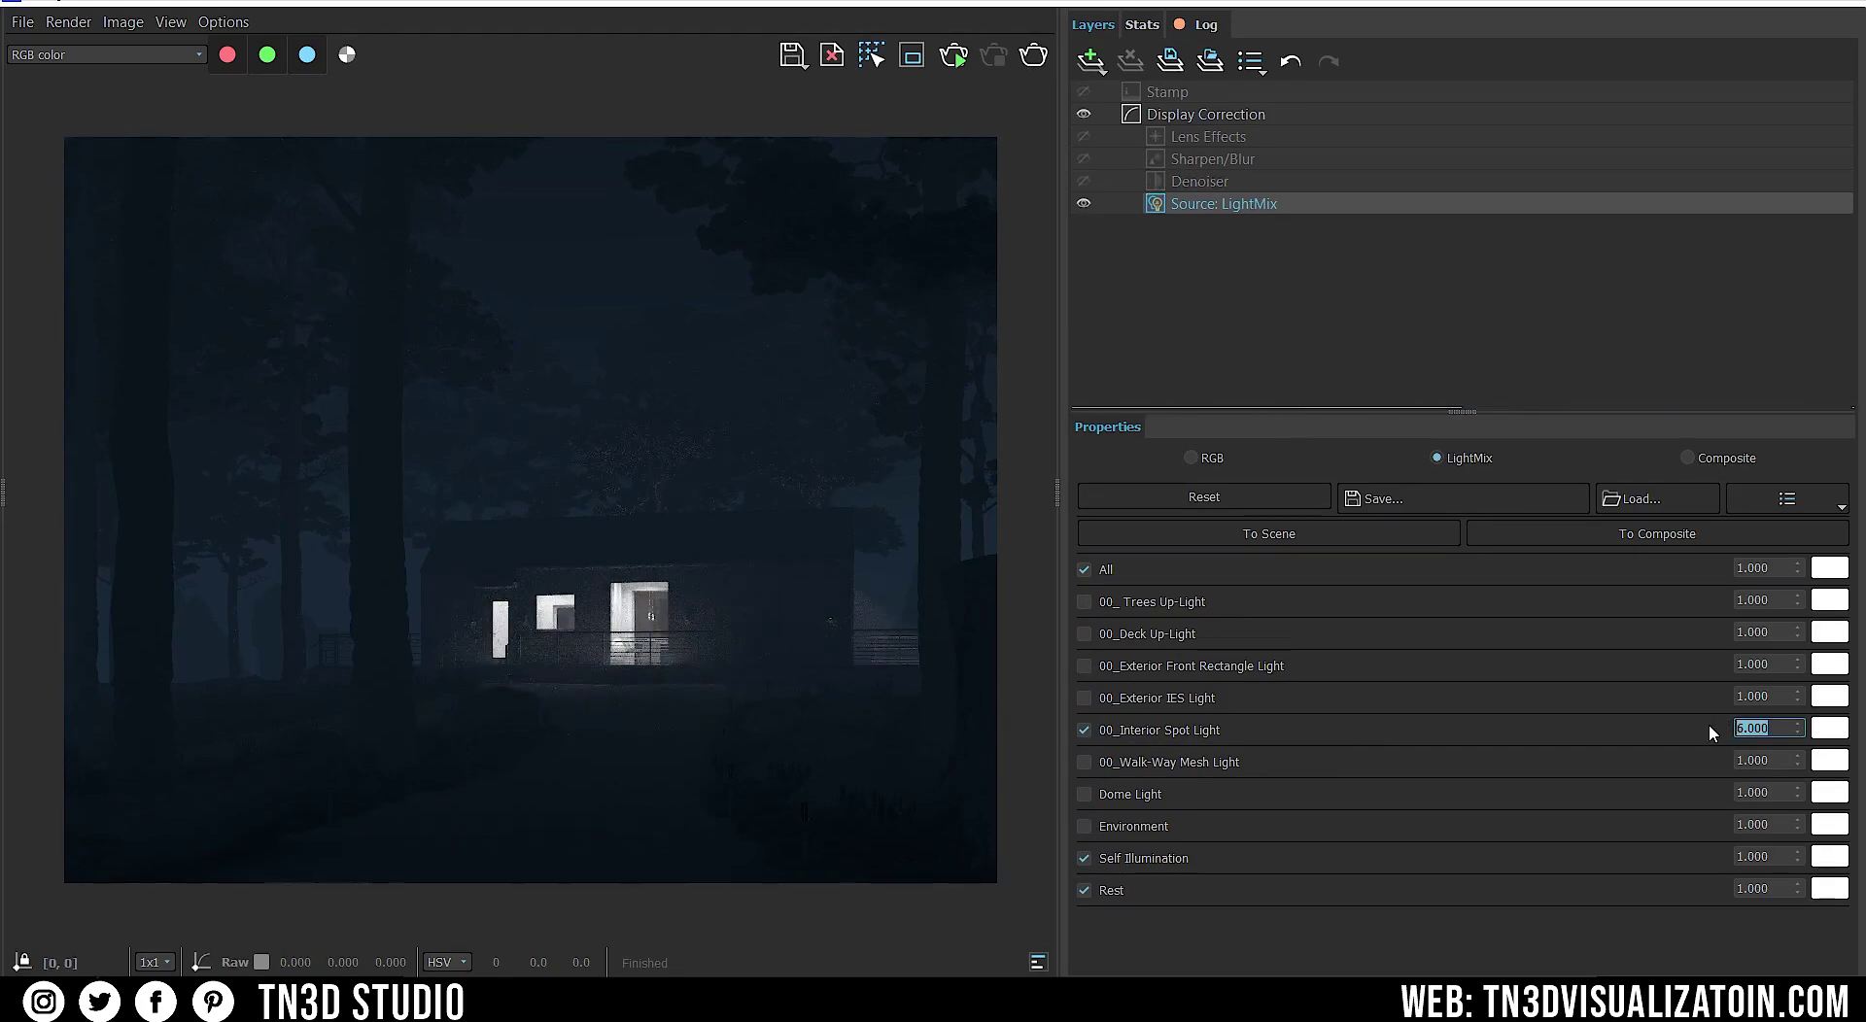
pyautogui.click(1831, 731)
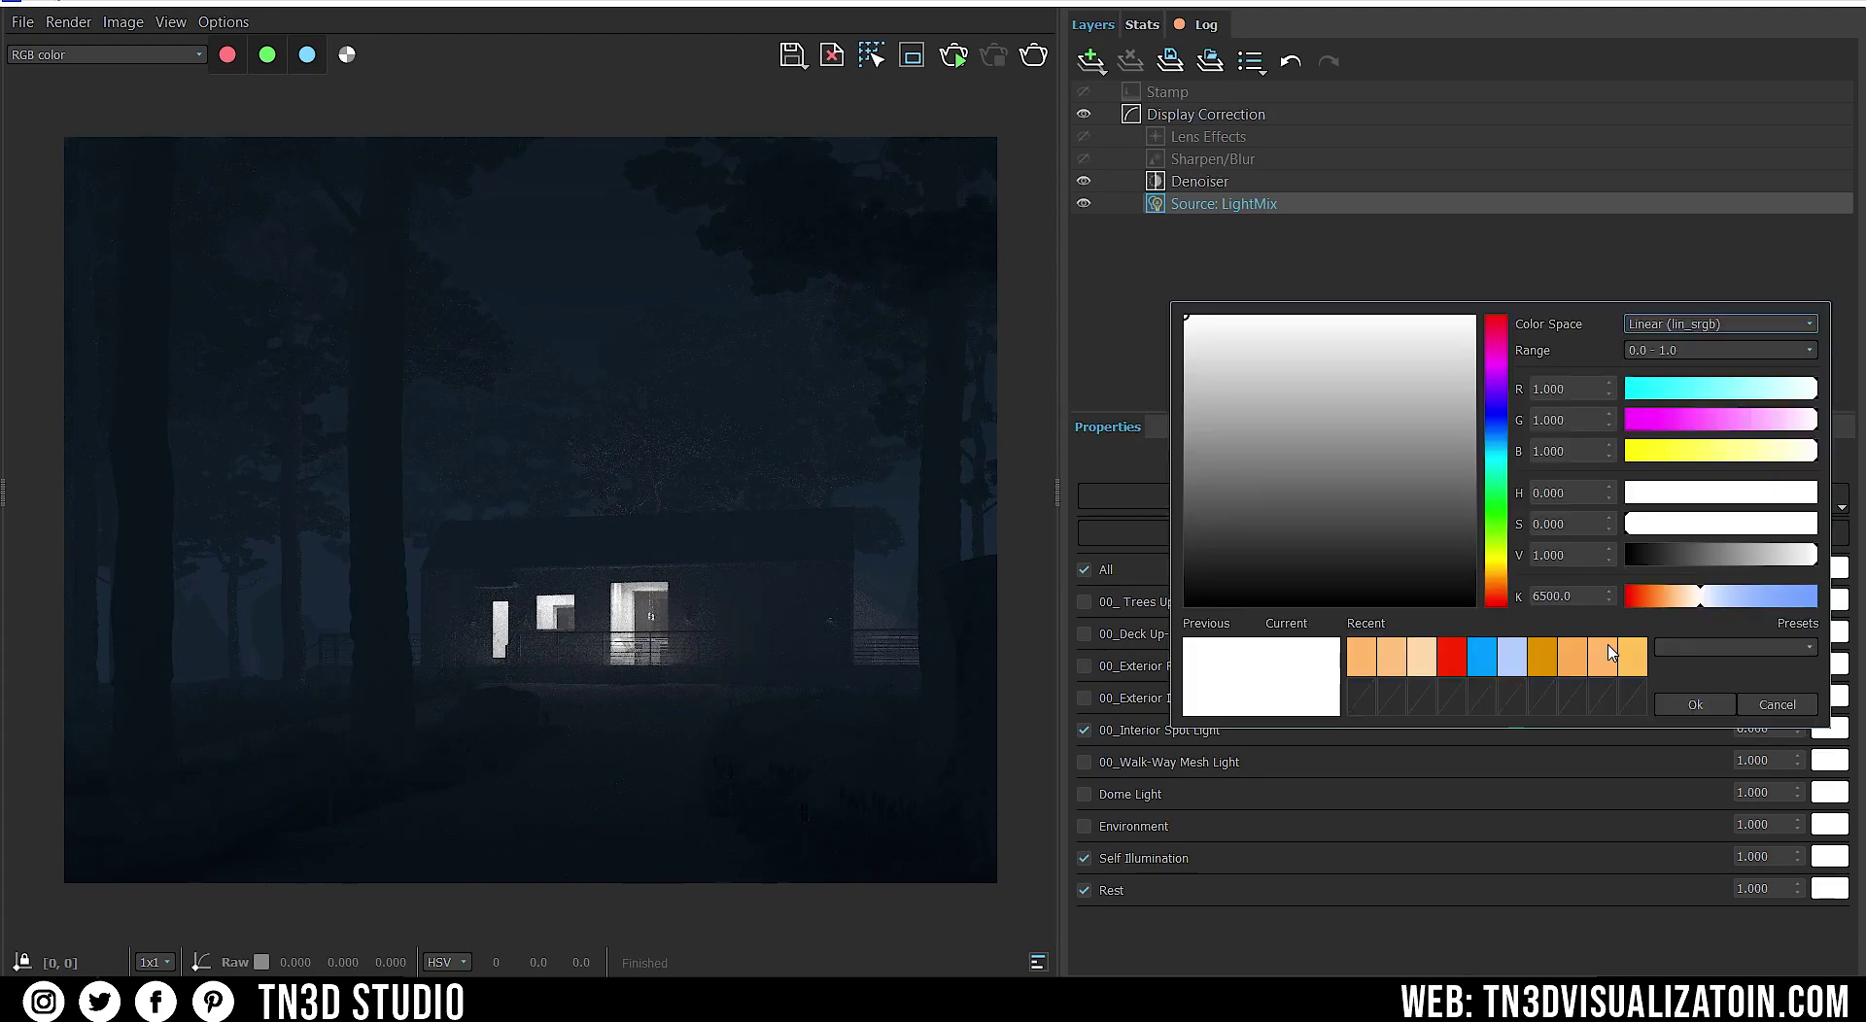
pyautogui.moveTo(1701, 596)
pyautogui.mouseDown()
pyautogui.moveTo(1740, 597)
pyautogui.moveTo(1670, 610)
pyautogui.mouseUp()
pyautogui.click(1567, 597)
pyautogui.write('2500')
pyautogui.press('Return')
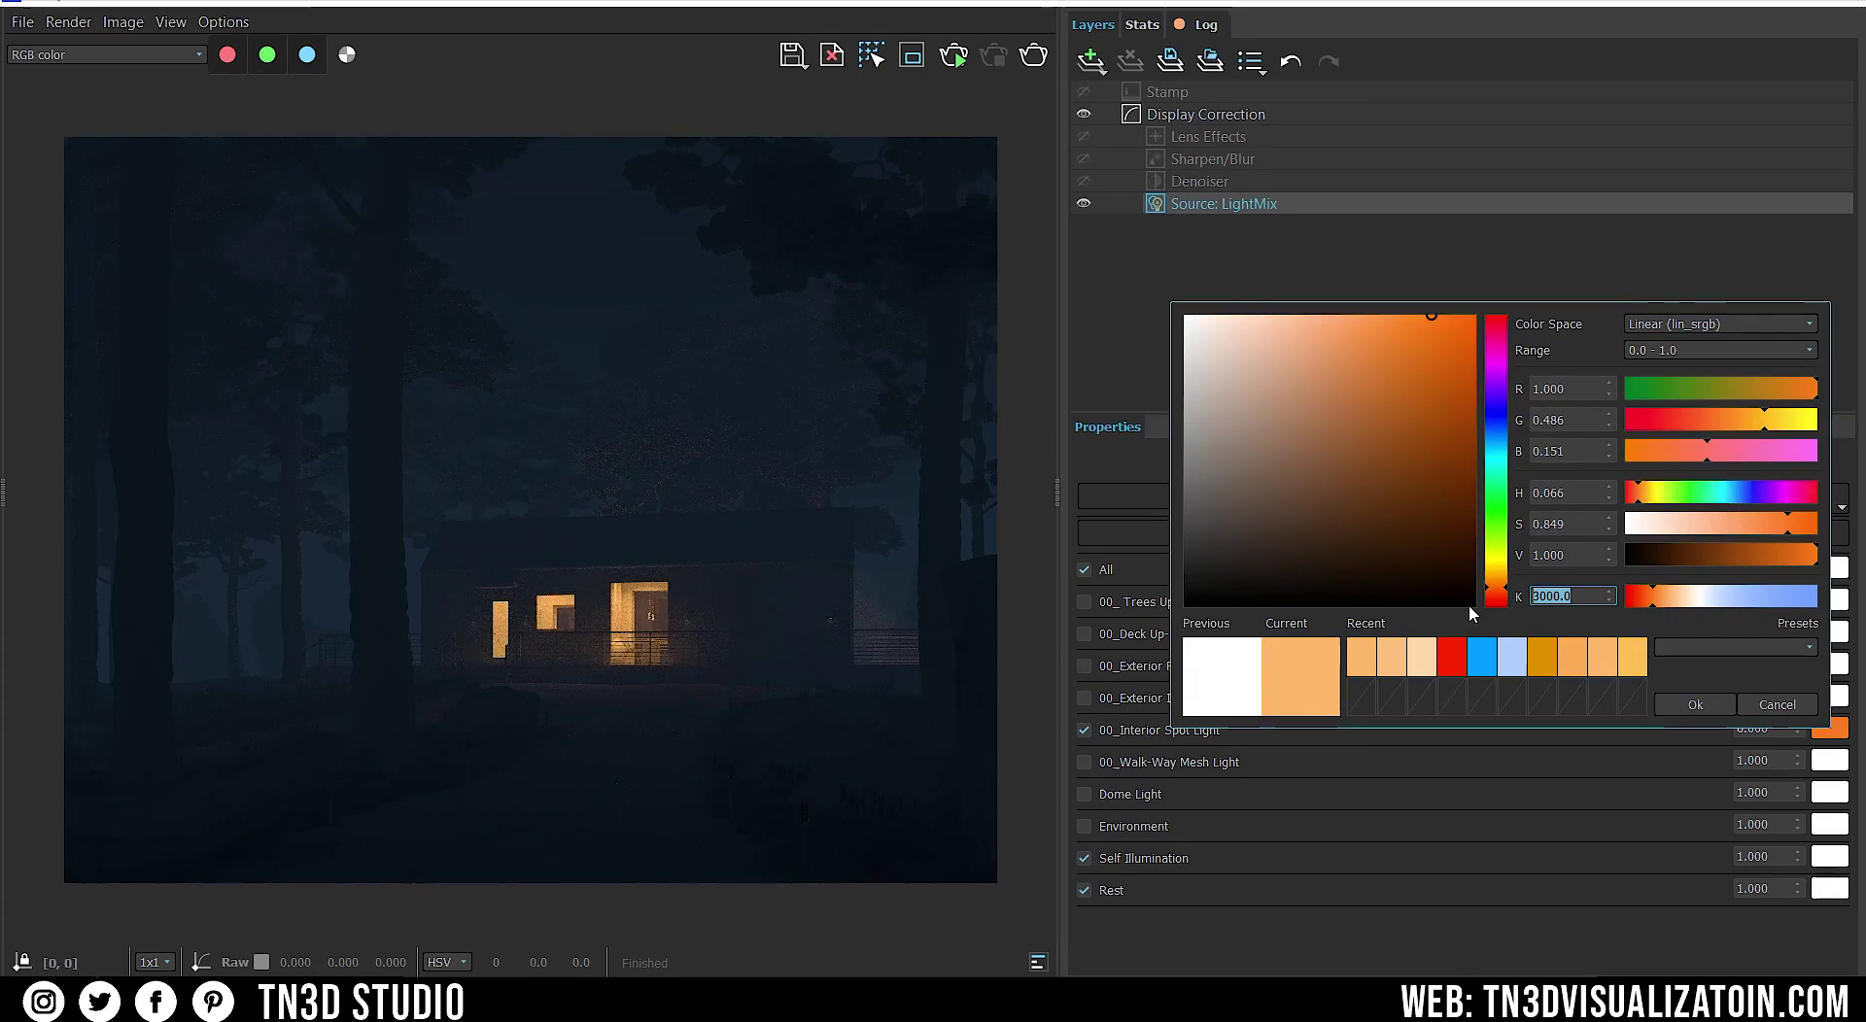
pyautogui.click(1695, 704)
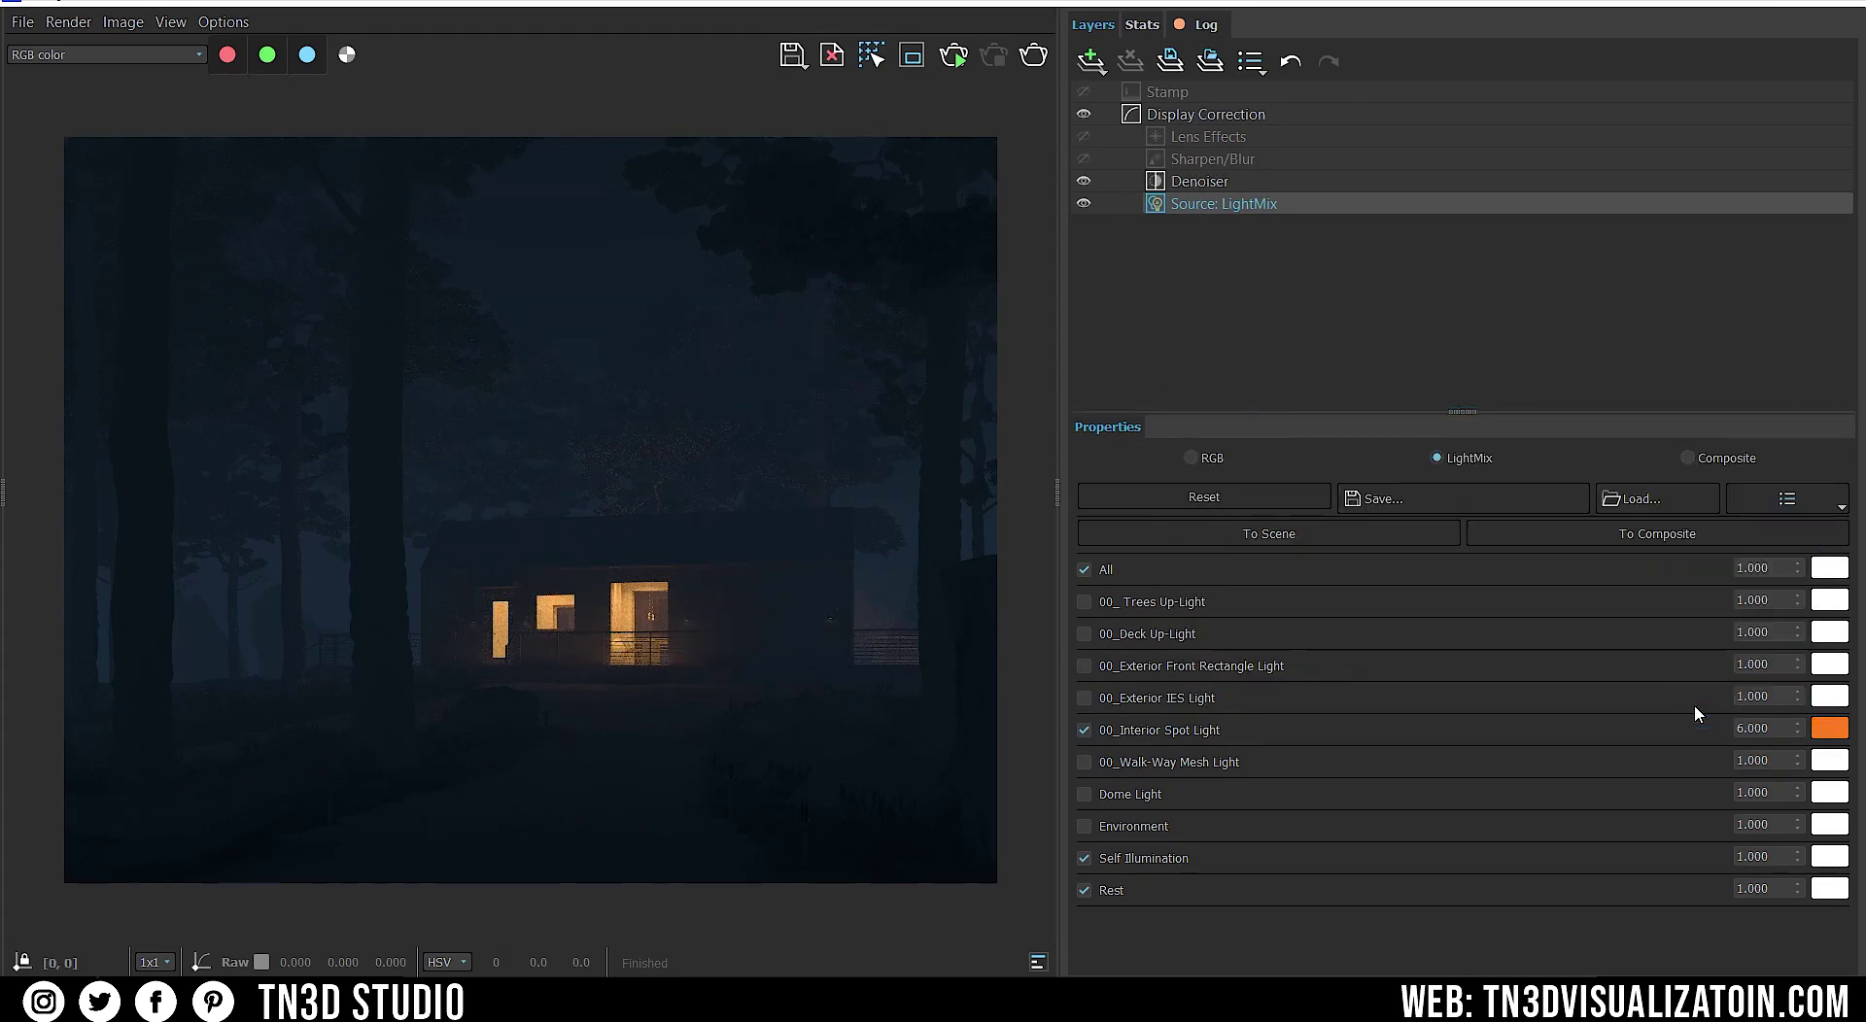
# - Tint the exterior front rectangle light and the IES light a light peach
pyautogui.scroll(3, 555, 631)
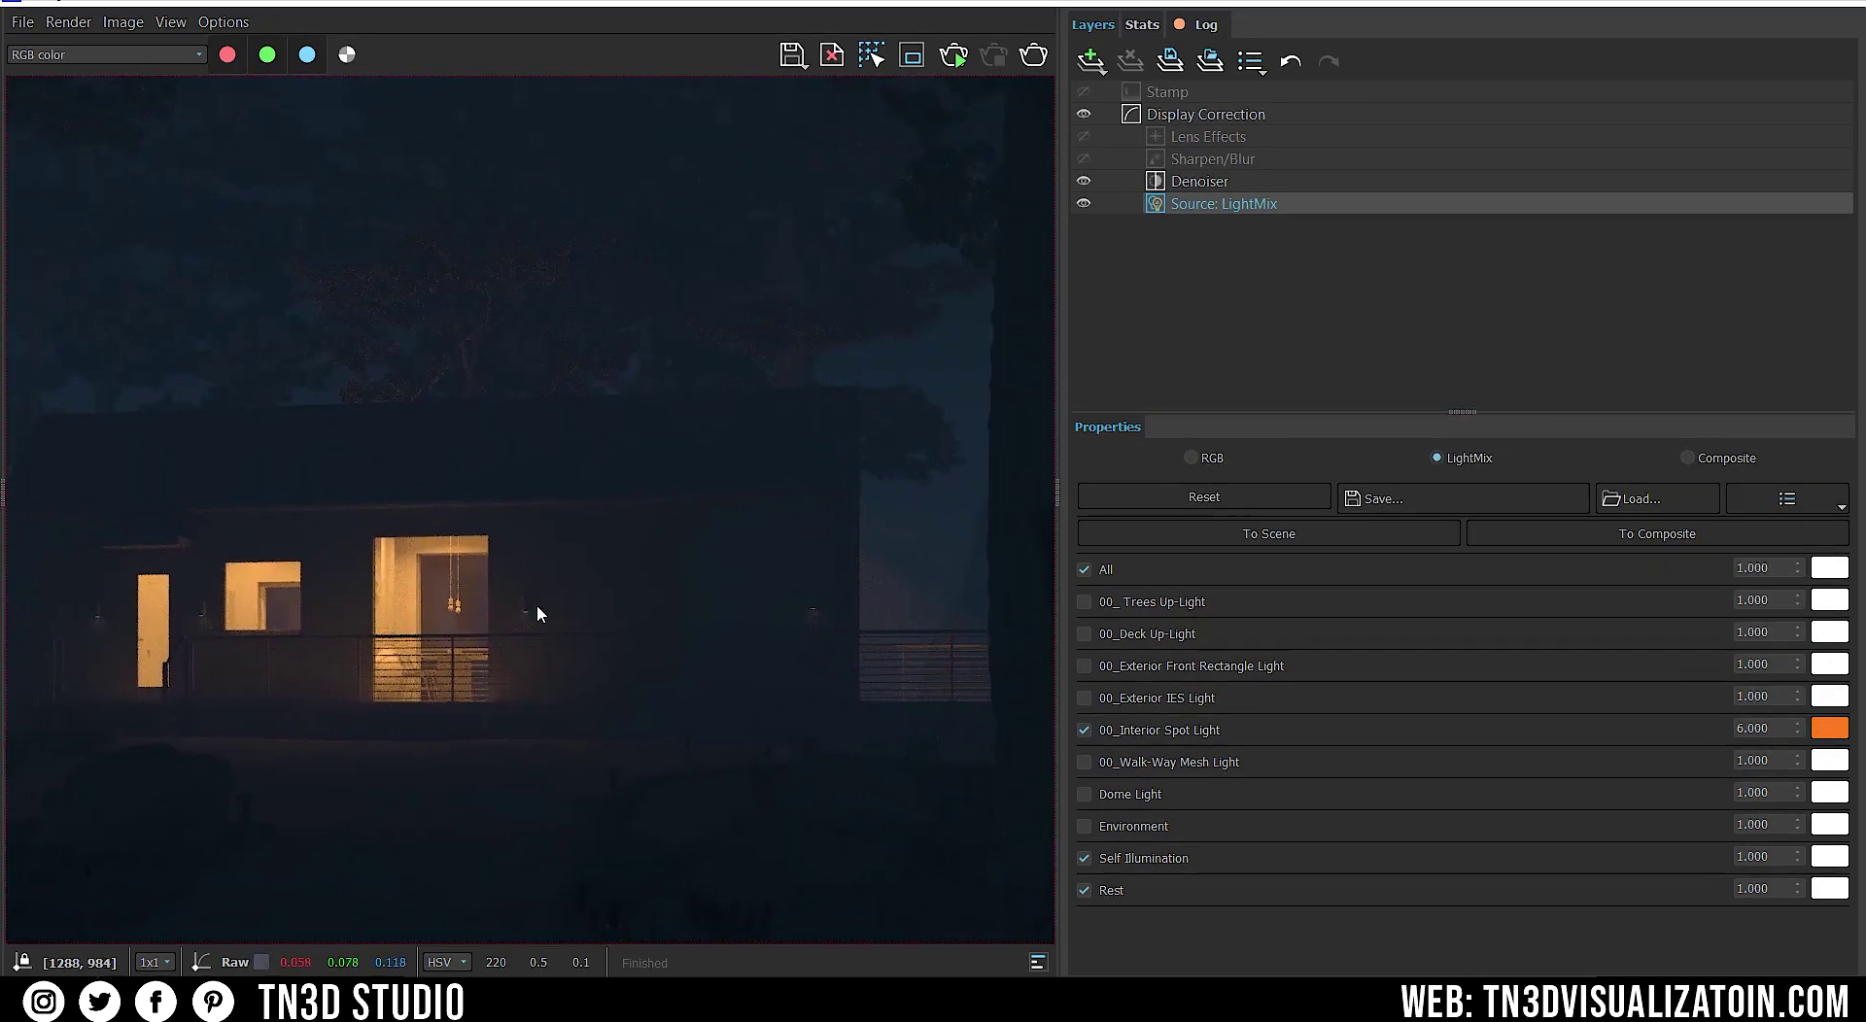
pyautogui.moveTo(618, 670); pyautogui.dragTo(708, 615)
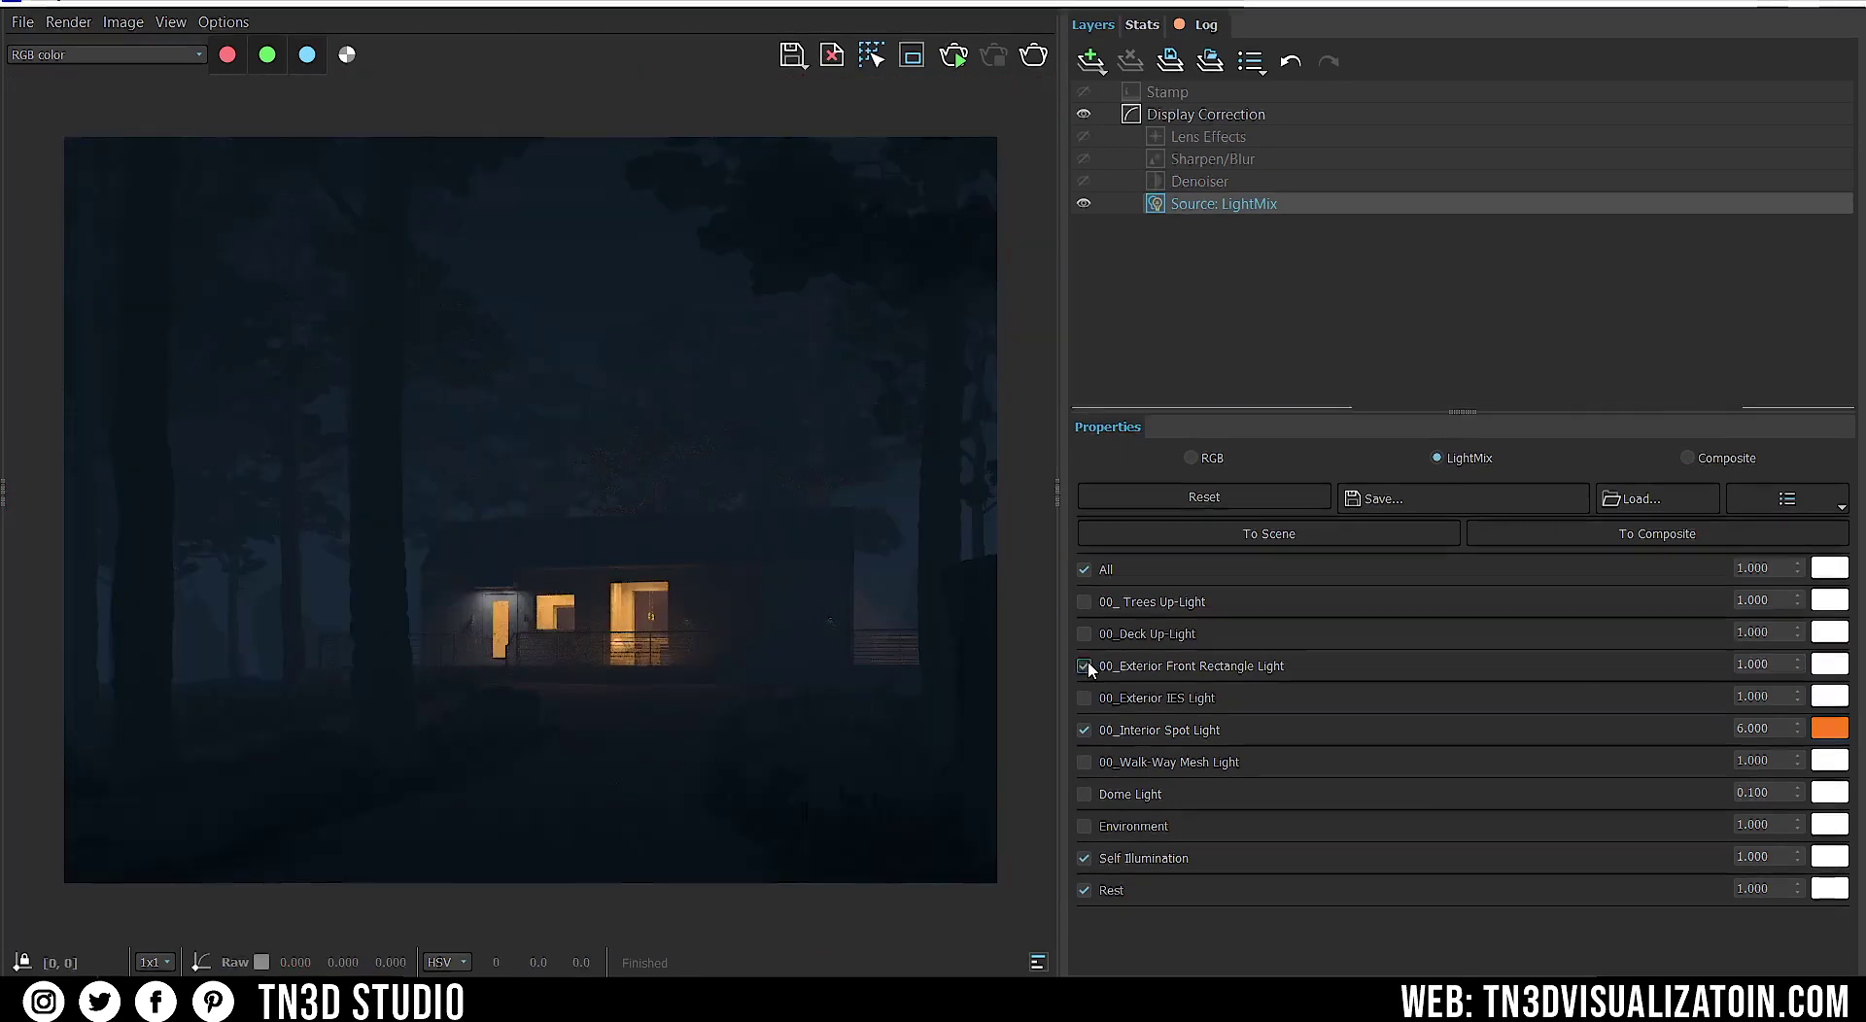
pyautogui.click(1829, 664)
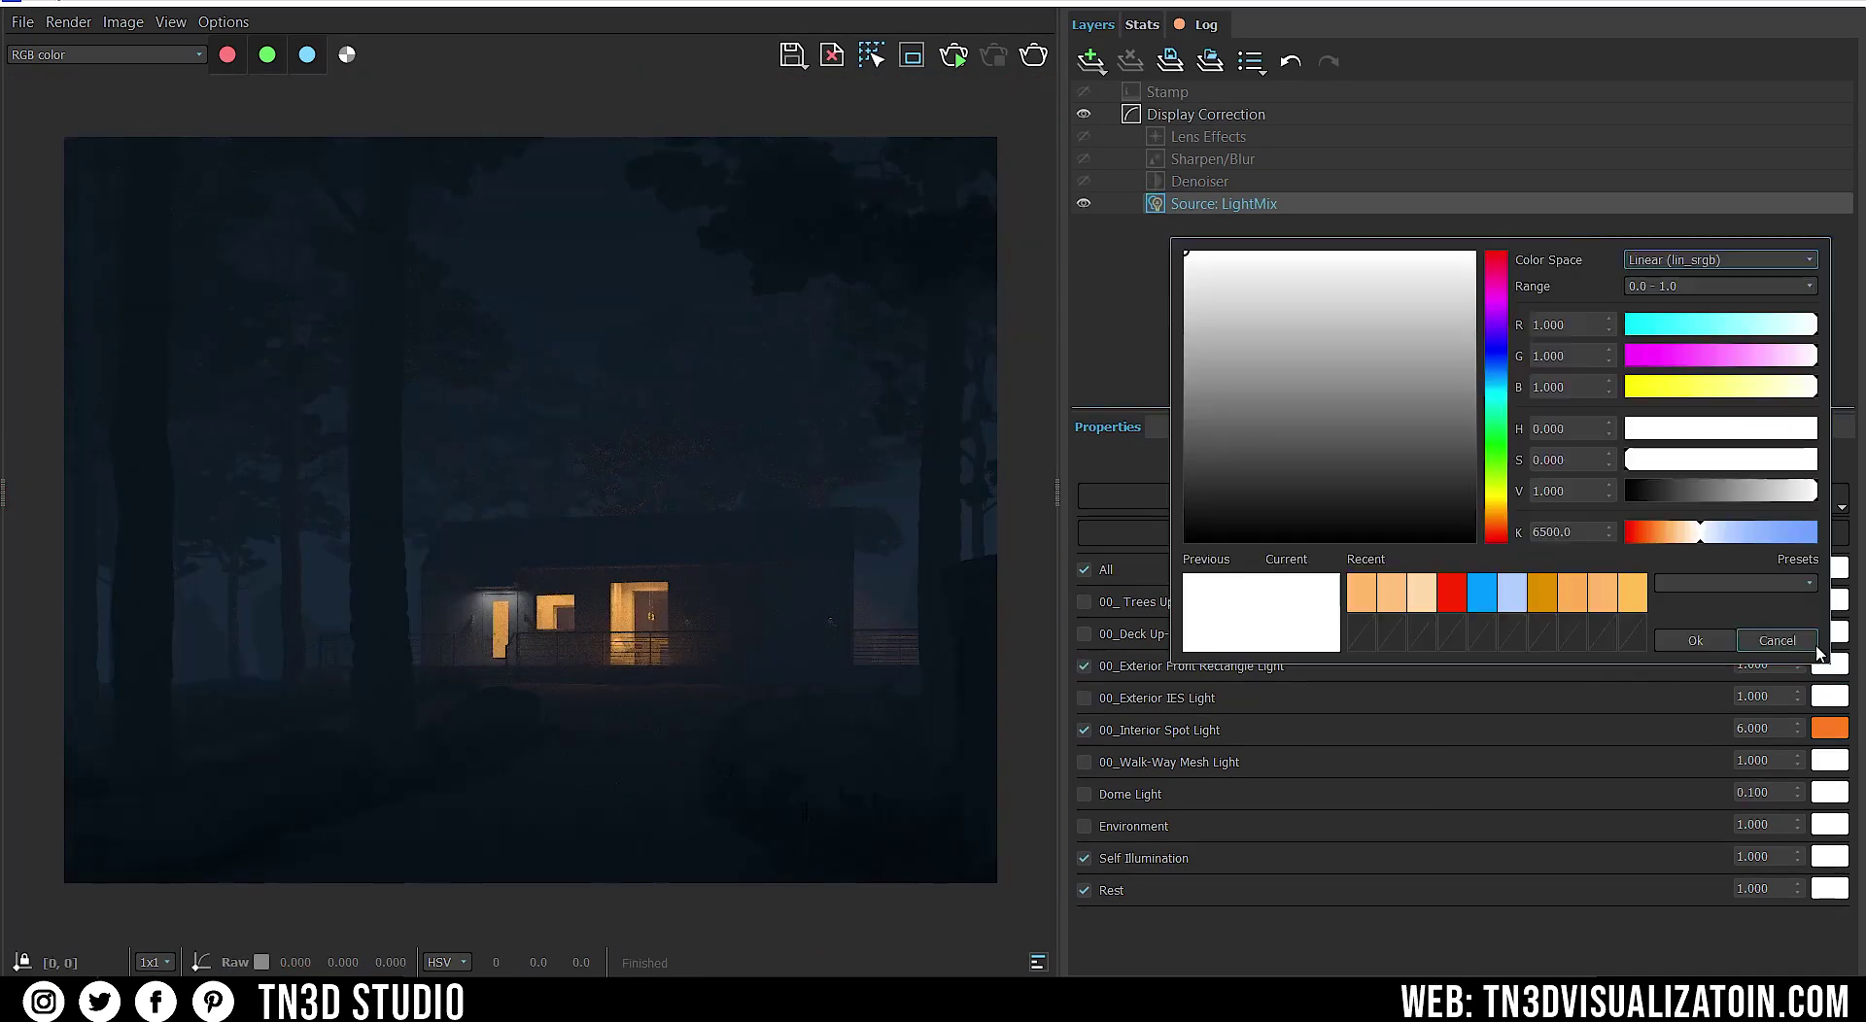
pyautogui.click(1361, 593)
pyautogui.click(1391, 593)
pyautogui.press('Return')
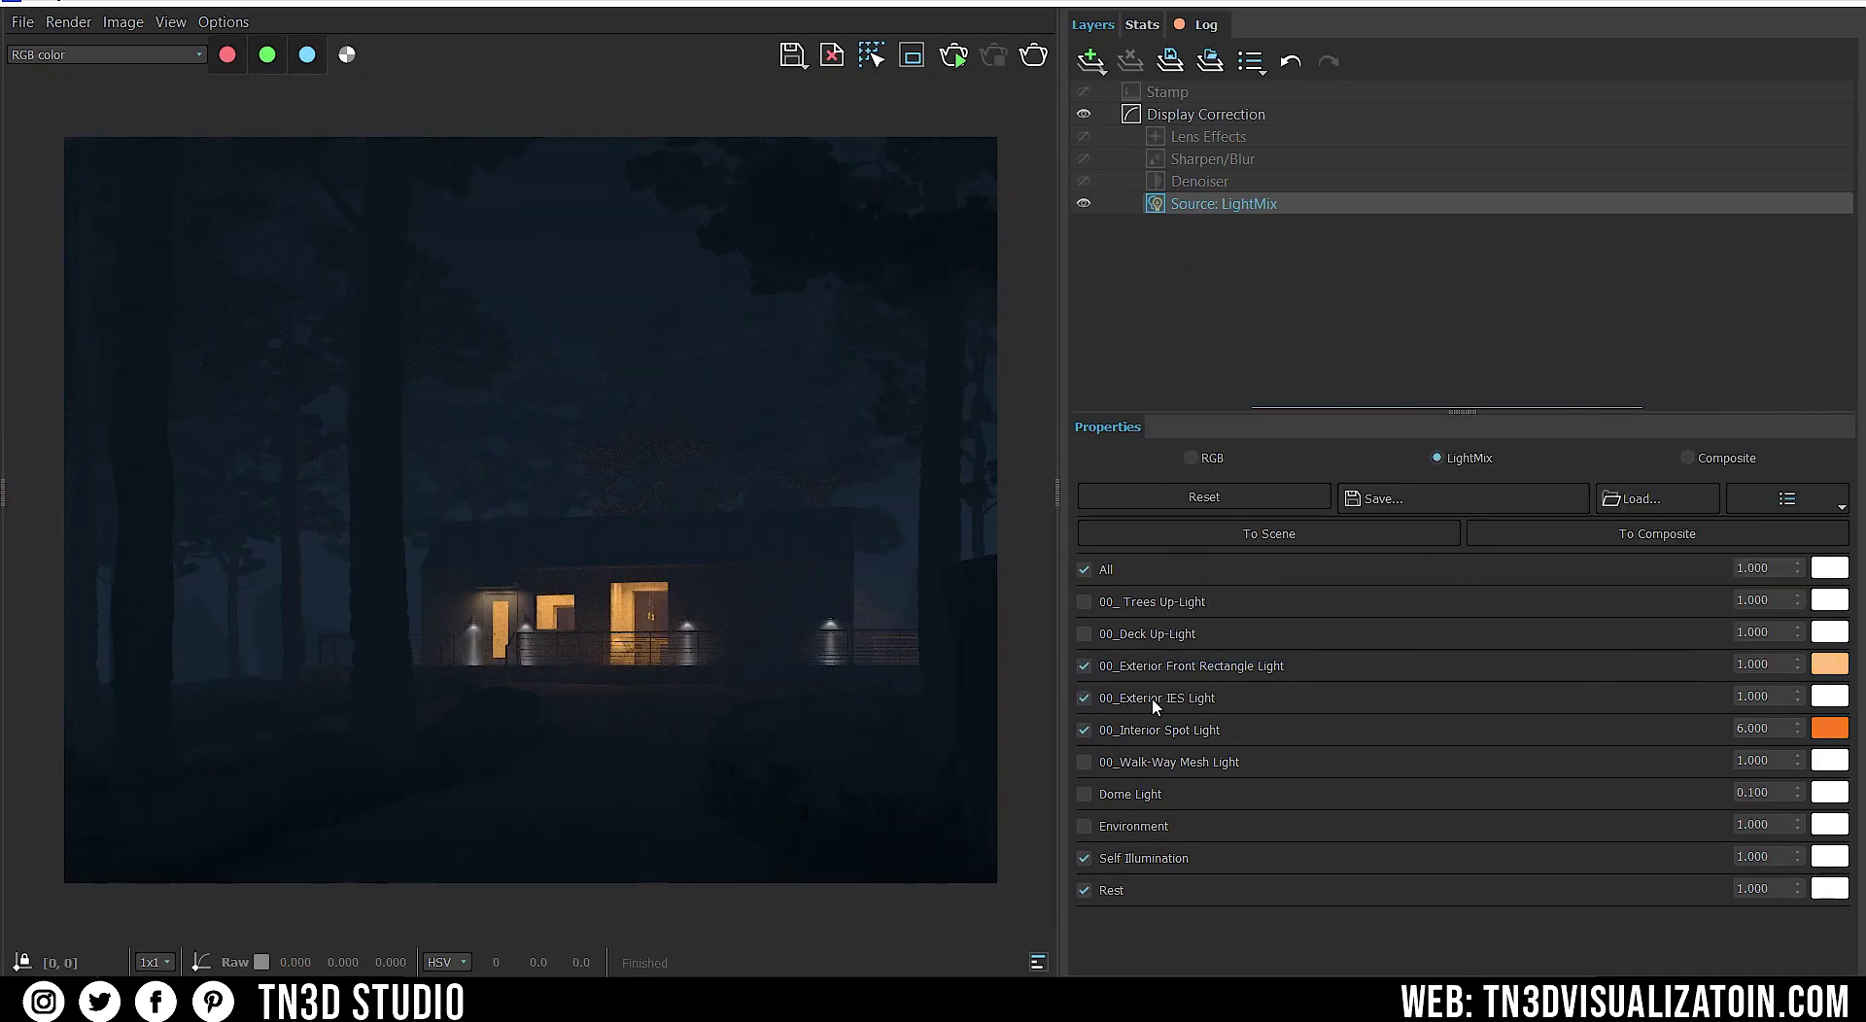
pyautogui.click(1829, 696)
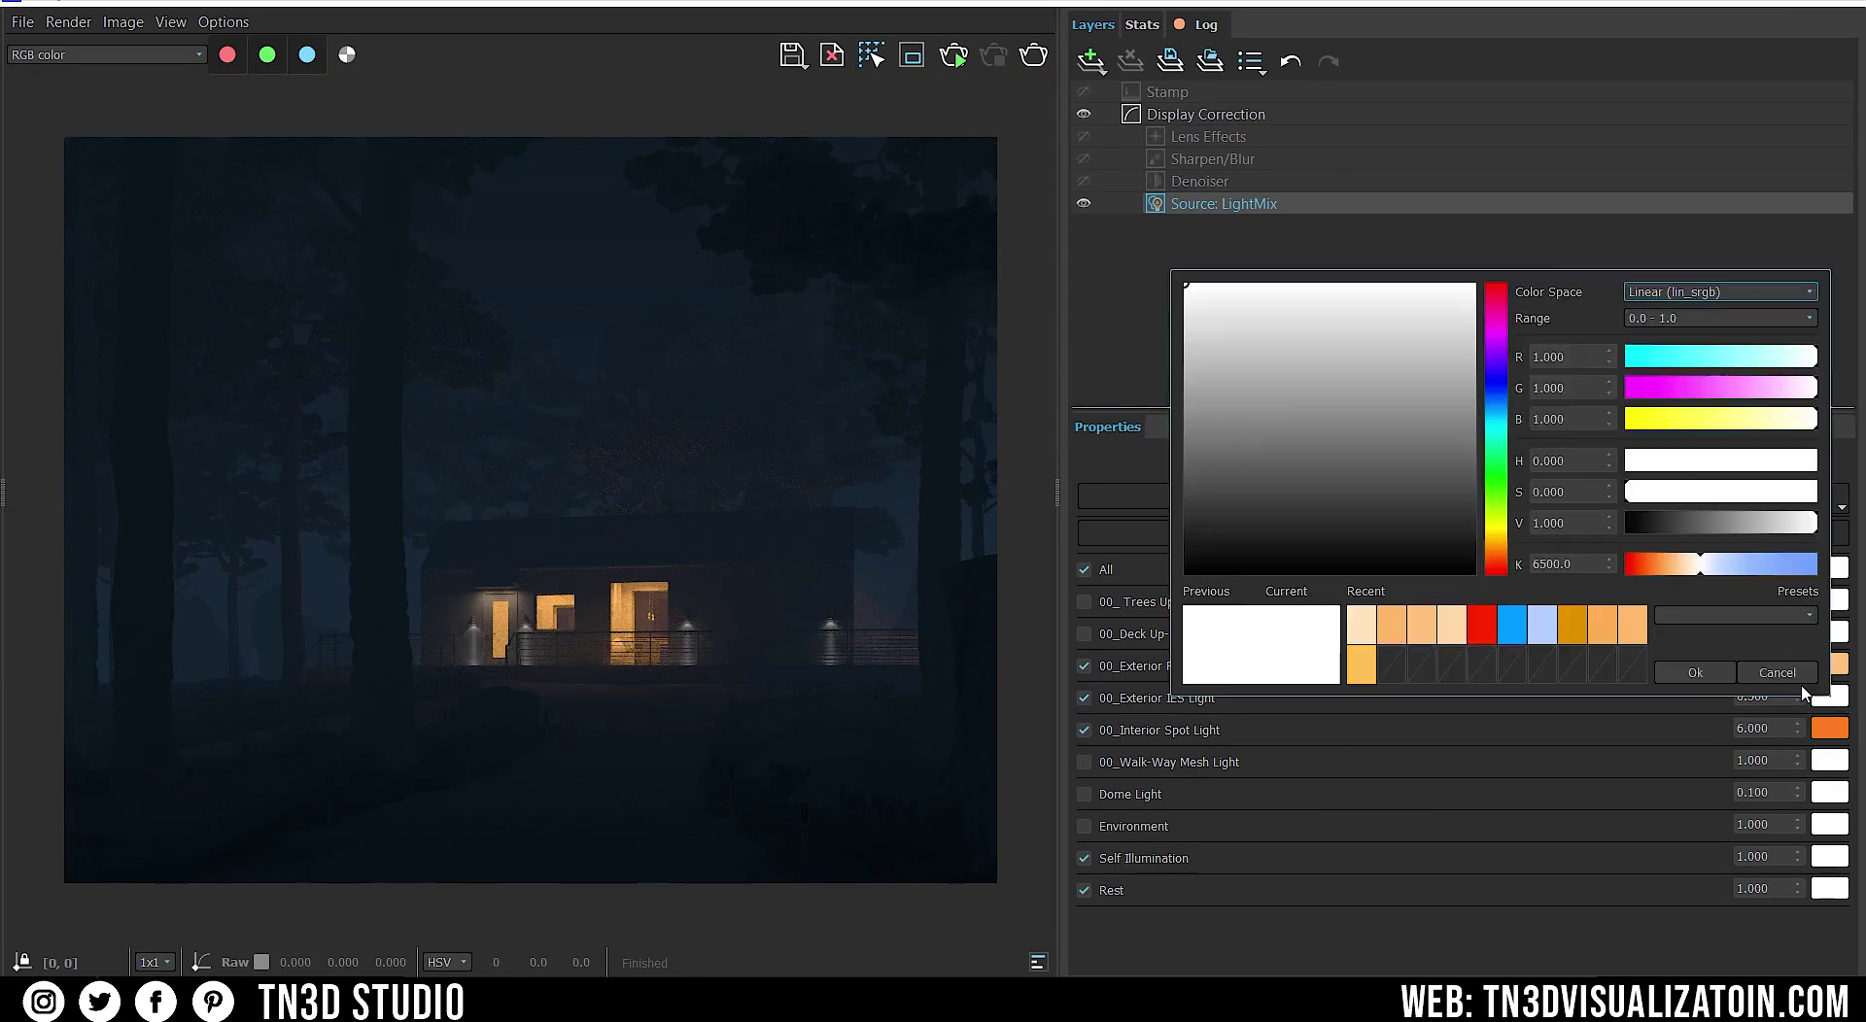
pyautogui.click(1453, 639)
pyautogui.click(1695, 672)
# - Re-enable the walkway mesh light at strength 2 with a light orange colour
pyautogui.click(1084, 762)
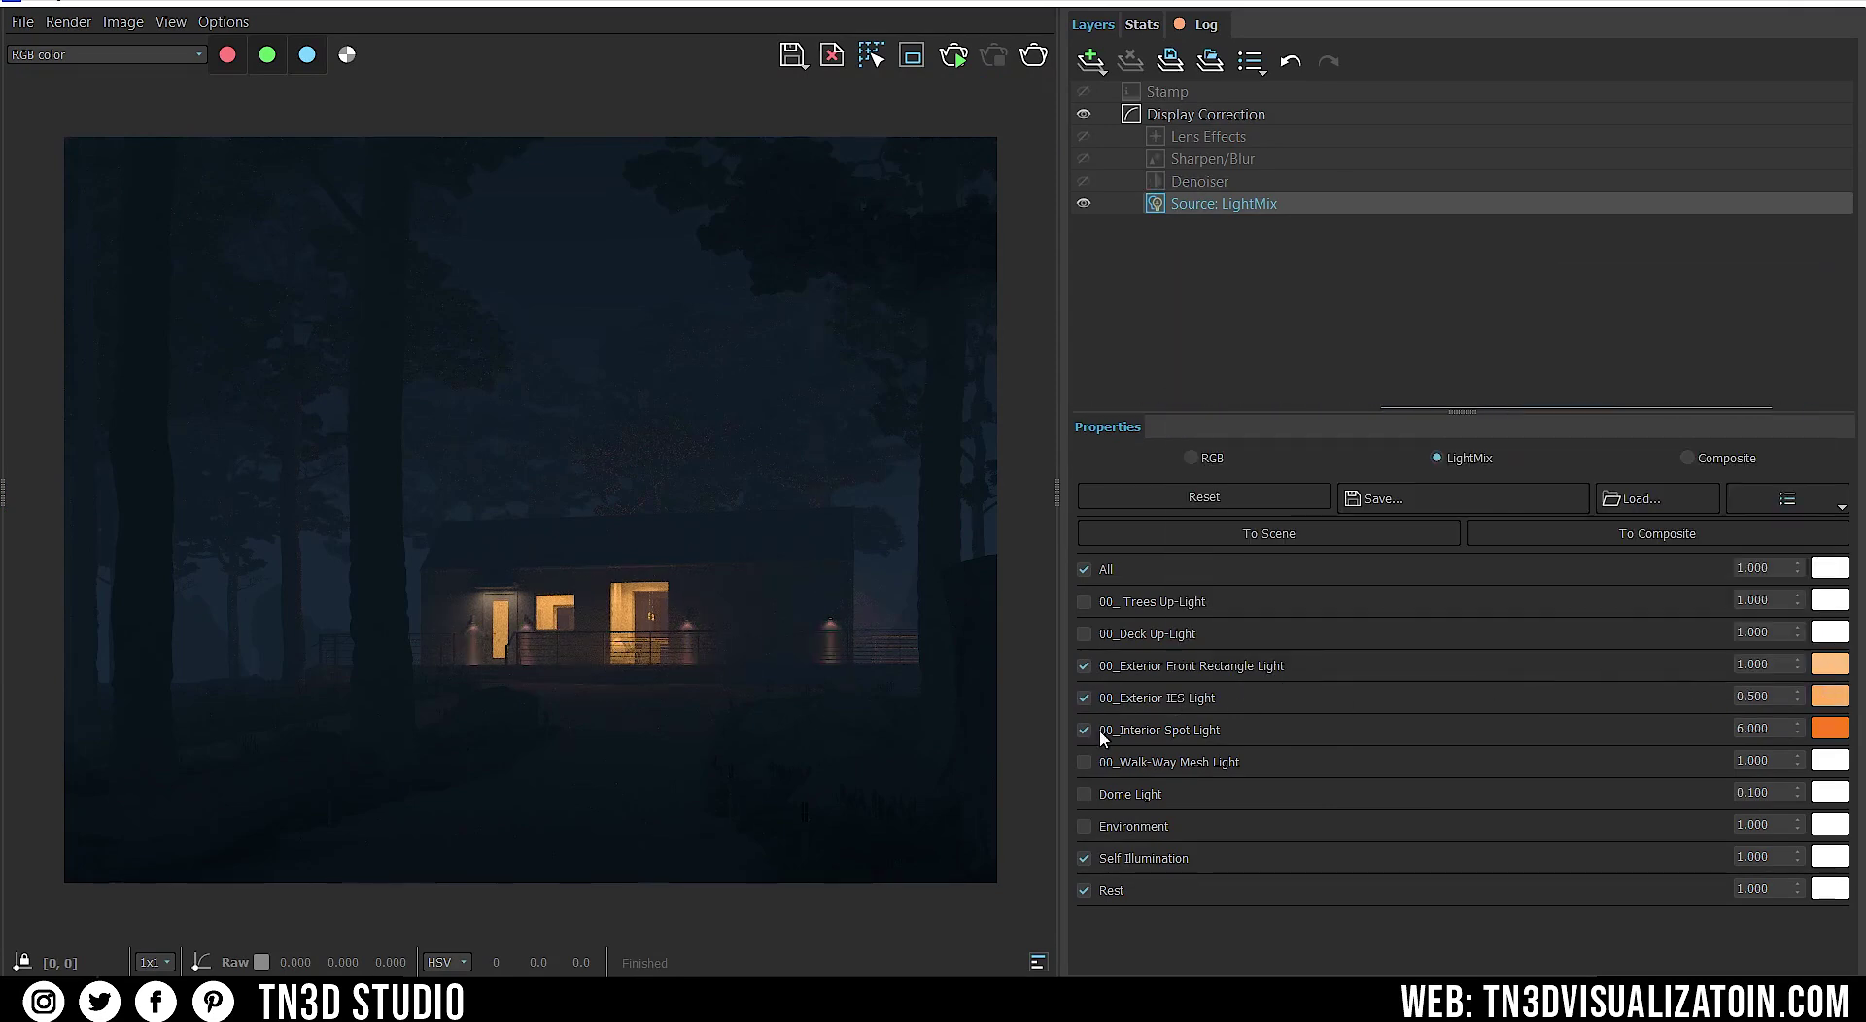
pyautogui.click(1829, 760)
pyautogui.click(1484, 692)
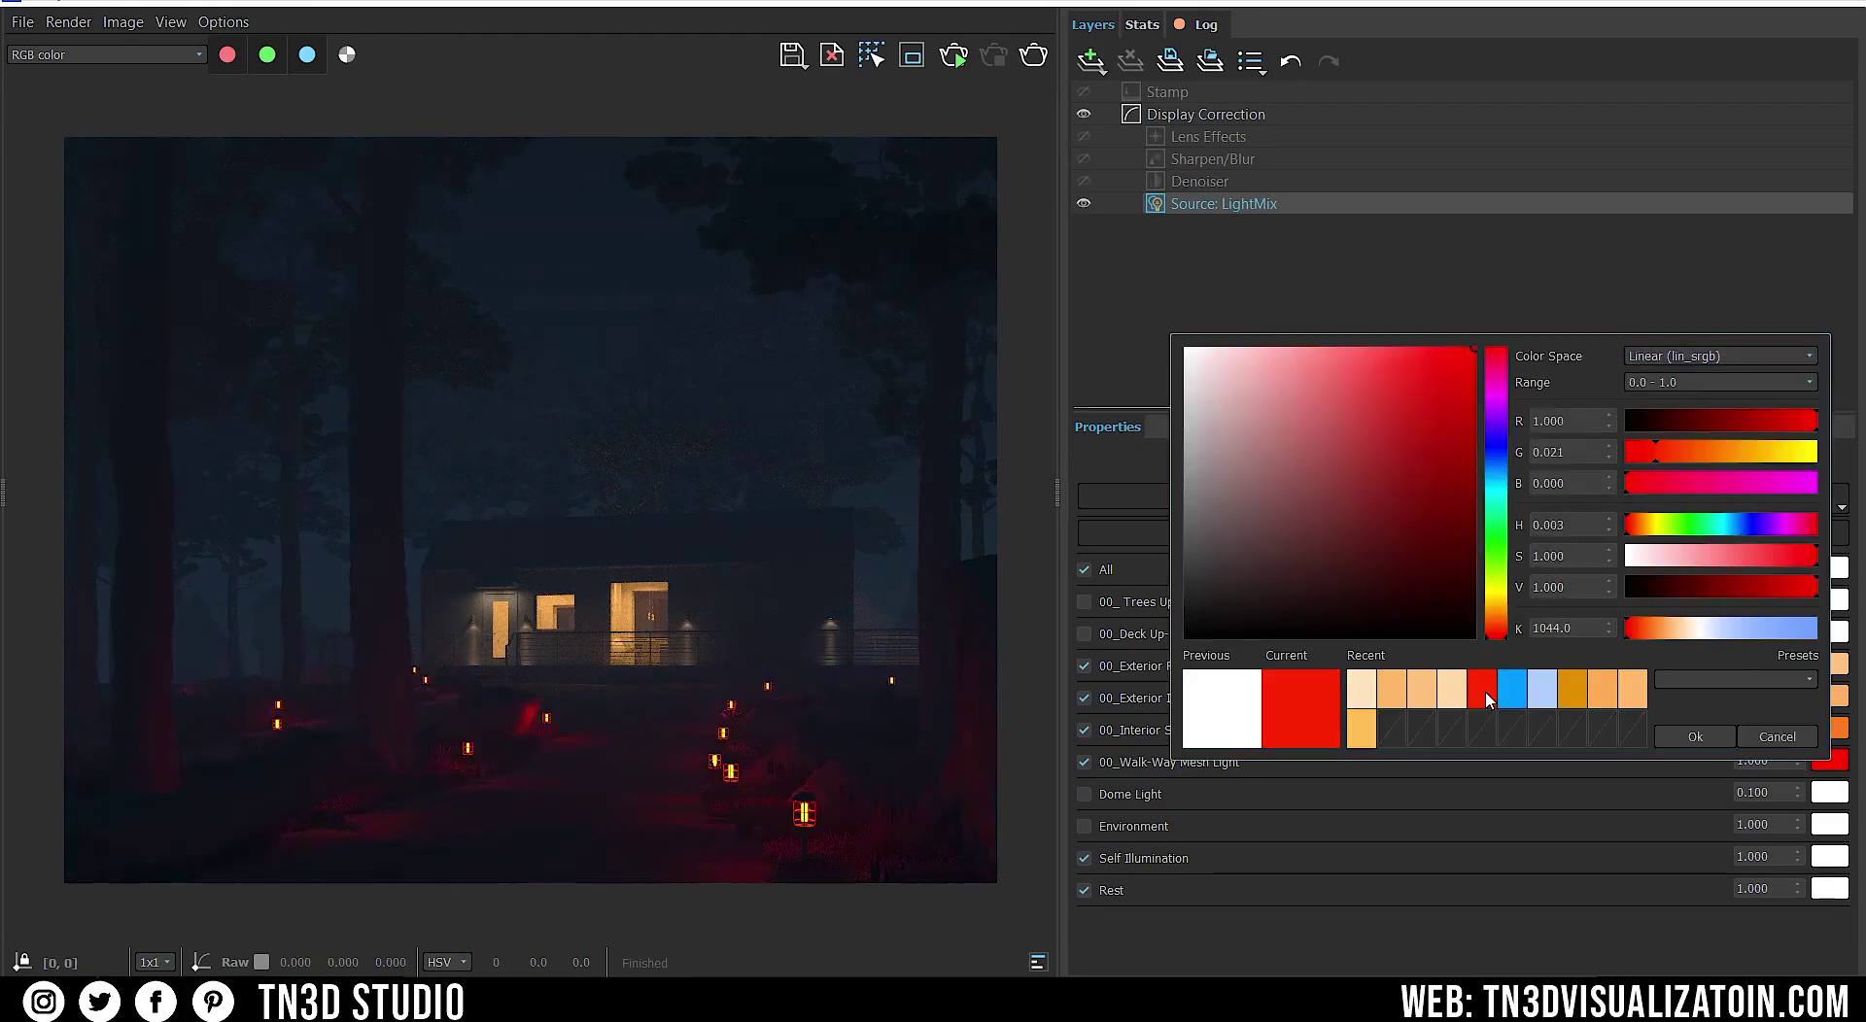
pyautogui.click(1569, 692)
pyautogui.click(1695, 736)
pyautogui.doubleClick(1749, 760)
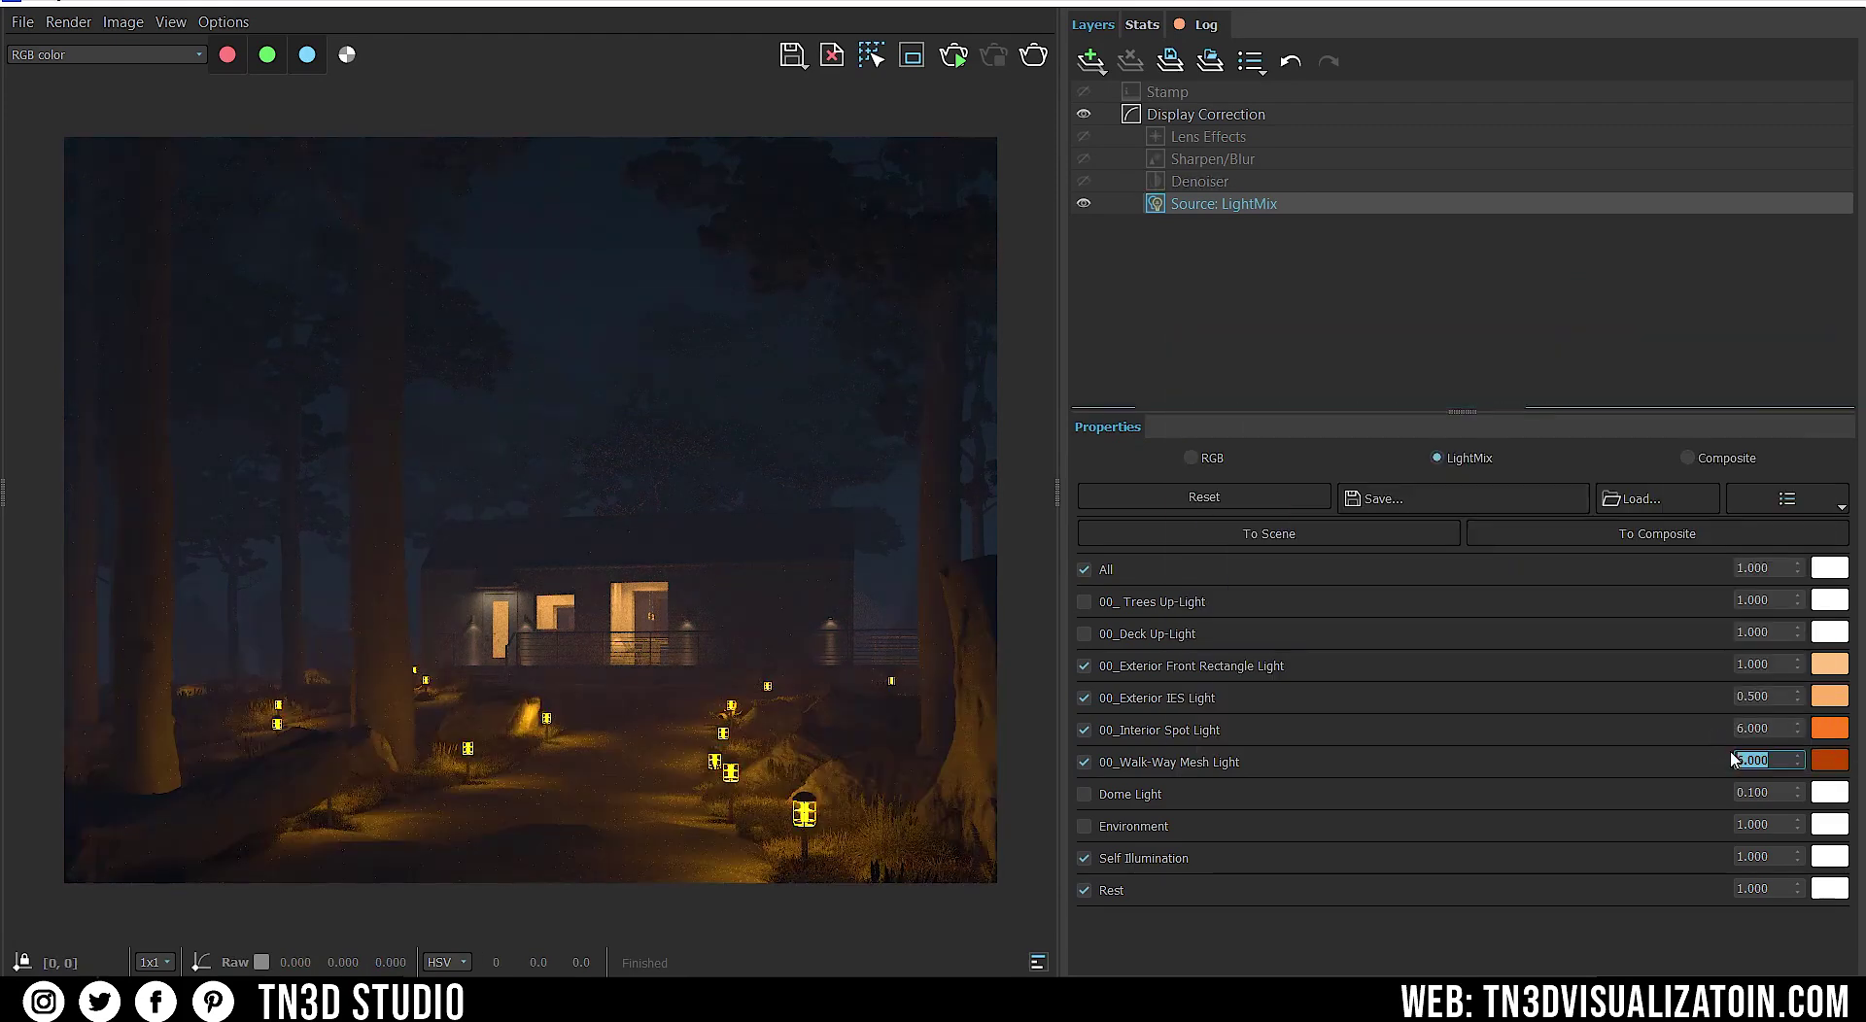
pyautogui.write('2')
pyautogui.press('Return')
pyautogui.click(1829, 760)
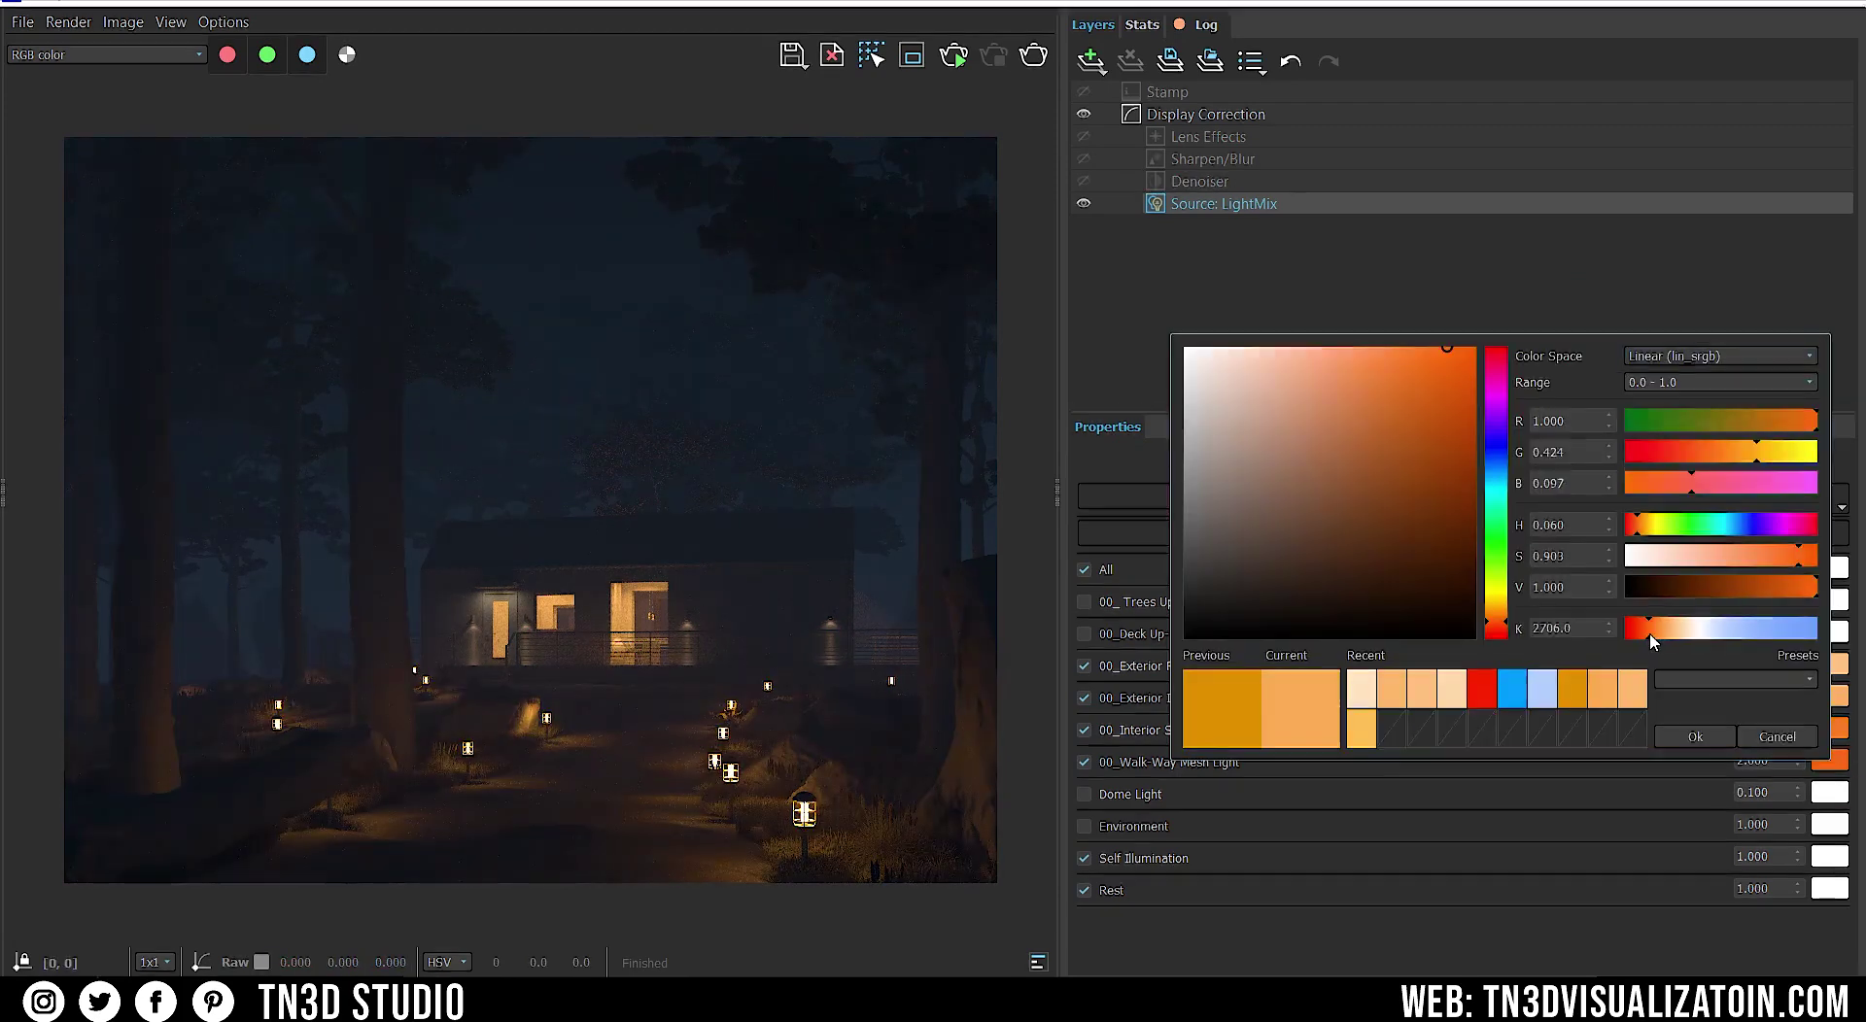
pyautogui.click(1633, 677)
pyautogui.click(1695, 737)
# - Deepen the front light's orange at 1.500 and re-enable the dome light at 0.2
pyautogui.click(1829, 664)
pyautogui.click(1462, 282)
pyautogui.click(1695, 641)
pyautogui.click(1797, 661)
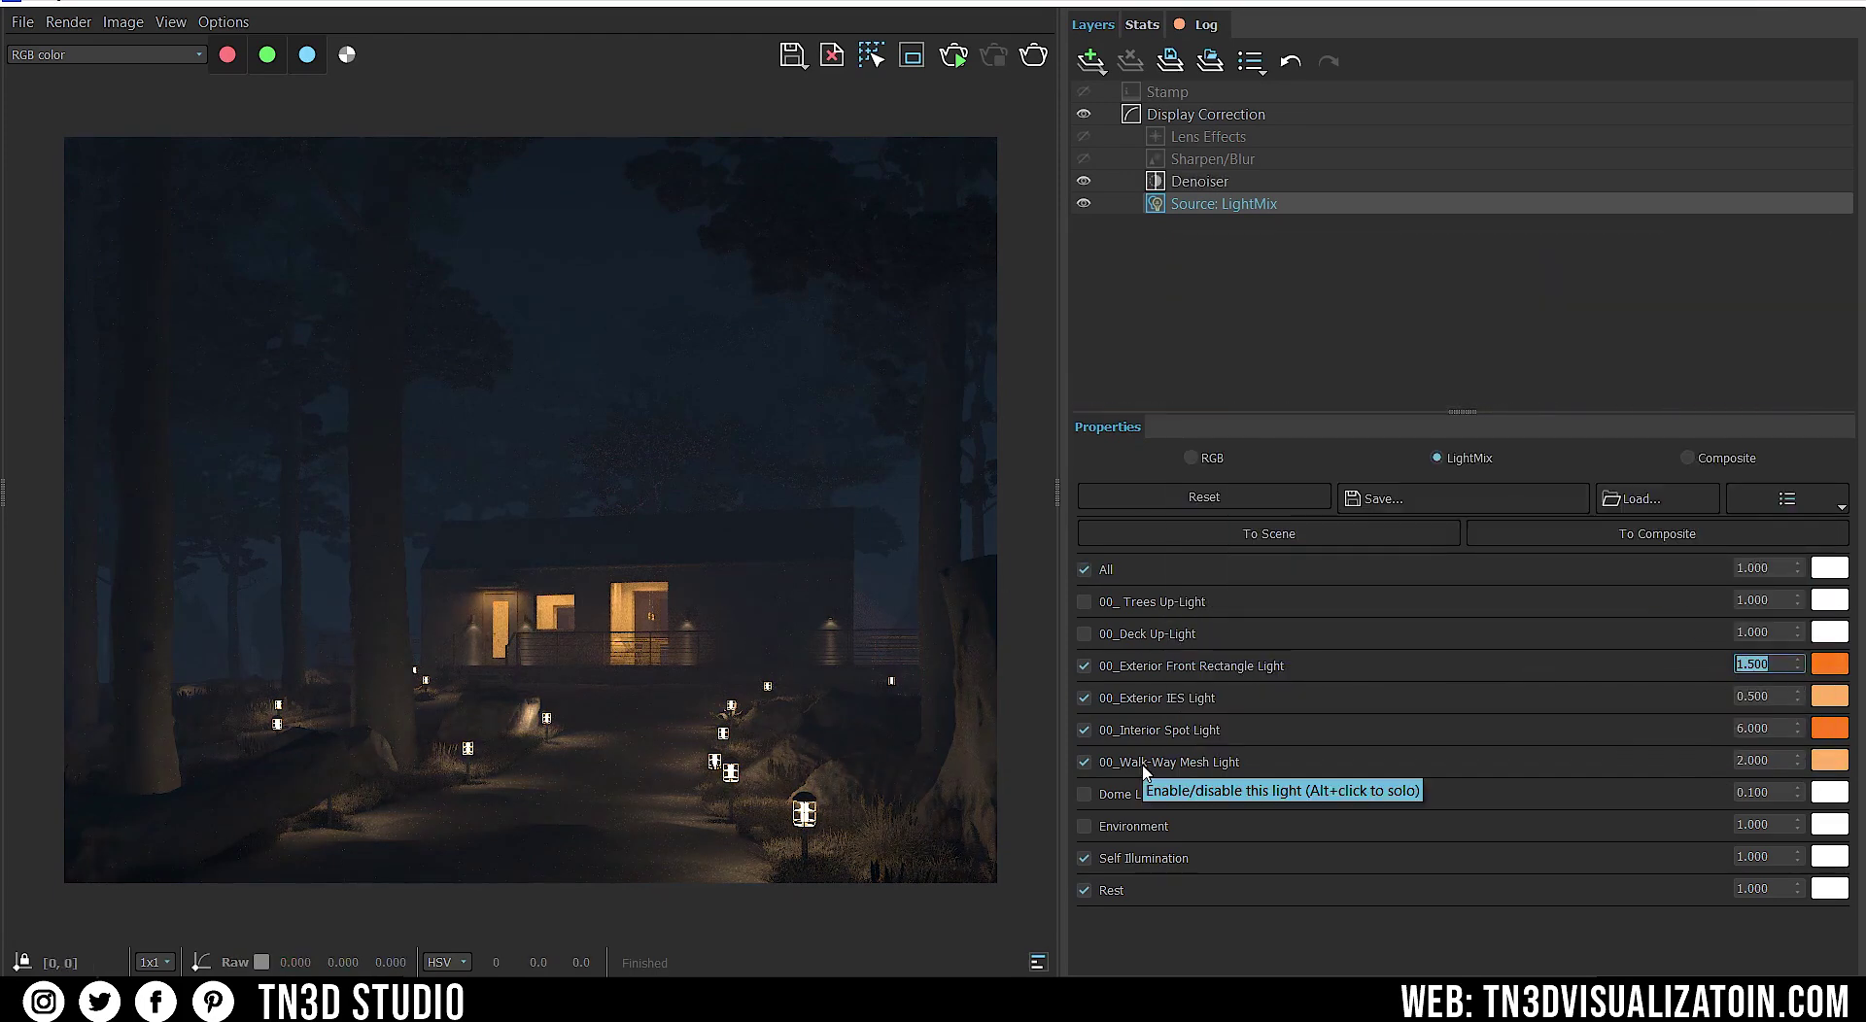
pyautogui.click(1084, 794)
pyautogui.click(1753, 822)
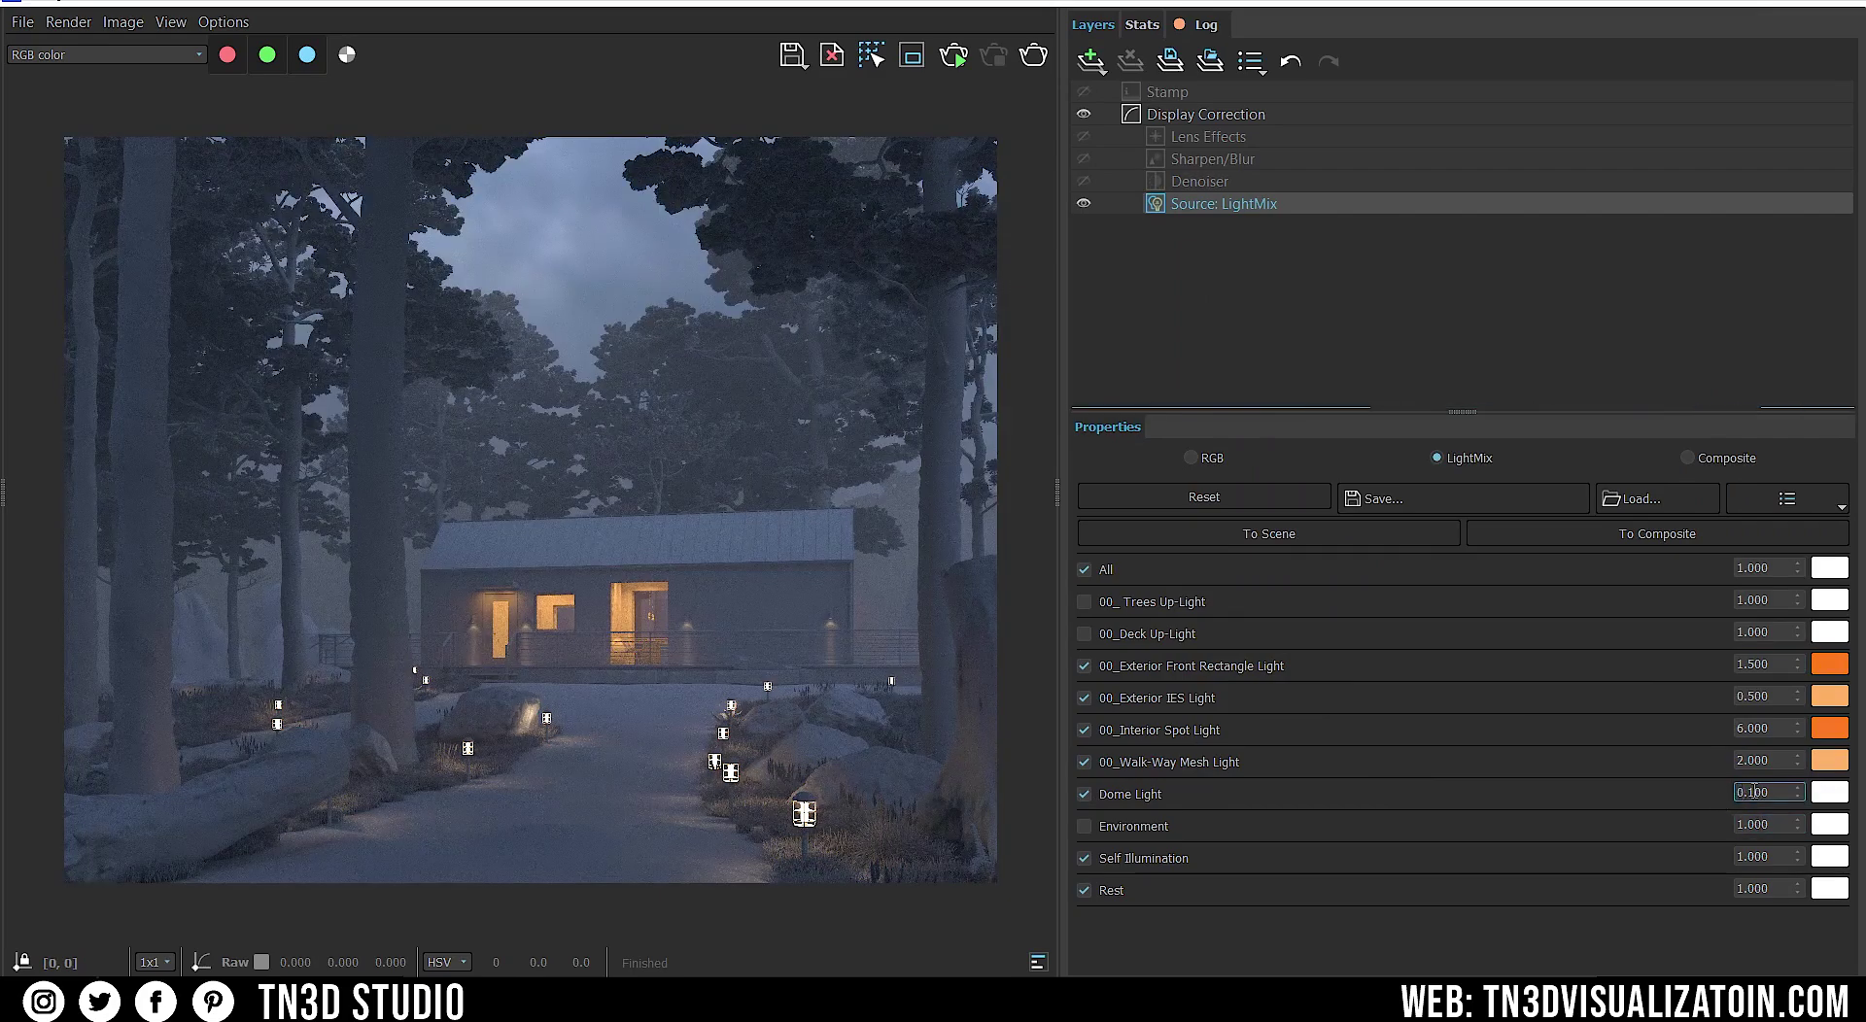
pyautogui.scroll(1, 1753, 792)
# - Compare Self Illumination off and on, then tint it light blue at about 14000 K
pyautogui.click(1112, 861)
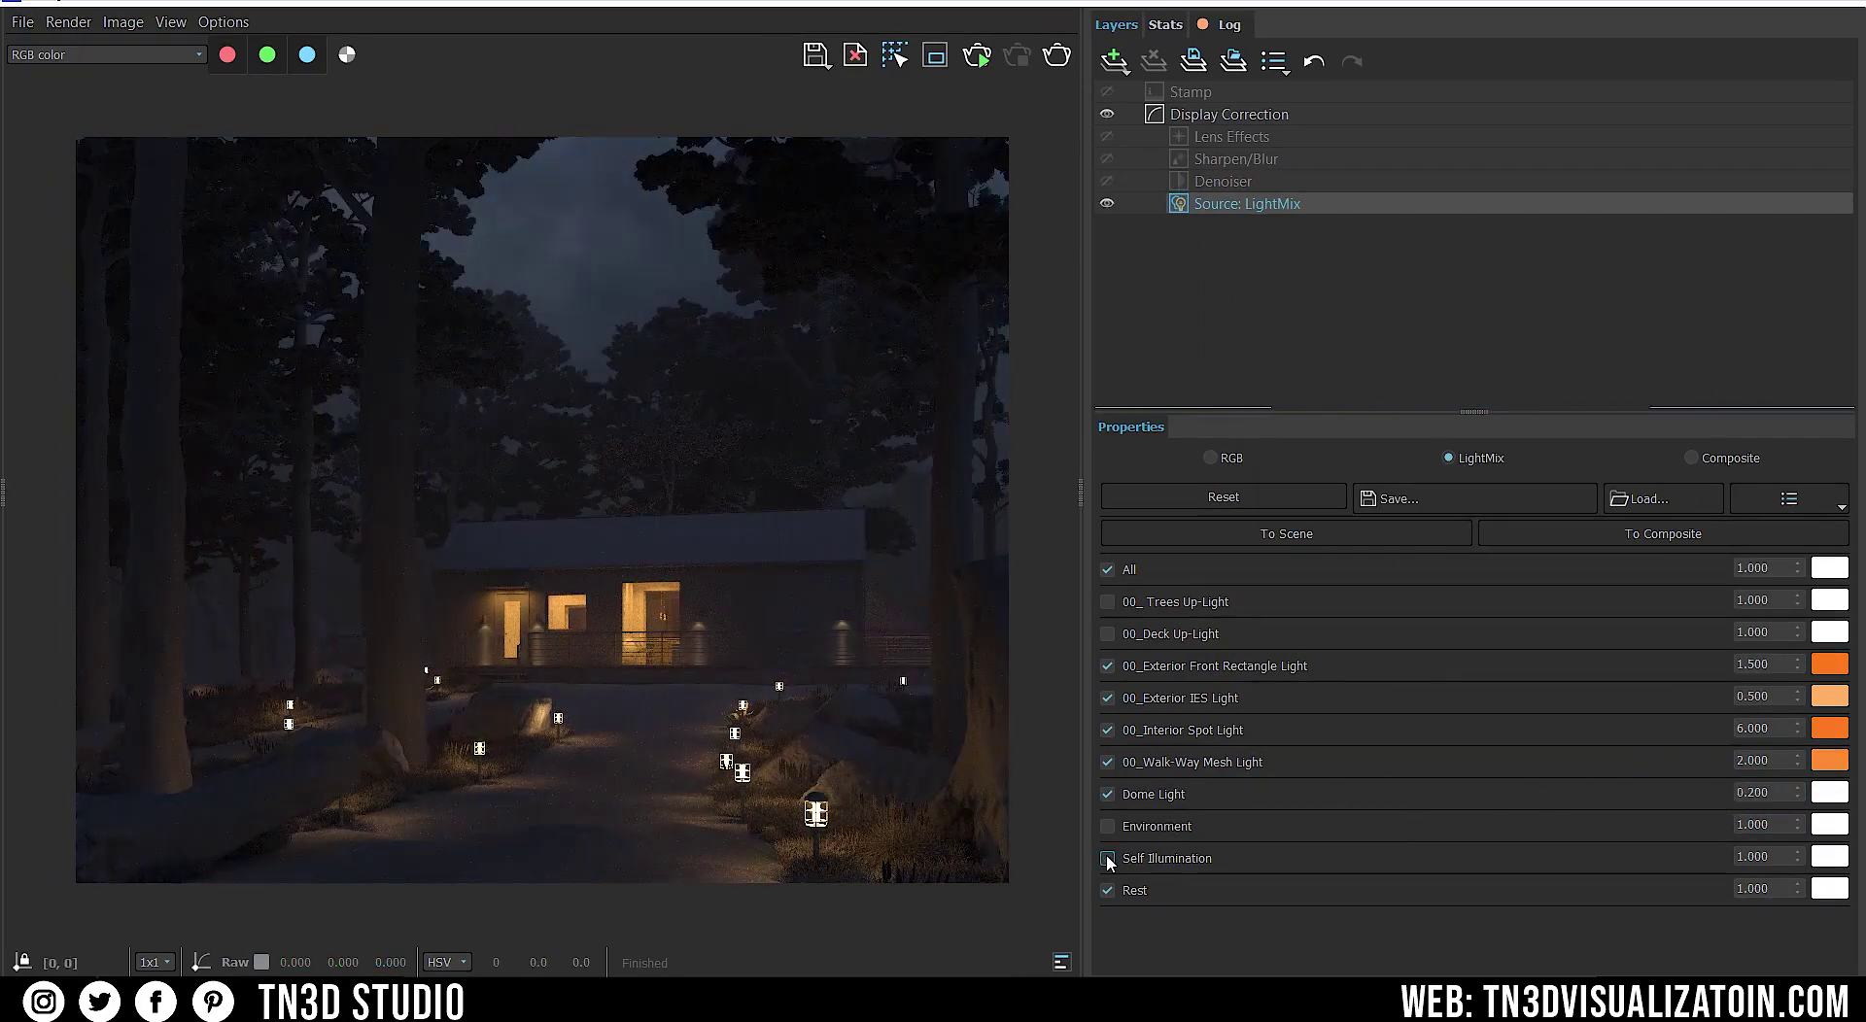
pyautogui.click(1113, 860)
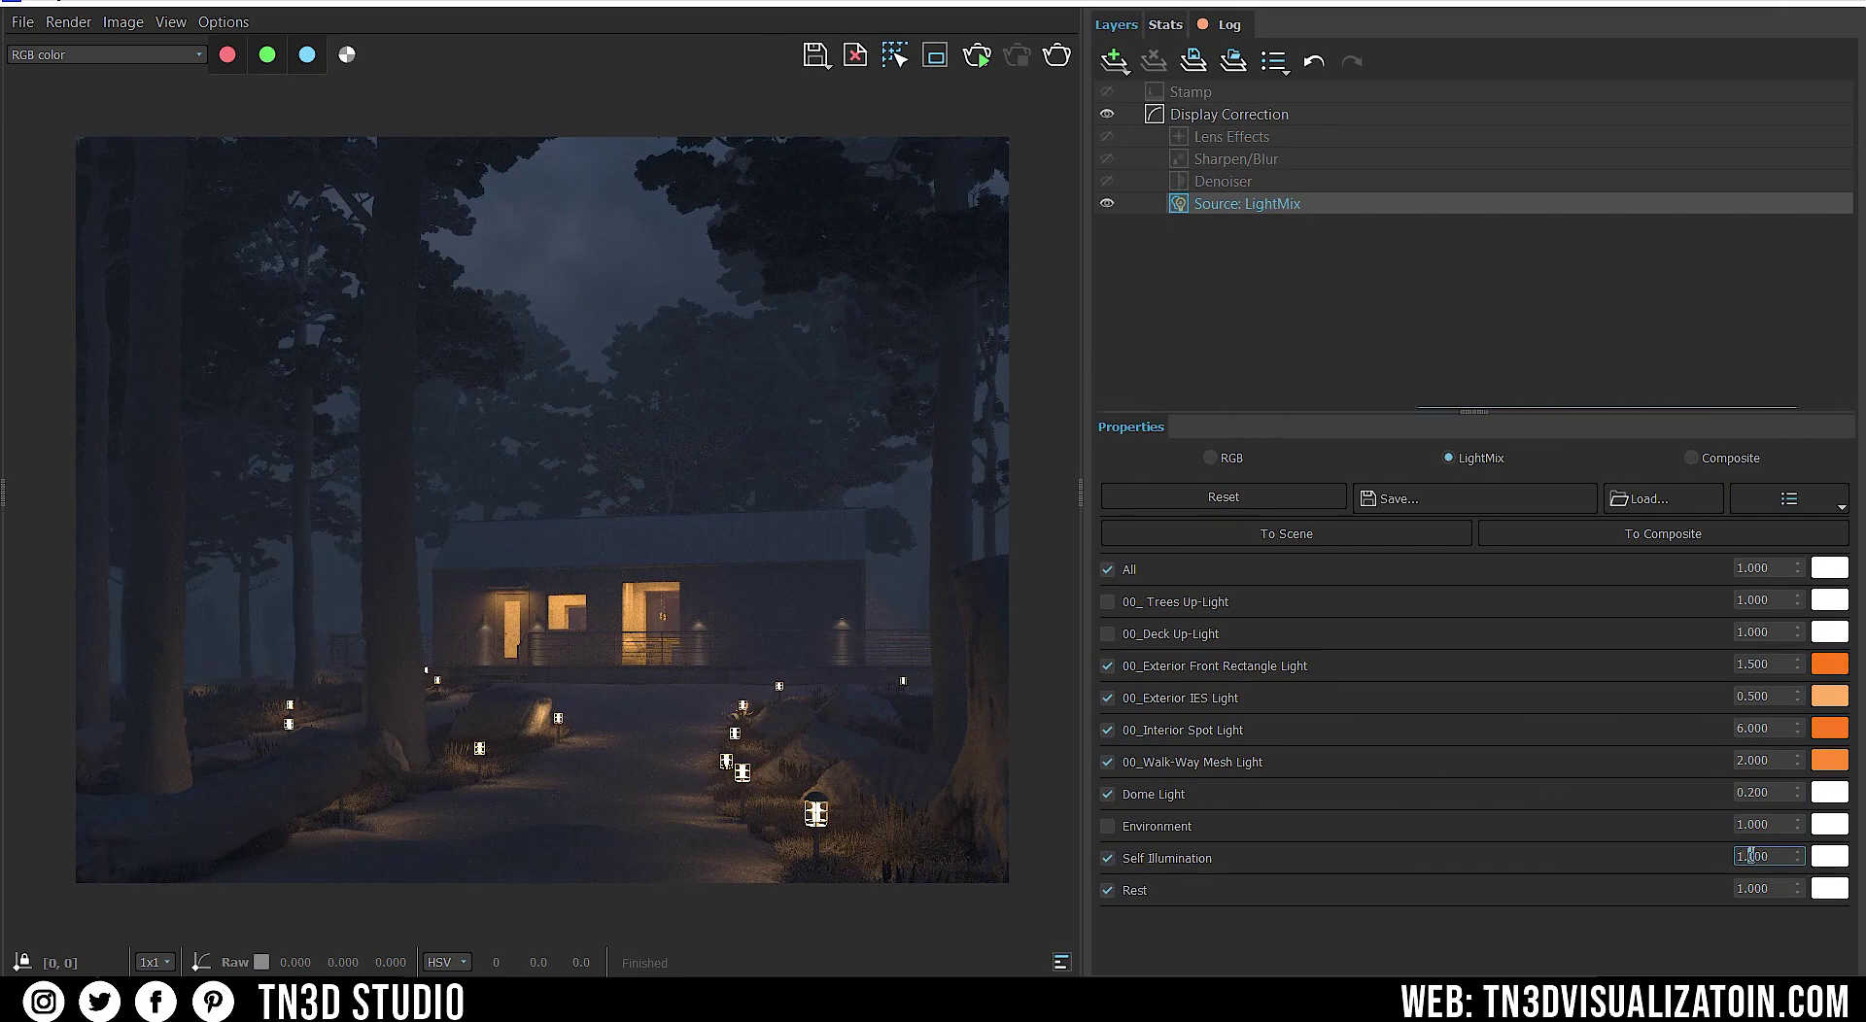
pyautogui.click(1829, 857)
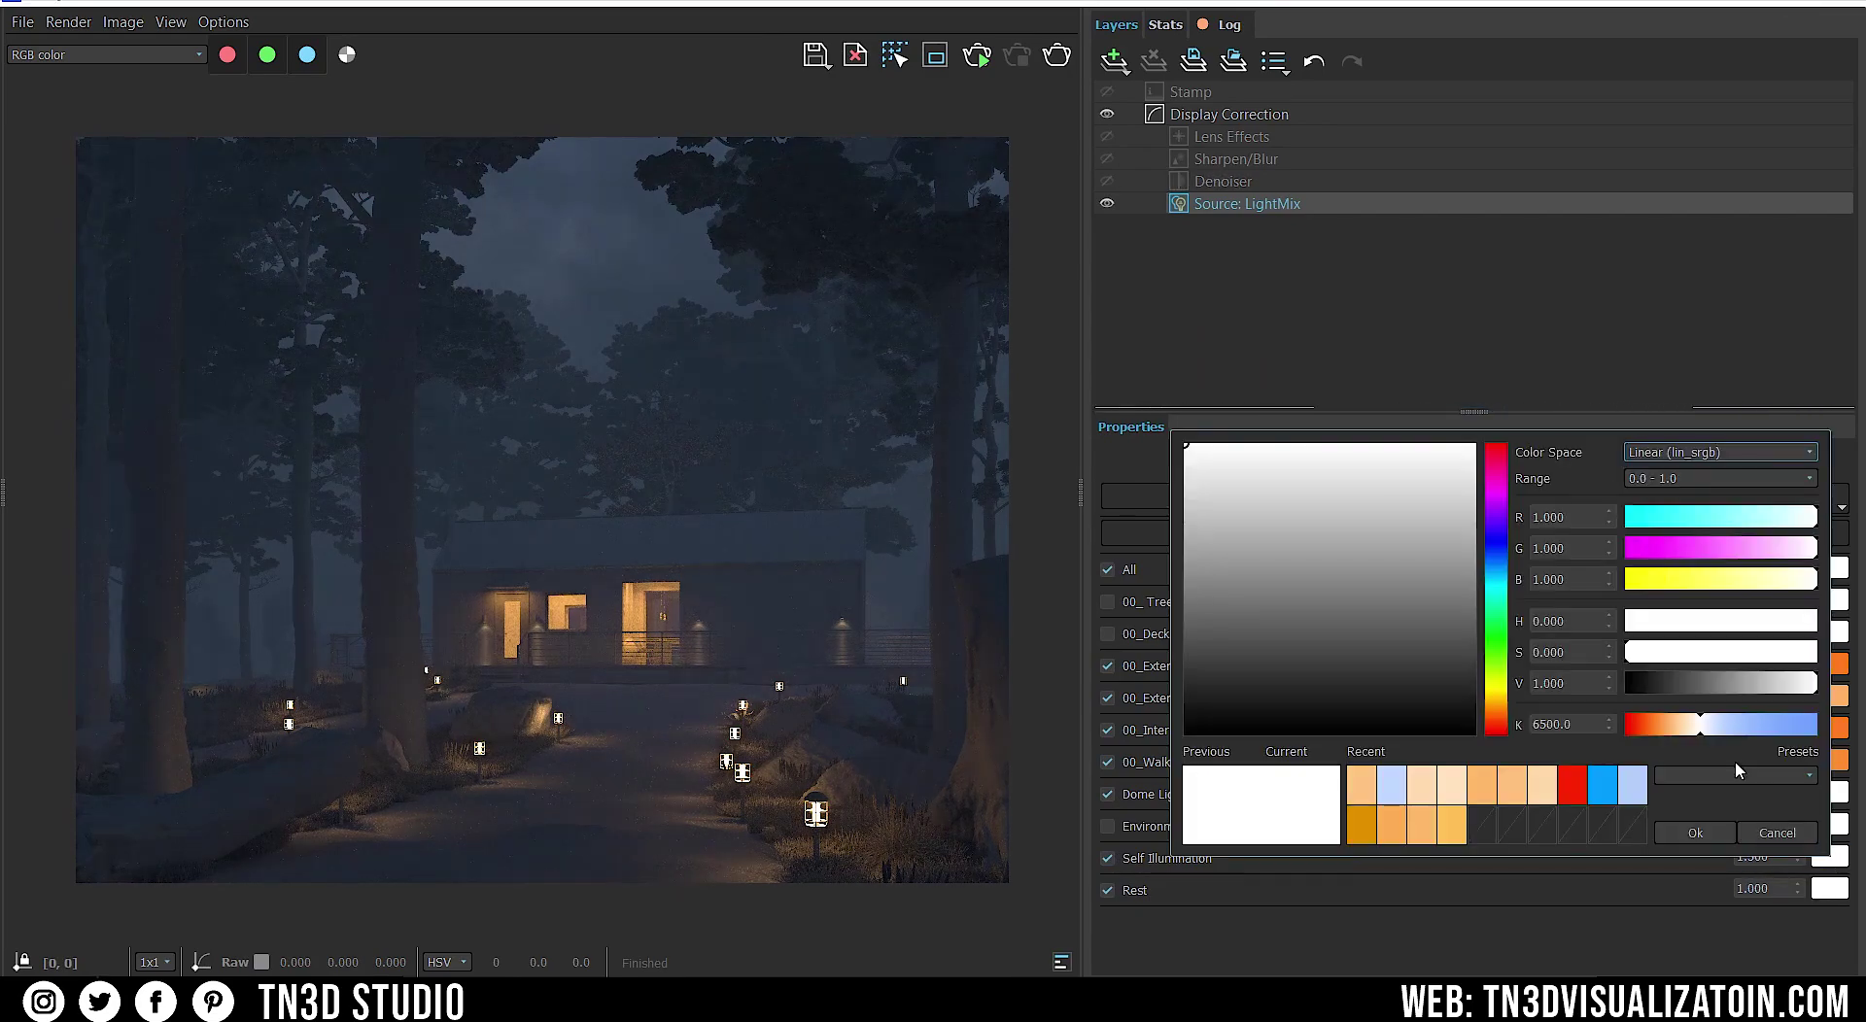
pyautogui.moveTo(1701, 739); pyautogui.dragTo(1804, 744)
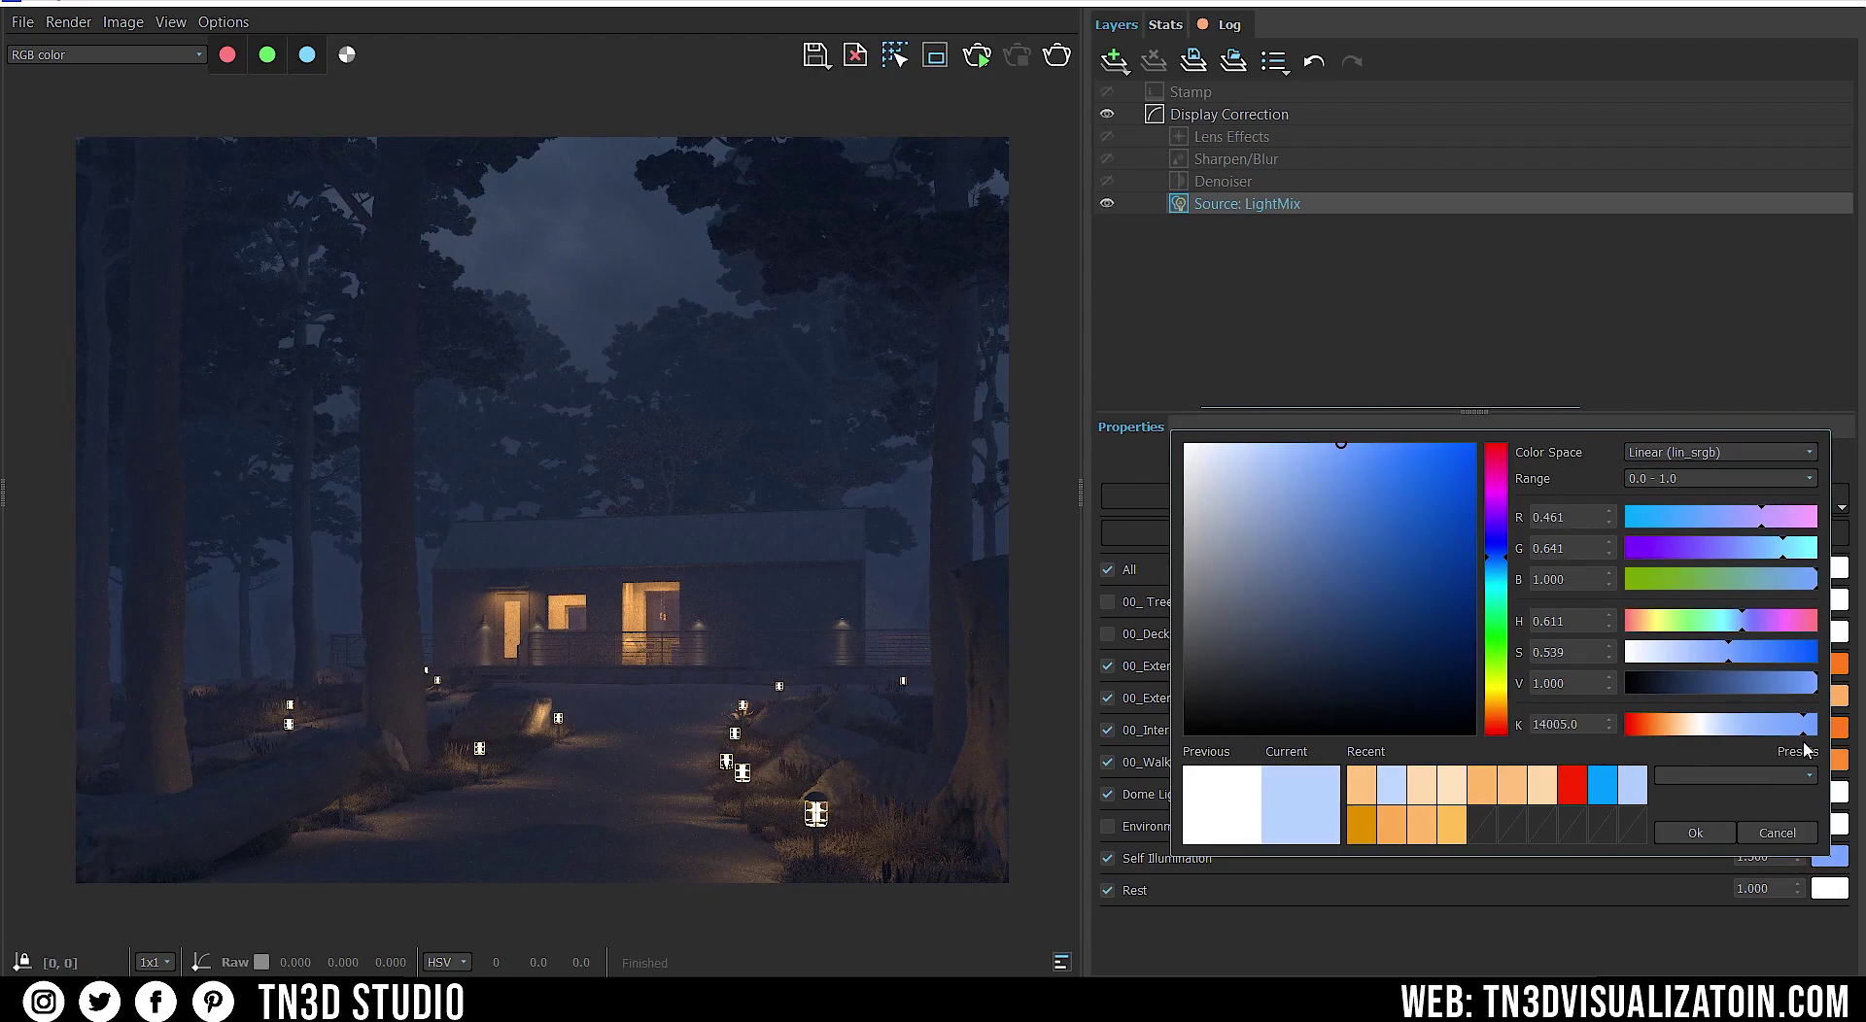
pyautogui.click(1721, 834)
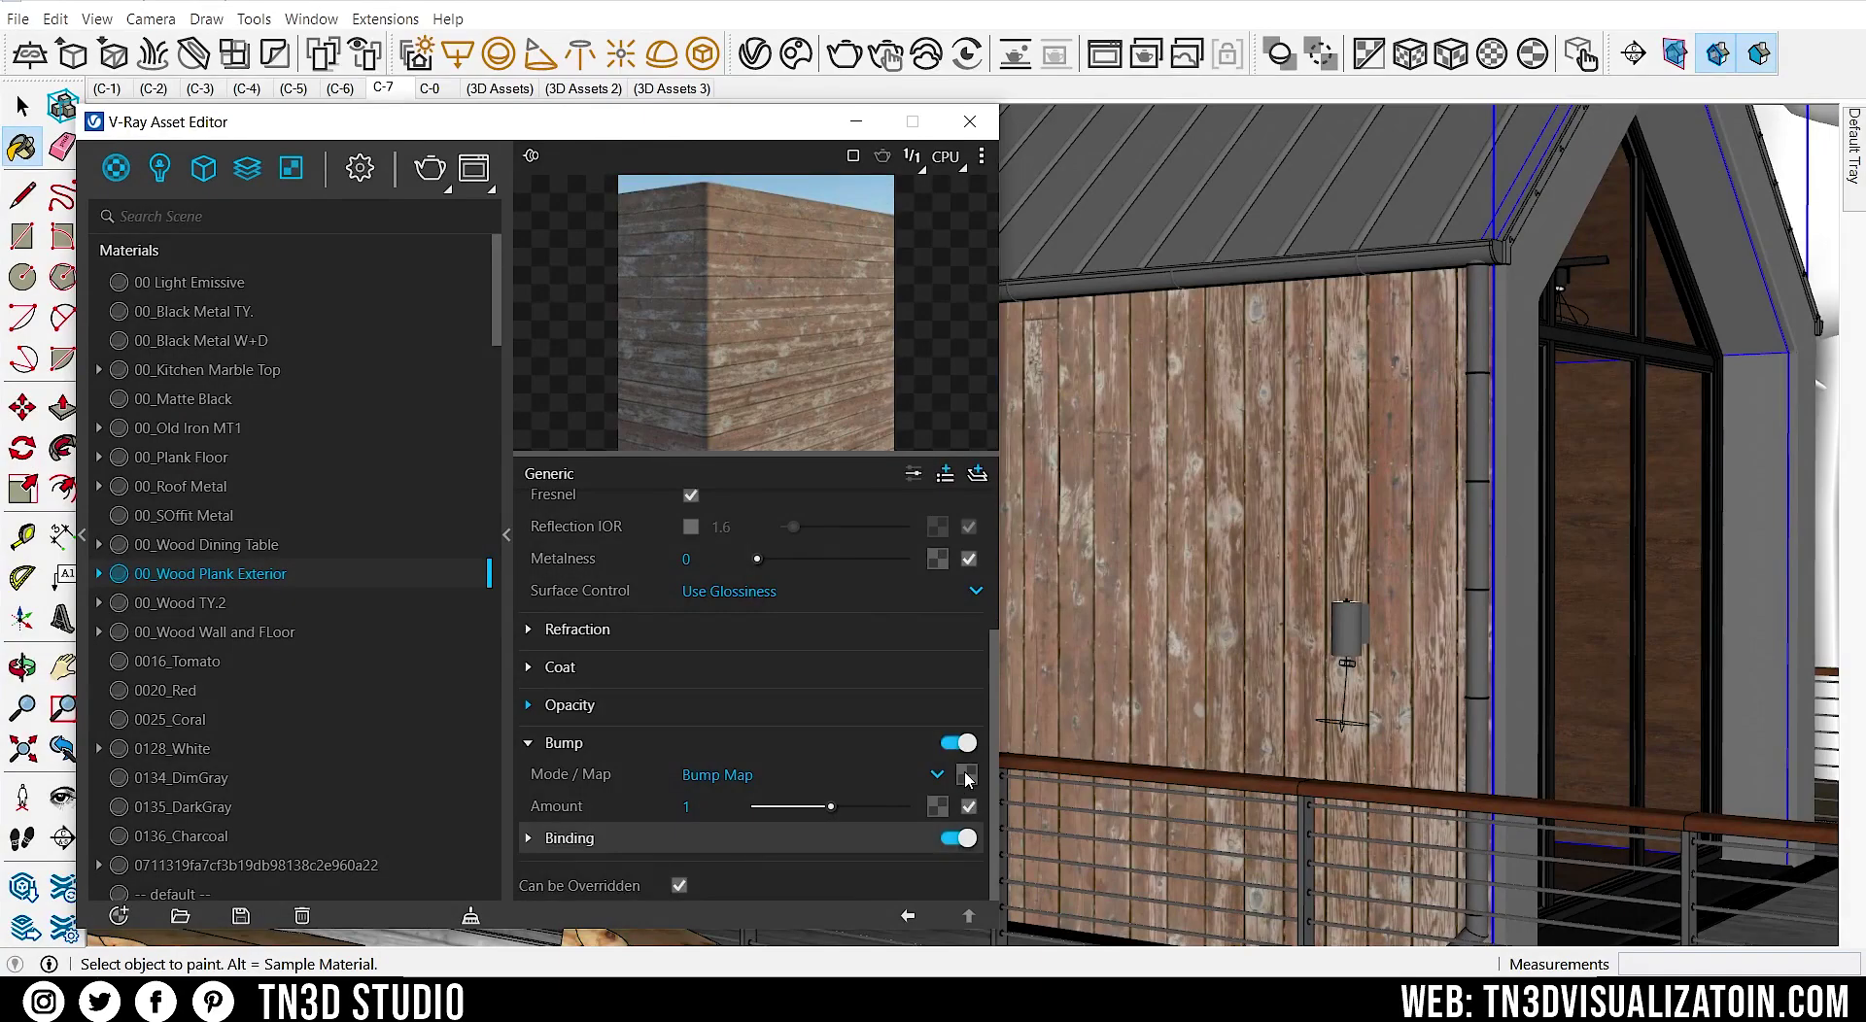
# - Load a Bitmap texture into the Wood Plank Exterior material's Bump map slot
pyautogui.click(967, 774)
pyautogui.click(880, 491)
pyautogui.click(906, 917)
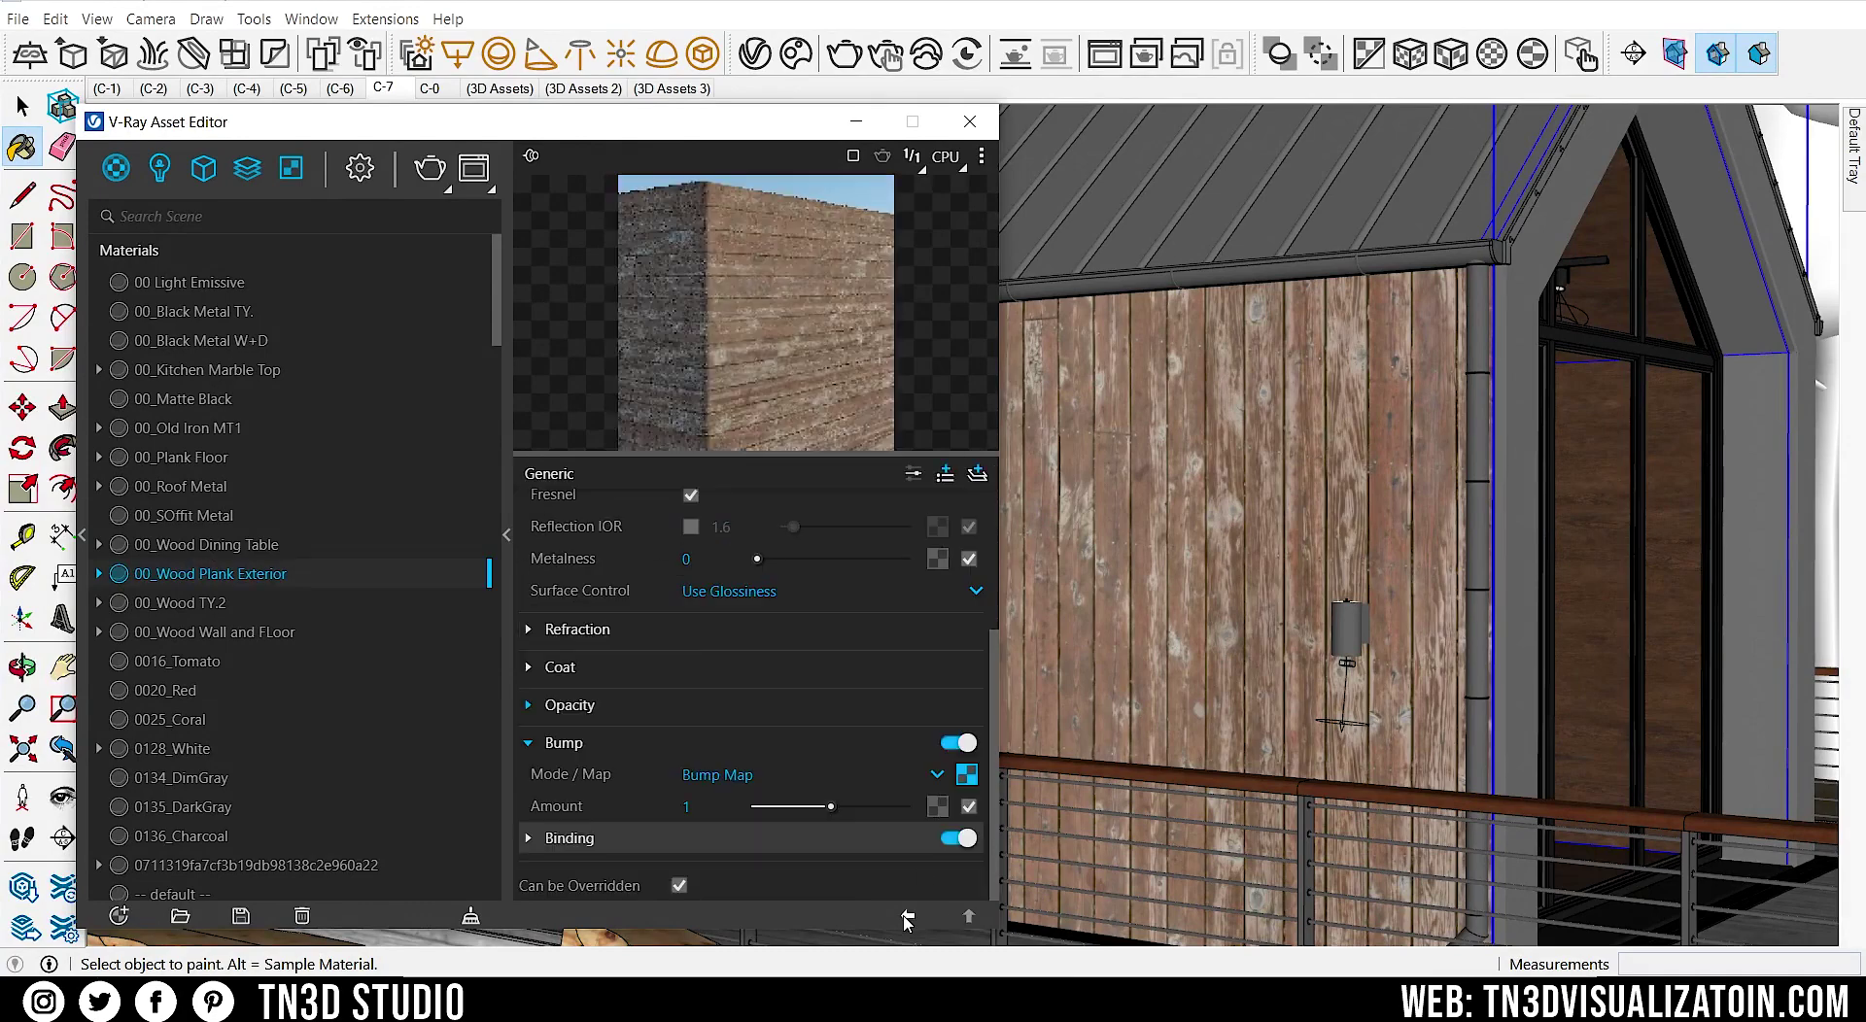
pyautogui.scroll(3, 975, 536)
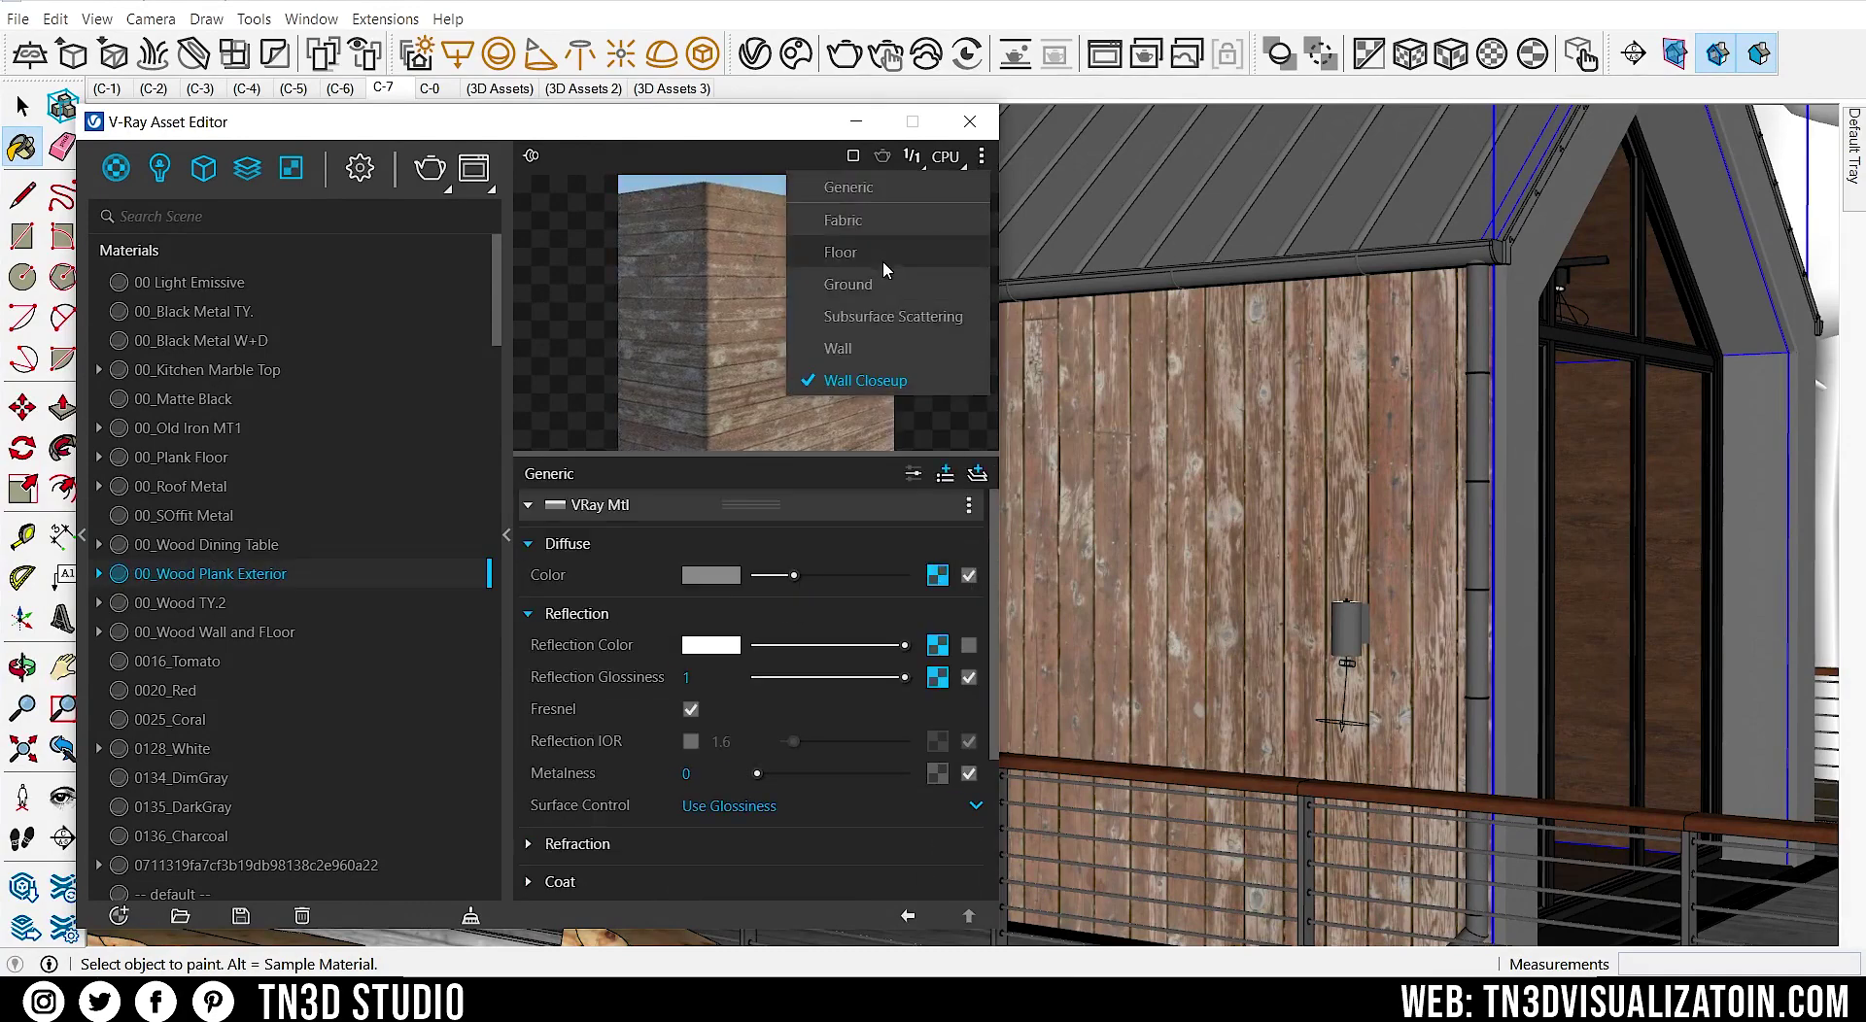
pyautogui.scroll(-3, 972, 578)
pyautogui.click(938, 774)
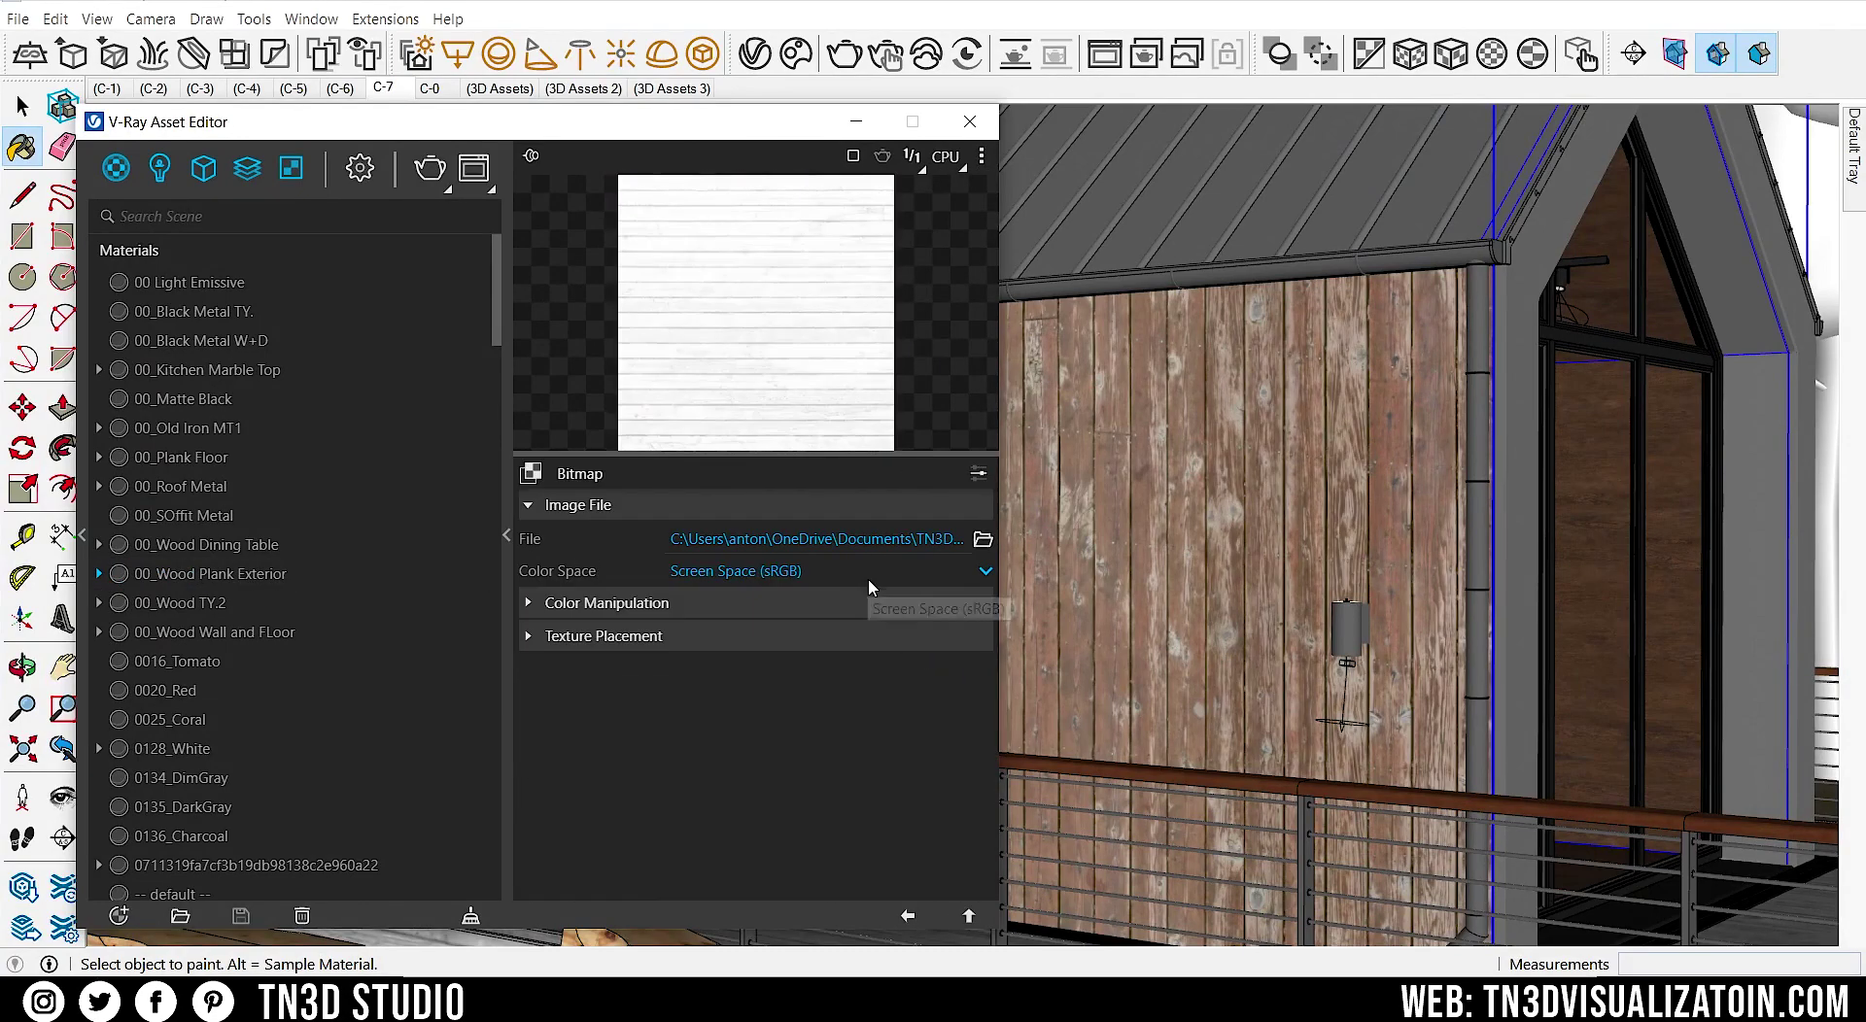
pyautogui.click(907, 917)
pyautogui.click(906, 917)
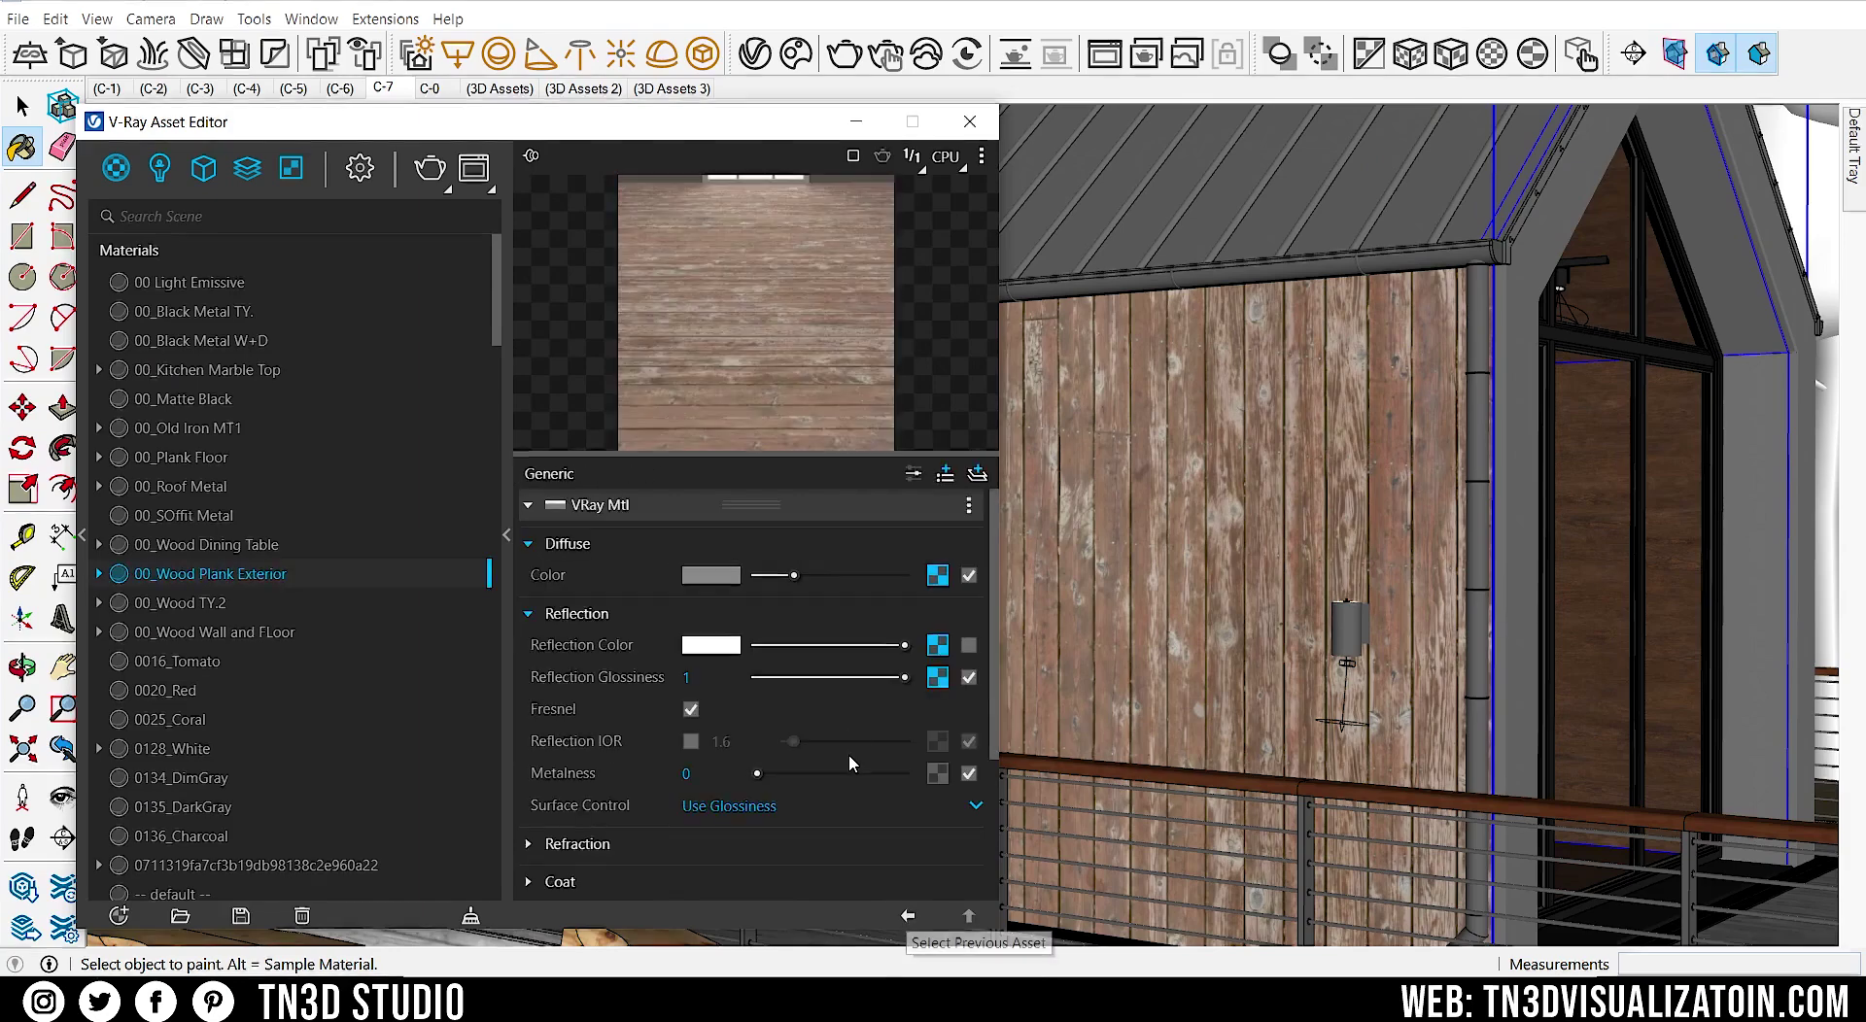
# - Open Roof Metal's bump map and rescale and rotate its texture stripes on the roof
pyautogui.click(968, 576)
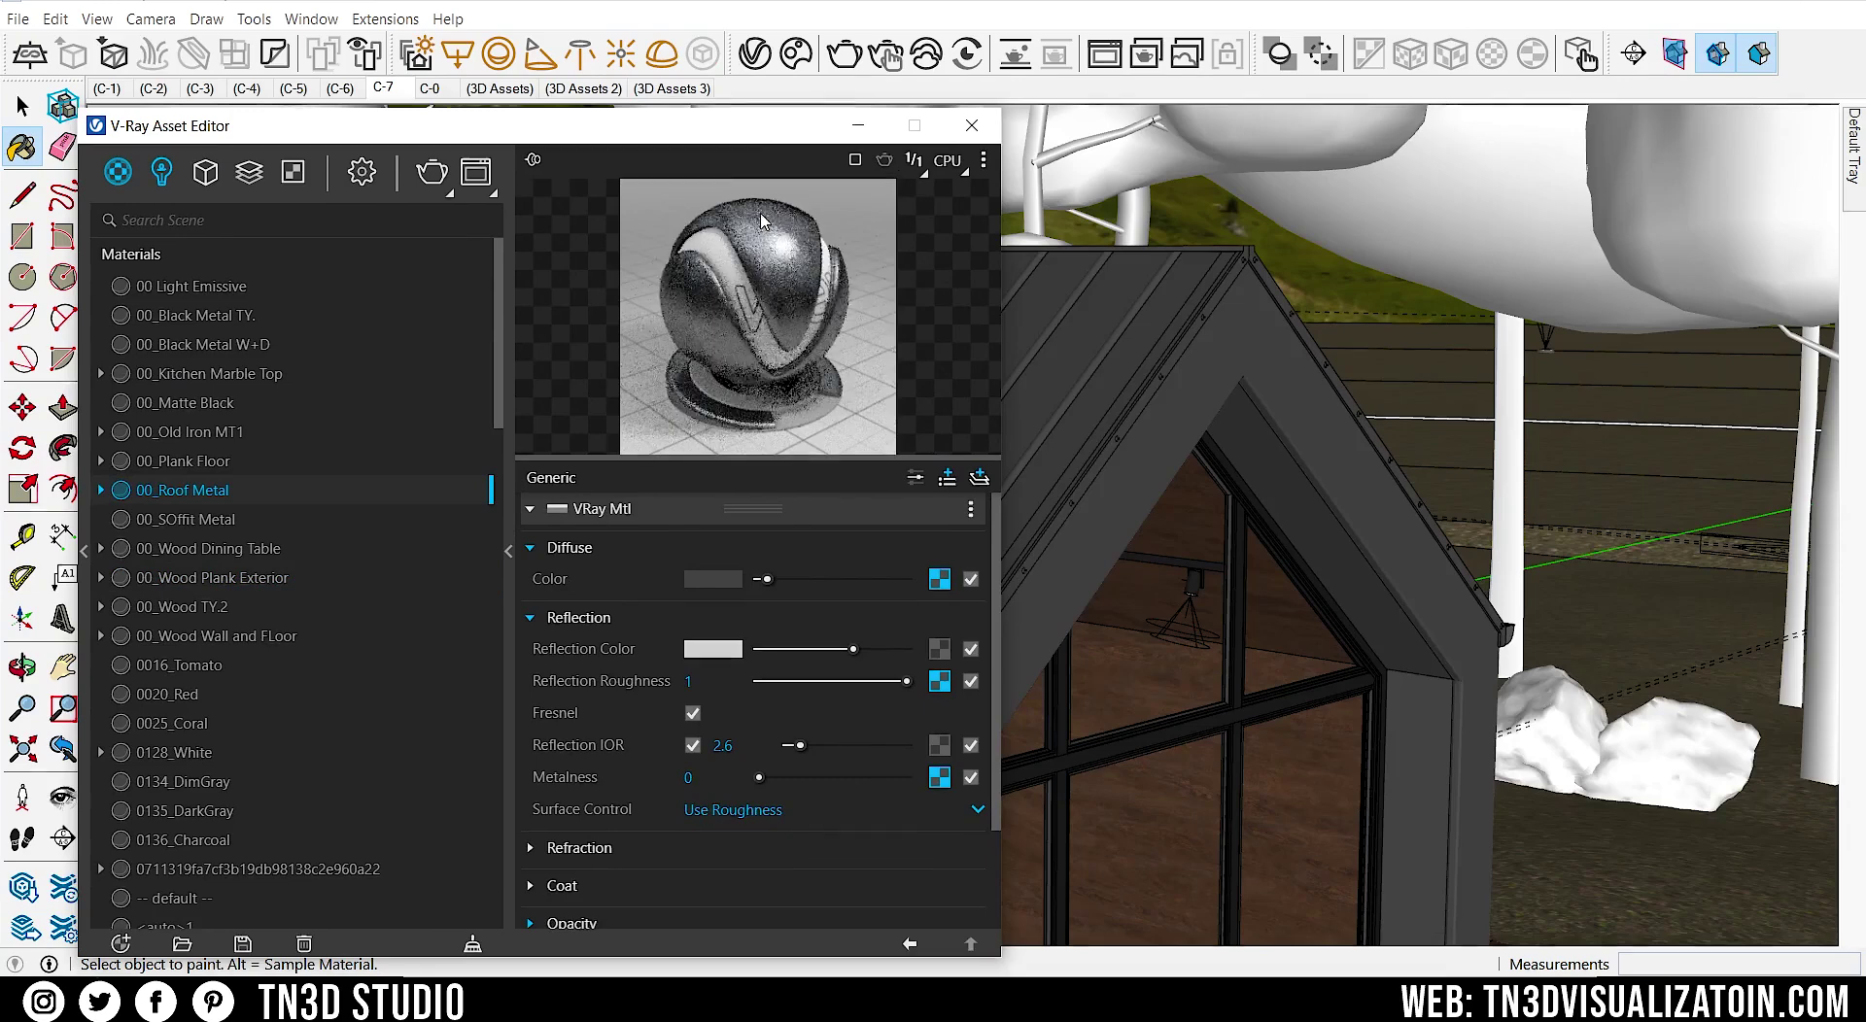
pyautogui.click(528, 619)
pyautogui.click(572, 783)
pyautogui.click(940, 799)
pyautogui.click(911, 944)
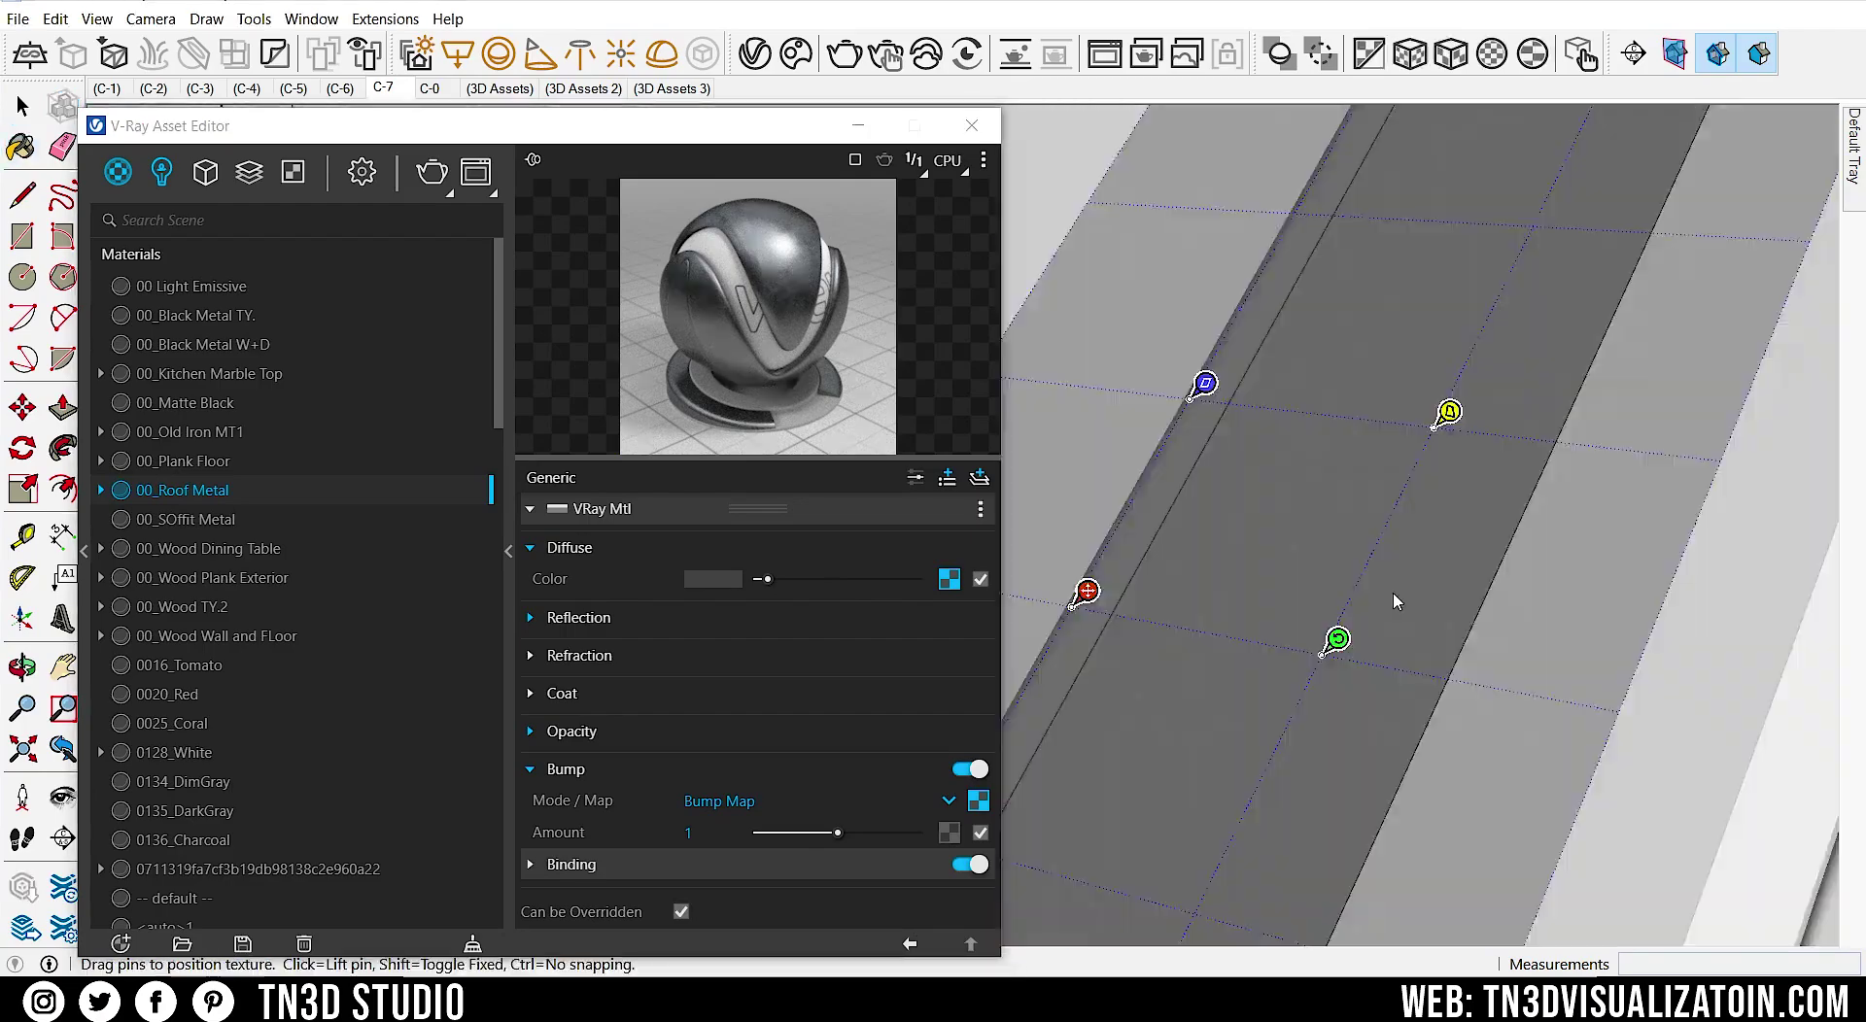
pyautogui.moveTo(1337, 639); pyautogui.dragTo(1706, 618)
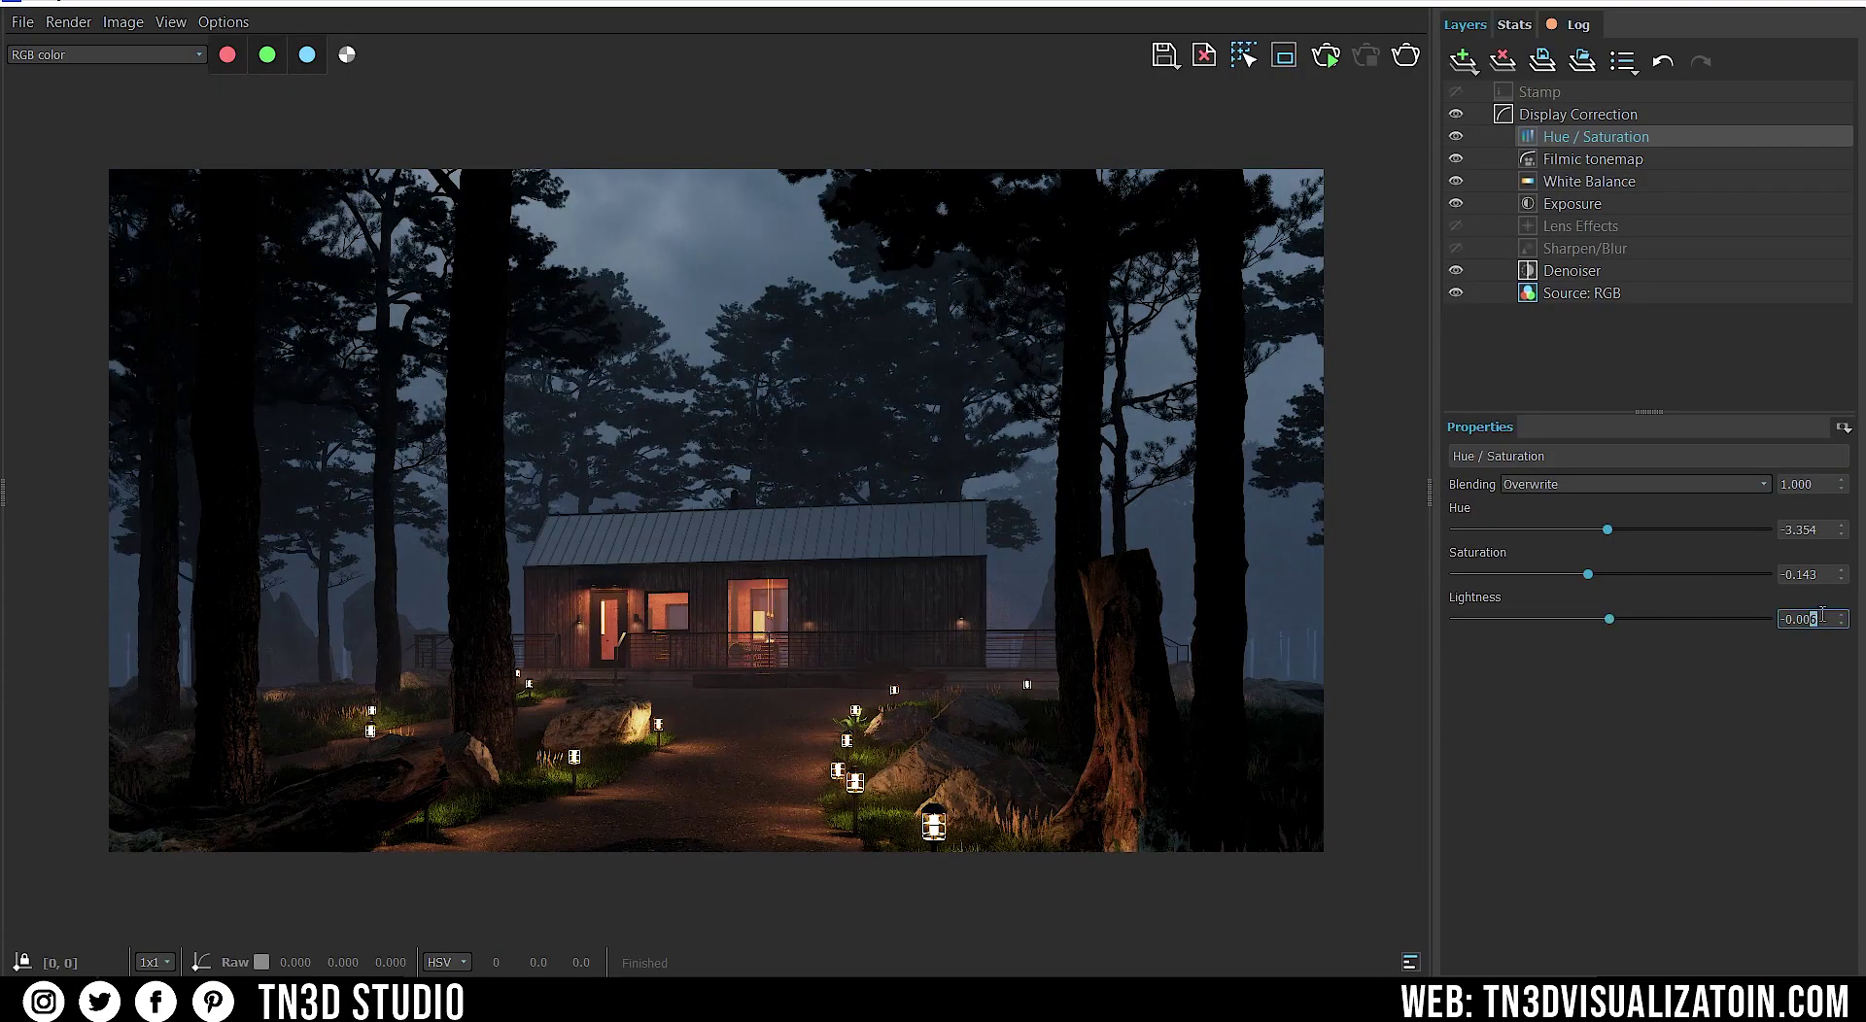
# - Warm the render by setting the White Balance temperature to about 9739
pyautogui.click(1590, 182)
pyautogui.moveTo(1700, 529); pyautogui.dragTo(1755, 534)
pyautogui.moveTo(1616, 574); pyautogui.dragTo(1613, 579)
# - Add a Curves correction layer and adjust the render's channel curves
pyautogui.click(1462, 61)
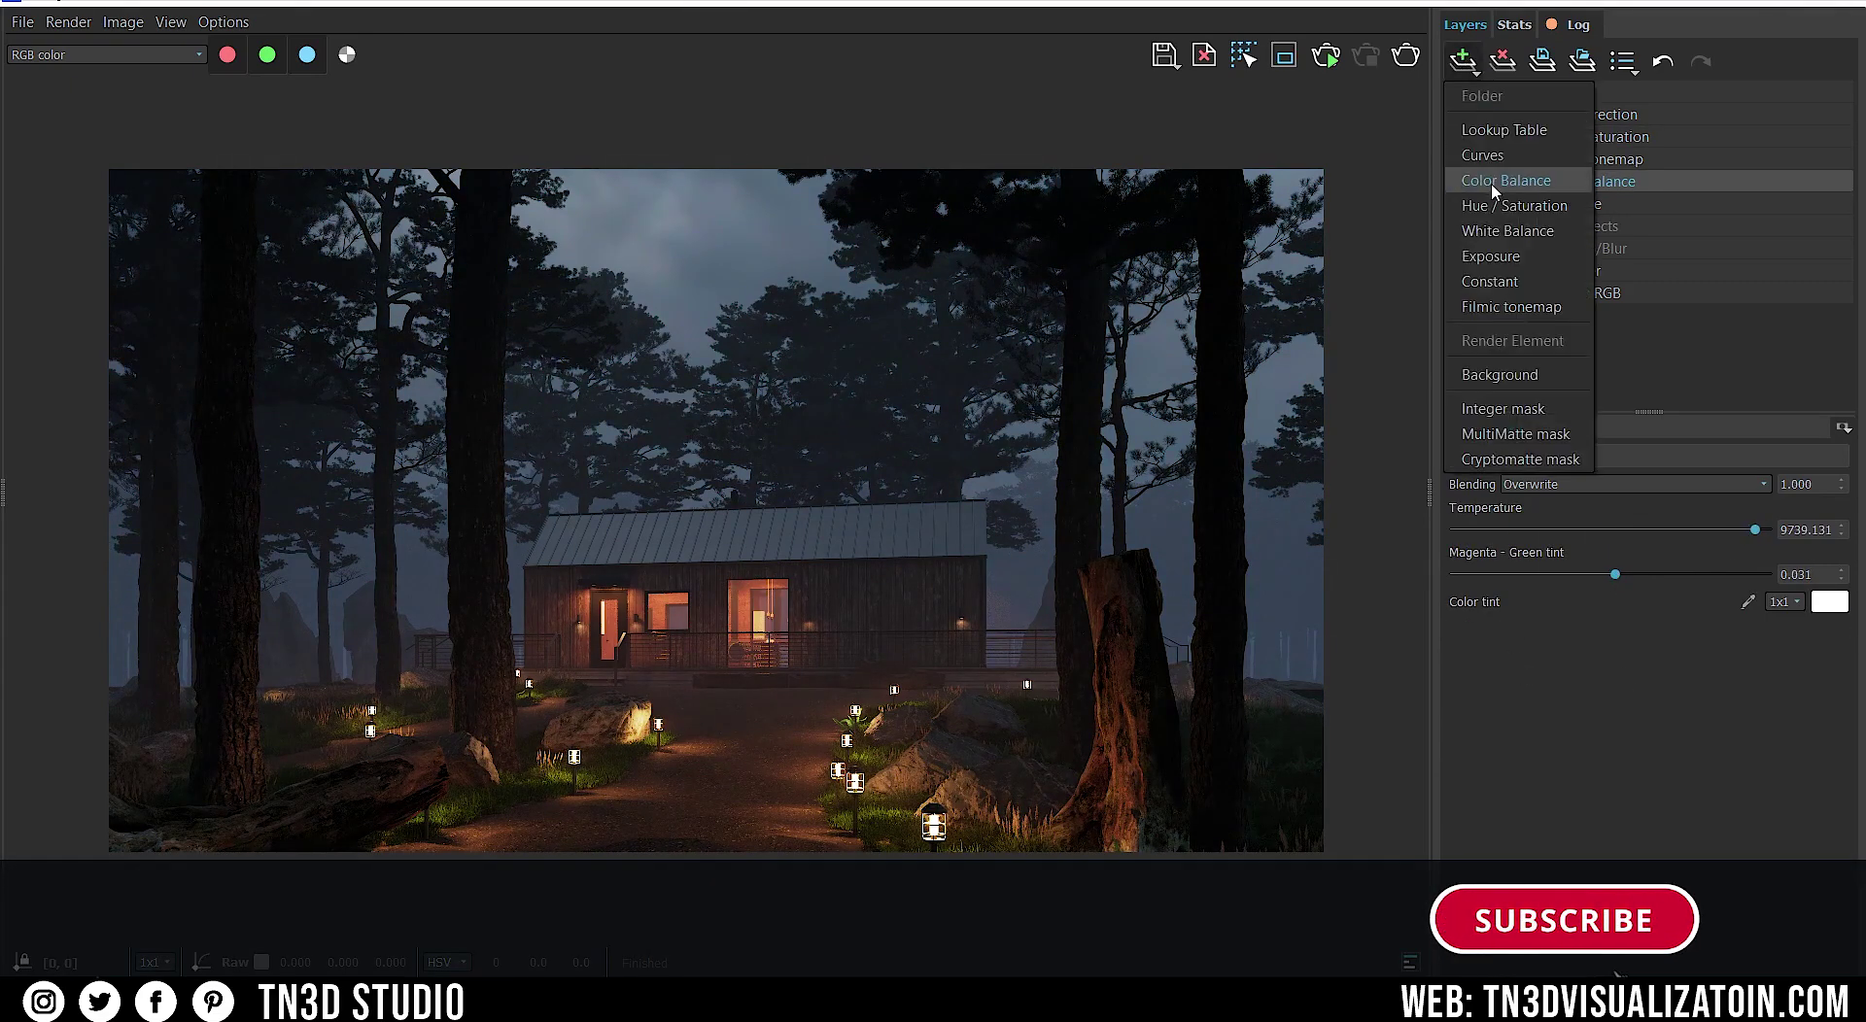
pyautogui.click(1483, 155)
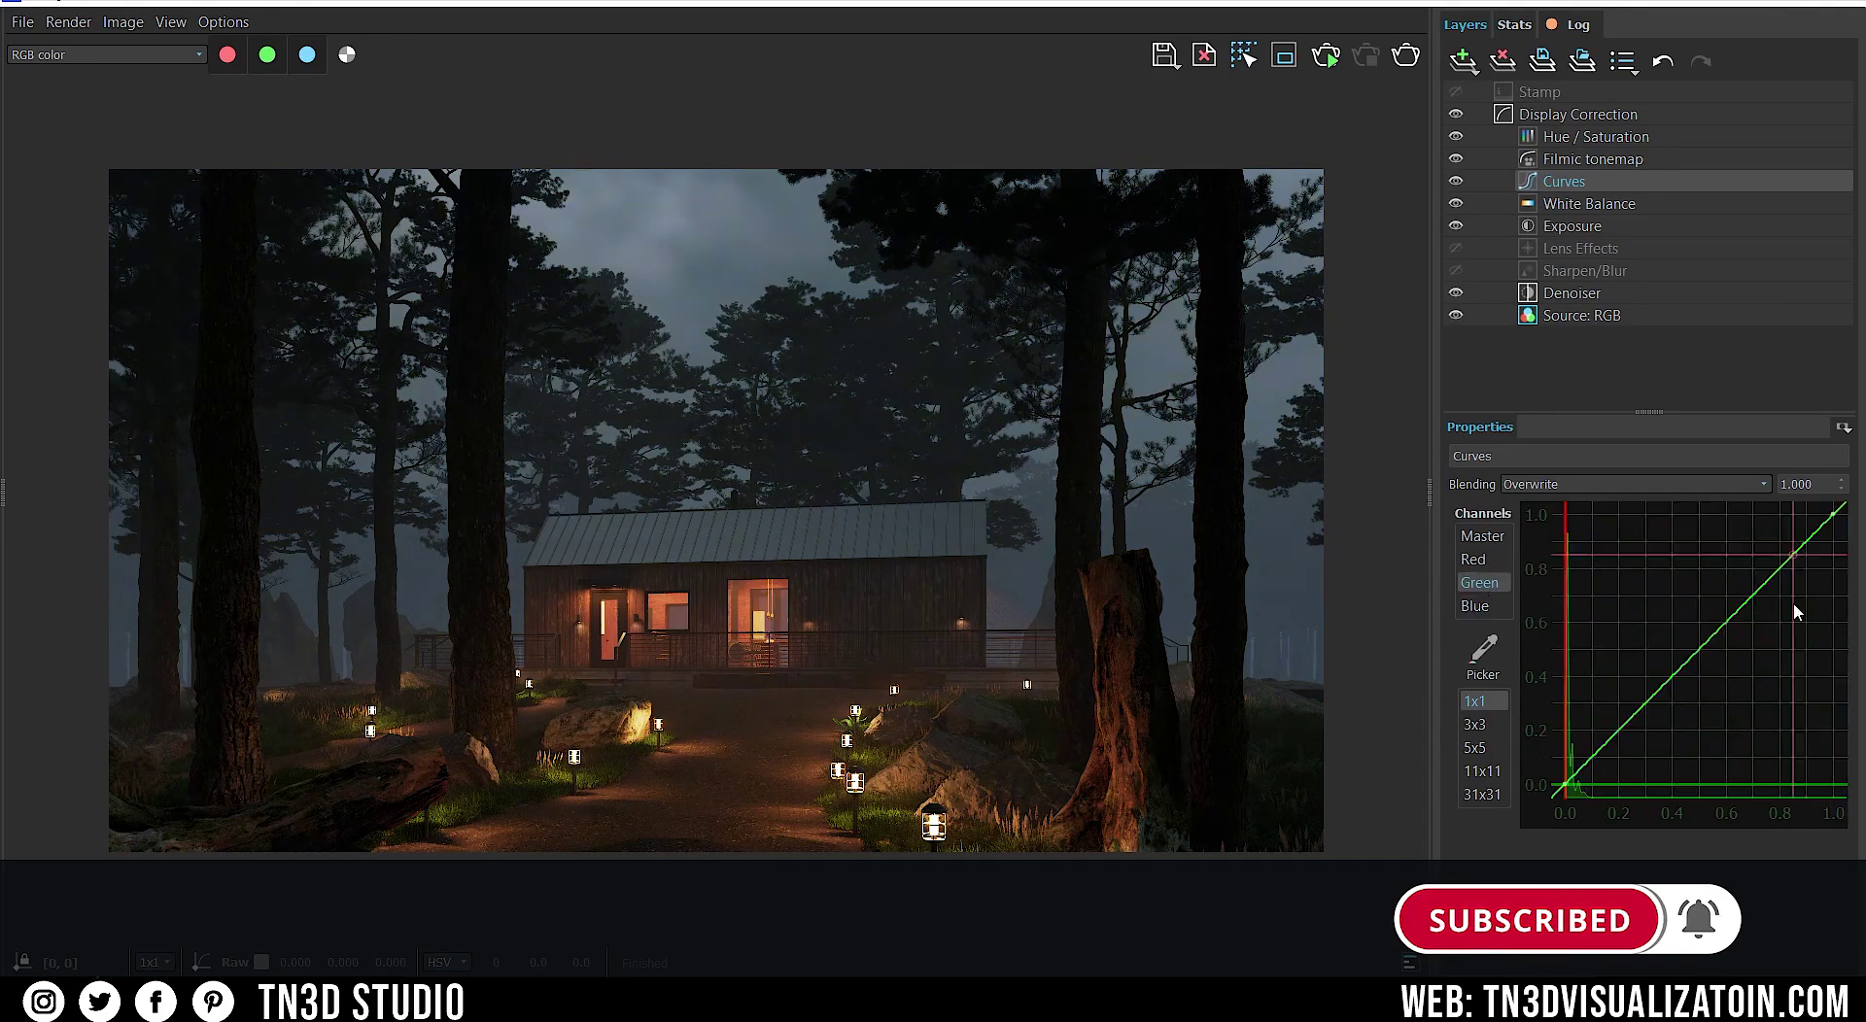
pyautogui.moveTo(1791, 613); pyautogui.dragTo(1700, 545)
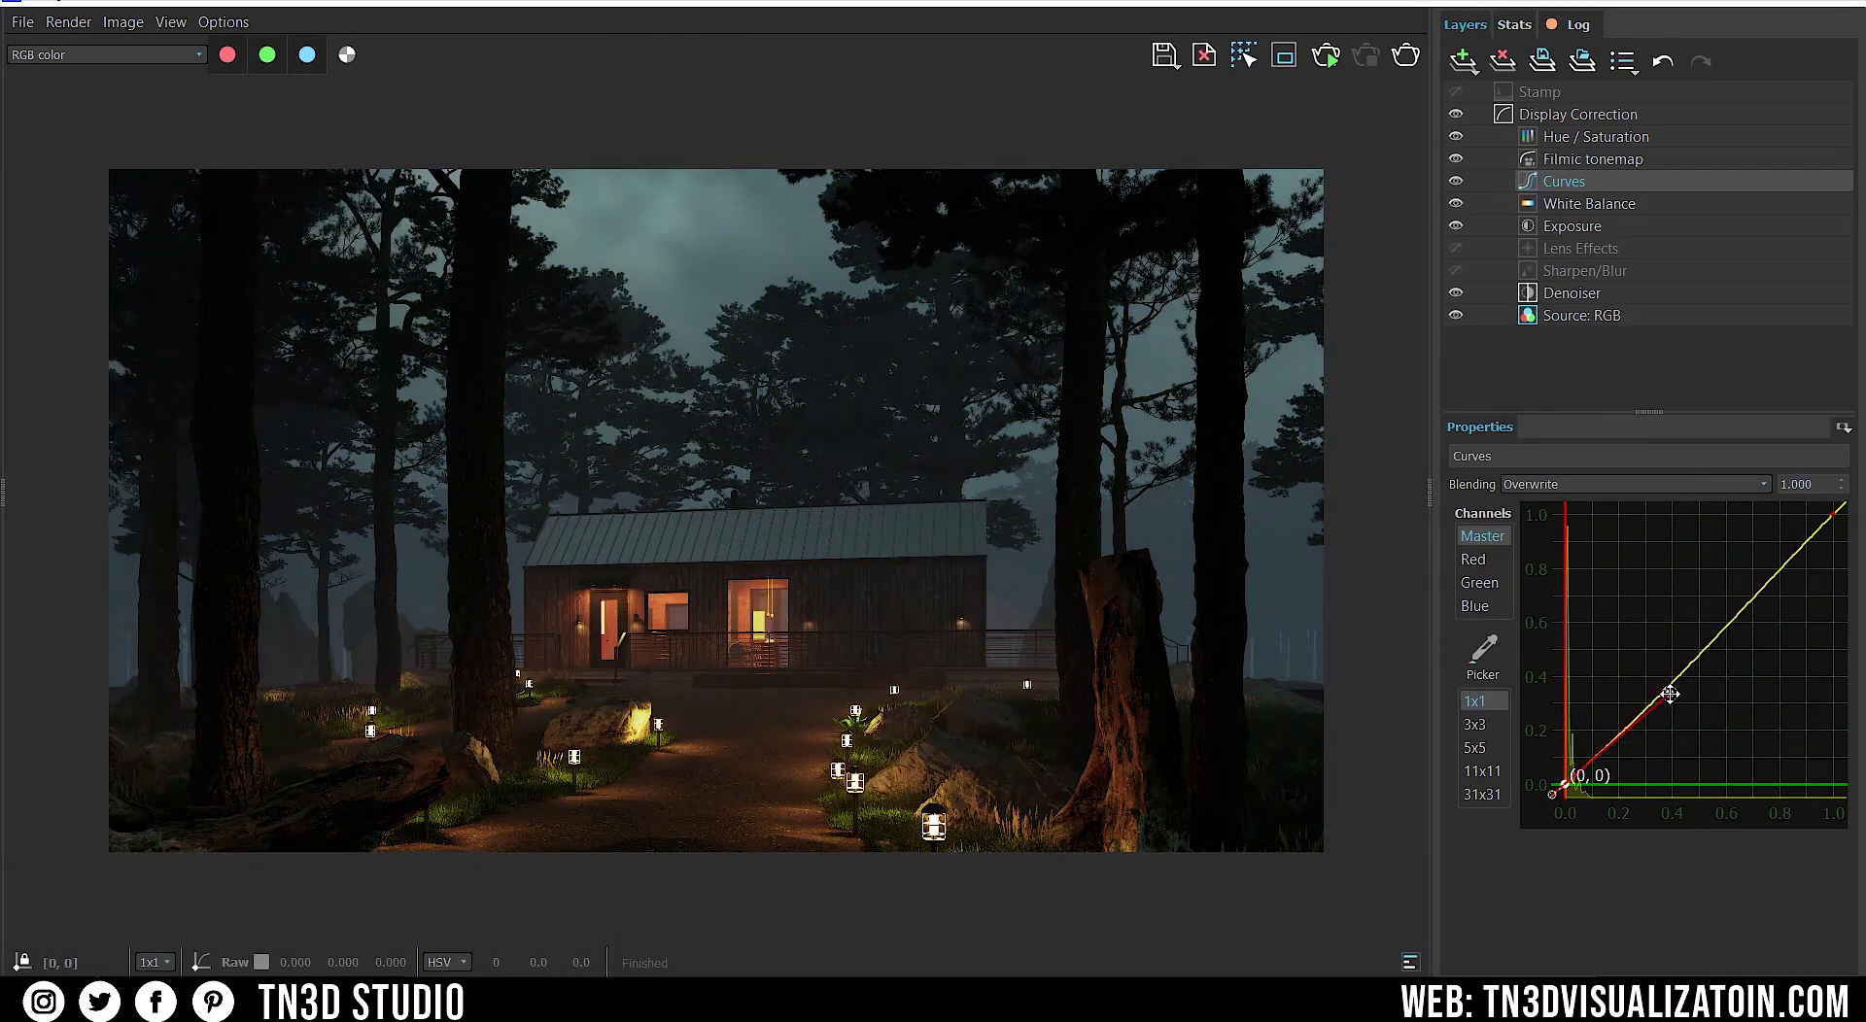
# - Brighten the render by raising the Exposure layer's value to 1.056
pyautogui.click(1572, 226)
pyautogui.moveTo(1633, 529); pyautogui.dragTo(1650, 529)
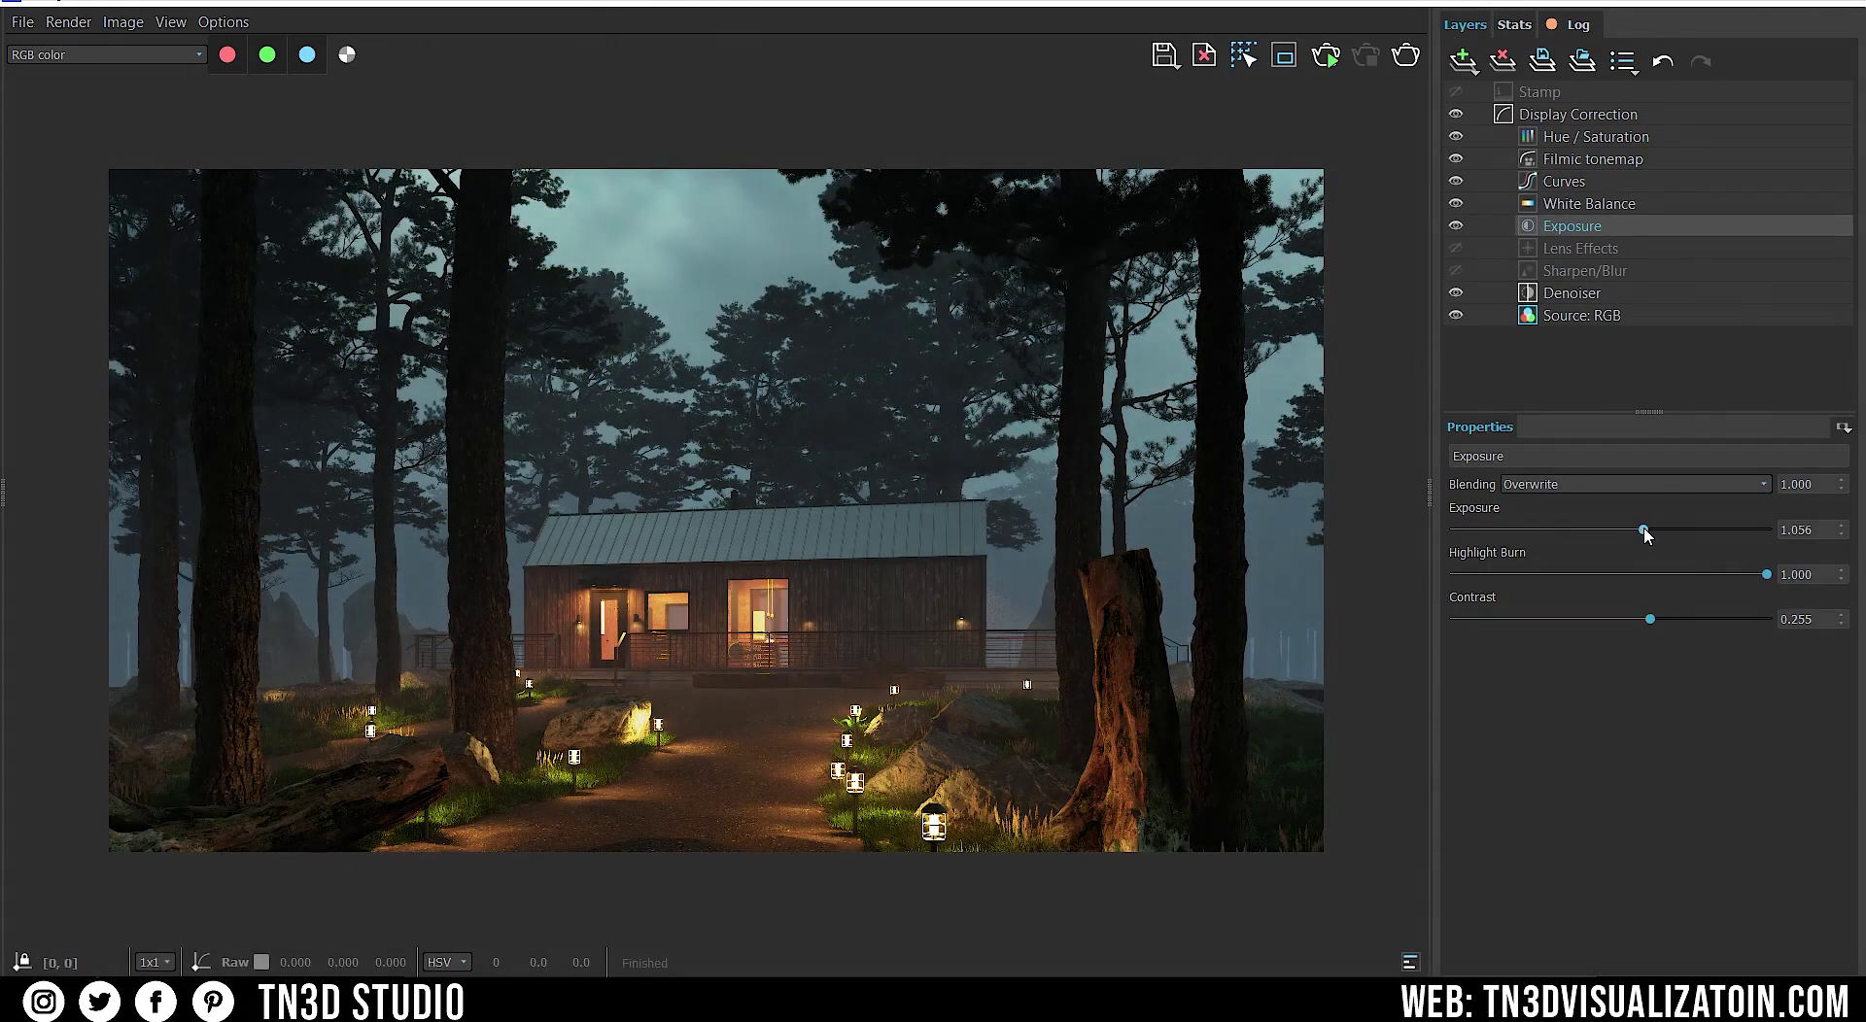
pyautogui.click(1471, 62)
pyautogui.press('Escape')
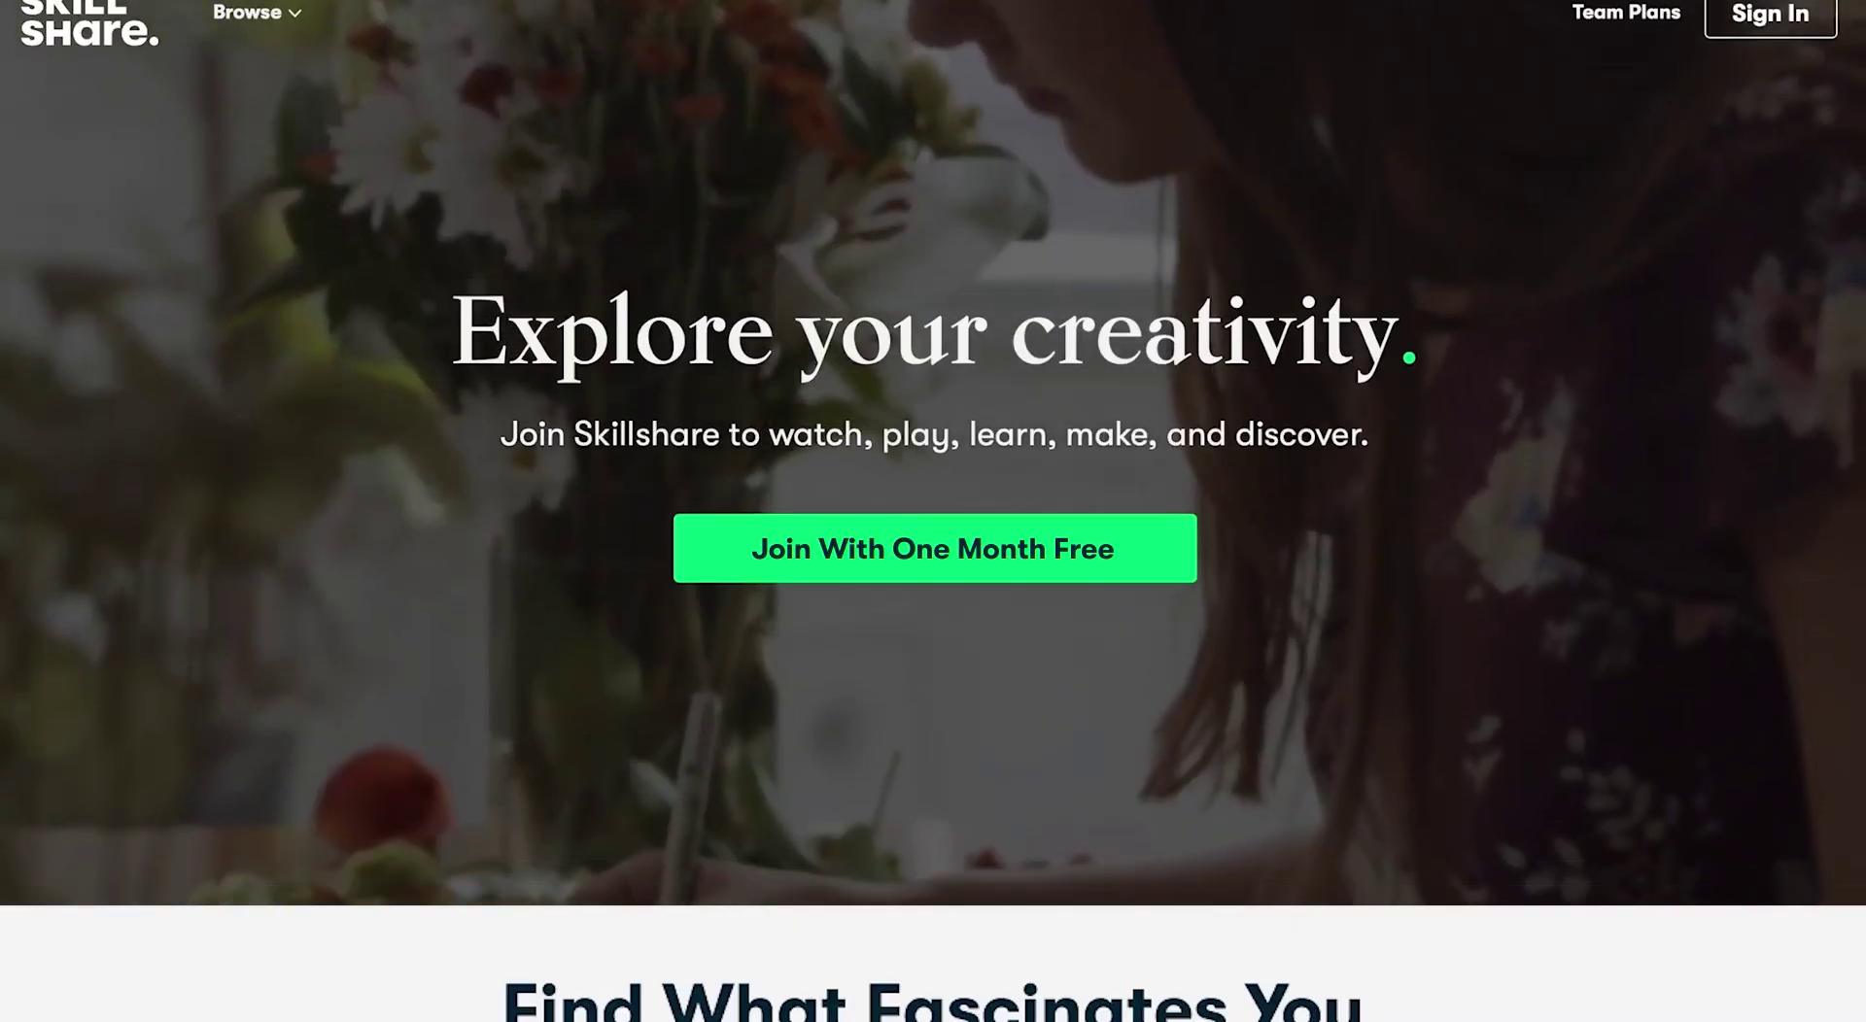
# - Play lesson 10, Create a Marble Material, in the V-Ray masterclass and skip ahead
pyautogui.scroll(-7, 933, 486)
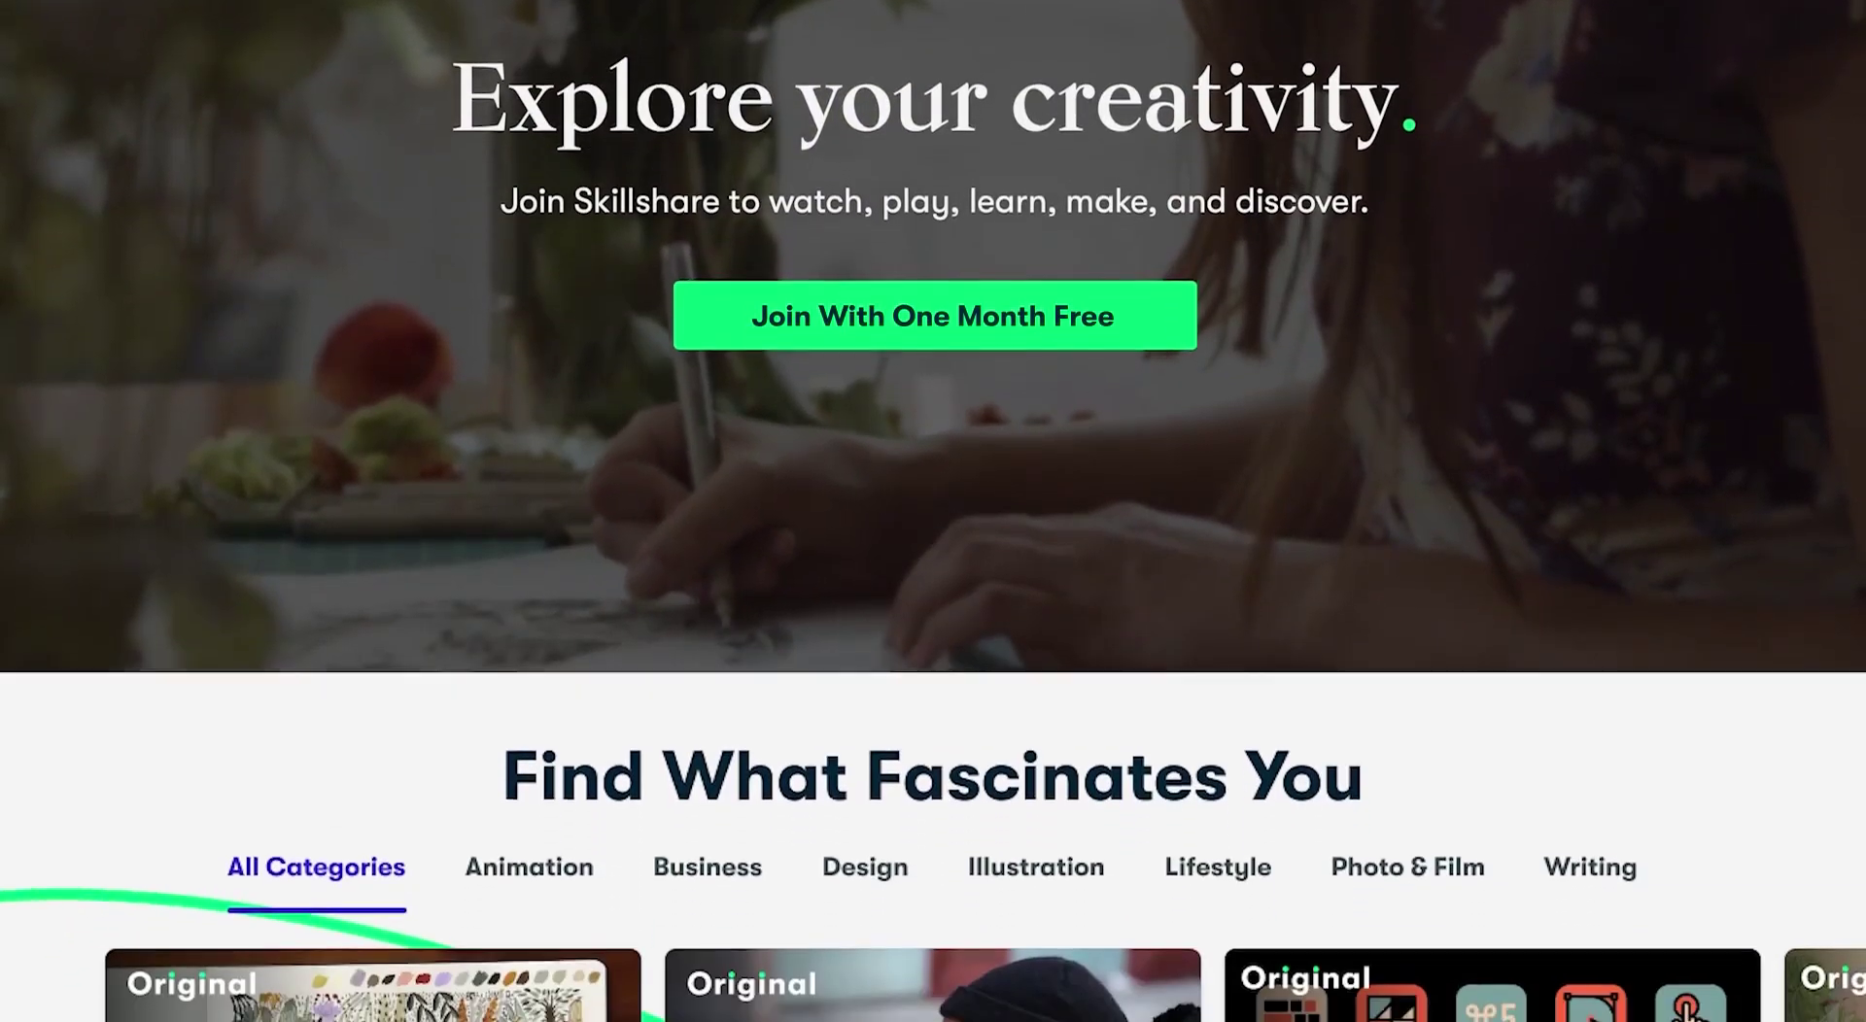
pyautogui.scroll(-3, 933, 583)
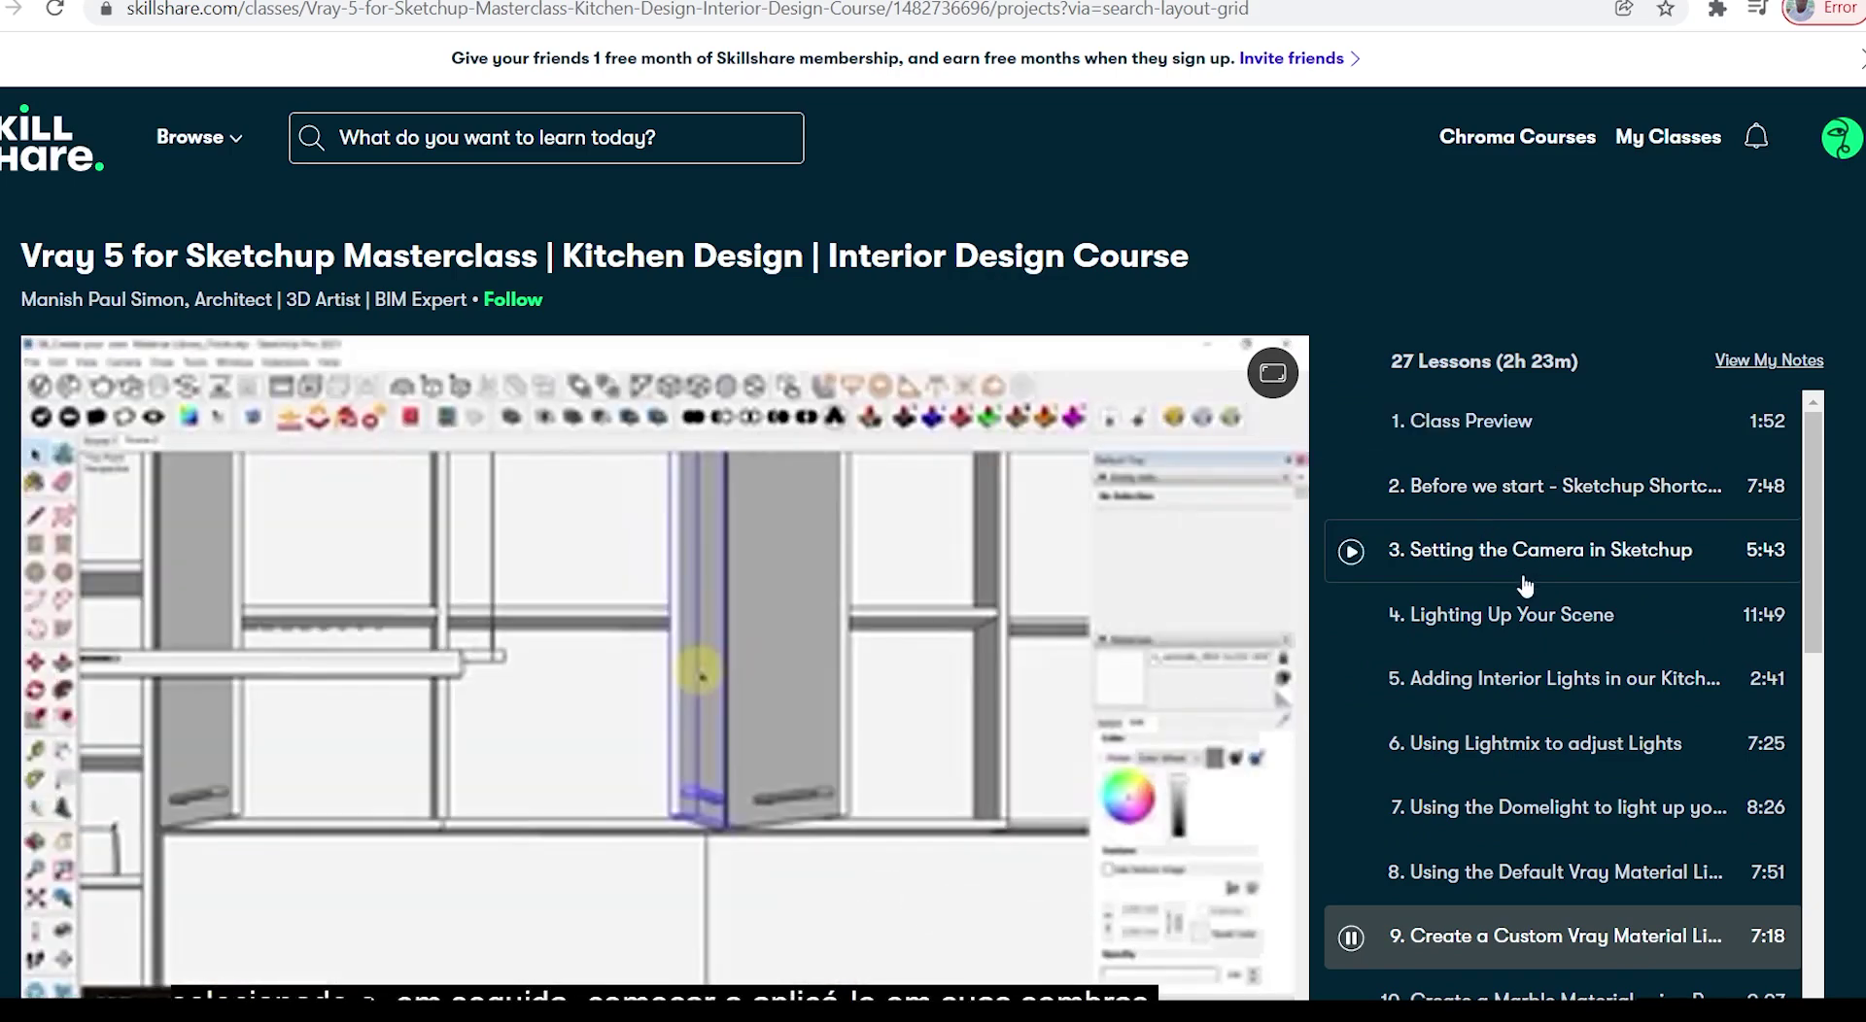
pyautogui.scroll(-2, 1524, 578)
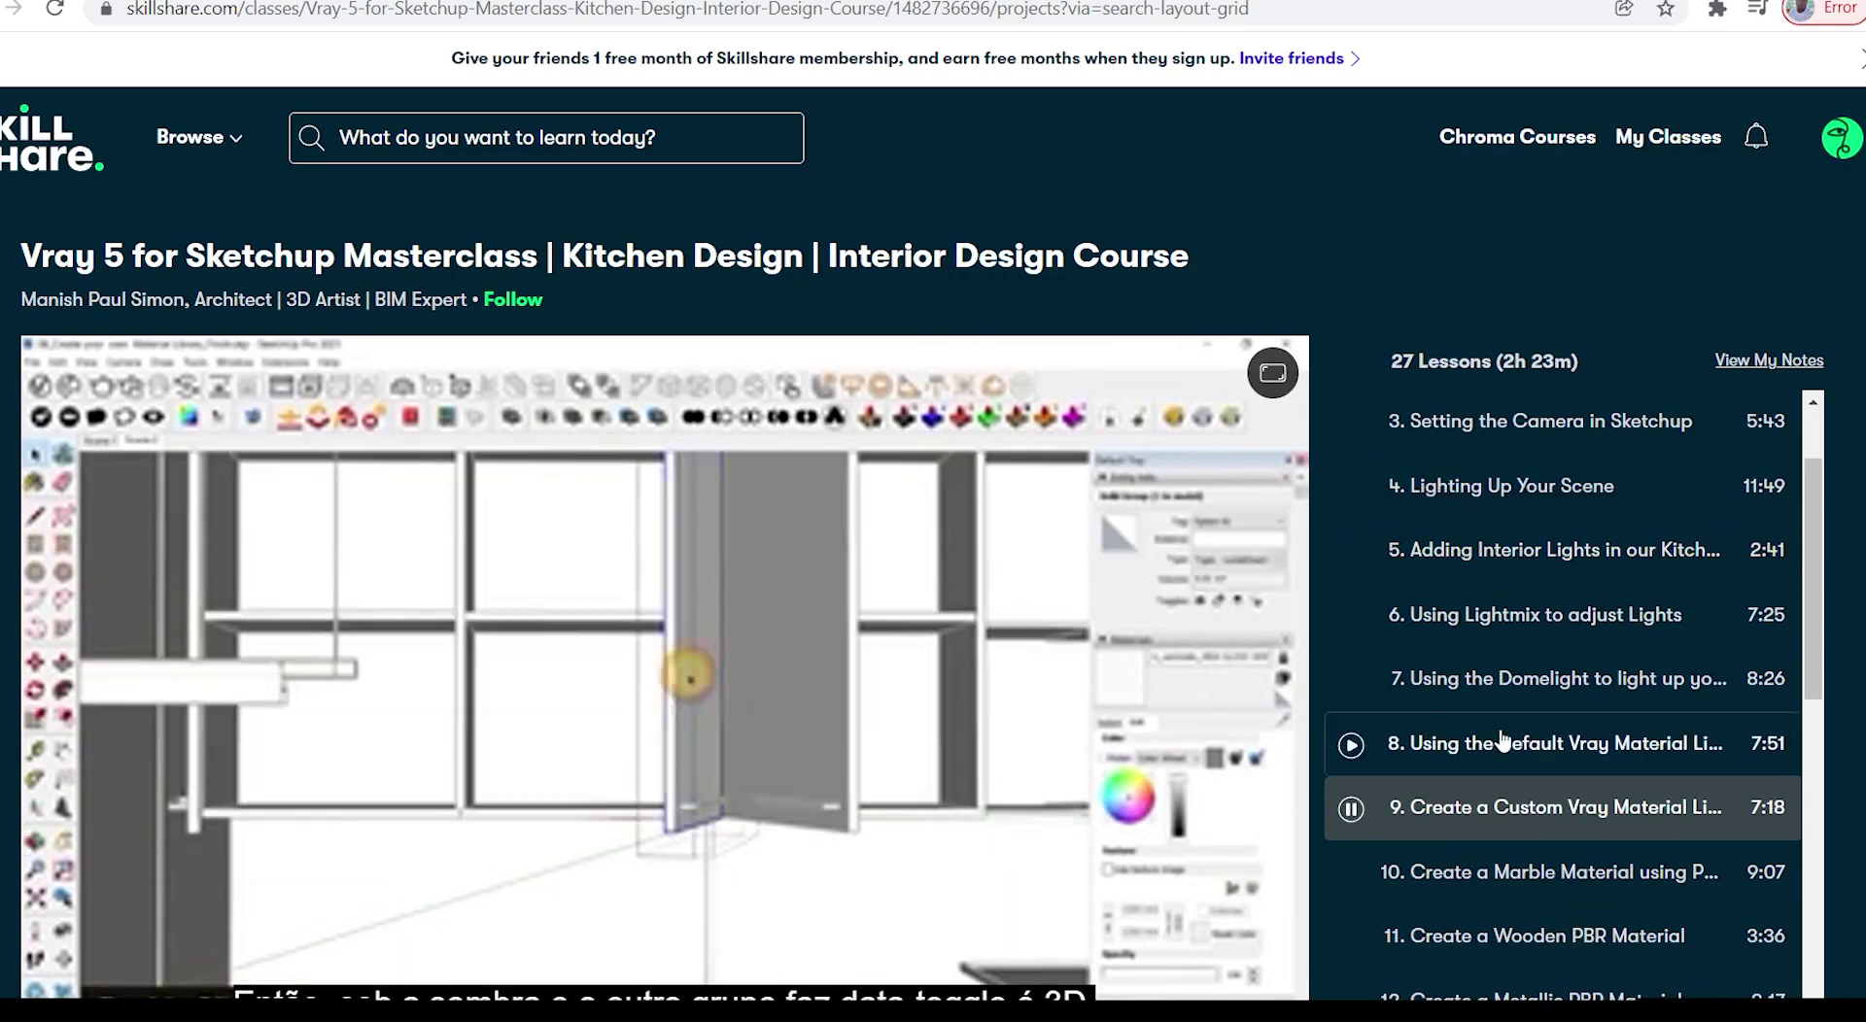
pyautogui.click(1491, 871)
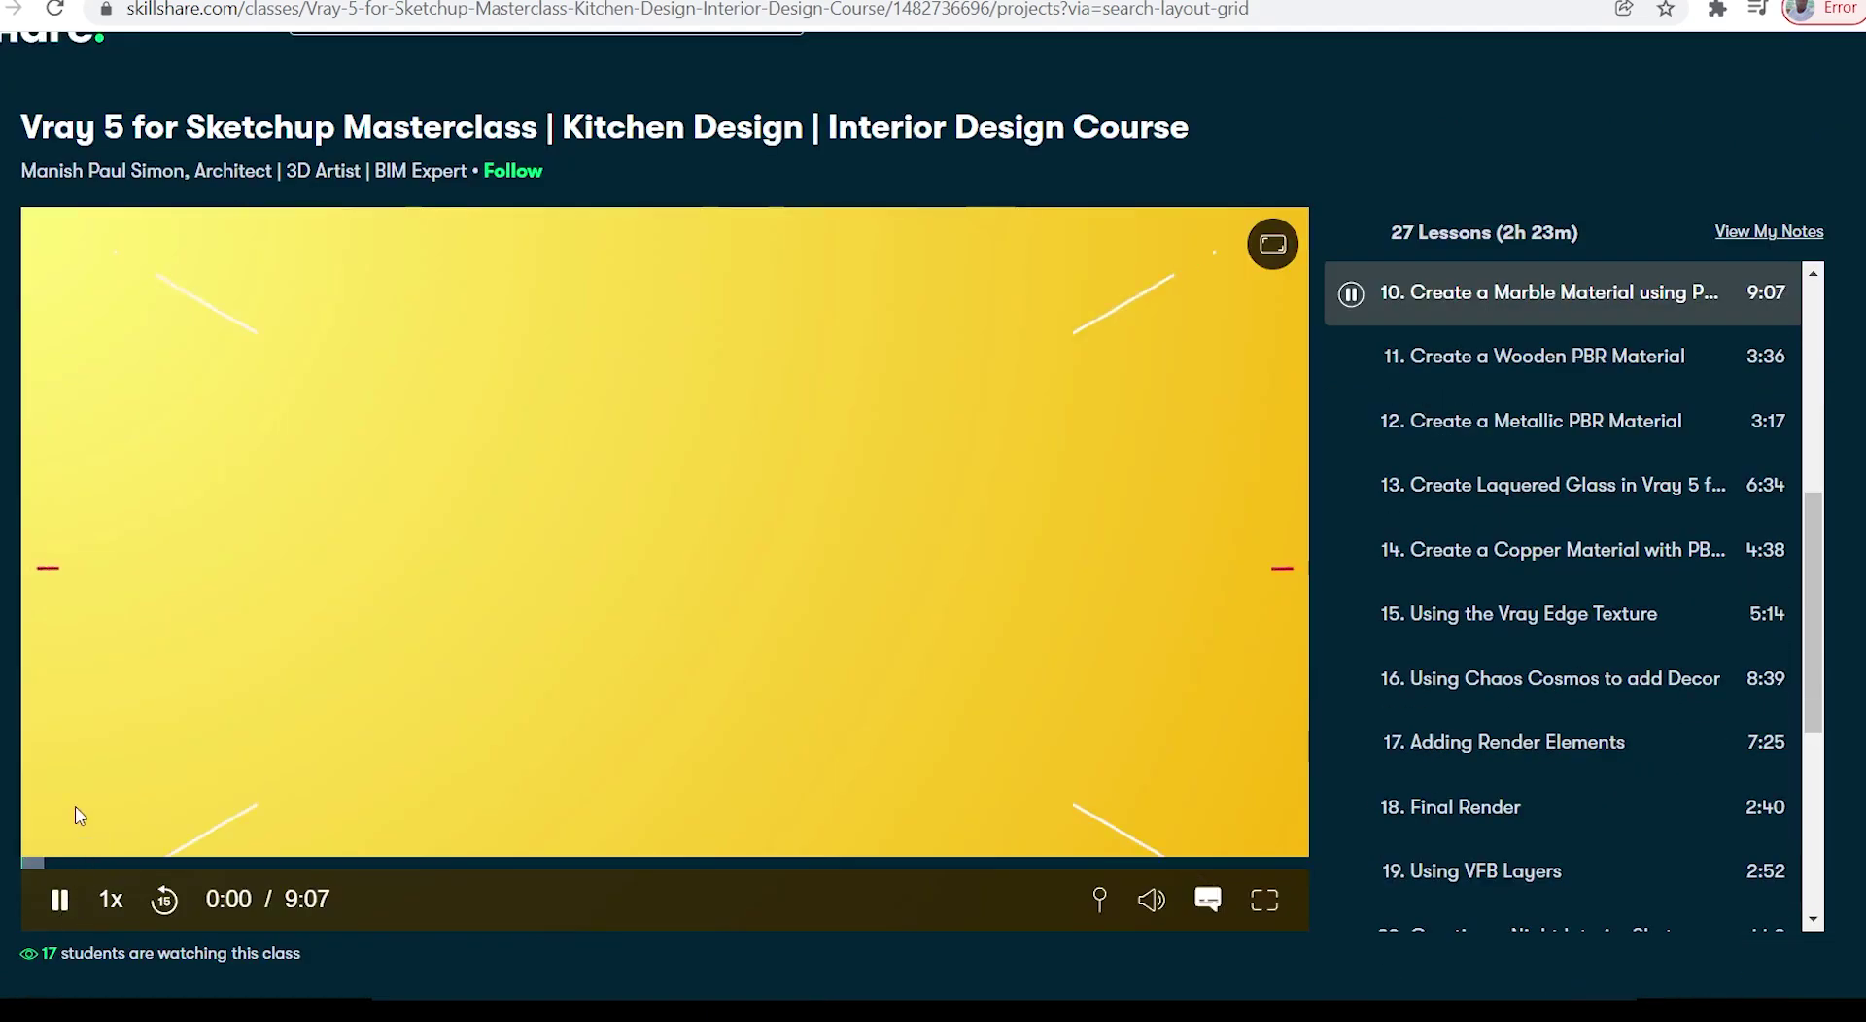
pyautogui.click(60, 871)
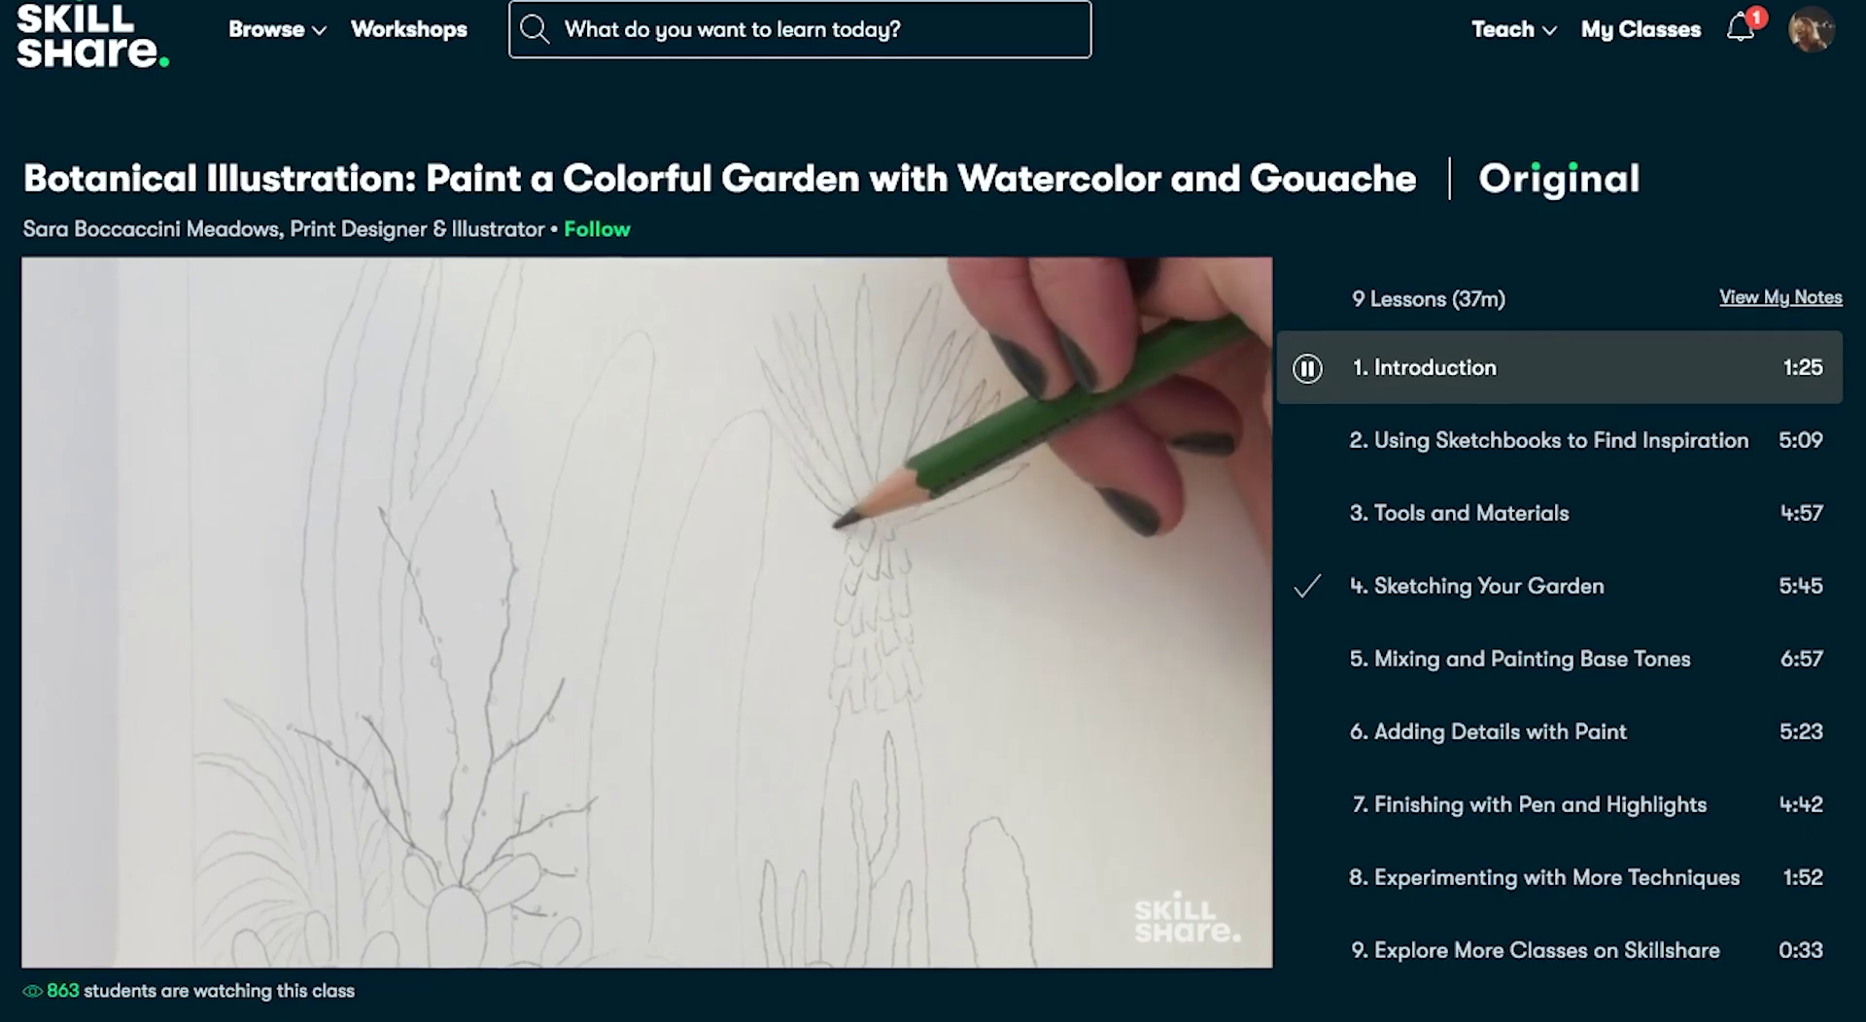
# - Scroll down the class page and view its Reviews and Discussions tabs
pyautogui.scroll(-4, 933, 511)
pyautogui.scroll(-4, 402, 340)
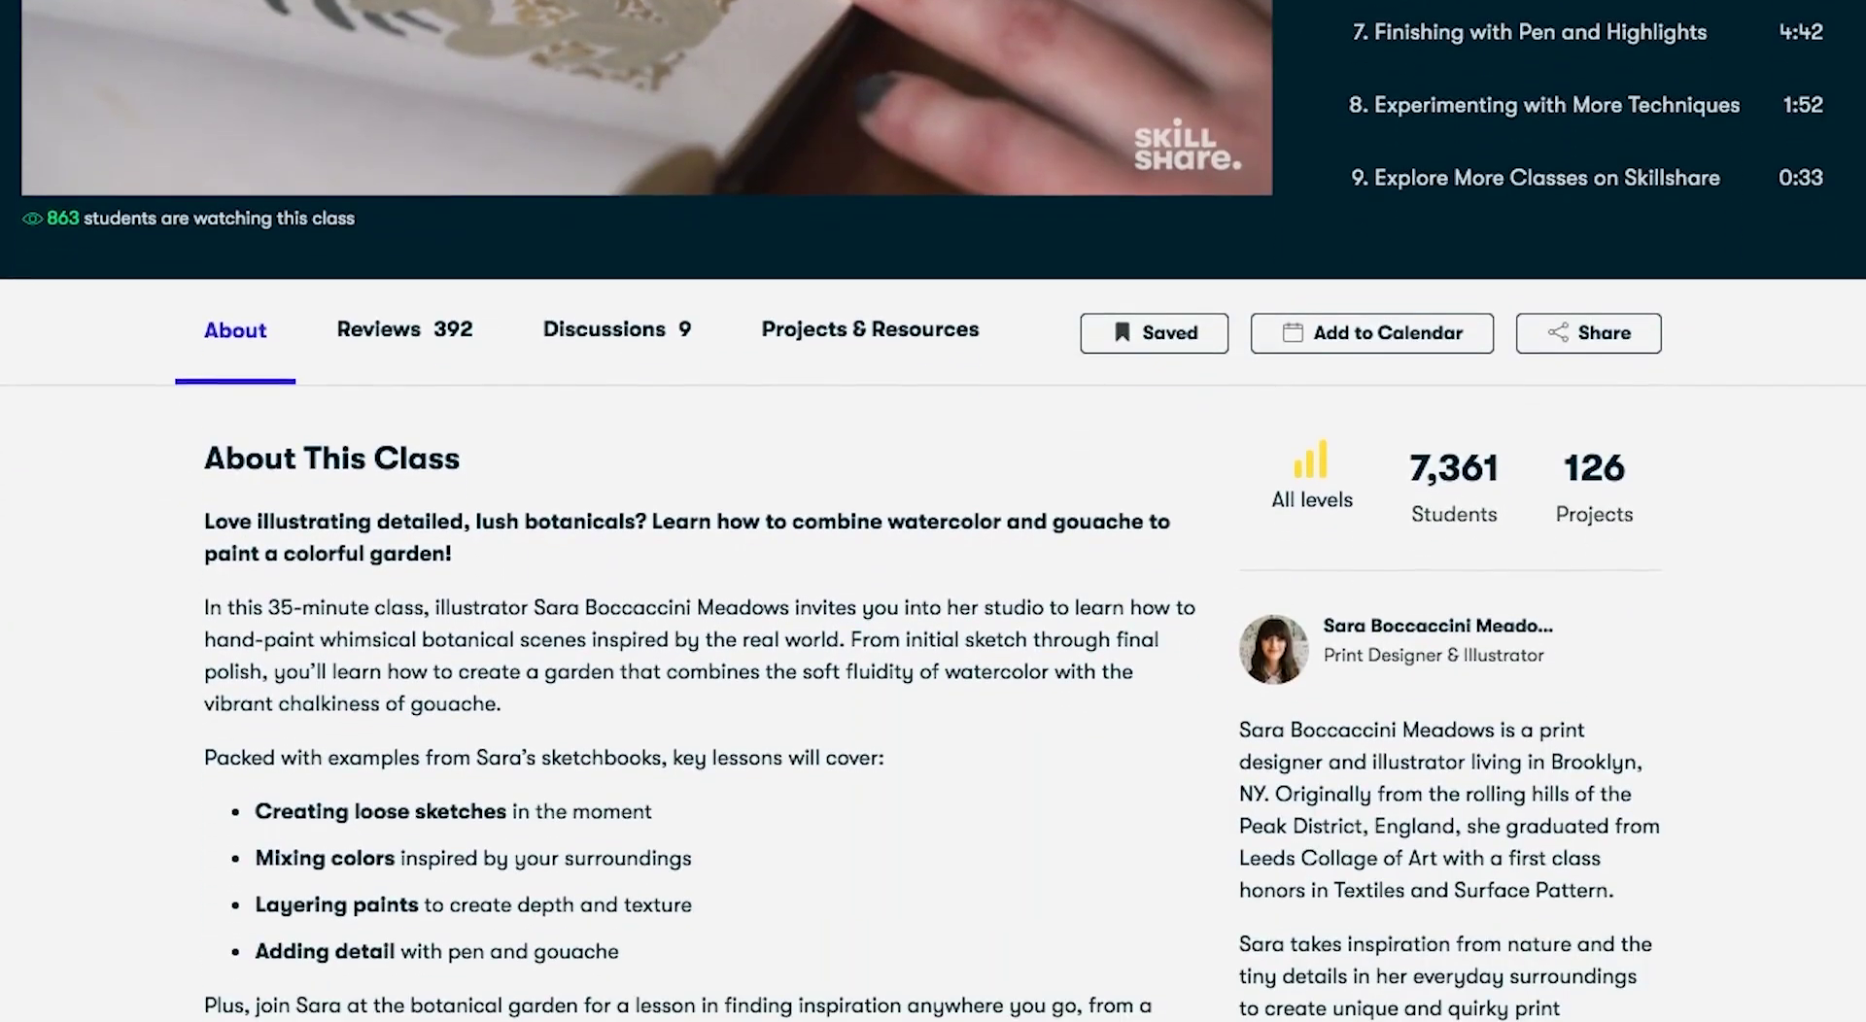
pyautogui.click(402, 330)
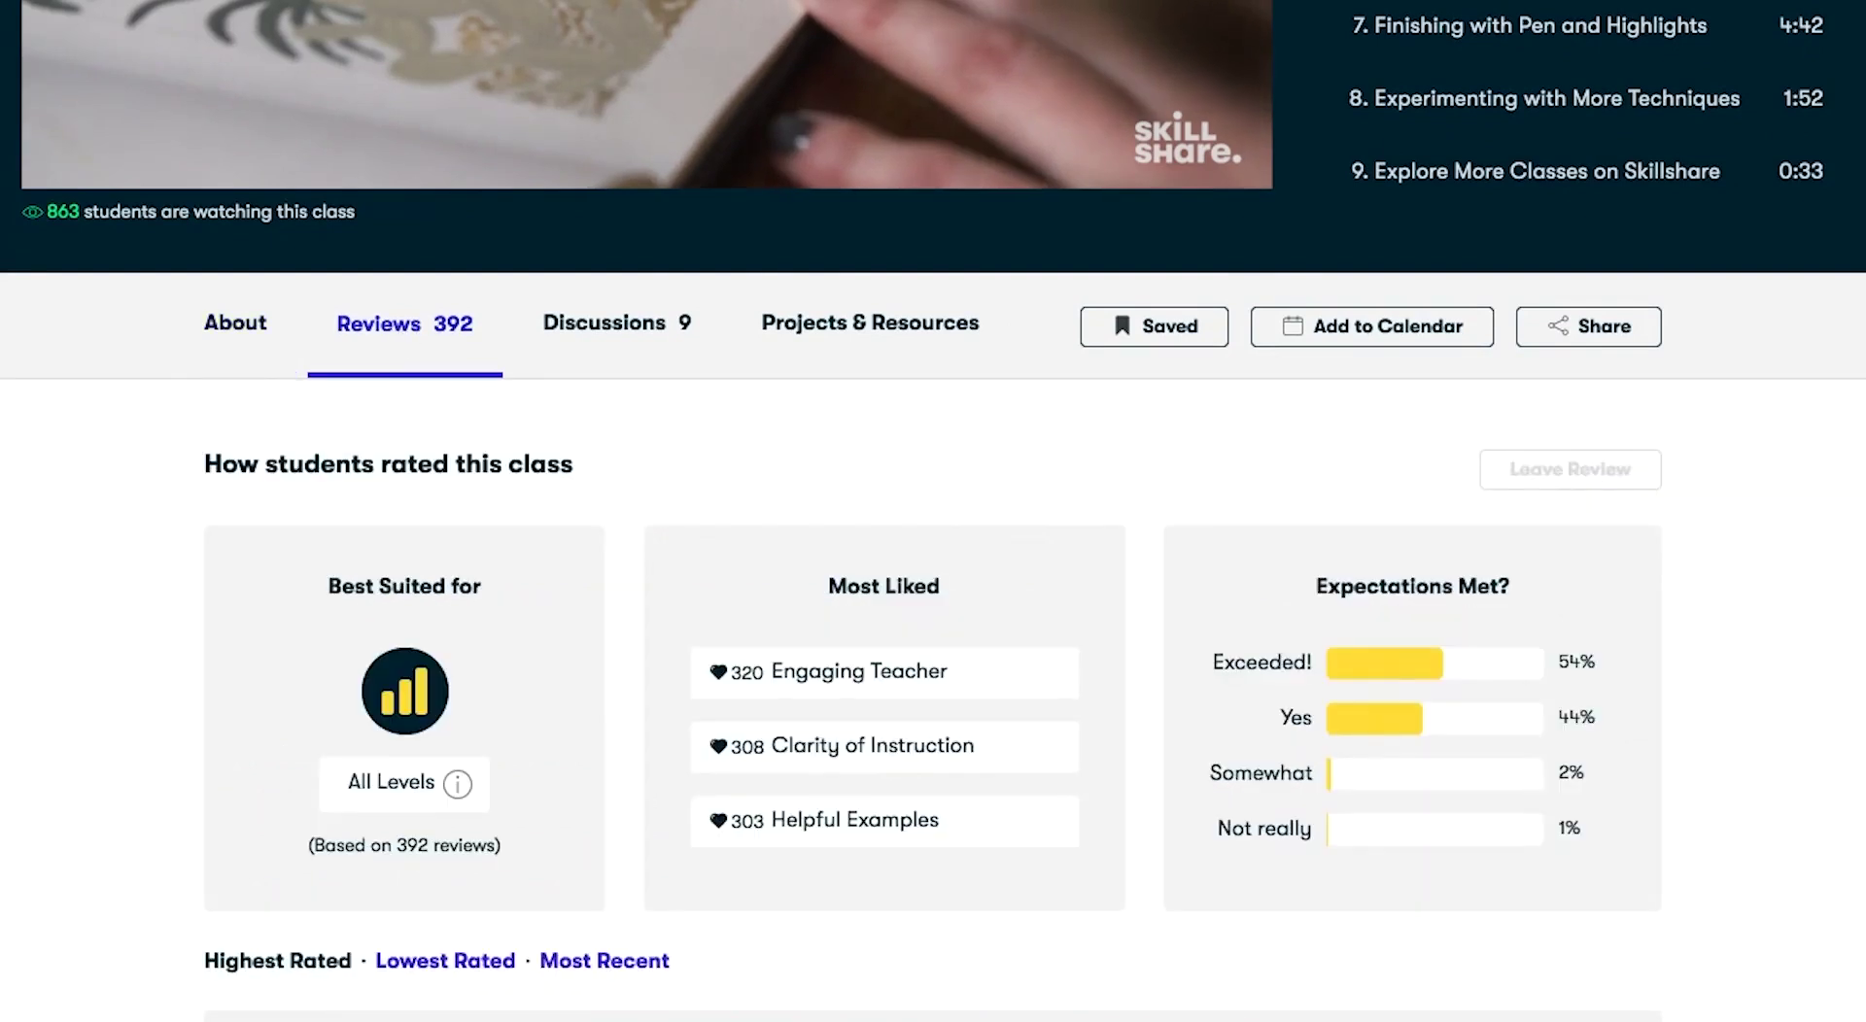
pyautogui.click(605, 367)
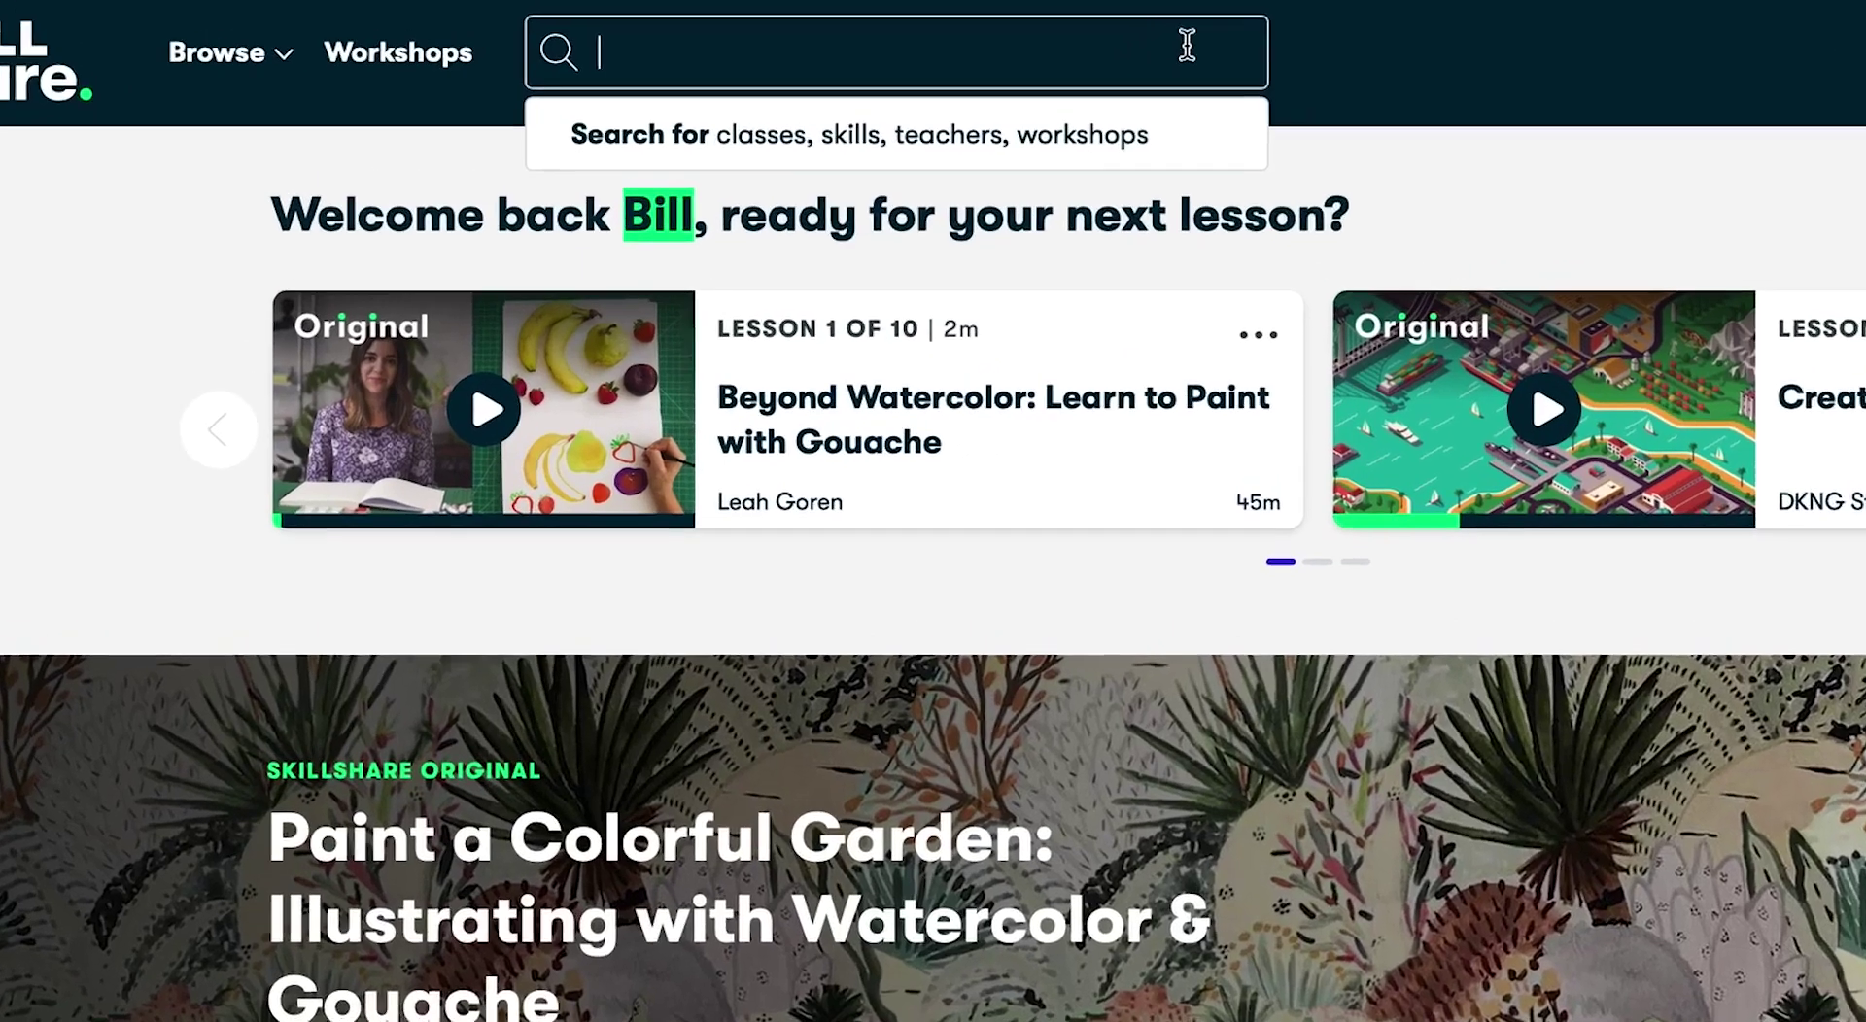
# - Search classes for 'Logo Design' and scroll through the results
pyautogui.write('Logo Design')
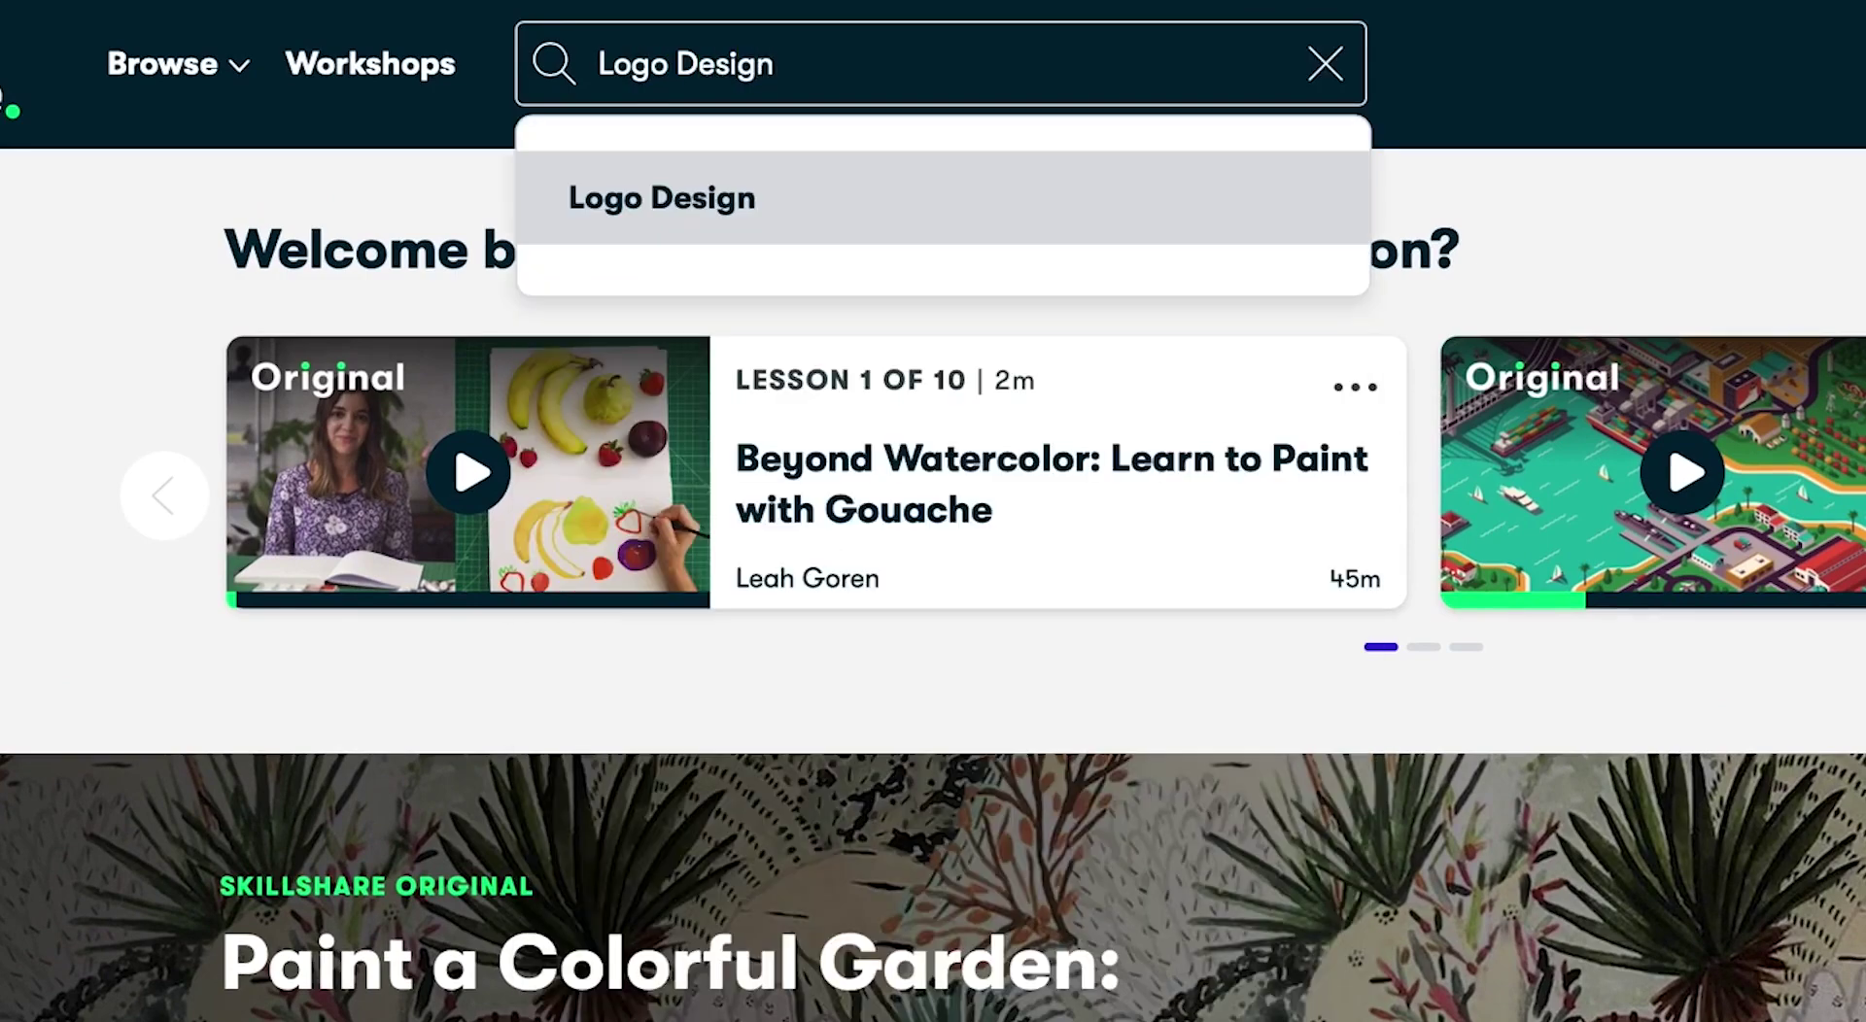
pyautogui.click(826, 195)
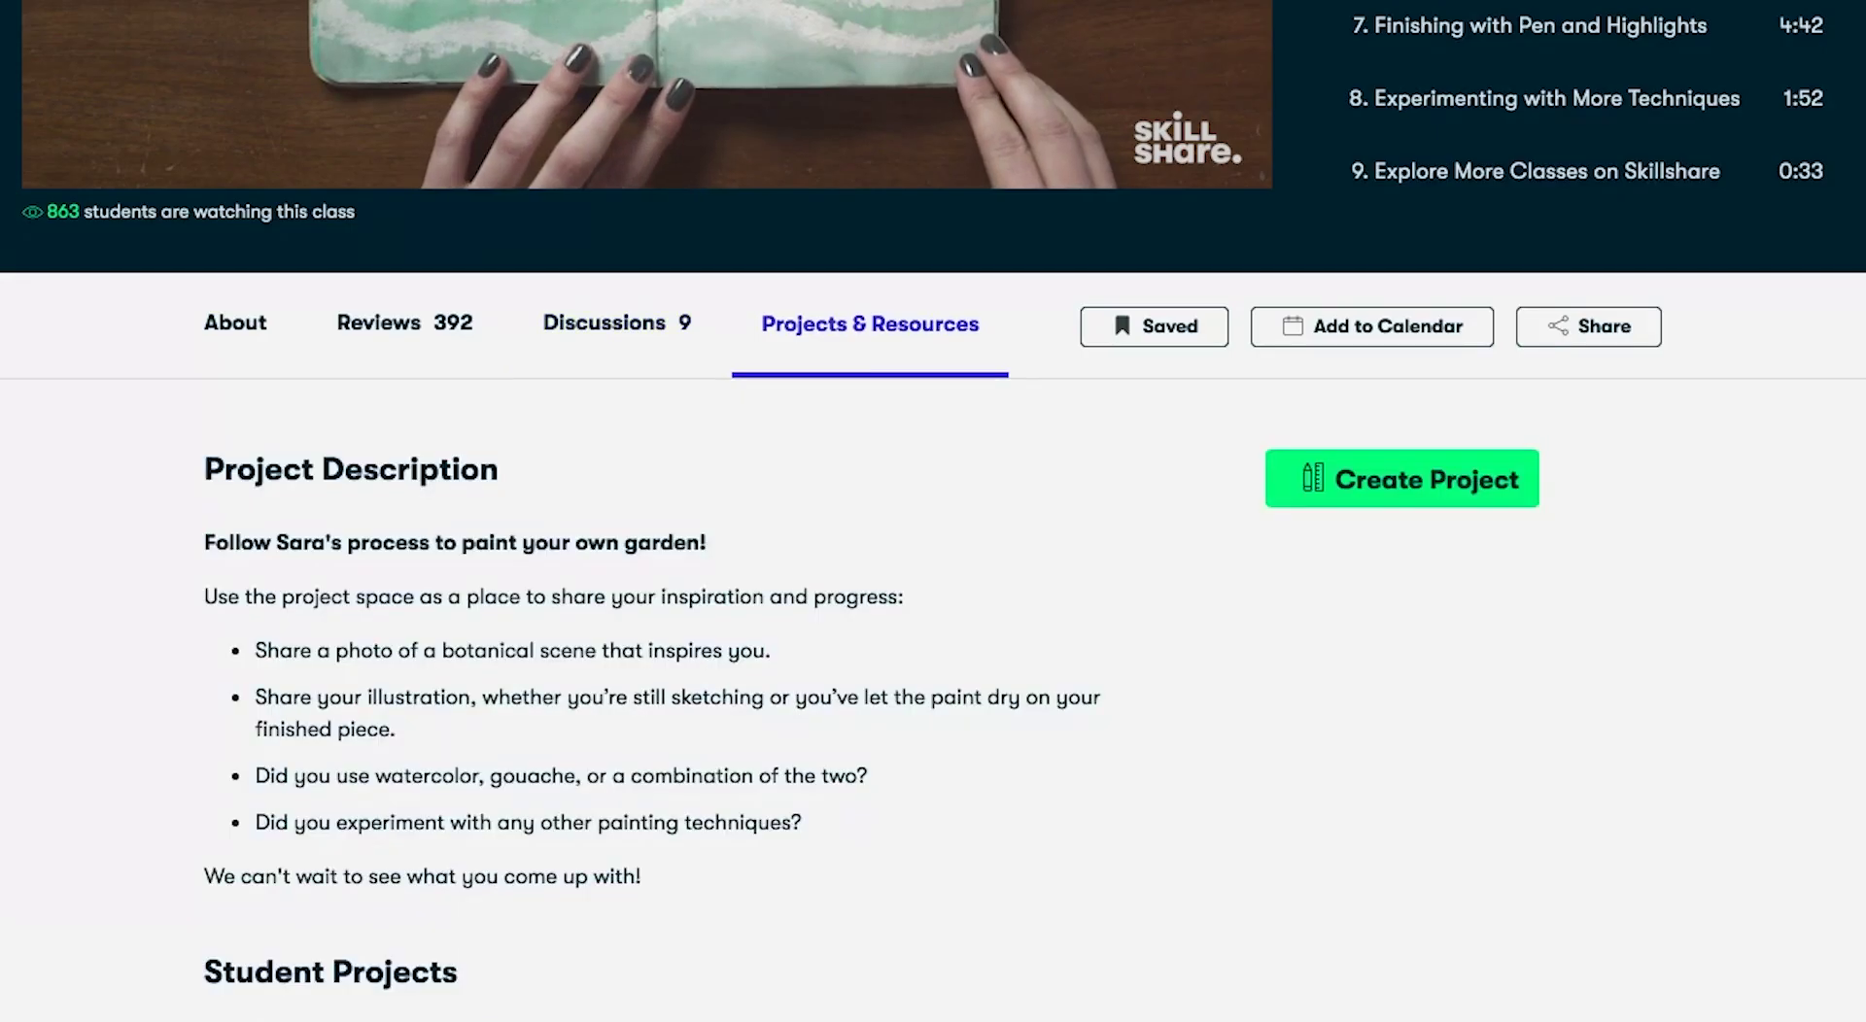
pyautogui.scroll(-2, 933, 511)
pyautogui.scroll(-6, 933, 511)
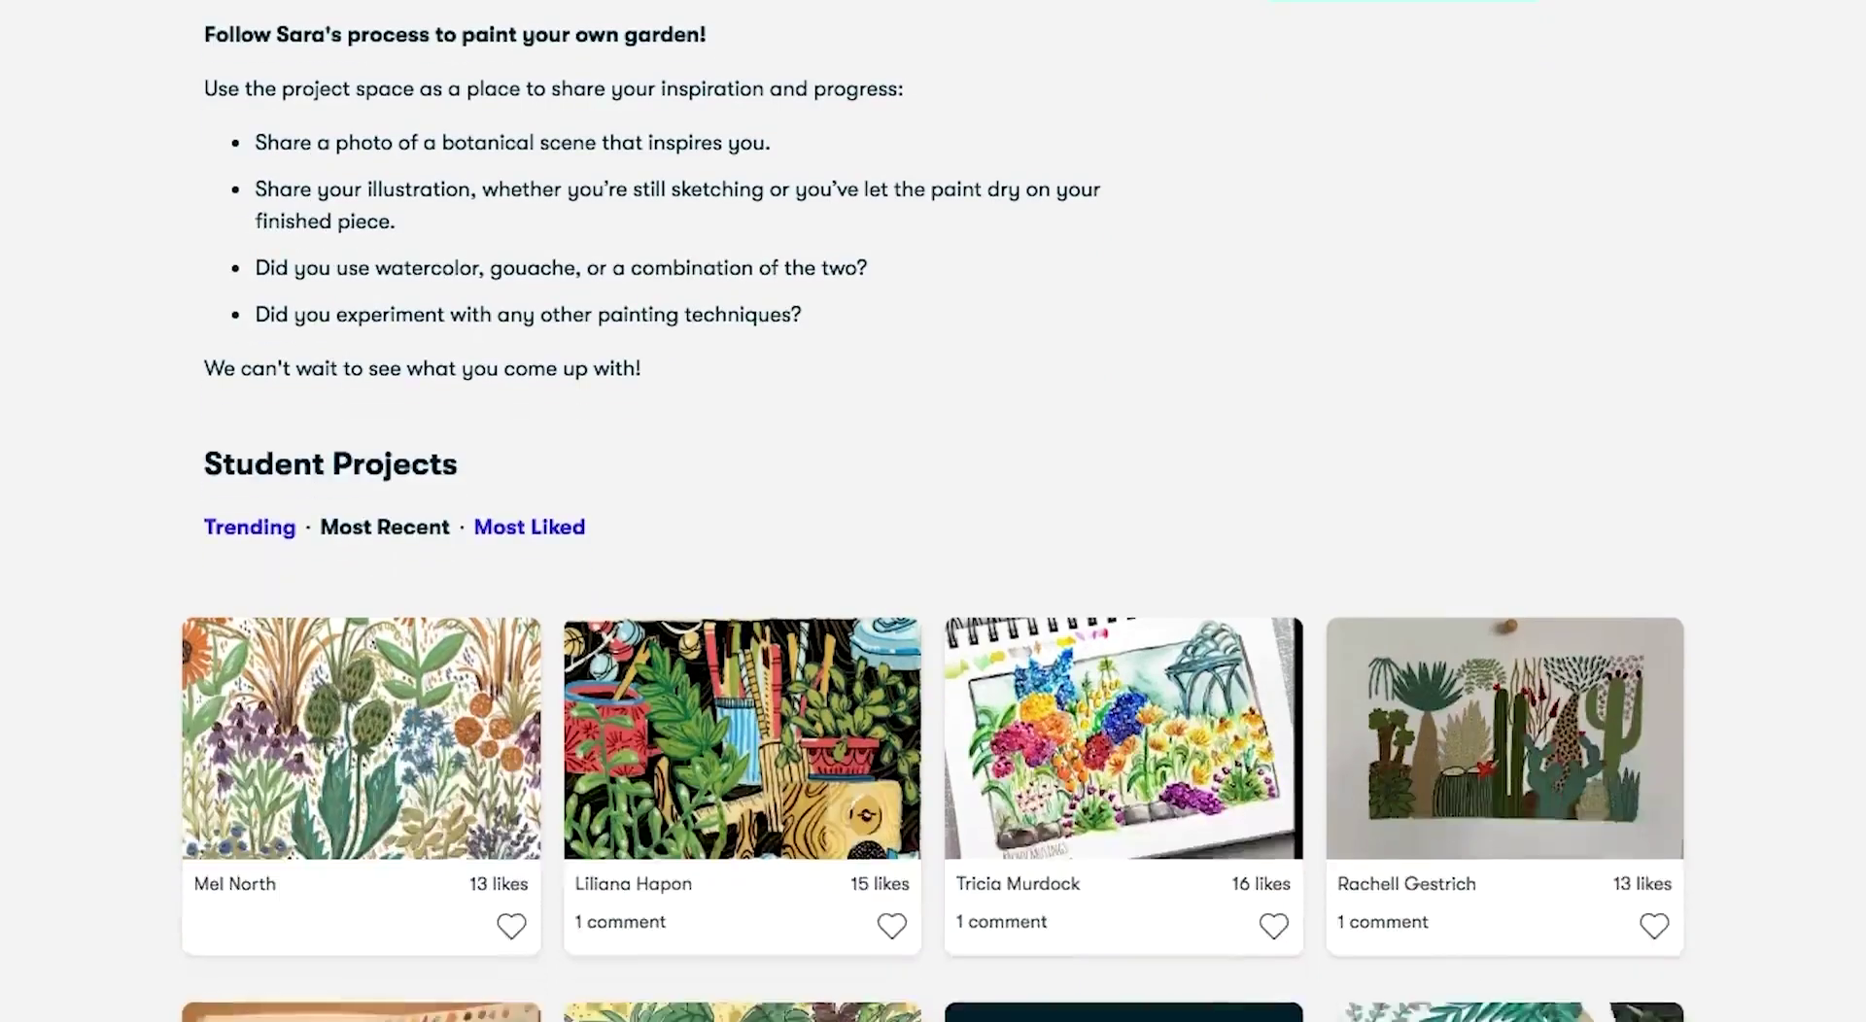
pyautogui.scroll(-6, 933, 511)
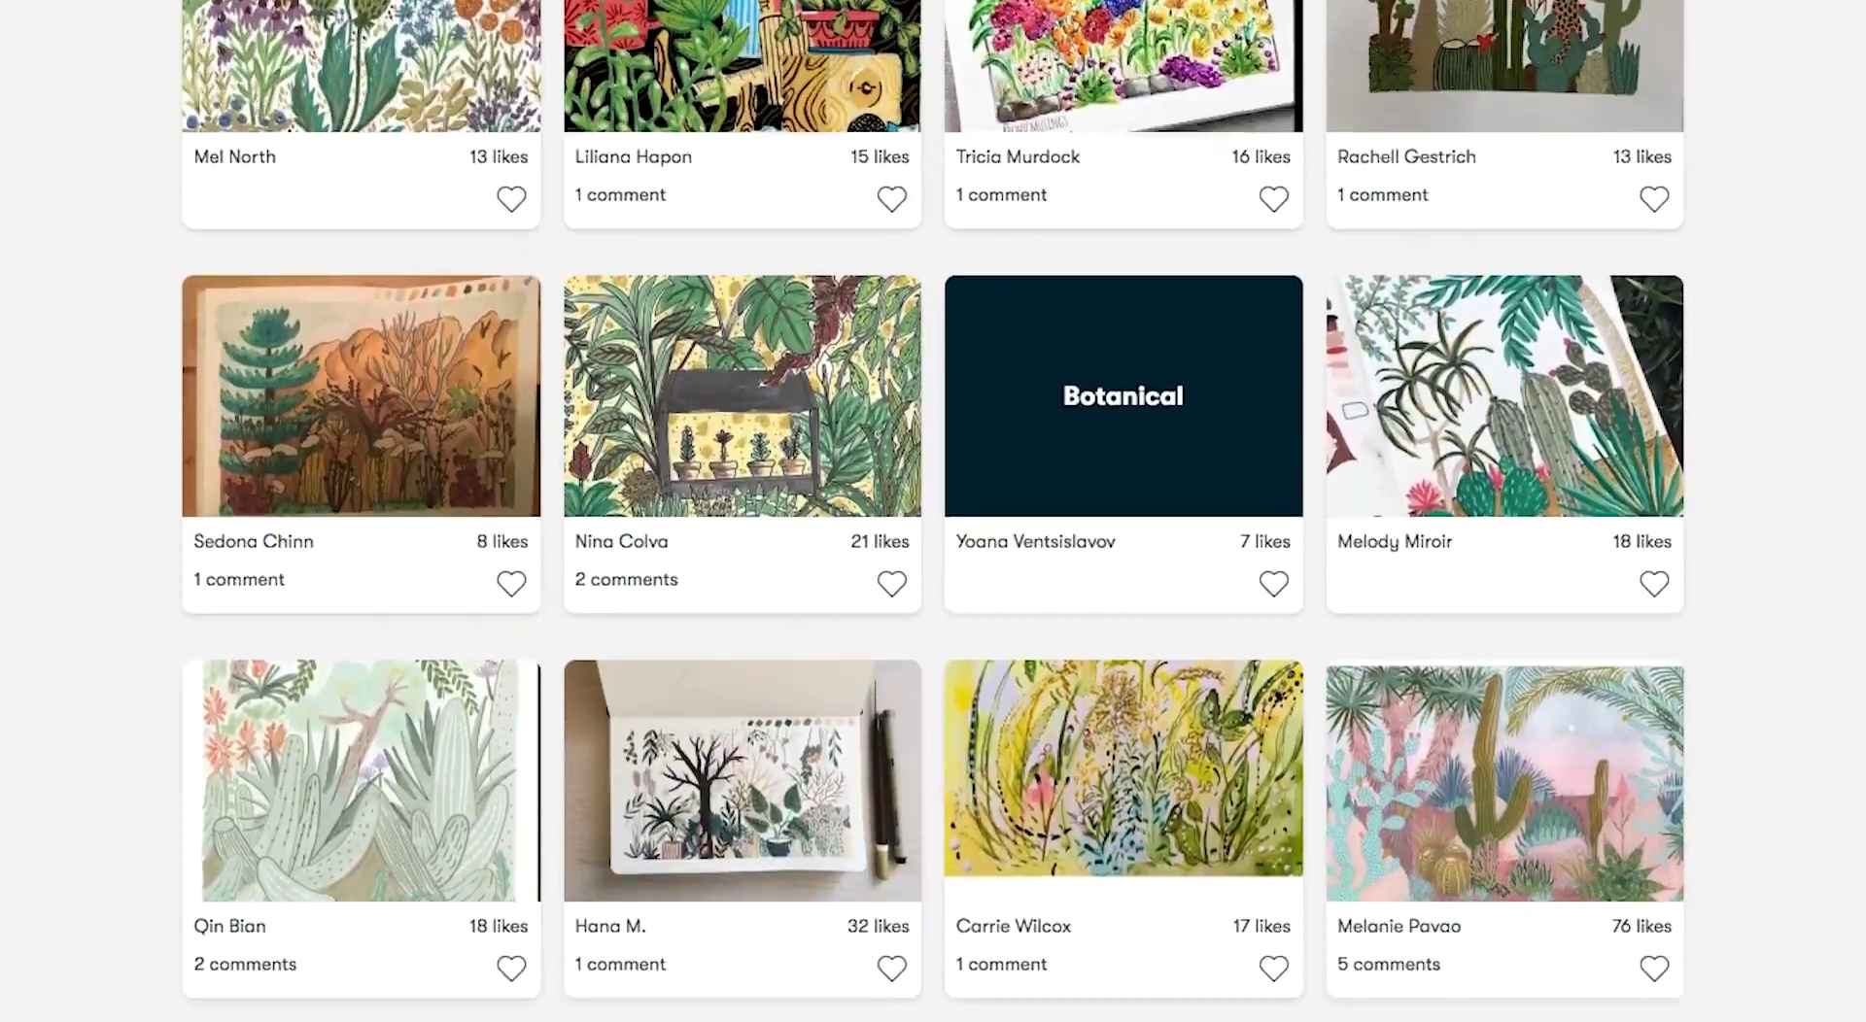
pyautogui.scroll(-3, 933, 511)
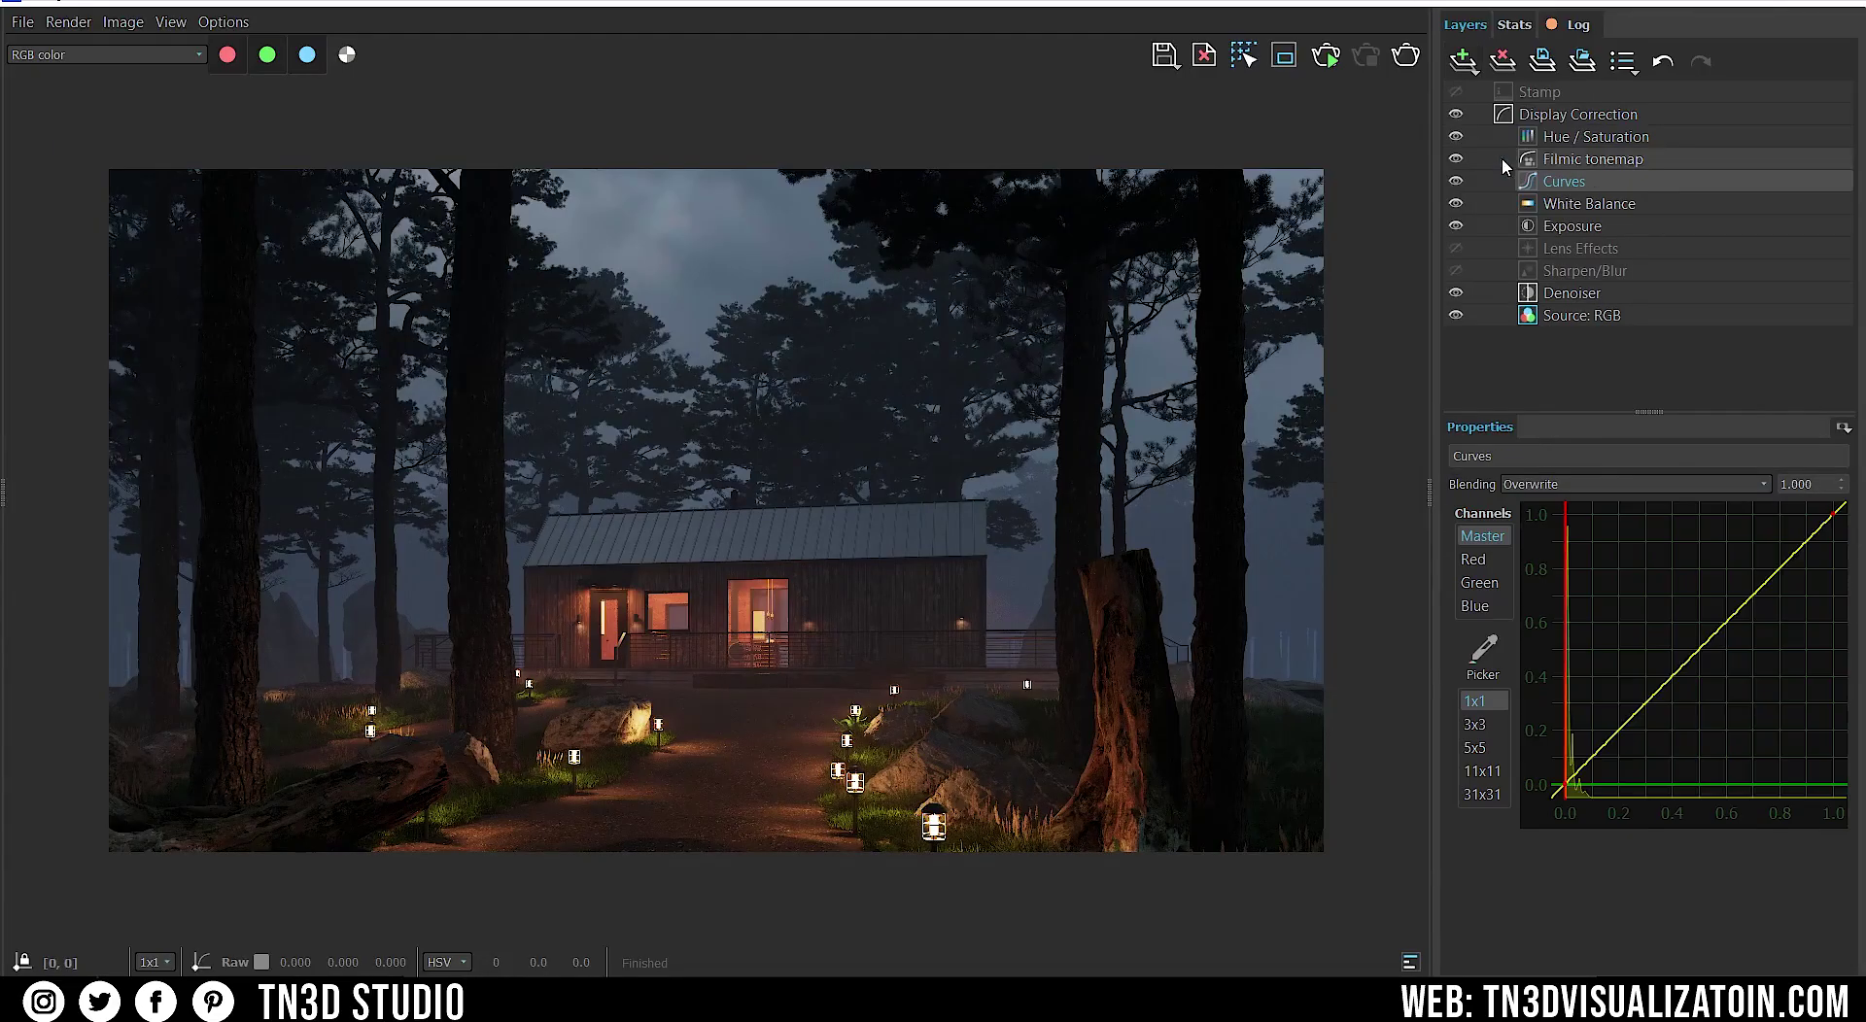
# - In the Curves layer, bend the Blue curve by dragging its (1,1) tangent
pyautogui.click(1474, 606)
pyautogui.moveTo(1637, 709); pyautogui.dragTo(1676, 702)
pyautogui.click(1833, 512)
pyautogui.moveTo(1798, 543); pyautogui.dragTo(1734, 591)
# - Bend the Green curve upward, lift the Master curve's (0,0) tangent, then review Exposure
pyautogui.click(1479, 582)
pyautogui.moveTo(1820, 528); pyautogui.dragTo(1671, 525)
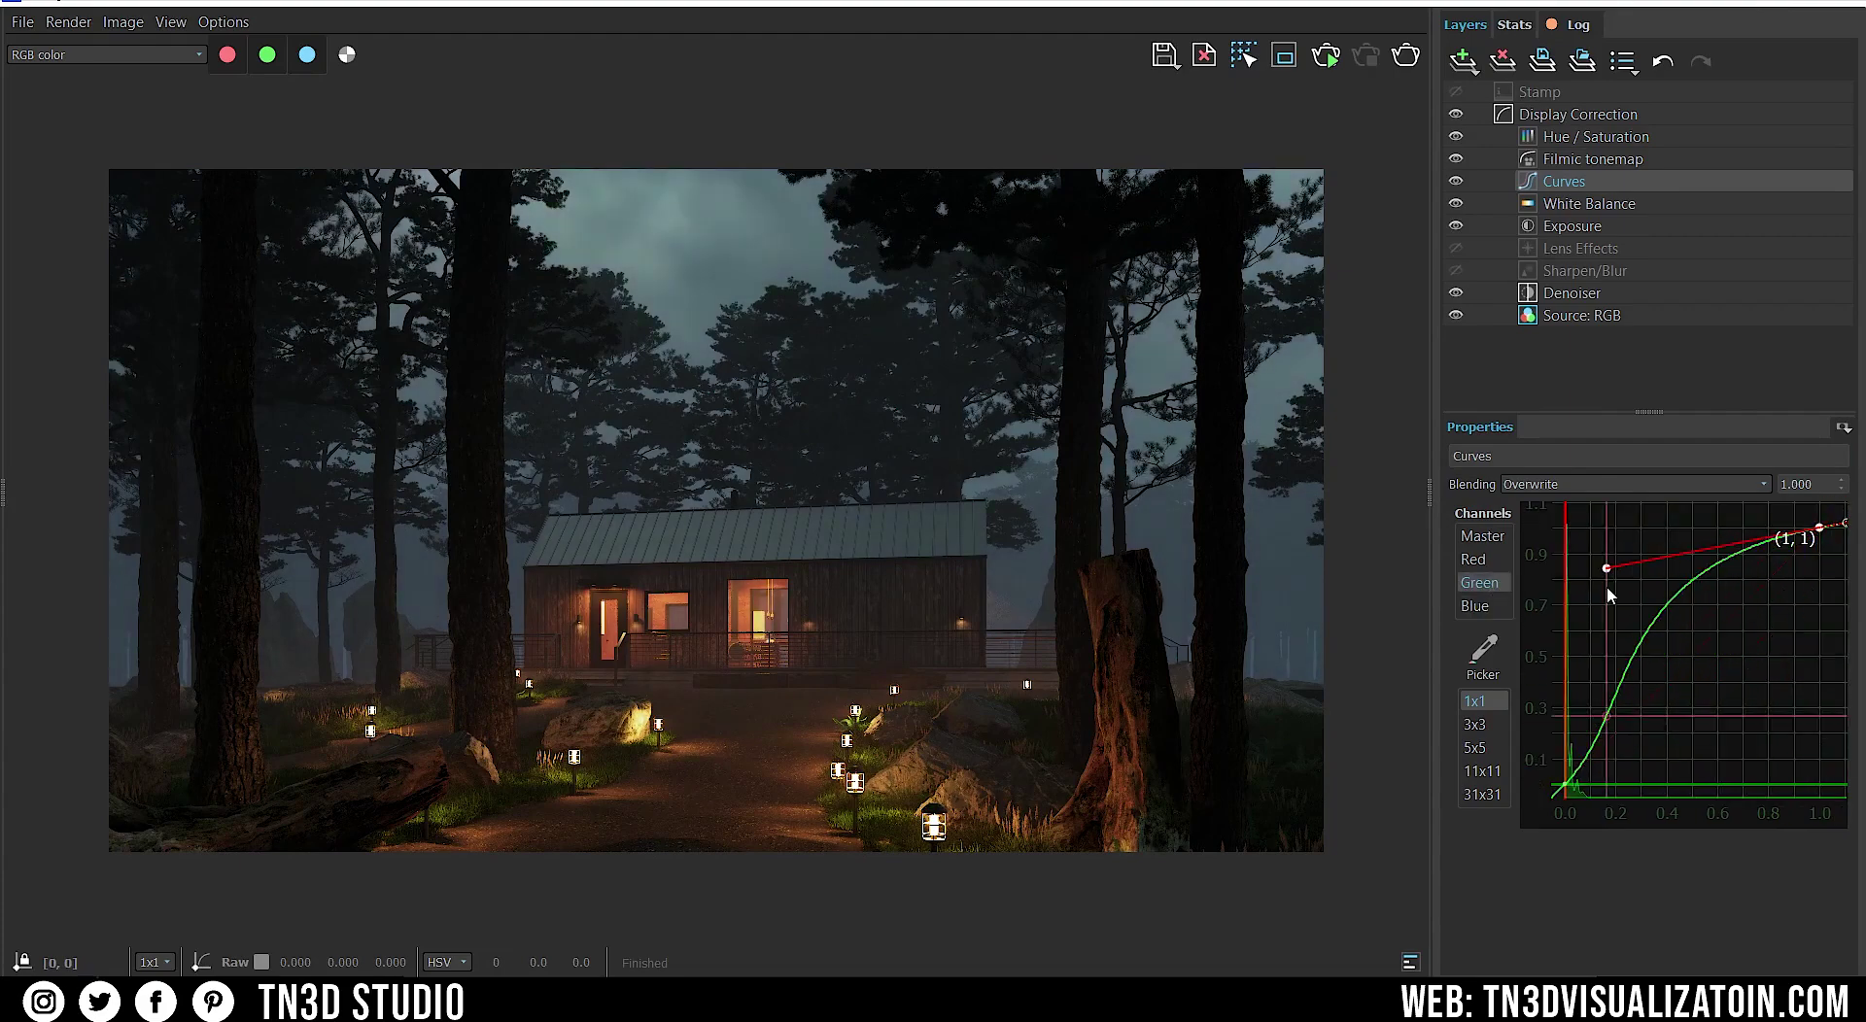
pyautogui.click(1482, 536)
pyautogui.moveTo(1558, 793); pyautogui.dragTo(1639, 671)
pyautogui.click(1572, 226)
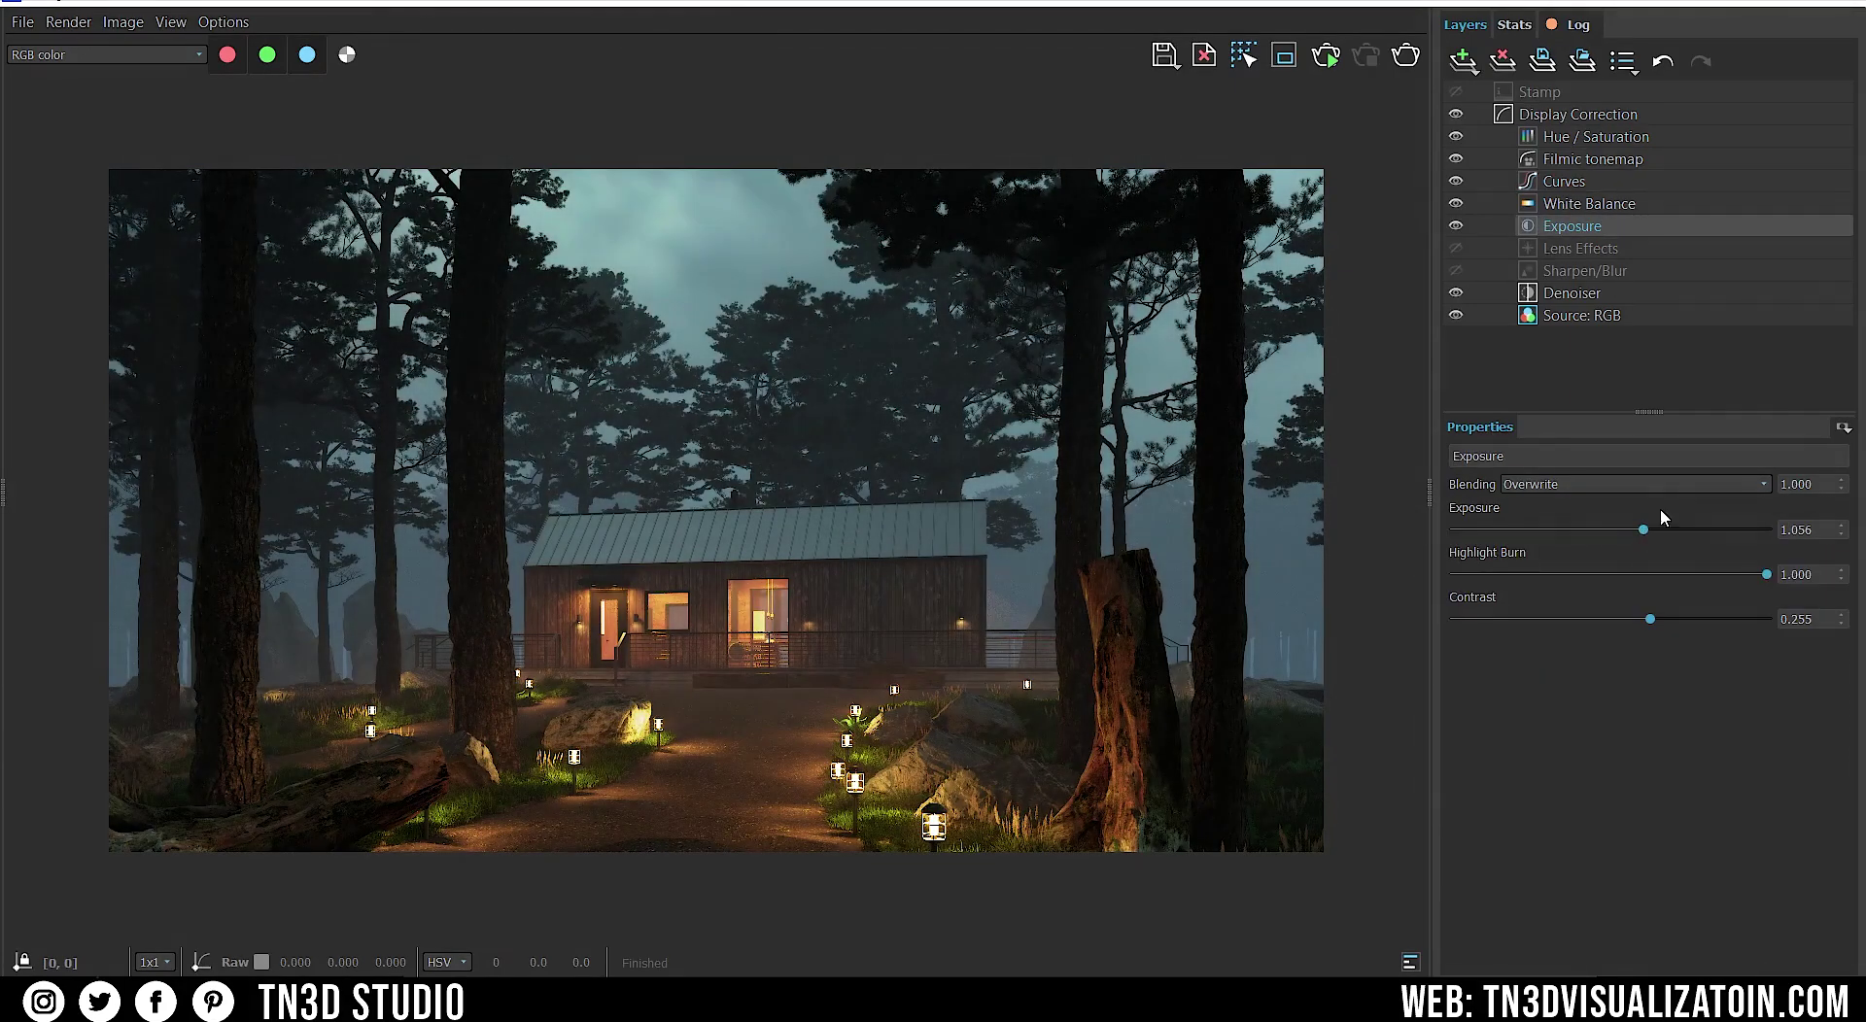
pyautogui.click(1470, 60)
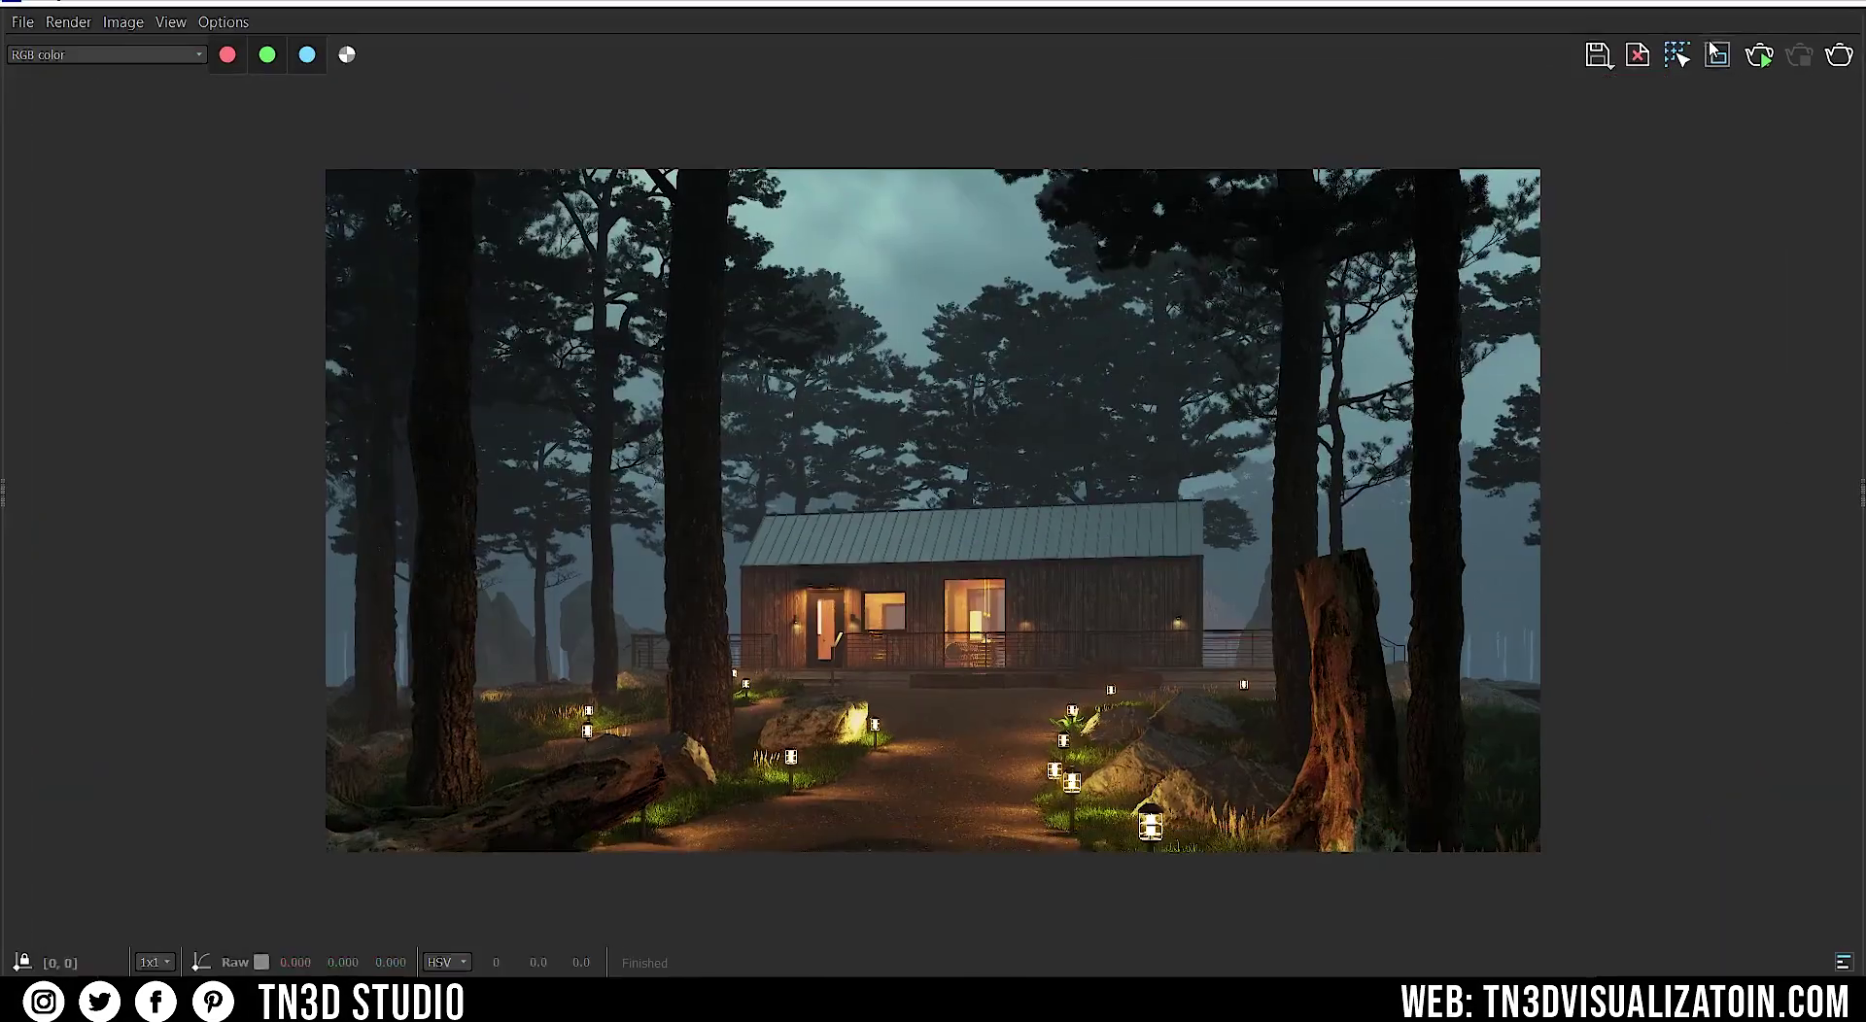